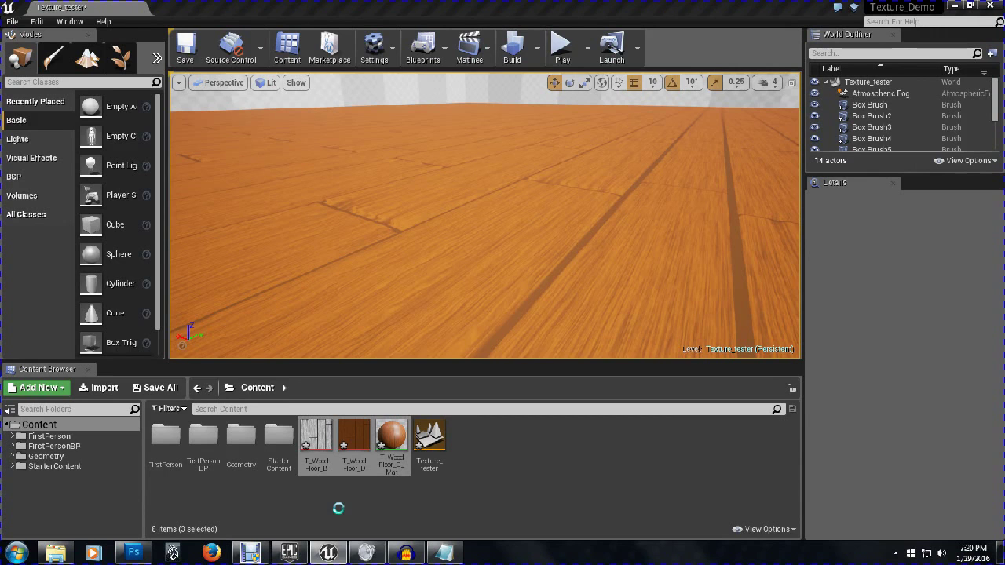
# Step: Delete the T_WoodFloor_B and T_WoodFloor_D textures and the wood floor material from the project's Content folder
pyautogui.moveTo(466, 287); pyautogui.dragTo(352, 236)
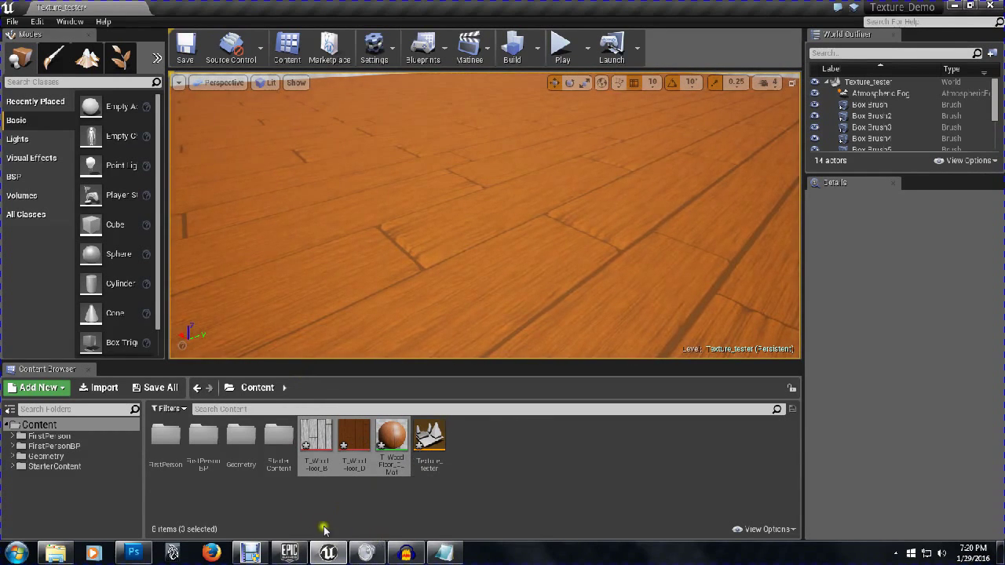
pyautogui.click(328, 438)
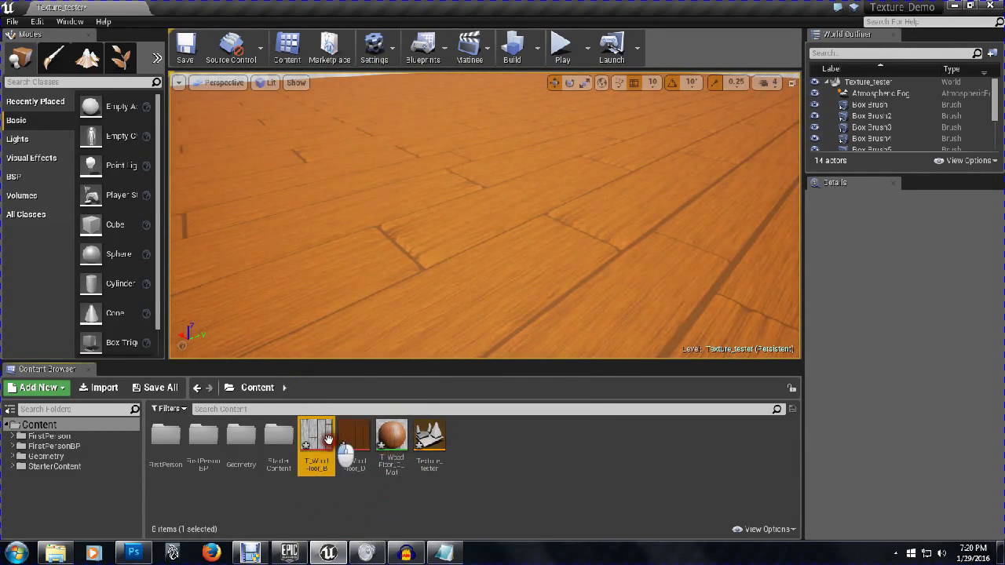
pyautogui.keyDown('shift'); pyautogui.click(391, 440); pyautogui.keyUp('shift')
pyautogui.press('Delete')
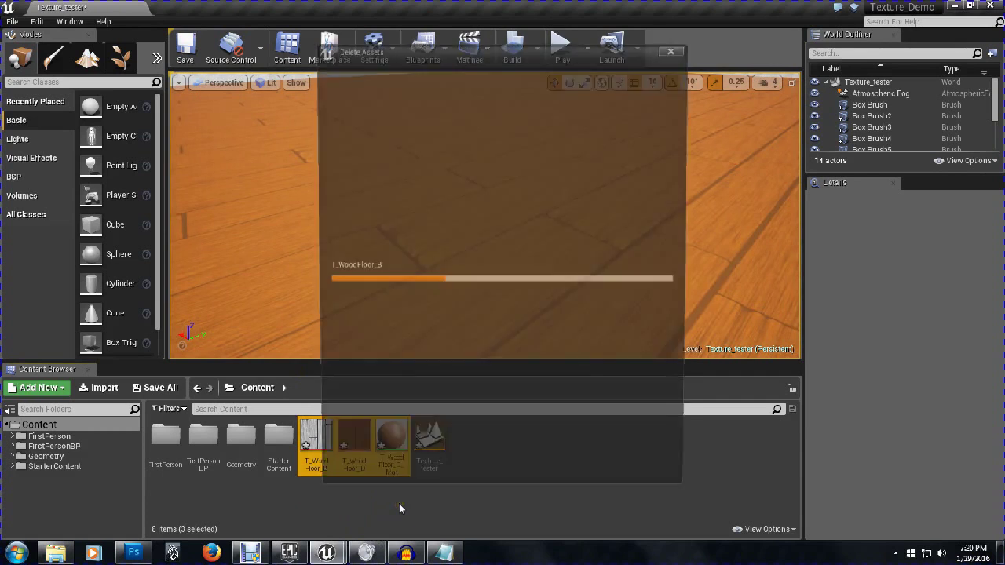
pyautogui.click(415, 475)
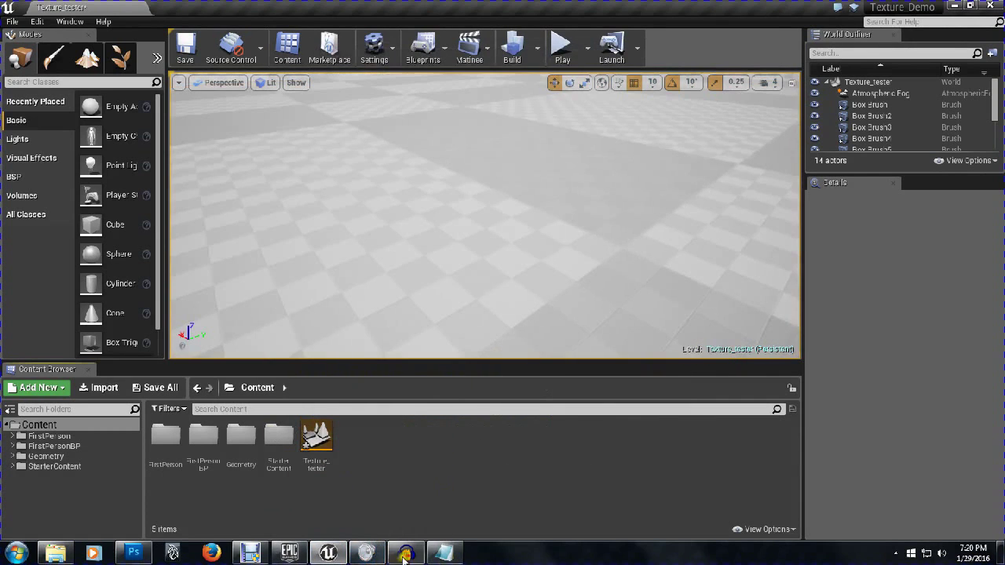
# Step: Switch to Photoshop and start a new document named T_WoodFloor
pyautogui.click(133, 552)
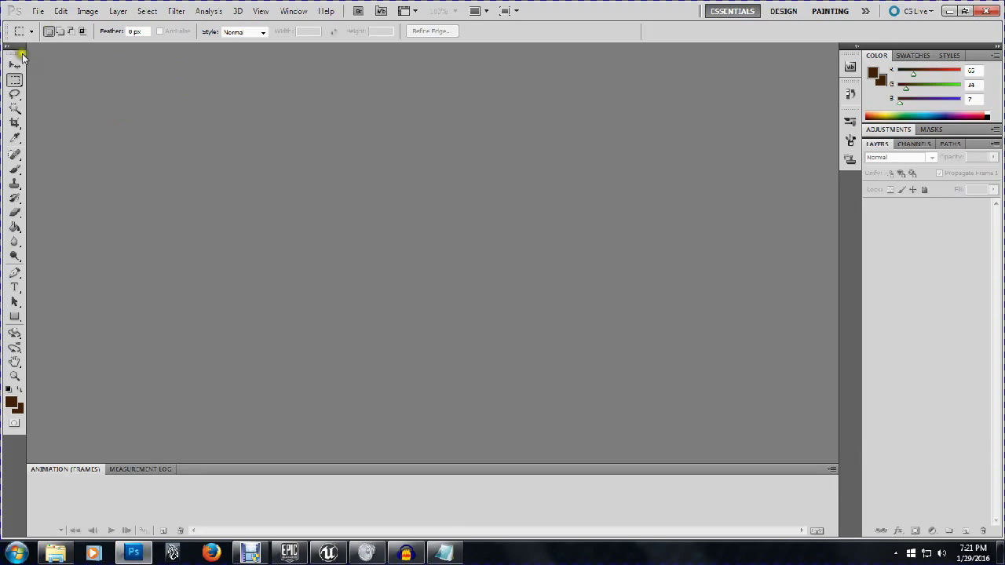
pyautogui.click(39, 12)
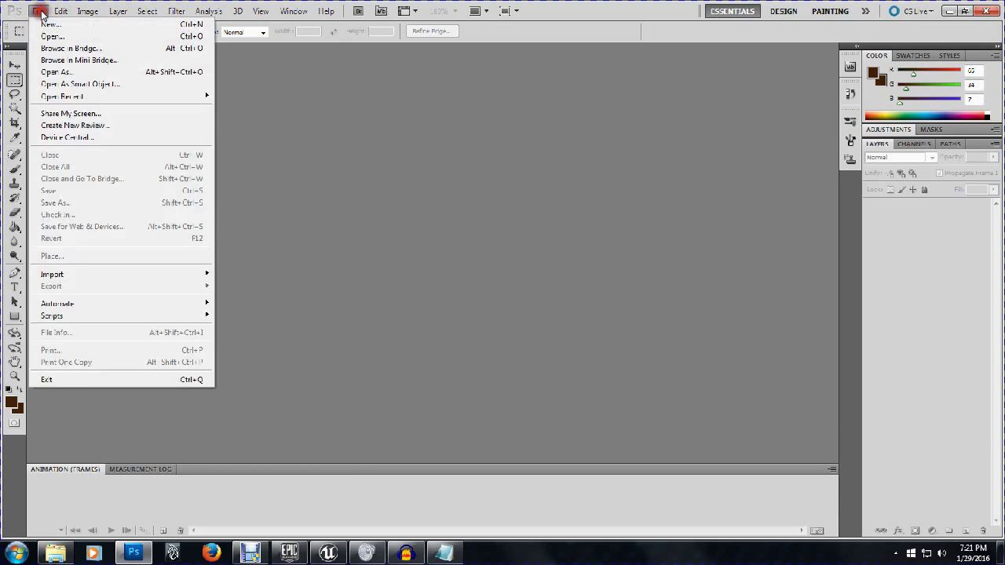
pyautogui.click(102, 27)
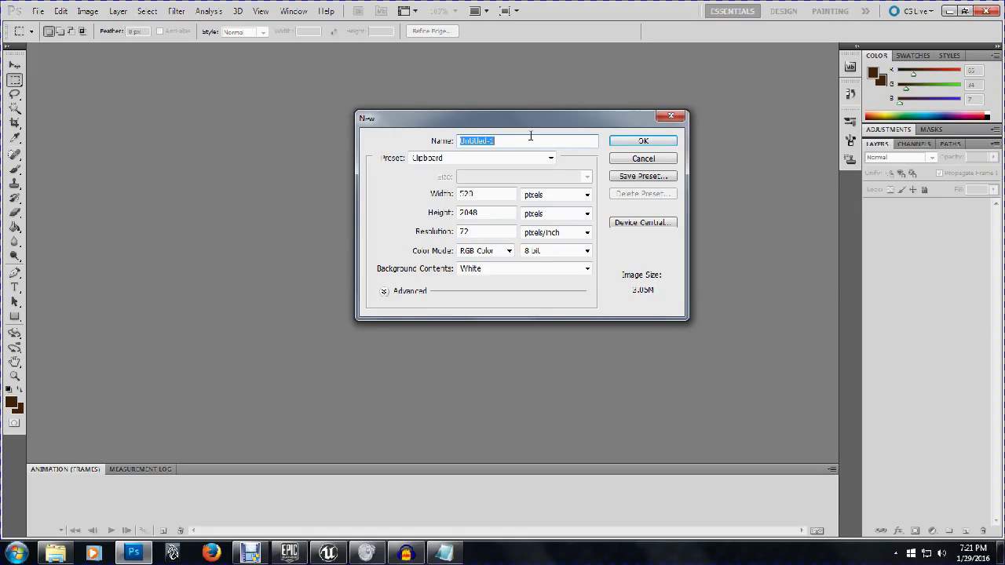
pyautogui.write('T_')
pyautogui.write('WoodF')
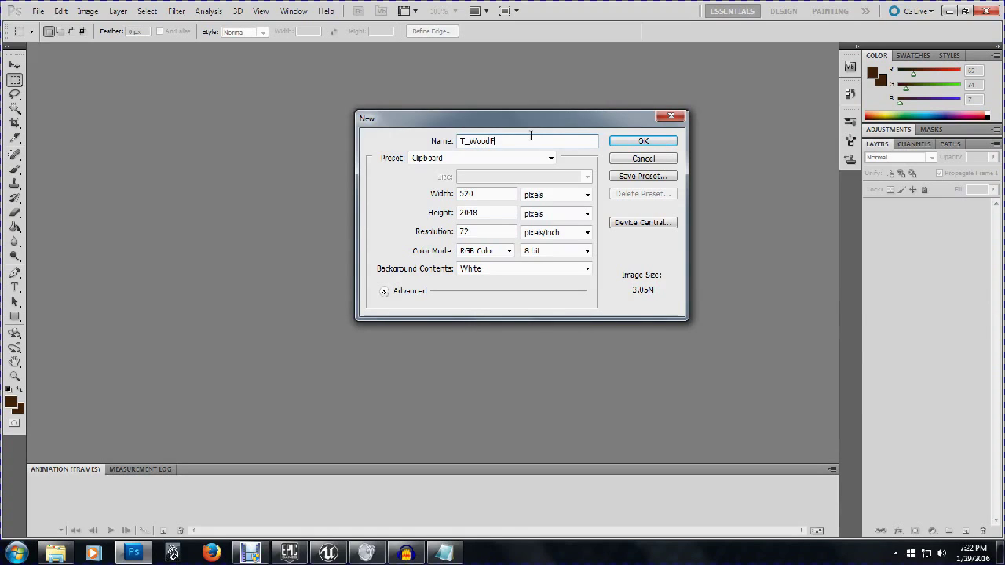
pyautogui.write('oor')
# Step: Keep the width unit in pixels and set the new document's width to 2048
pyautogui.click(555, 196)
pyautogui.click(555, 197)
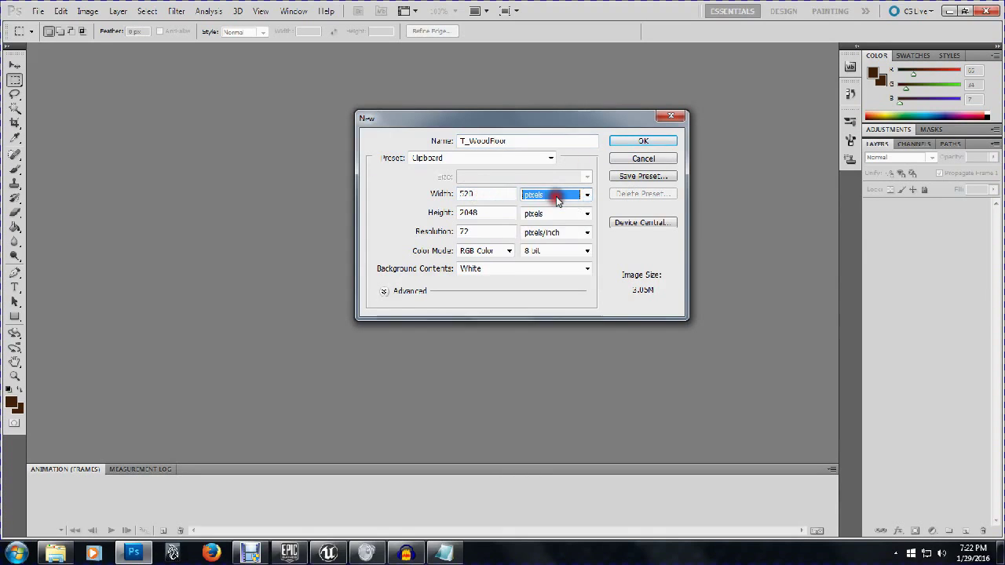
pyautogui.click(560, 197)
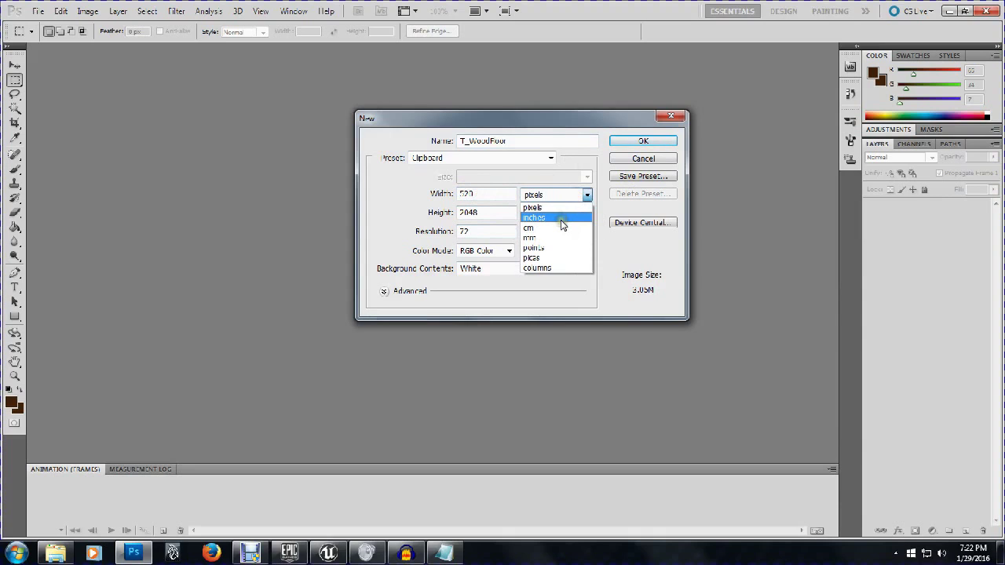
pyautogui.click(557, 205)
pyautogui.moveTo(477, 196); pyautogui.dragTo(432, 195)
pyautogui.write('204')
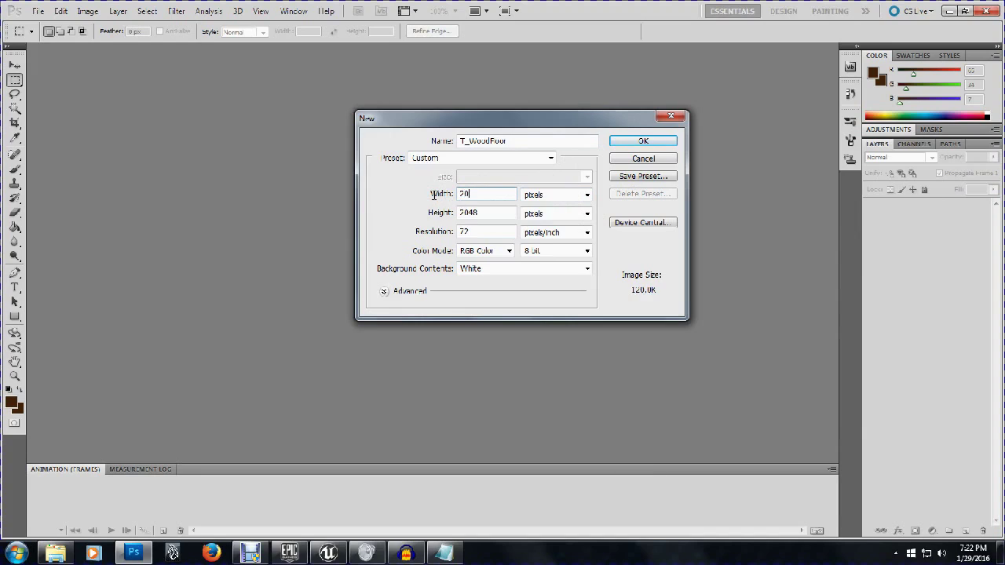
pyautogui.write('8')
# Step: Try a document width of 4096 pixels and restore the width to 2048 pixels
pyautogui.moveTo(489, 195); pyautogui.dragTo(397, 199)
pyautogui.write('4096')
pyautogui.press('BackSpace')
pyautogui.press('BackSpace')
pyautogui.press('BackSpace')
pyautogui.press('BackSpace')
pyautogui.write('2048')
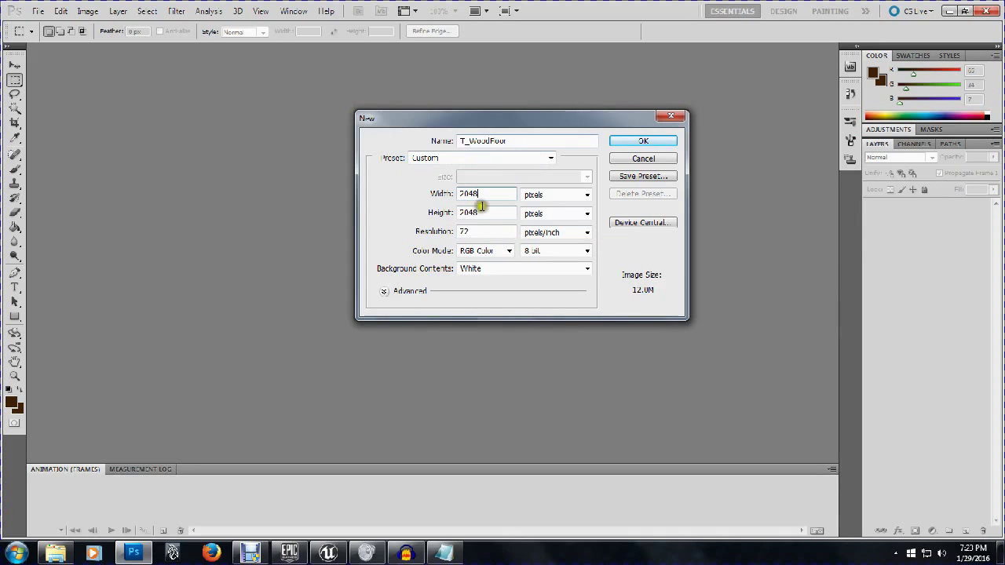
# Step: Try a document resolution of 300 pixels/inch and restore it to 72 pixels/inch
pyautogui.click(485, 231)
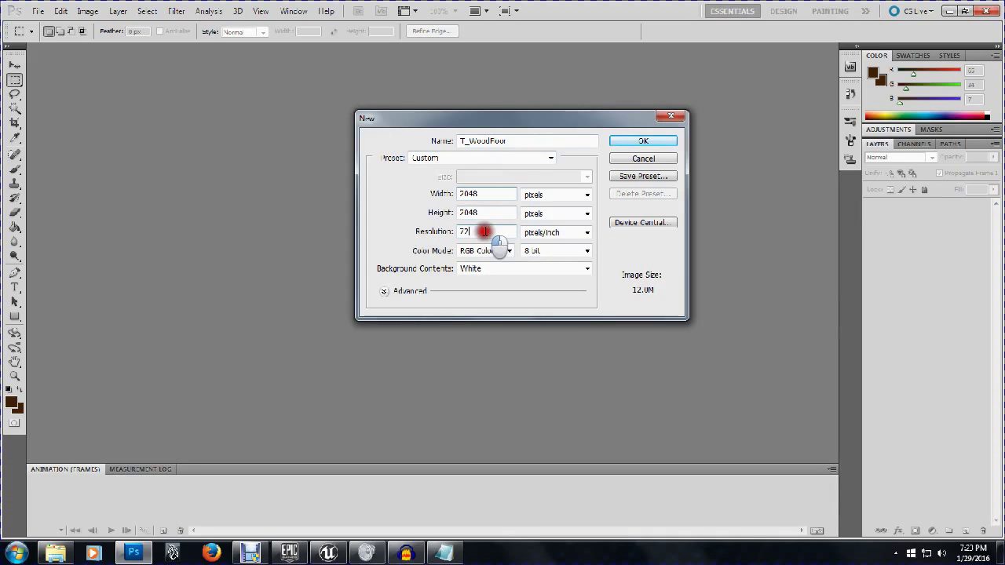
pyautogui.moveTo(485, 232); pyautogui.dragTo(445, 232)
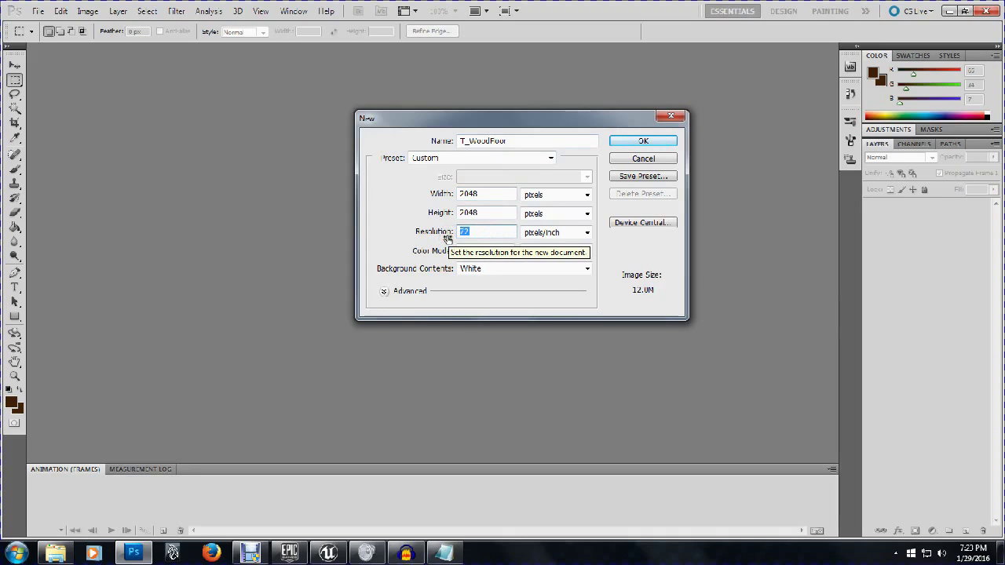
pyautogui.write('300')
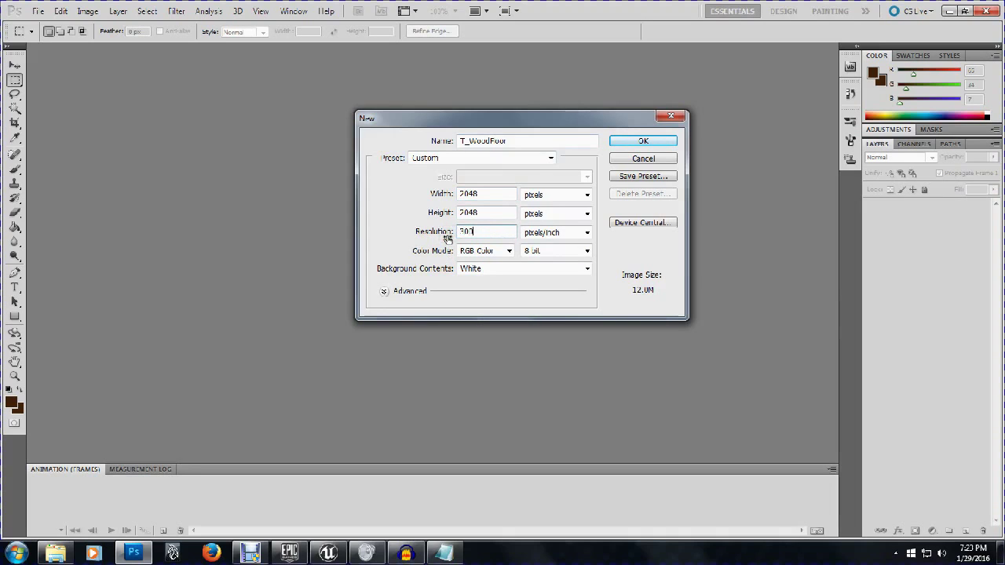
pyautogui.moveTo(485, 231); pyautogui.dragTo(438, 231)
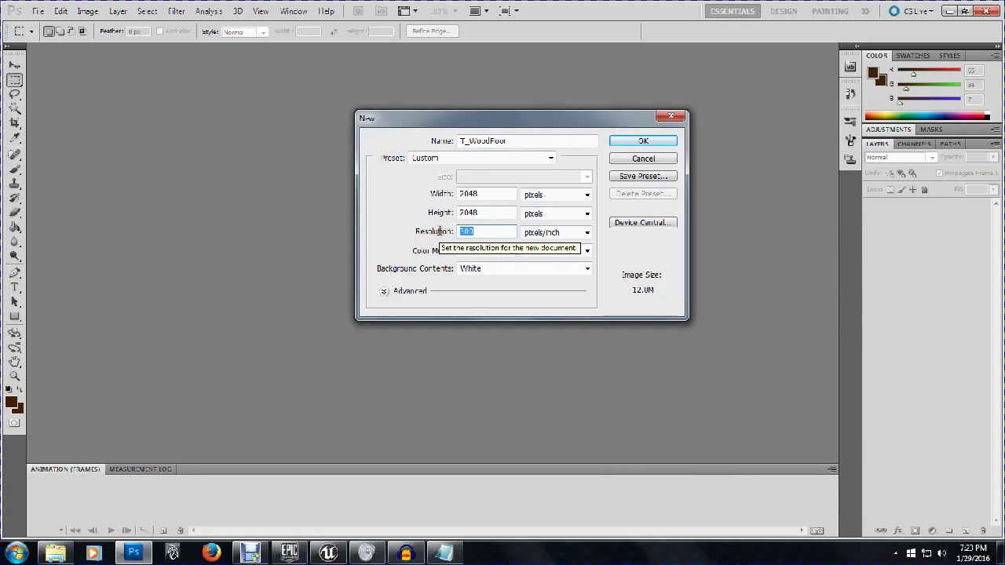
pyautogui.press('BackSpace')
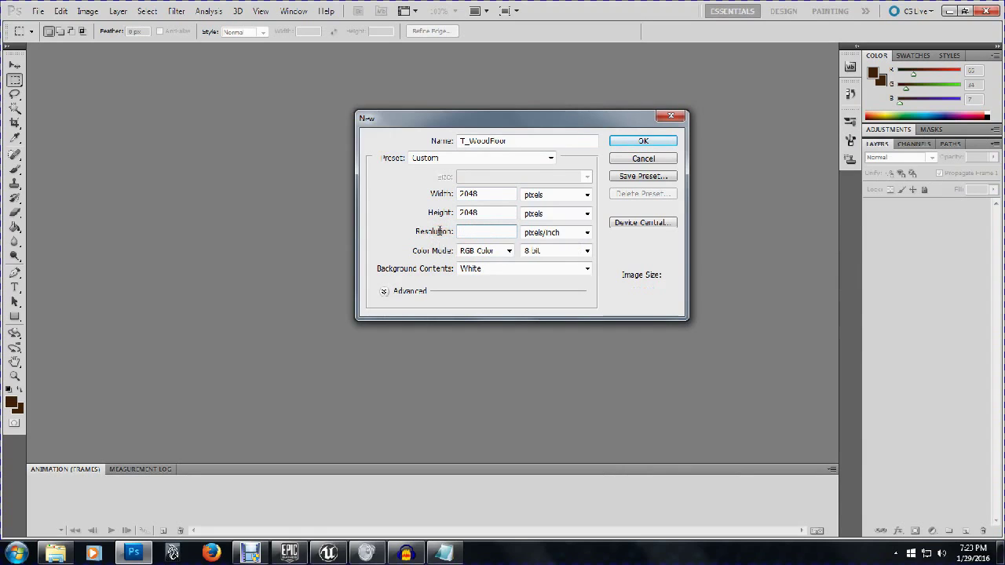
pyautogui.write('72')
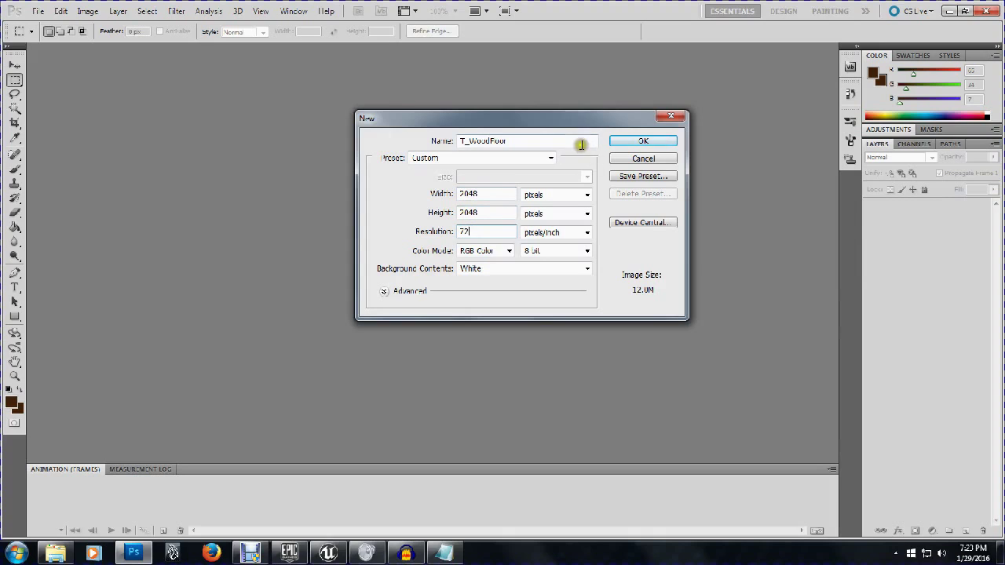
# Step: Create the document and convert its locked Background into a regular layer named Layer 0
pyautogui.click(634, 143)
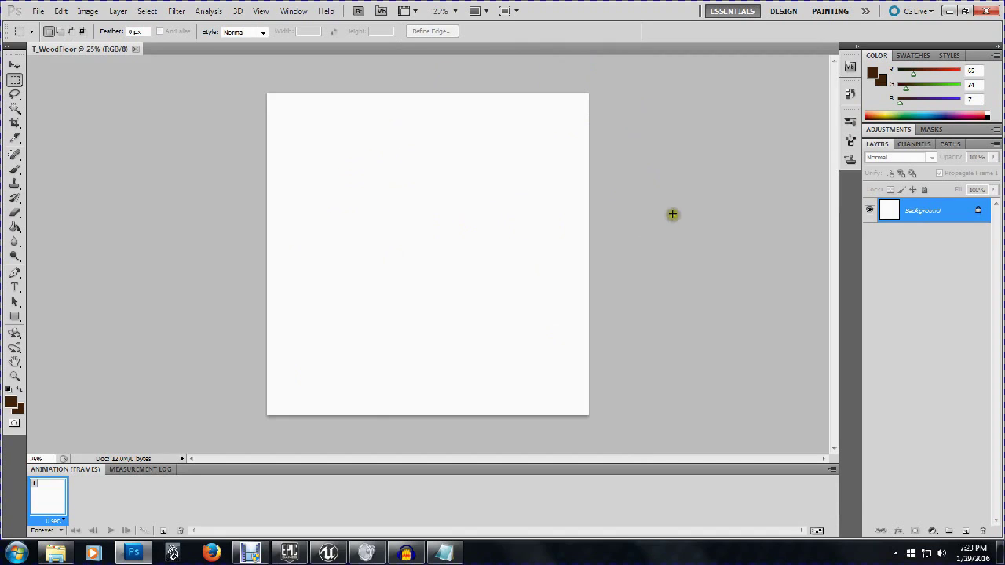
pyautogui.doubleClick(976, 212)
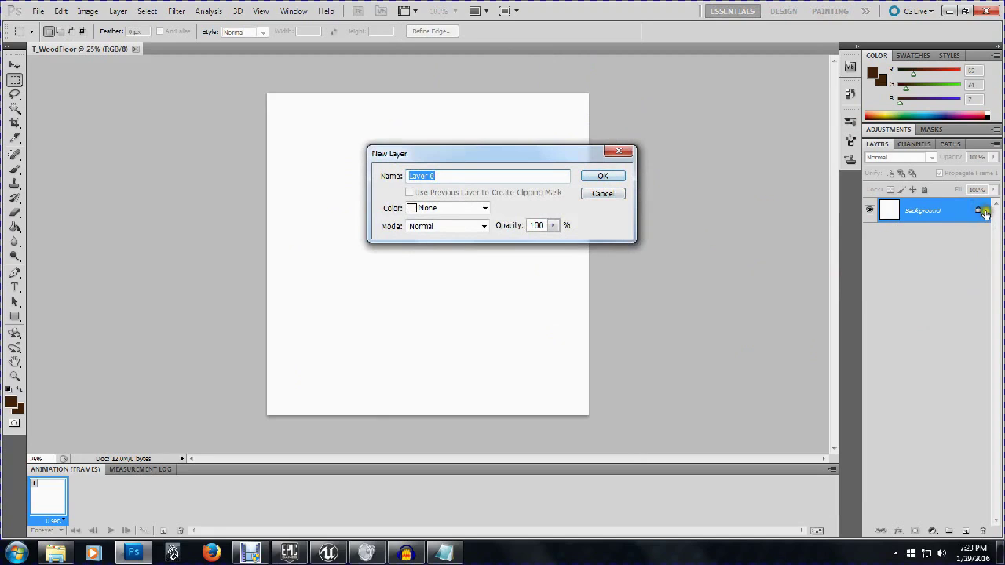
pyautogui.click(619, 173)
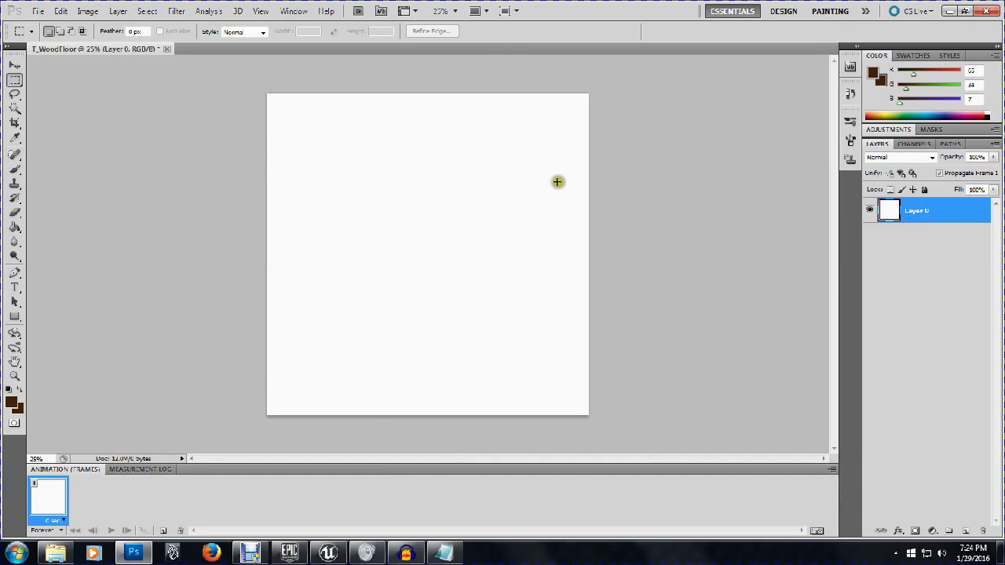
# Step: Keep the foreground color as dark brown #422207 and set the background color to a lighter brown with RGB 123, 61, 7
pyautogui.click(875, 76)
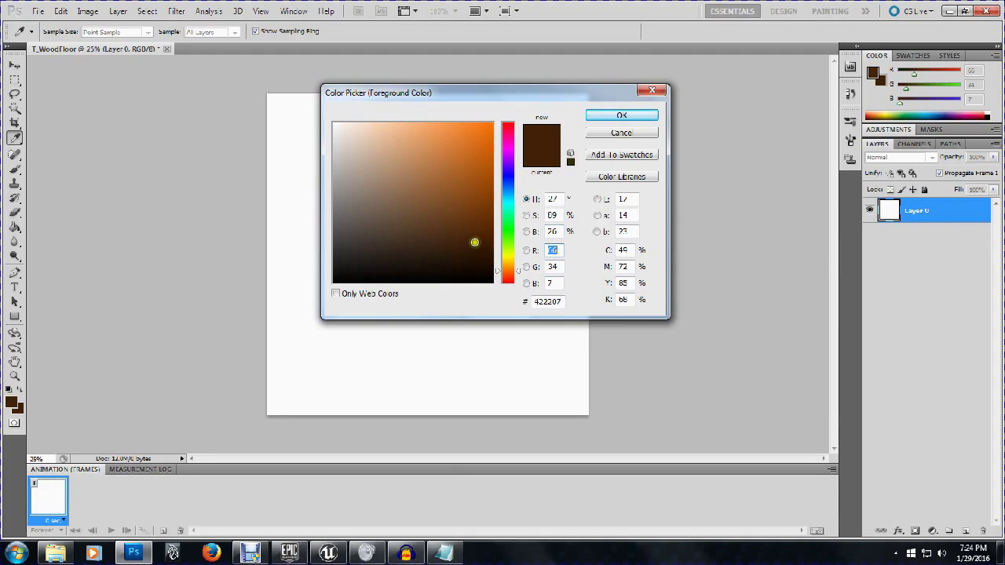
pyautogui.click(609, 112)
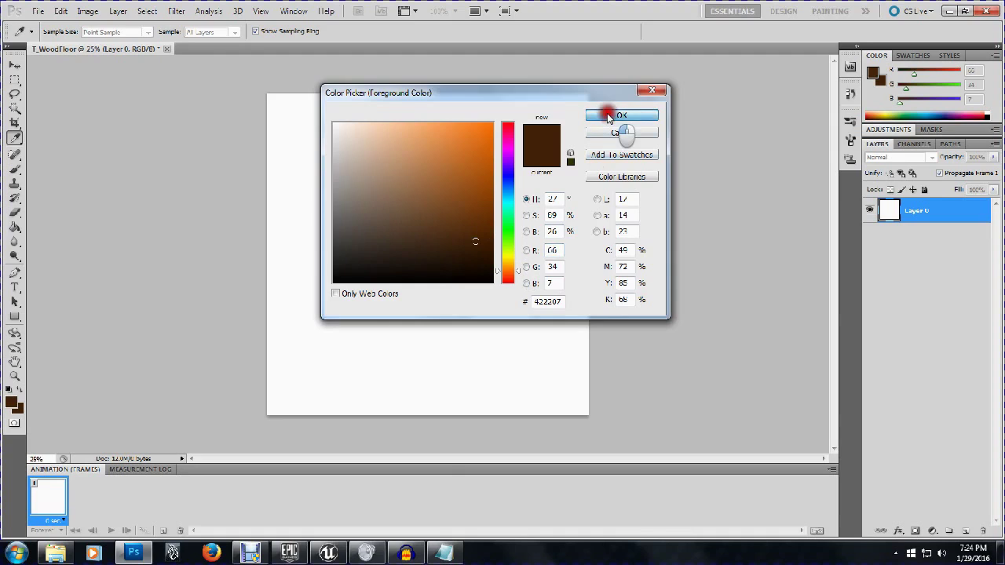
pyautogui.press('m')
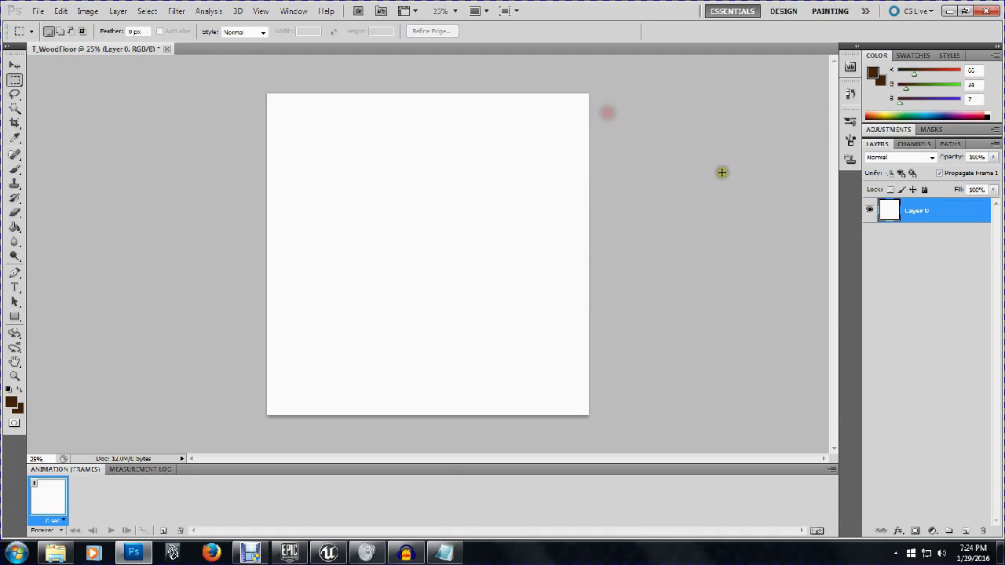
pyautogui.click(881, 84)
pyautogui.click(881, 84)
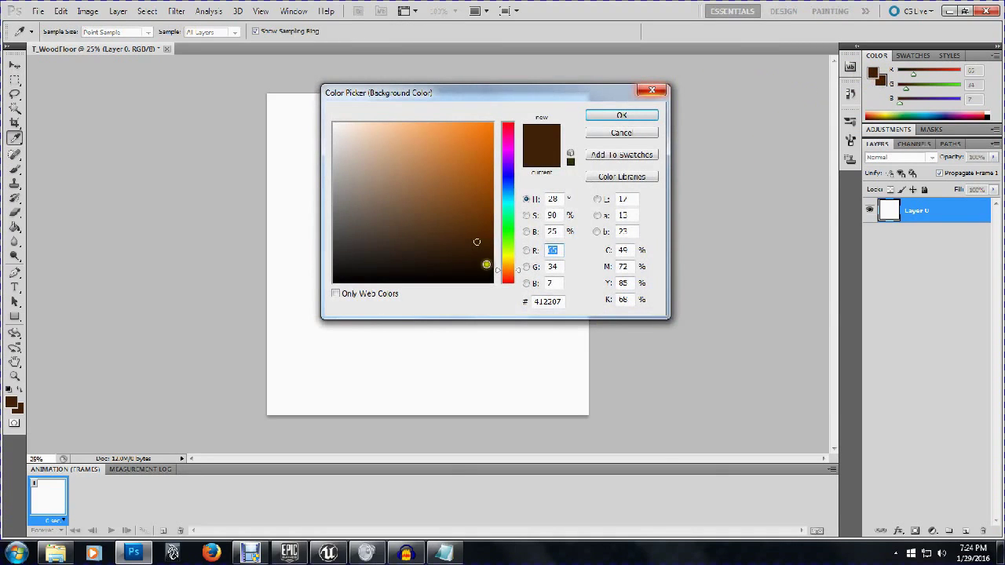
pyautogui.moveTo(475, 241); pyautogui.dragTo(485, 206)
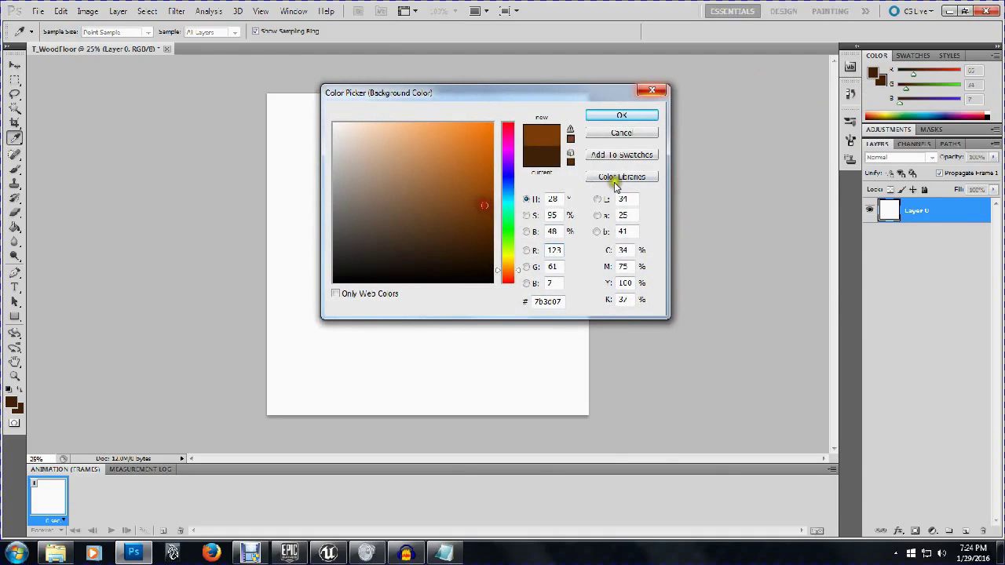
pyautogui.click(621, 116)
pyautogui.press('m')
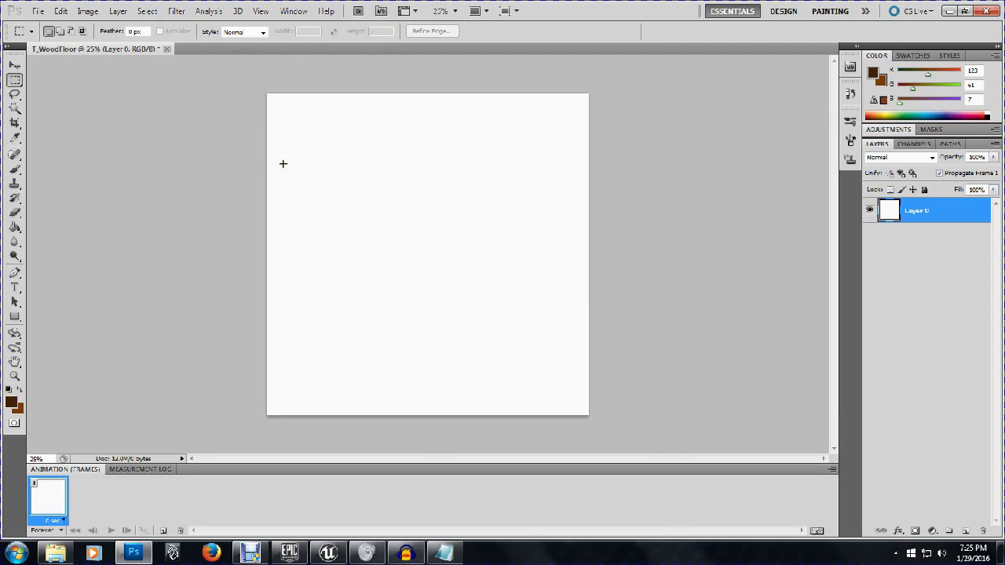
# Step: Select the entire canvas, delete the white fill from Layer 0 and clear the selection
pyautogui.click(175, 13)
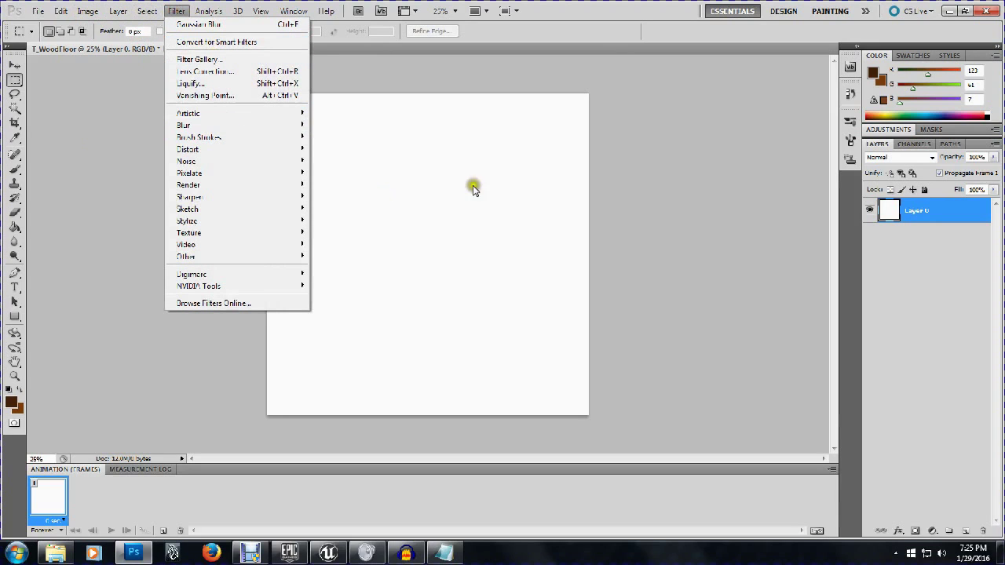
pyautogui.click(675, 213)
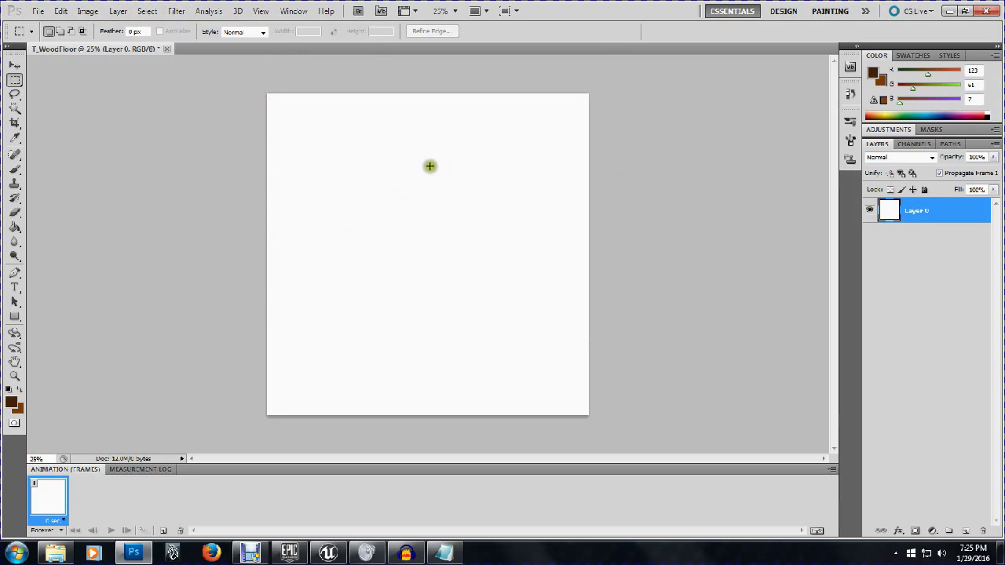
pyautogui.moveTo(223, 76); pyautogui.dragTo(627, 472)
pyautogui.press('Delete')
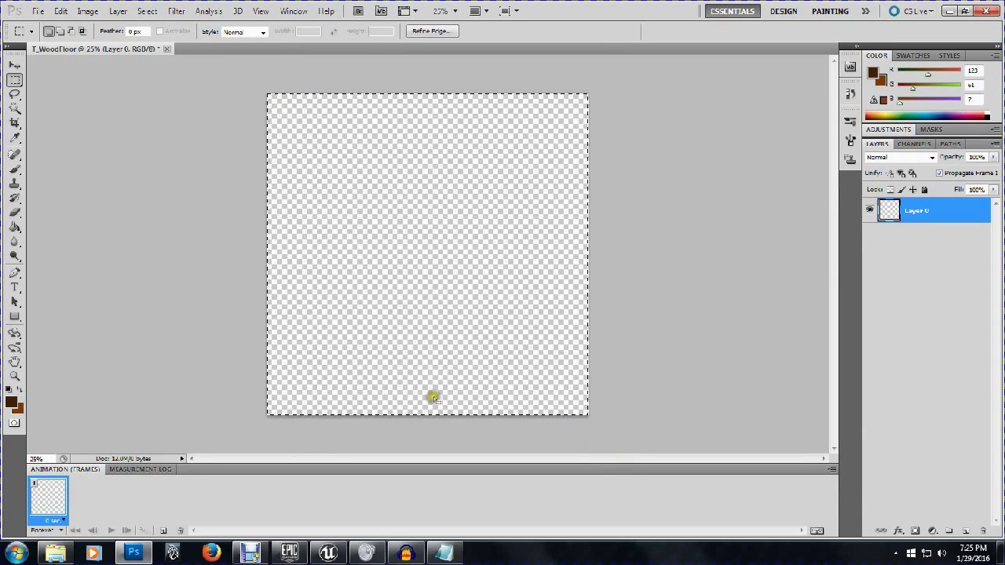
pyautogui.click(91, 66)
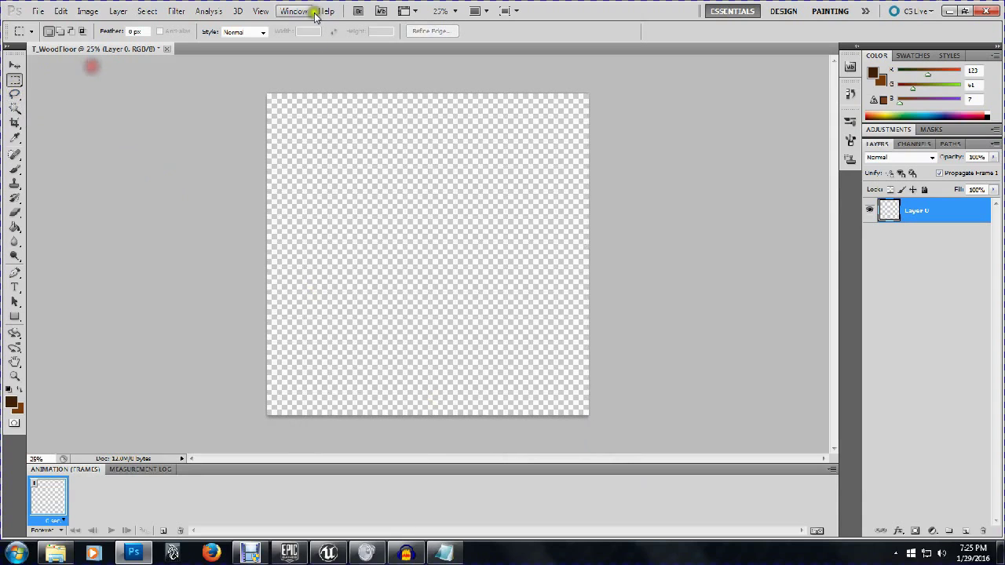
# Step: Try to apply the Fibers filter to the empty Layer 0
pyautogui.click(176, 11)
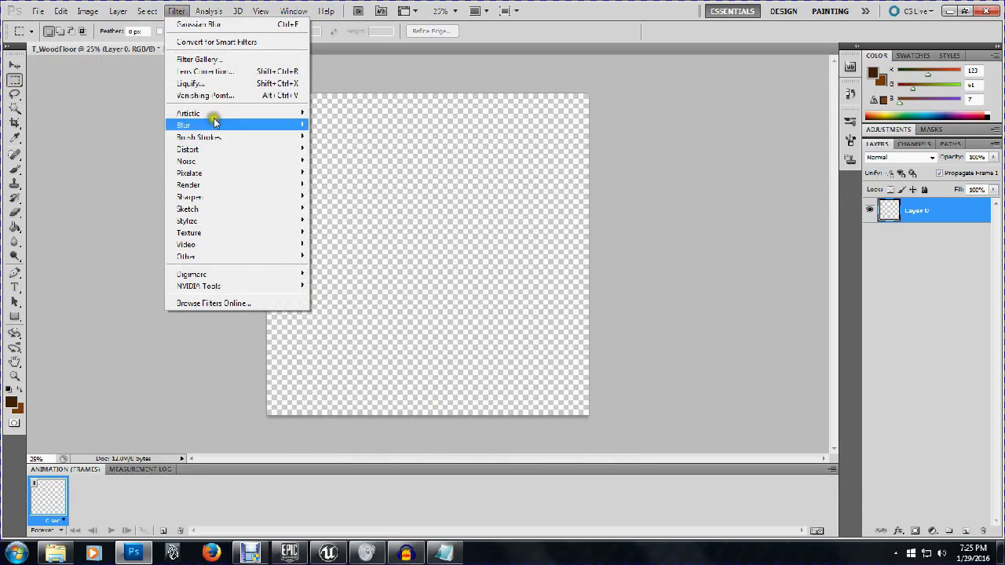
pyautogui.moveTo(214, 187)
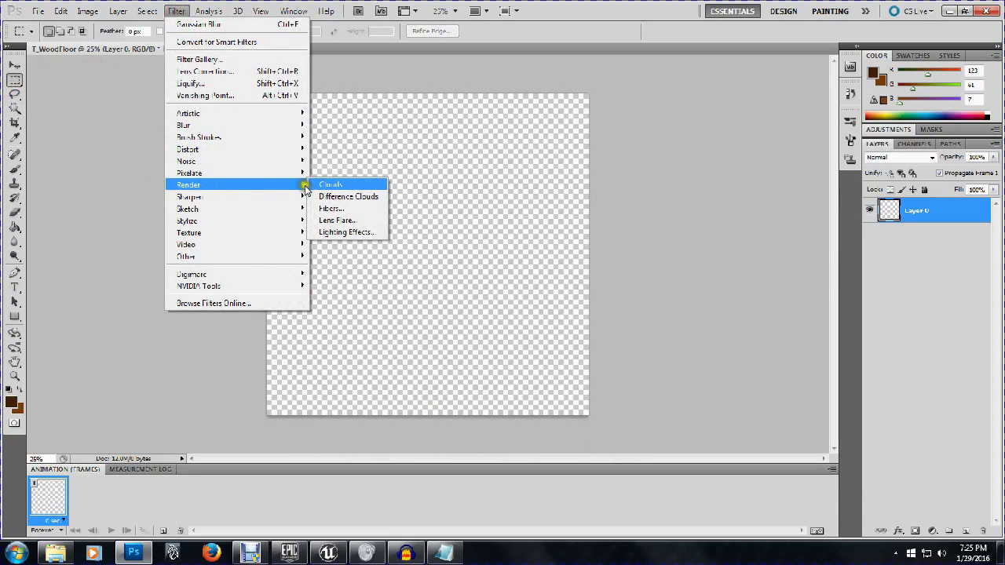
pyautogui.click(363, 208)
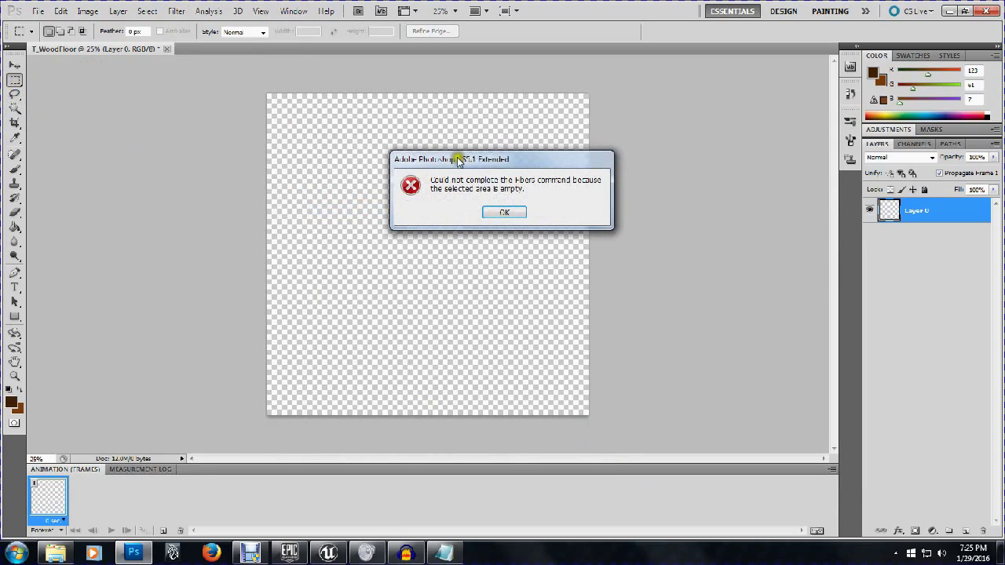
pyautogui.moveTo(497, 159); pyautogui.dragTo(717, 82)
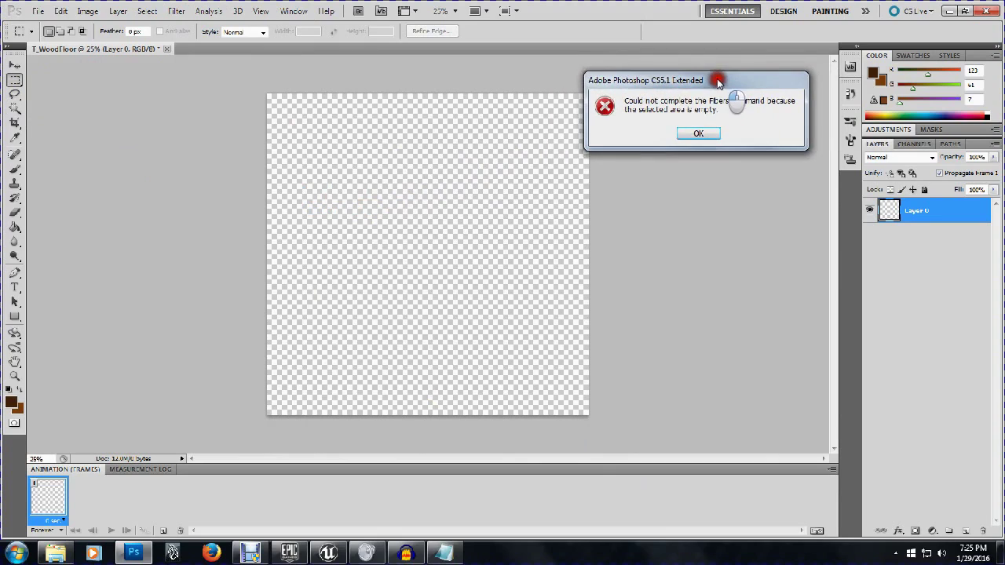
pyautogui.click(696, 133)
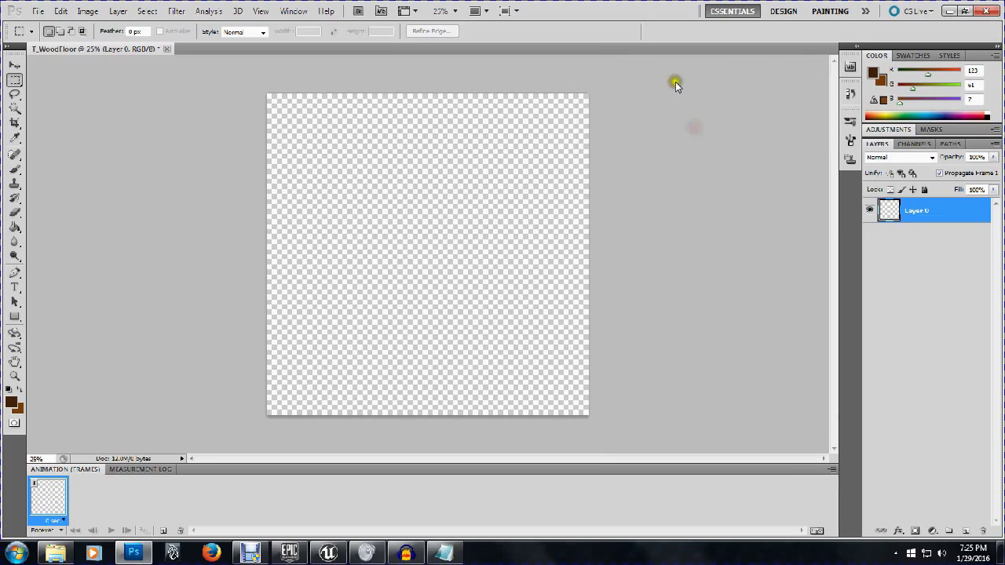
# Step: Try the Clouds filter on Layer 0, erase the rendered clouds from the whole canvas and clear the selection
pyautogui.click(179, 14)
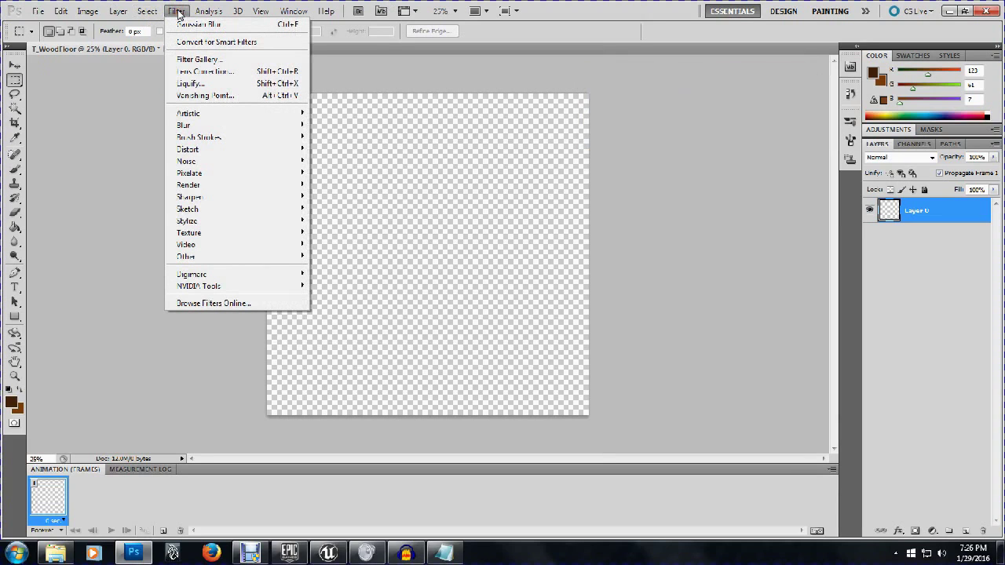
pyautogui.moveTo(245, 183)
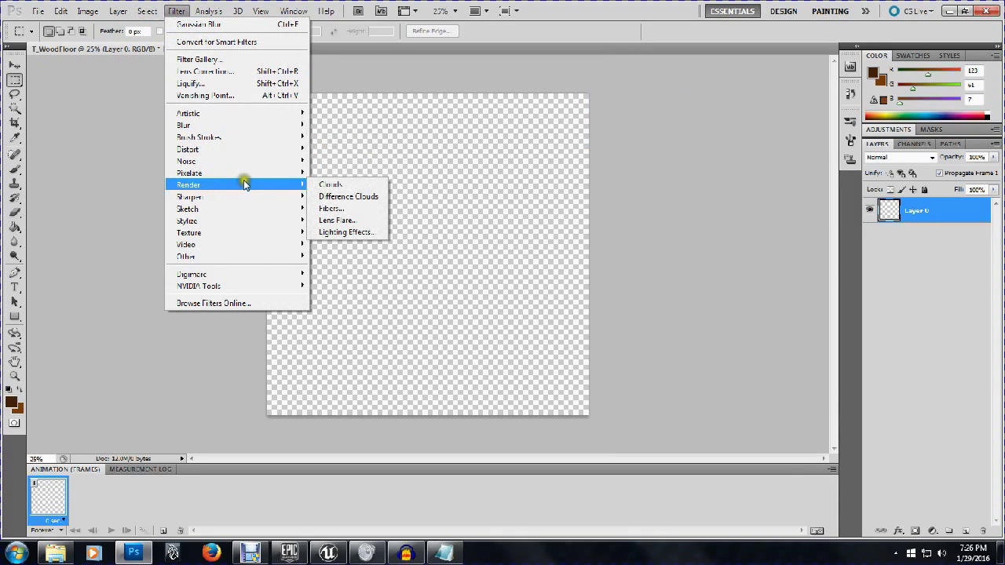
pyautogui.click(328, 186)
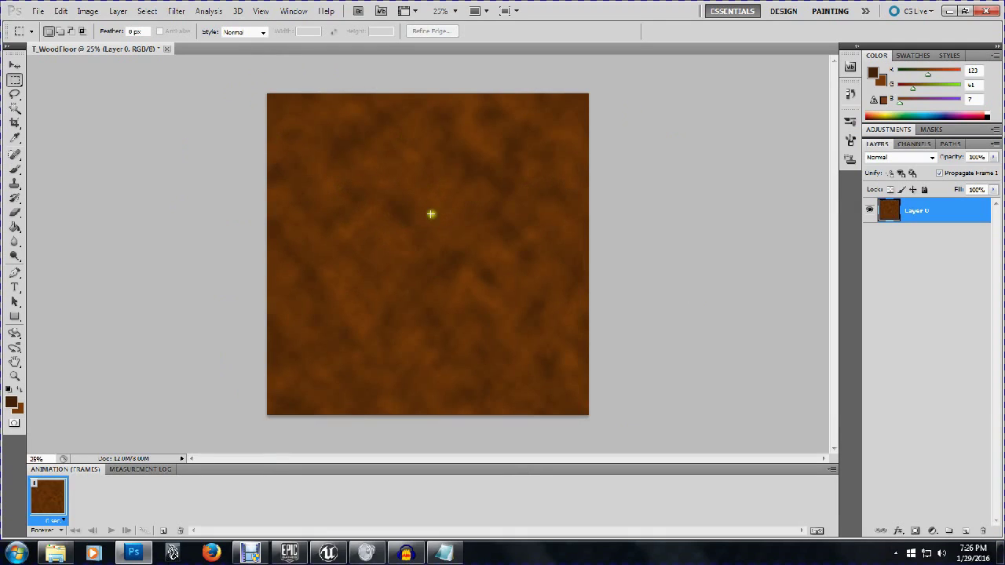
pyautogui.hotkey('ctrl', 'a')
pyautogui.press('Delete')
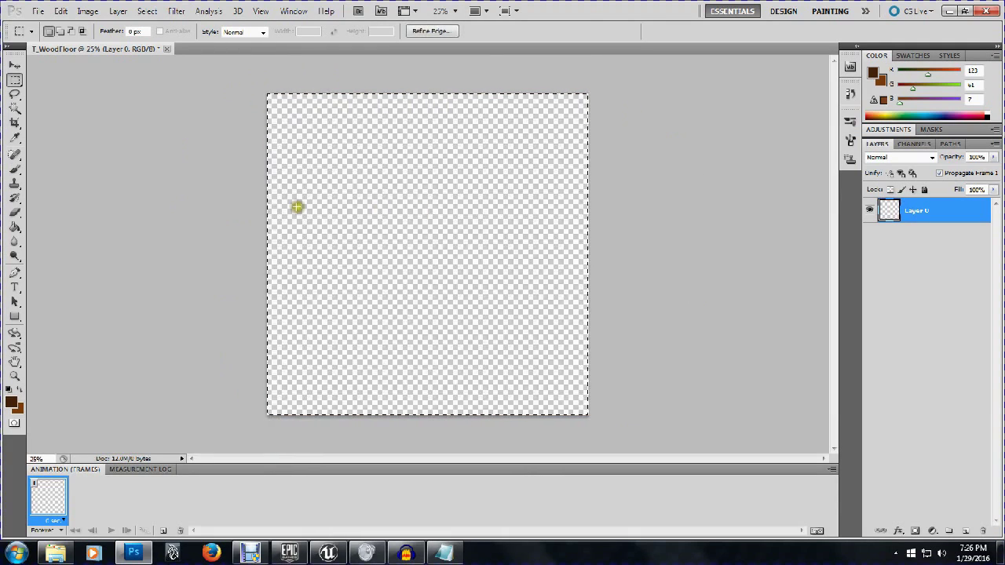
pyautogui.click(169, 183)
# Step: Fill Layer 0 with the dark brown foreground color and apply the Fibers filter with its current settings
pyautogui.click(14, 227)
pyautogui.click(359, 203)
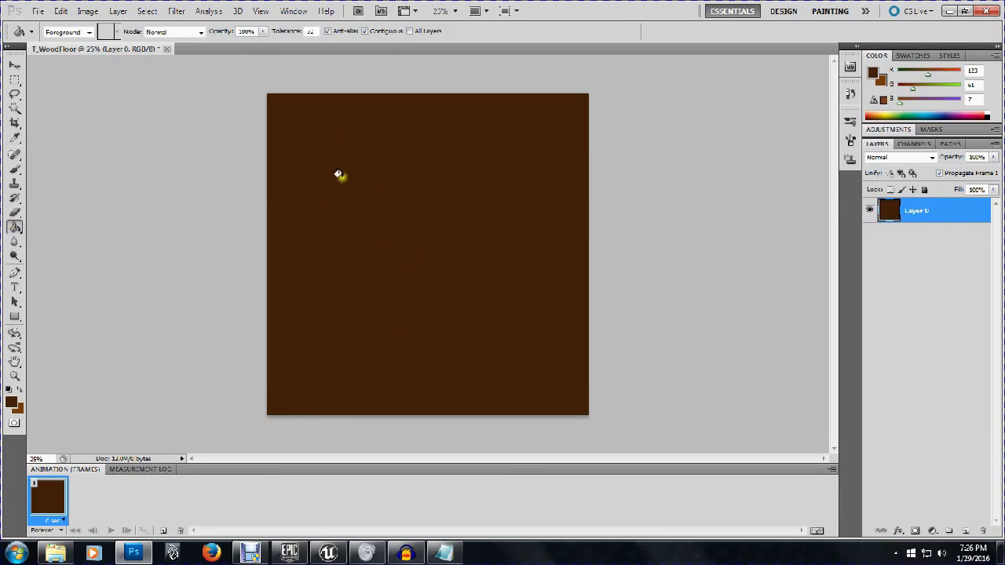
pyautogui.click(172, 14)
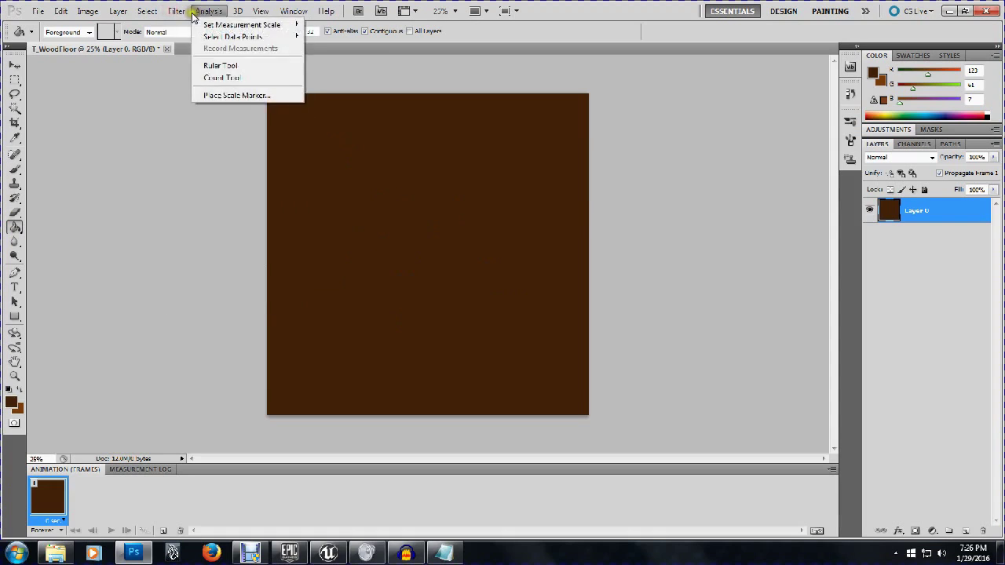
pyautogui.moveTo(214, 184)
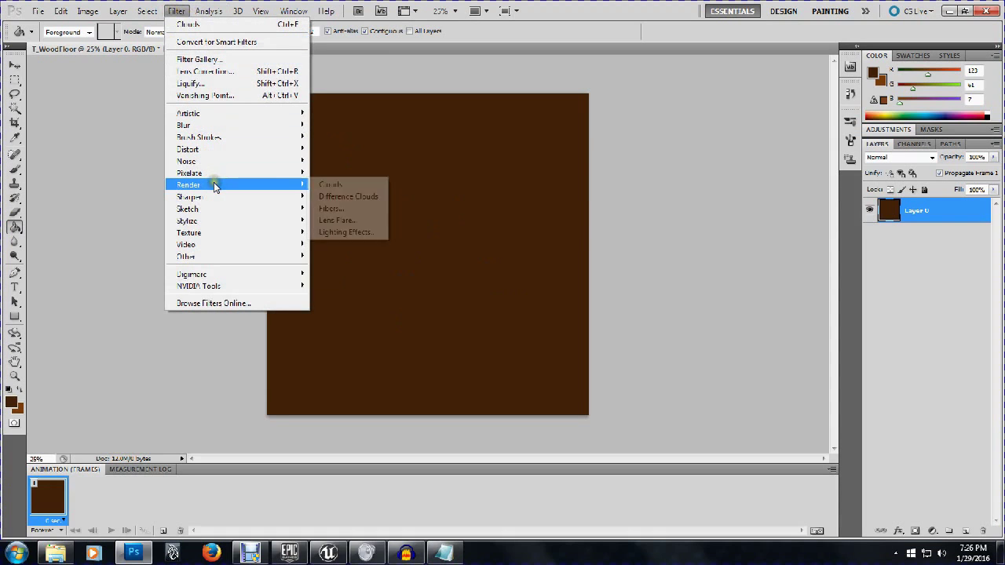
pyautogui.click(361, 210)
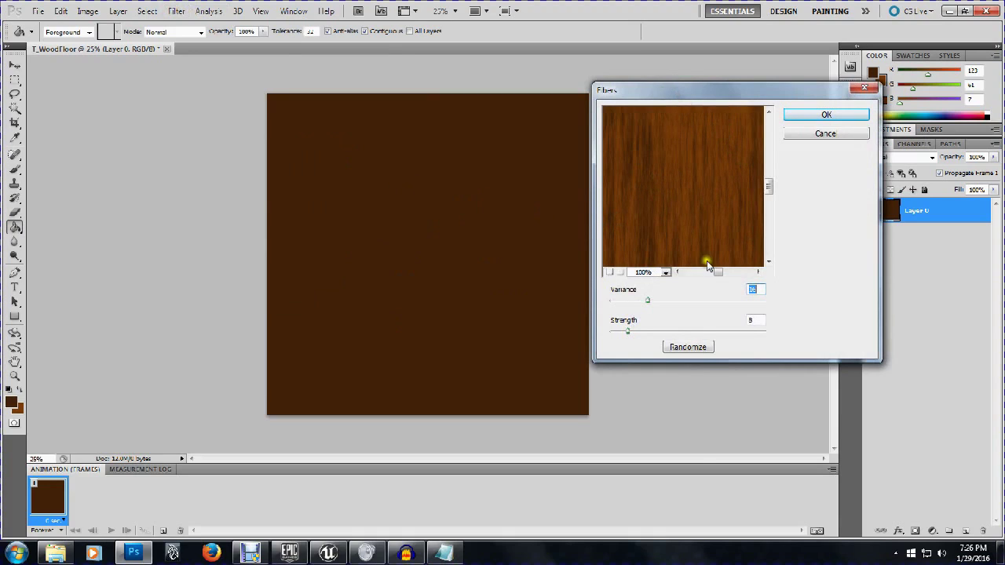
pyautogui.press('Return')
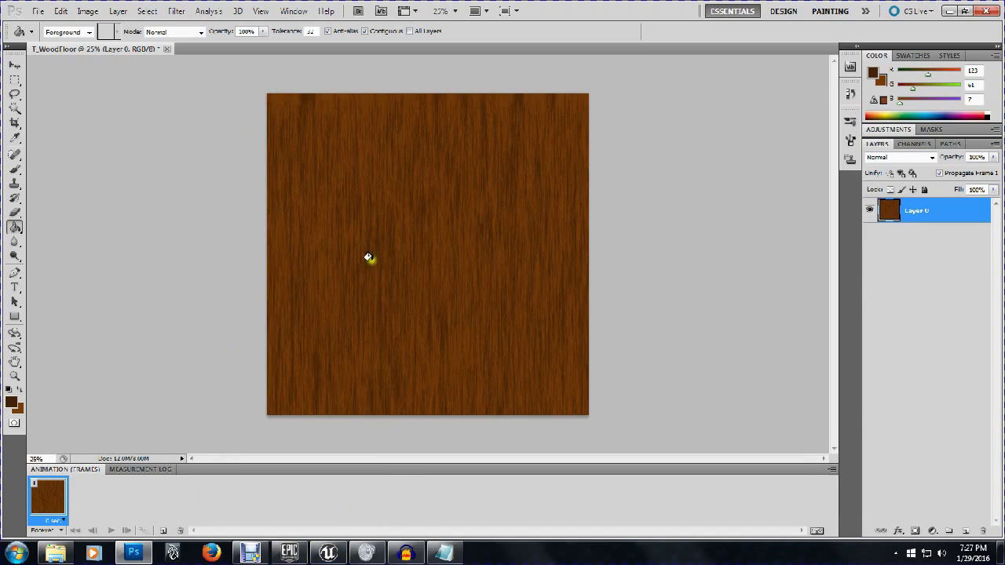
# Step: Free Transform the wood layer into a full-height plank about 24% of its width along the canvas's left edge
pyautogui.click(62, 11)
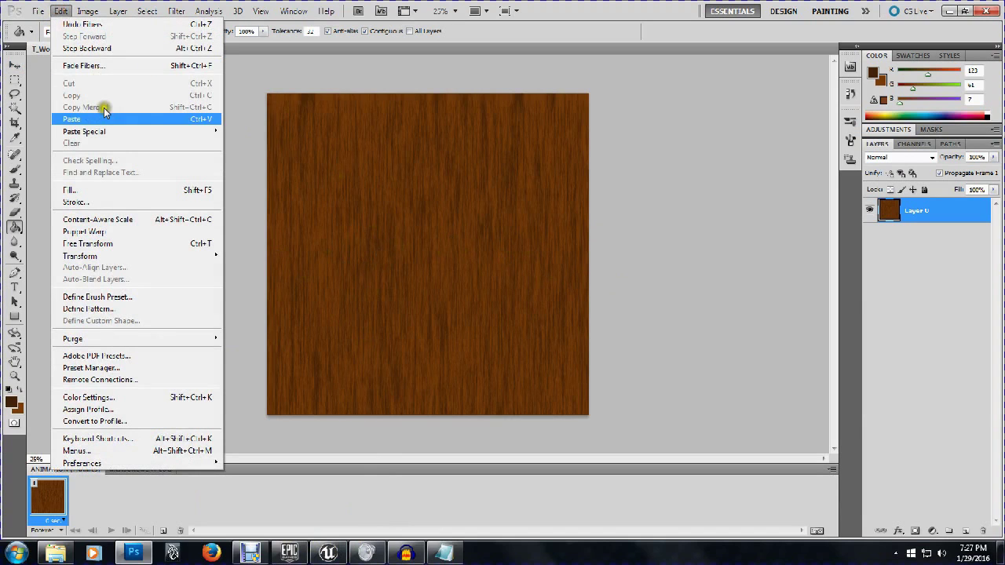
pyautogui.moveTo(116, 256)
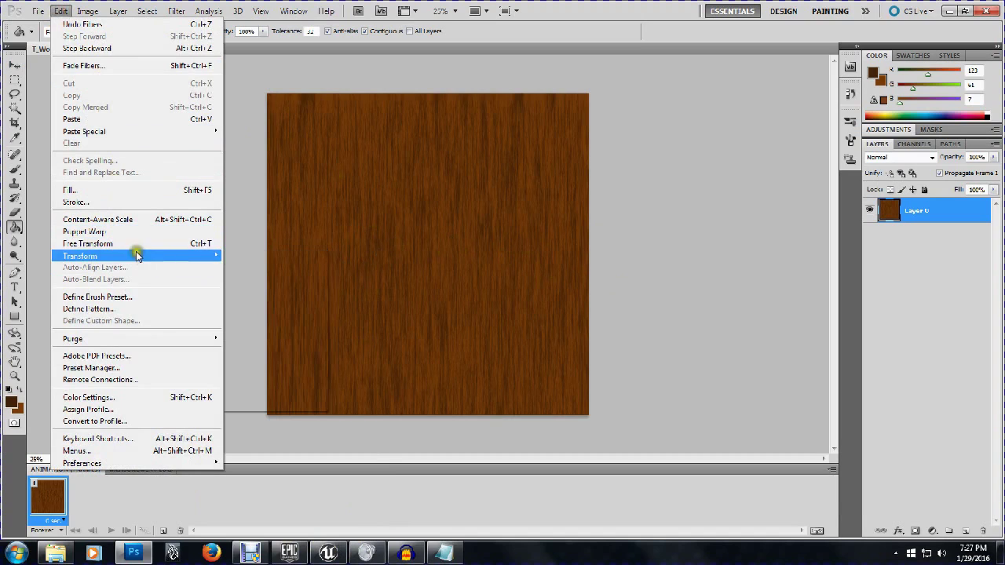
pyautogui.click(130, 248)
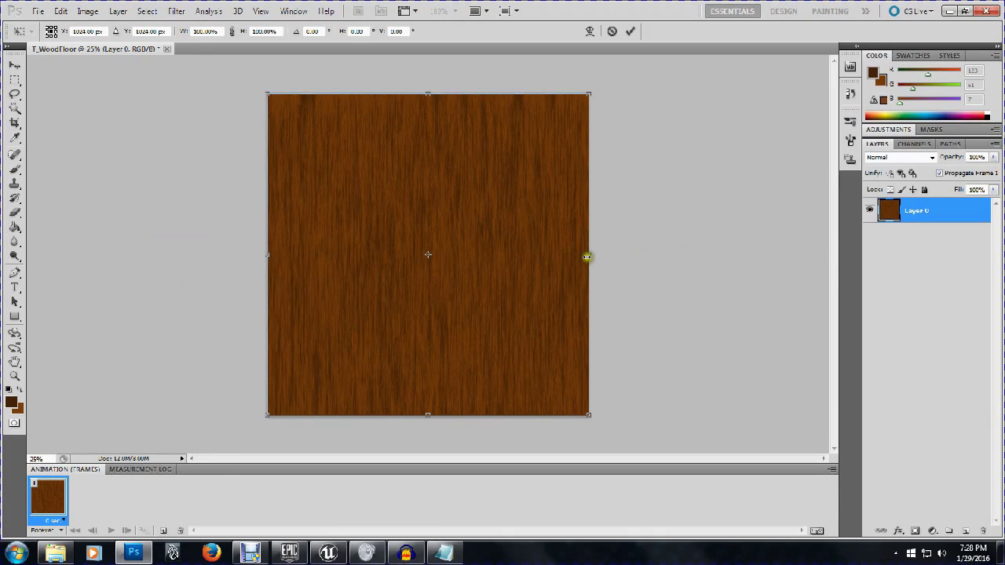
pyautogui.moveTo(590, 255); pyautogui.dragTo(348, 261)
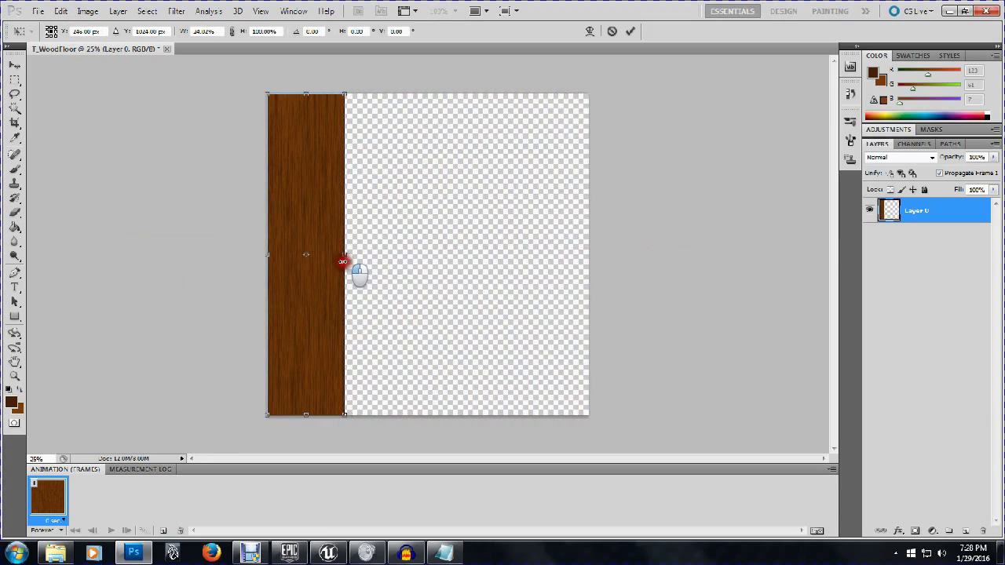
pyautogui.moveTo(344, 261); pyautogui.dragTo(344, 283)
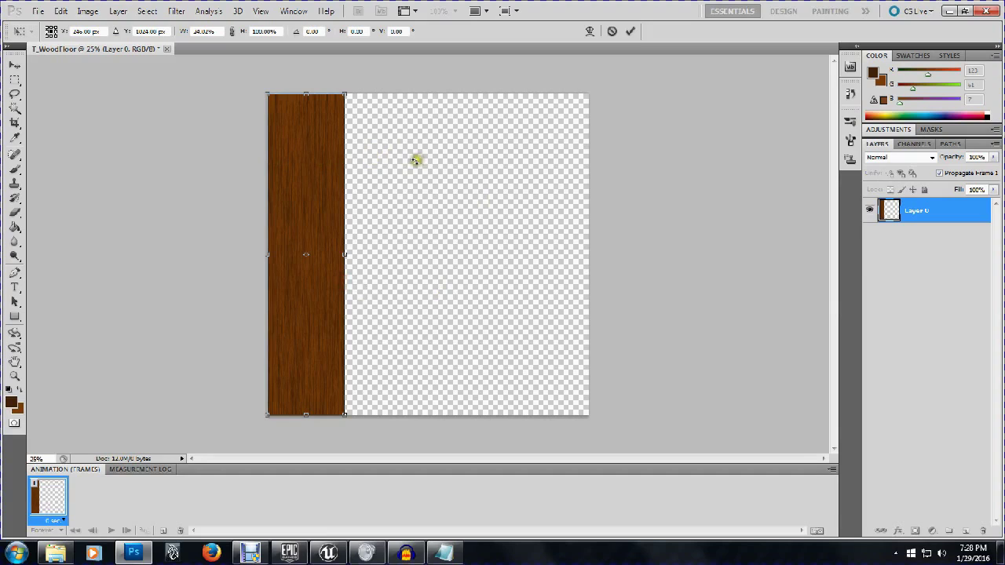
pyautogui.click(631, 32)
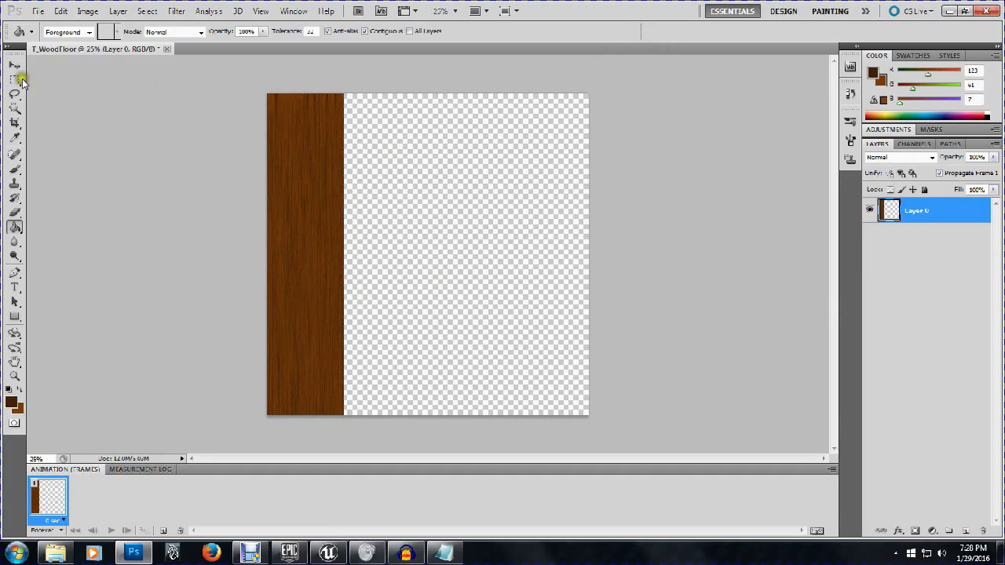
pyautogui.click(14, 65)
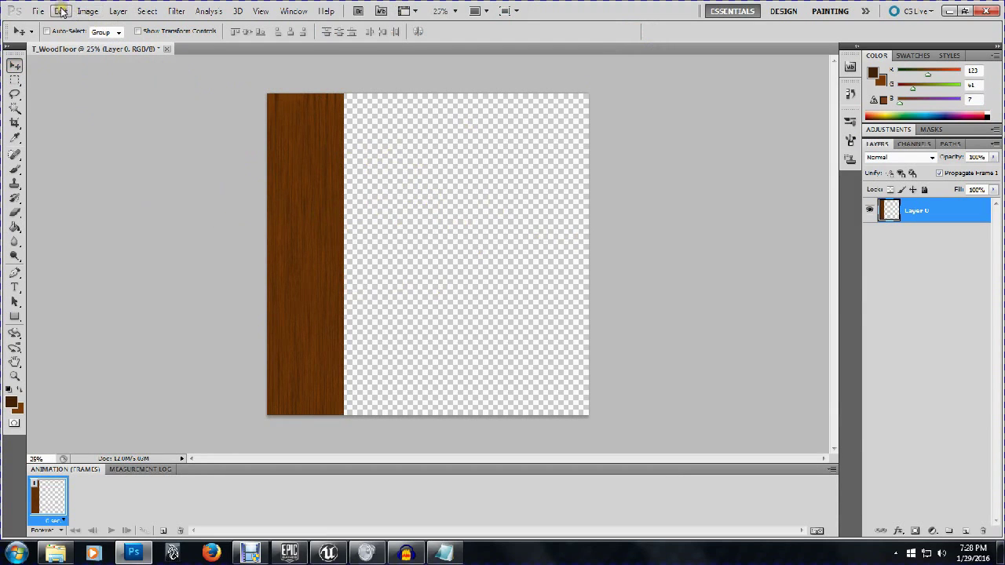
pyautogui.click(147, 11)
pyautogui.click(159, 24)
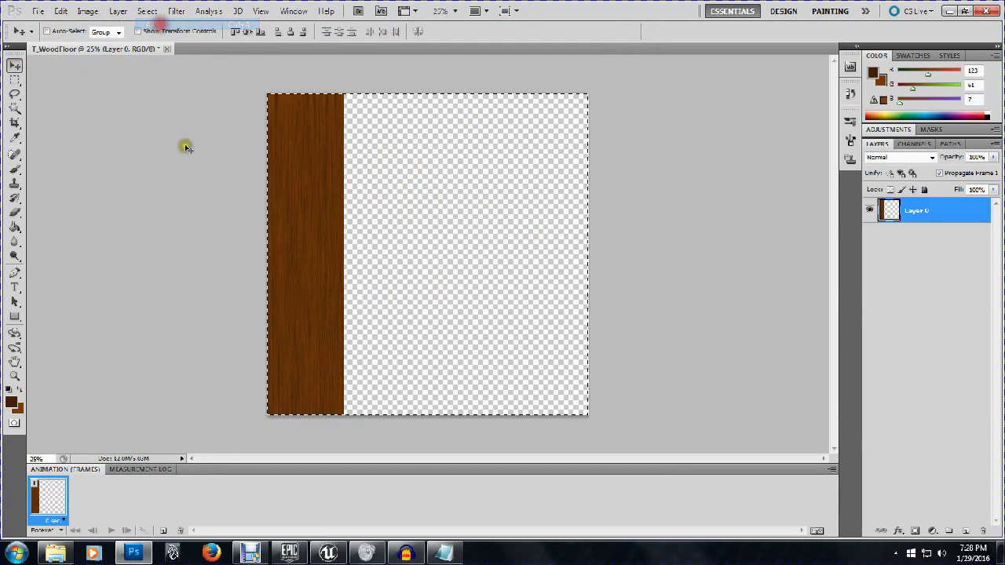
pyautogui.click(55, 11)
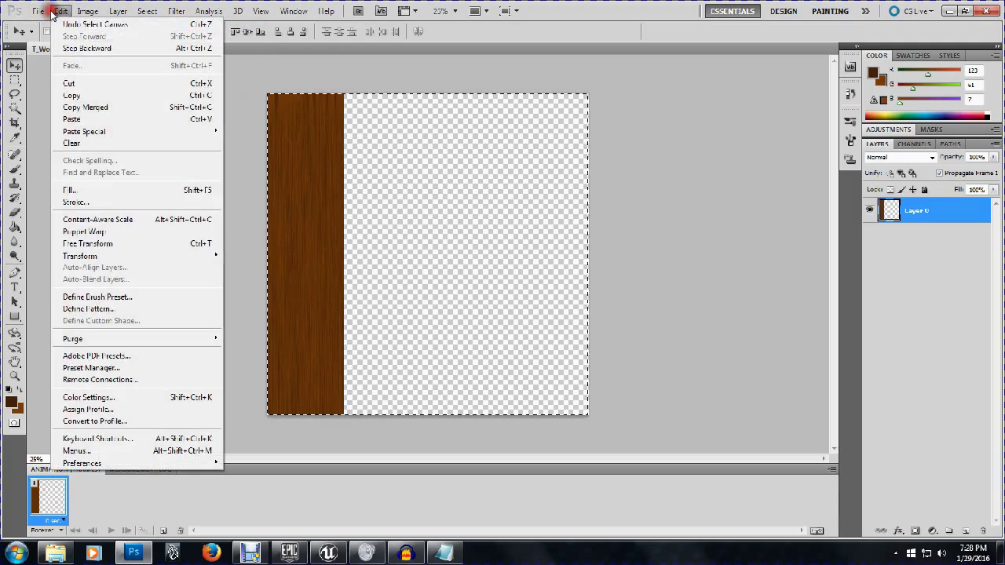
pyautogui.moveTo(112, 129)
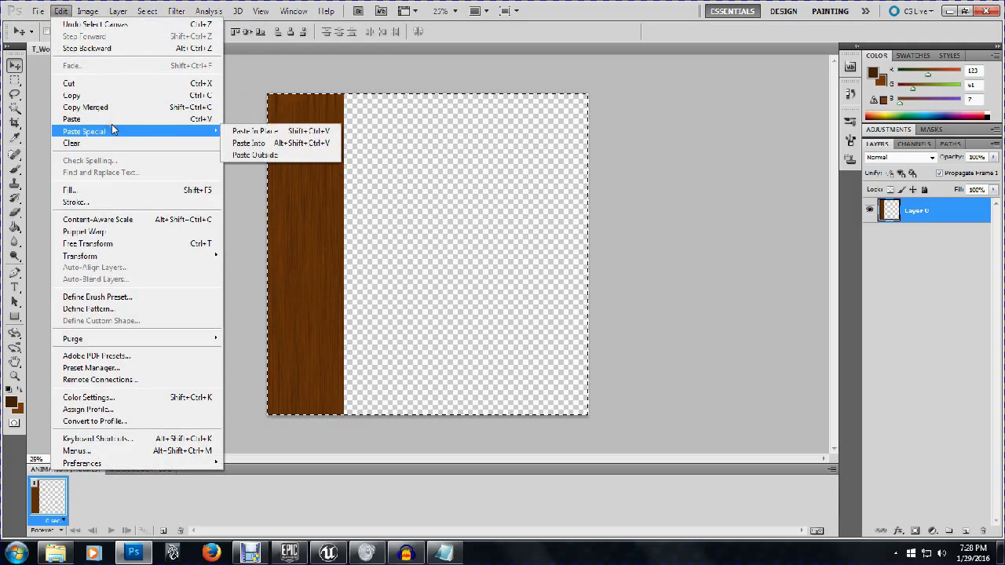
pyautogui.click(59, 10)
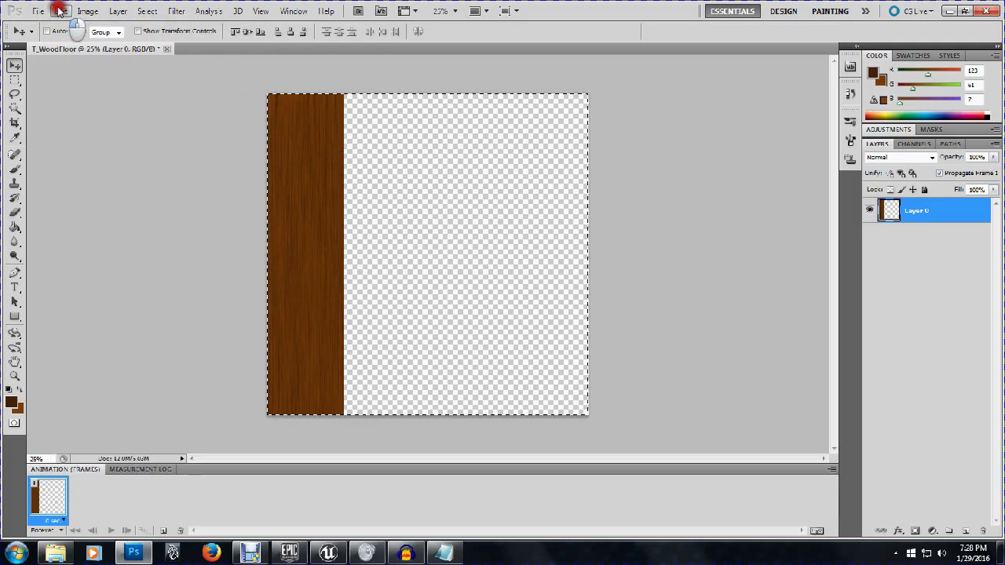
pyautogui.click(16, 80)
pyautogui.click(134, 108)
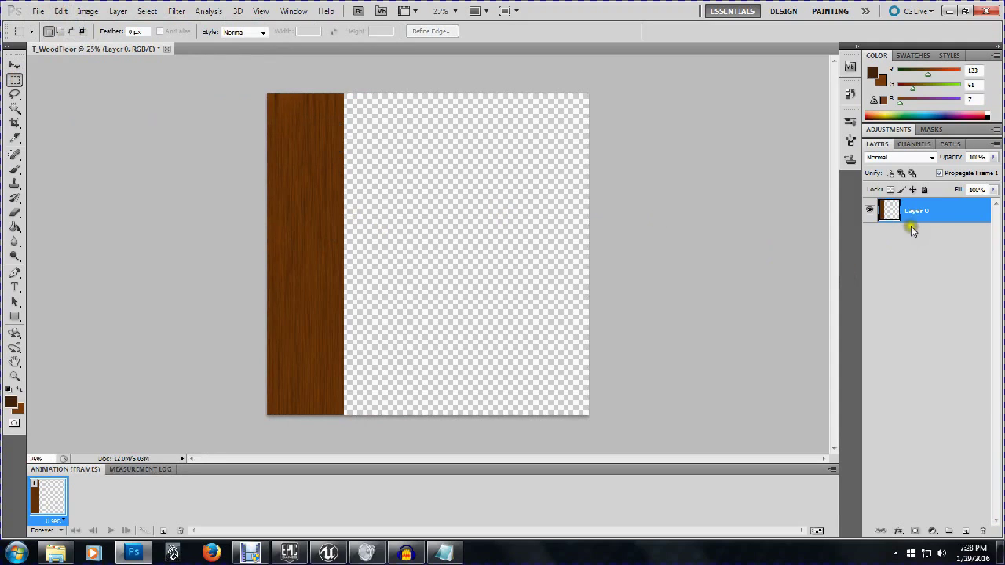
pyautogui.rightClick(936, 209)
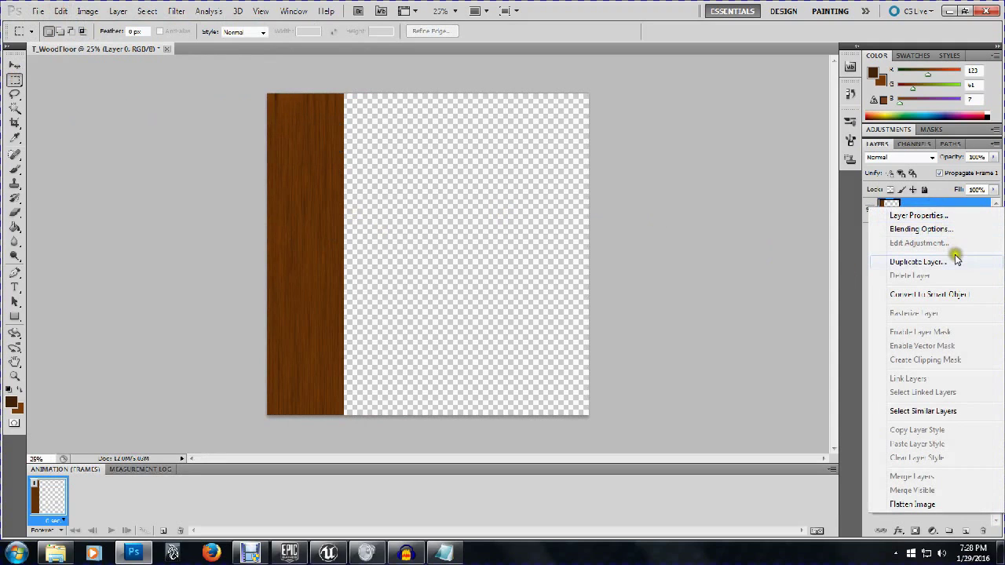
pyautogui.click(686, 238)
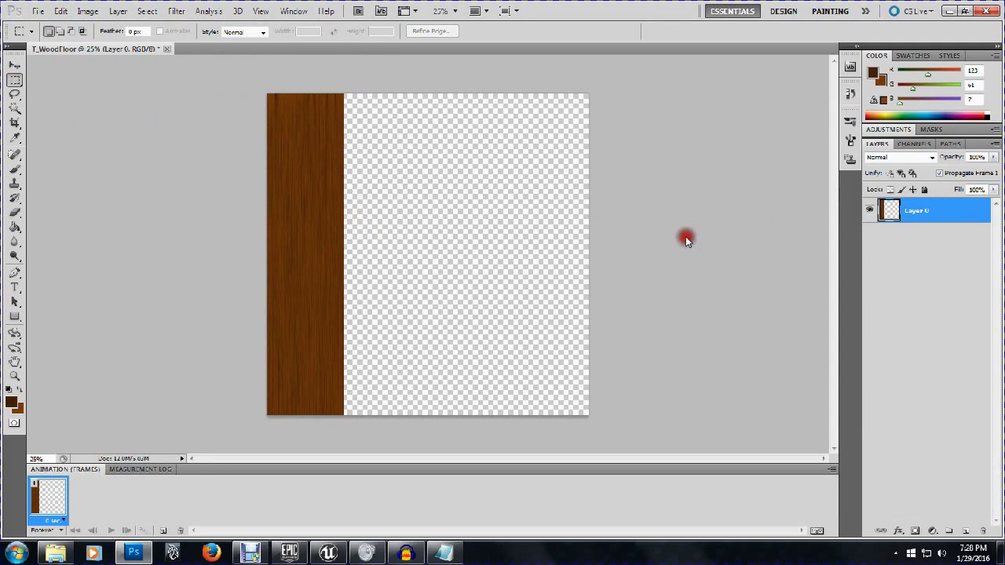
# Step: Duplicate the plank with the Move tool and place the copy directly beside it, shifted down to cover the lower part of the canvas
pyautogui.click(15, 65)
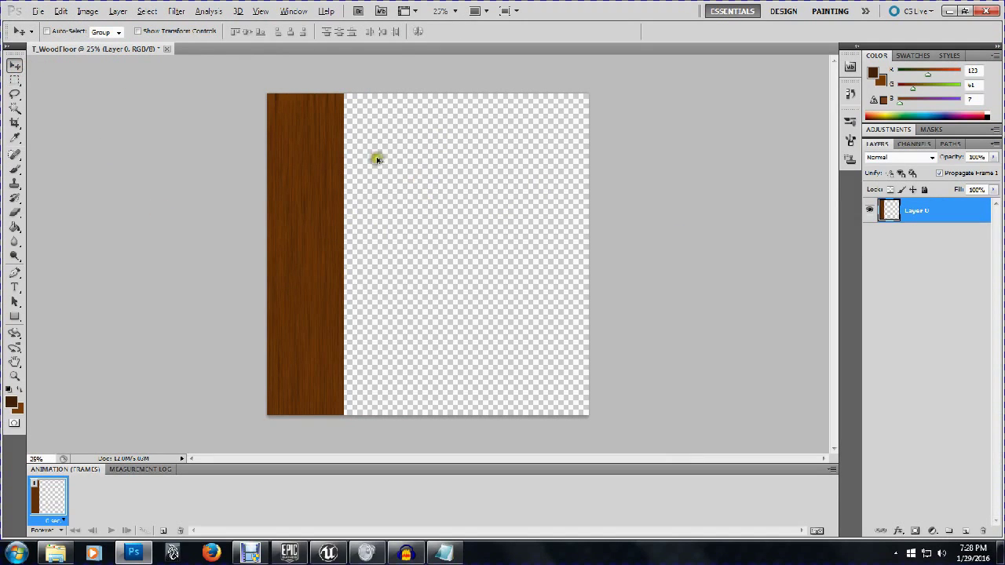
pyautogui.click(305, 188)
pyautogui.moveTo(305, 188); pyautogui.dragTo(387, 370)
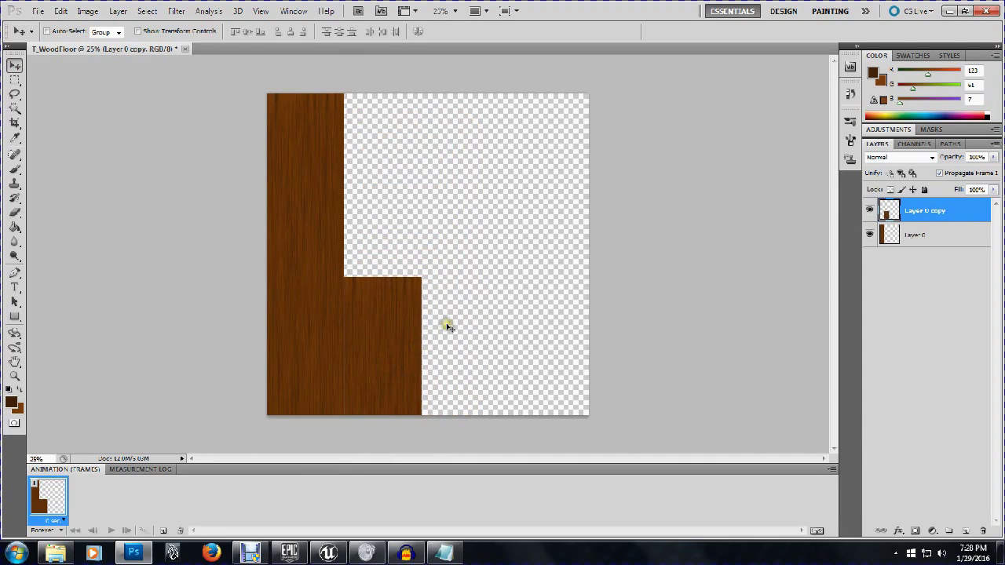
# Step: Nudge the lower plank copy to the right until a narrow vertical gap separates it from the first plank
pyautogui.click(369, 302)
pyautogui.moveTo(373, 333)
pyautogui.mouseDown()
pyautogui.moveTo(381, 332)
pyautogui.moveTo(377, 346)
pyautogui.moveTo(375, 336)
pyautogui.mouseUp()
pyautogui.press('Right')
pyautogui.press('Right')
pyautogui.press('Right')
pyautogui.press('Right')
pyautogui.press('Right')
pyautogui.press('Right')
pyautogui.press('Right')
pyautogui.press('Right')
pyautogui.press('Right')
pyautogui.press('Right')
pyautogui.press('Right')
pyautogui.press('Right')
pyautogui.press('Right')
pyautogui.press('Right')
pyautogui.press('Right')
pyautogui.press('Right')
pyautogui.press('Right')
pyautogui.press('Right')
pyautogui.press('Right')
pyautogui.press('Right')
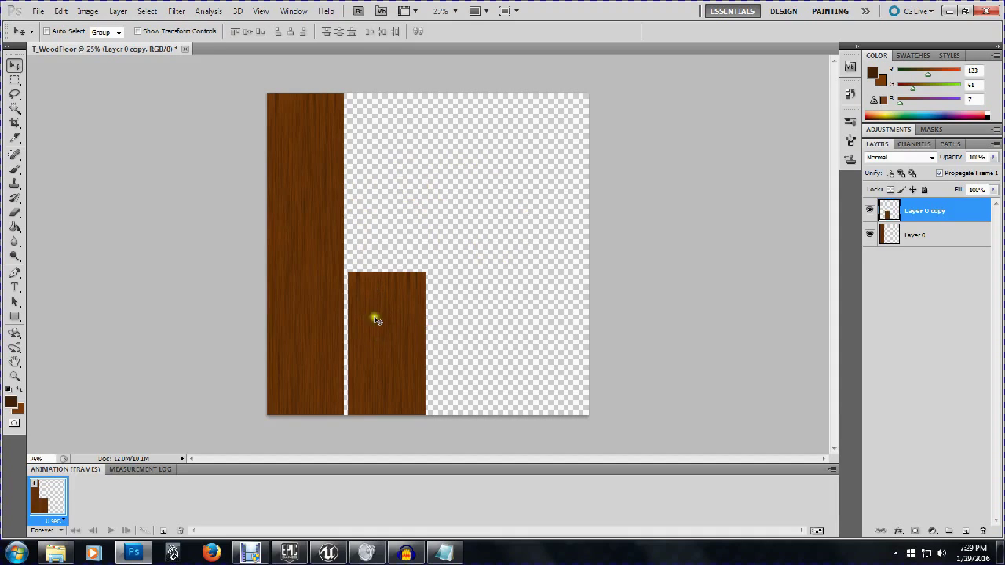
# Step: Duplicate the lower plank and place the copy above it in the second column, leaving a thin horizontal gap between them
pyautogui.moveTo(386, 378); pyautogui.dragTo(477, 155)
pyautogui.moveTo(476, 328); pyautogui.dragTo(387, 231)
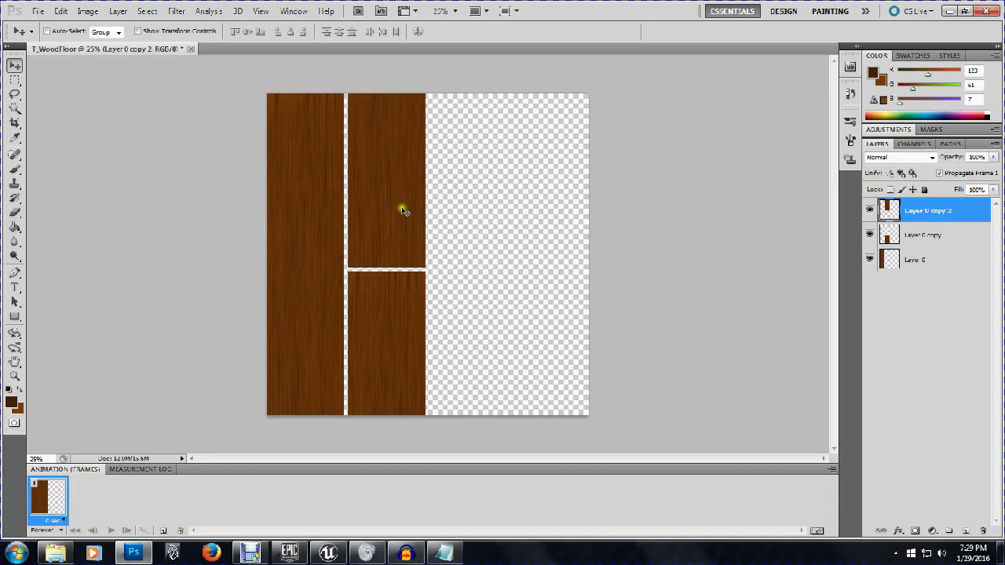
# Step: Duplicate the upper plank of the second column and place the copy at full height in the empty area beside it
pyautogui.moveTo(363, 206); pyautogui.dragTo(496, 248)
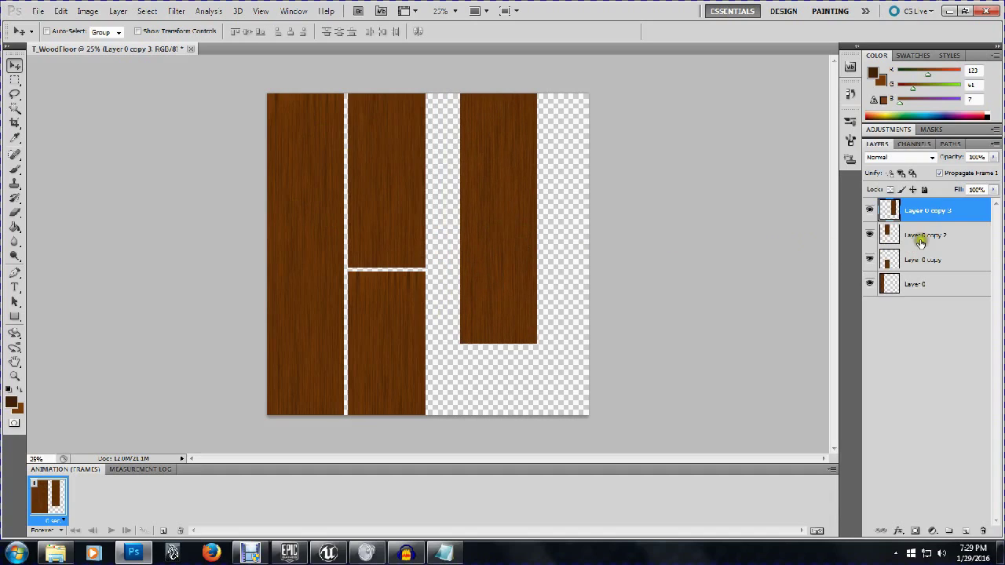
pyautogui.moveTo(526, 198); pyautogui.dragTo(534, 238)
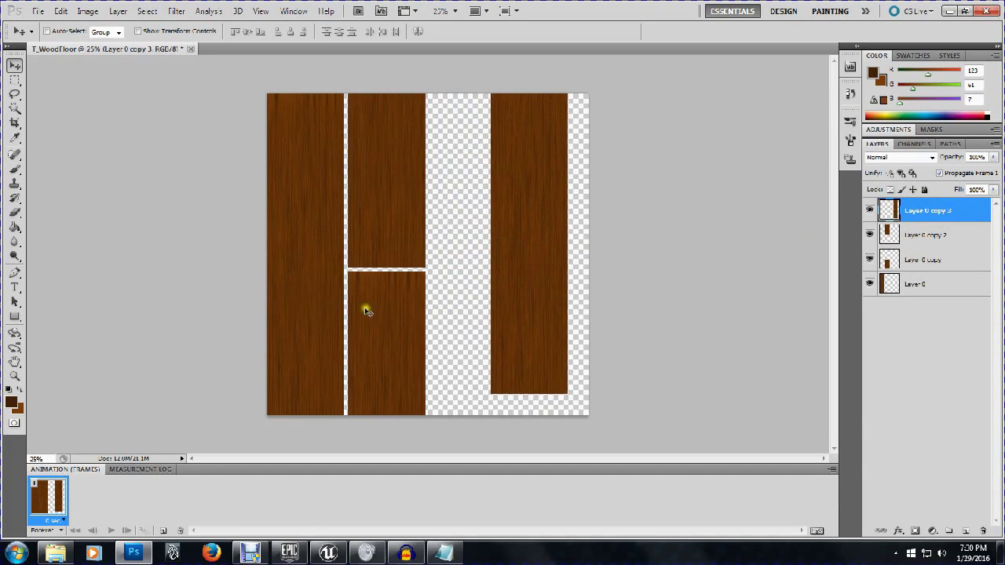
pyautogui.moveTo(379, 207); pyautogui.dragTo(363, 165)
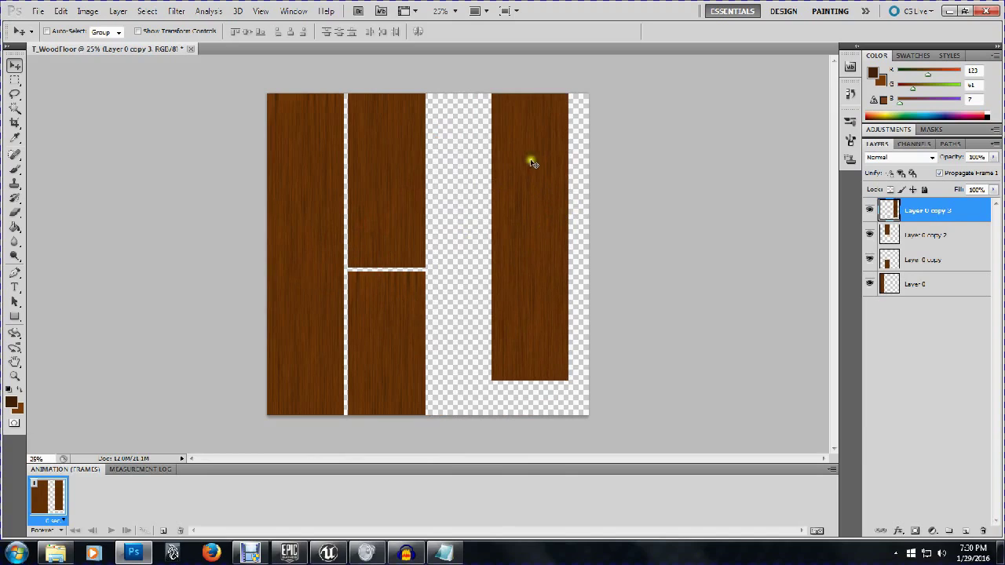
pyautogui.moveTo(530, 162); pyautogui.dragTo(508, 197)
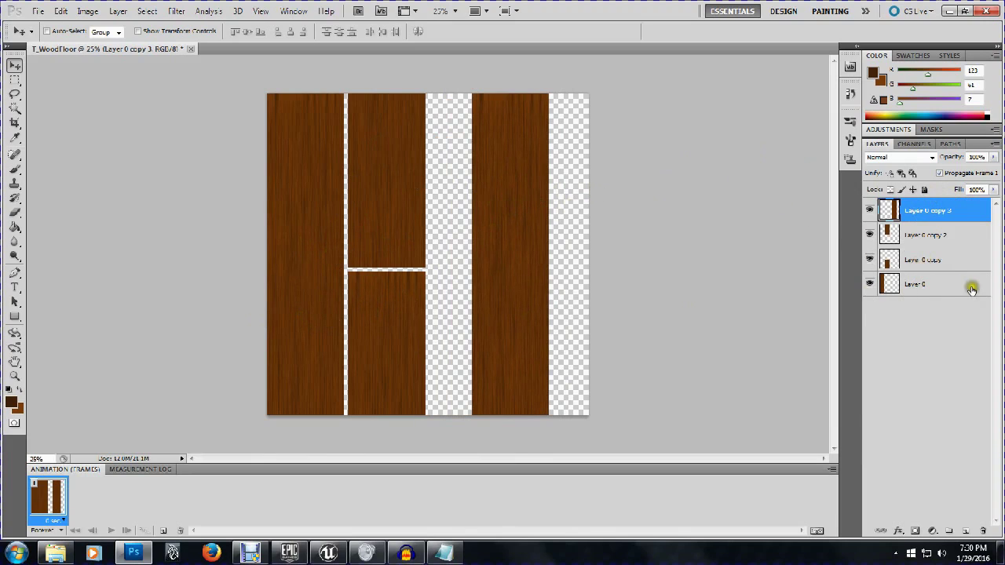
pyautogui.click(944, 285)
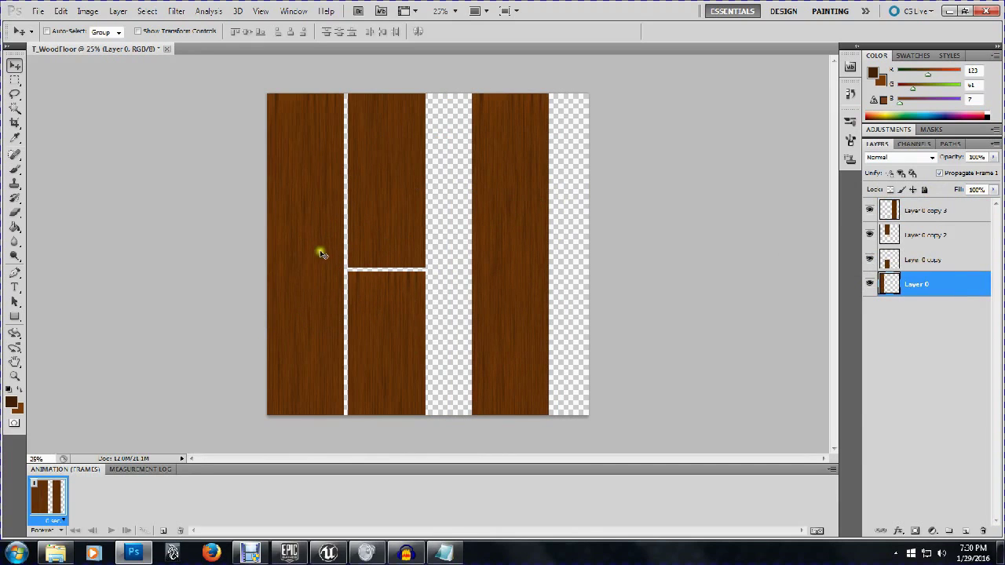
pyautogui.moveTo(320, 253); pyautogui.dragTo(399, 296)
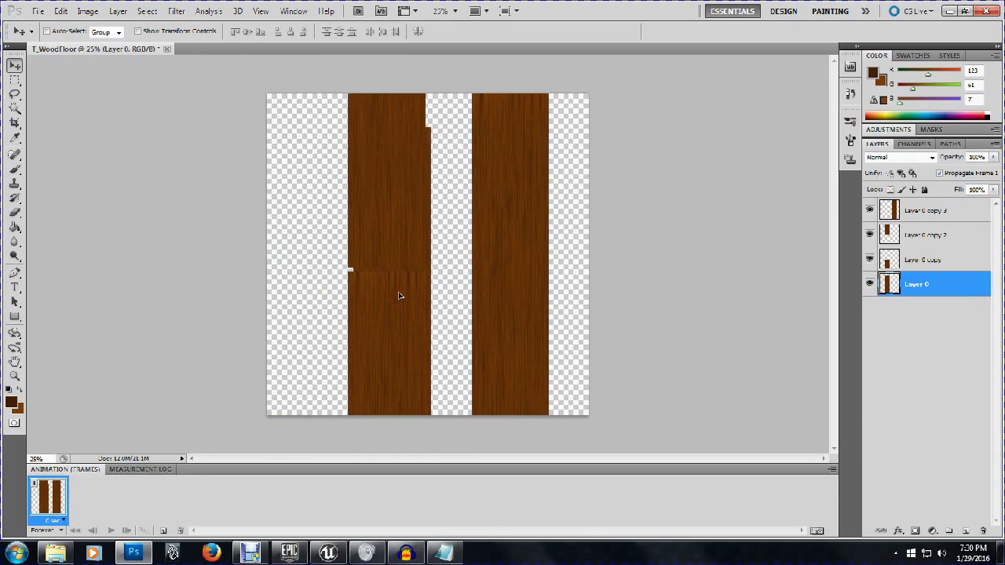
pyautogui.hotkey('ctrl', 'z')
pyautogui.click(946, 260)
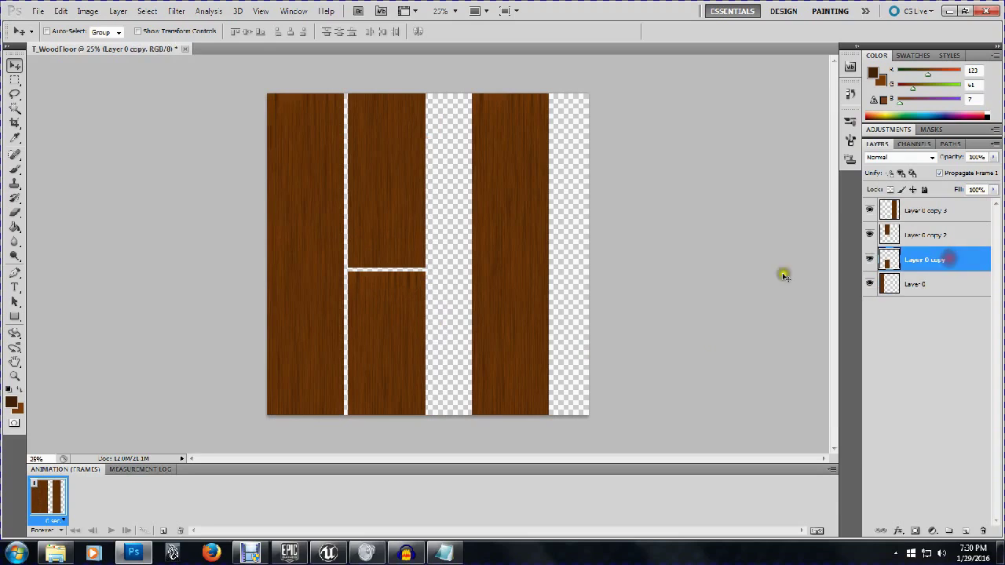
pyautogui.moveTo(383, 311); pyautogui.dragTo(386, 337)
# Step: Move the full-height copy against the second column and nudge it right to leave a narrow vertical gap between them
pyautogui.click(958, 215)
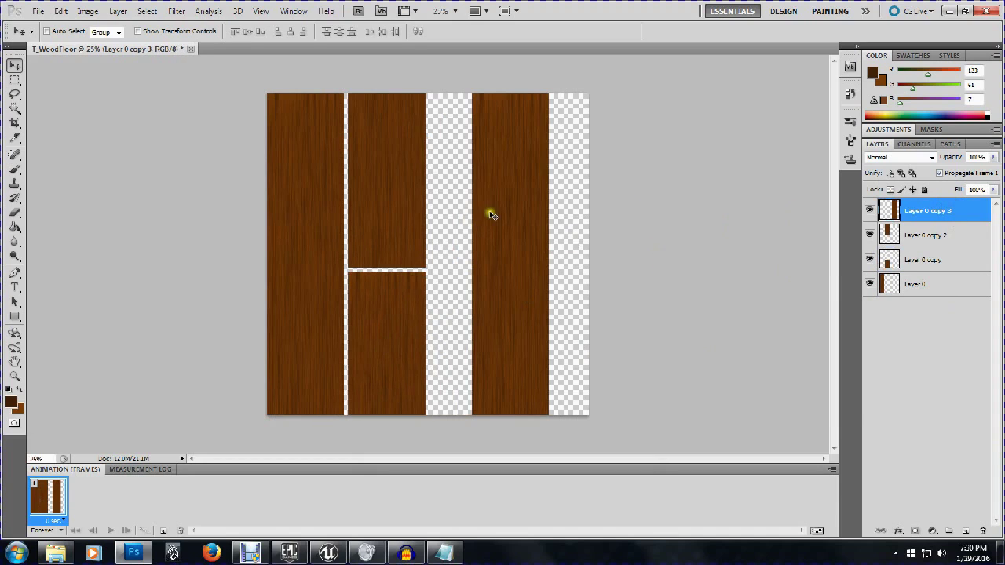
pyautogui.moveTo(503, 207); pyautogui.dragTo(459, 207)
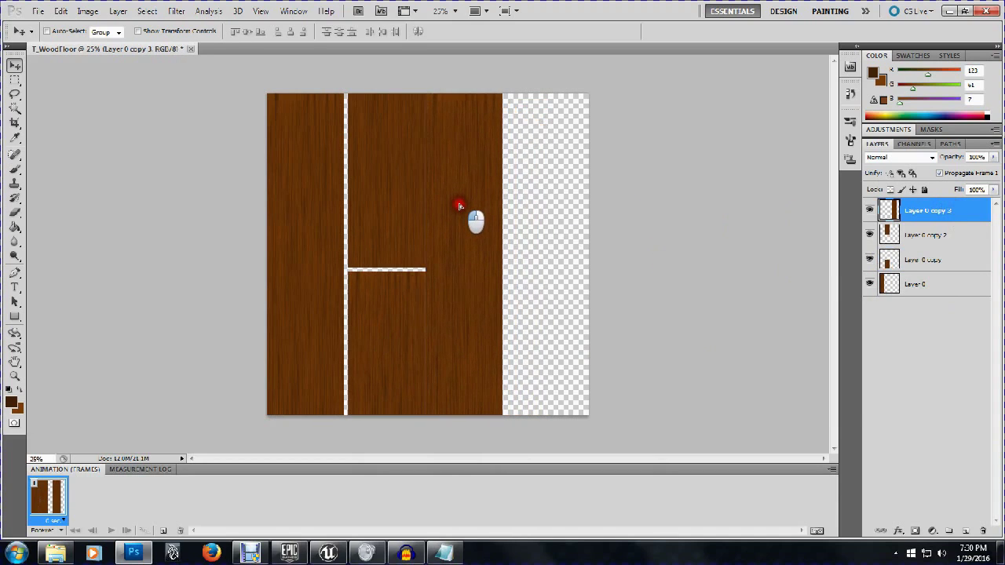
pyautogui.press('Right')
pyautogui.press('Right')
pyautogui.press('Right')
pyautogui.press('Right')
pyautogui.press('Right')
pyautogui.press('Right')
pyautogui.press('Right')
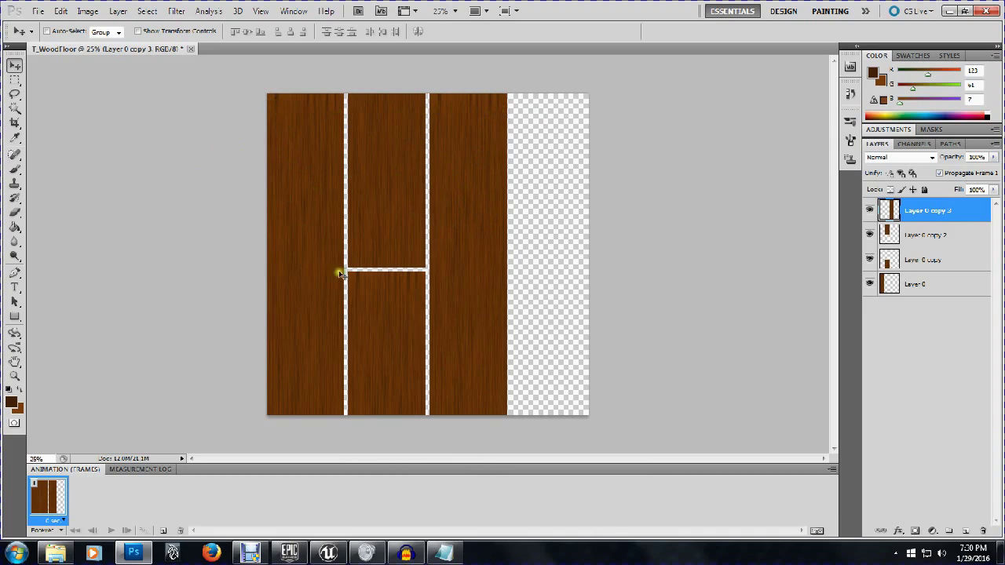
# Step: Add a new layer above the planks and render Clouds on it
pyautogui.click(966, 530)
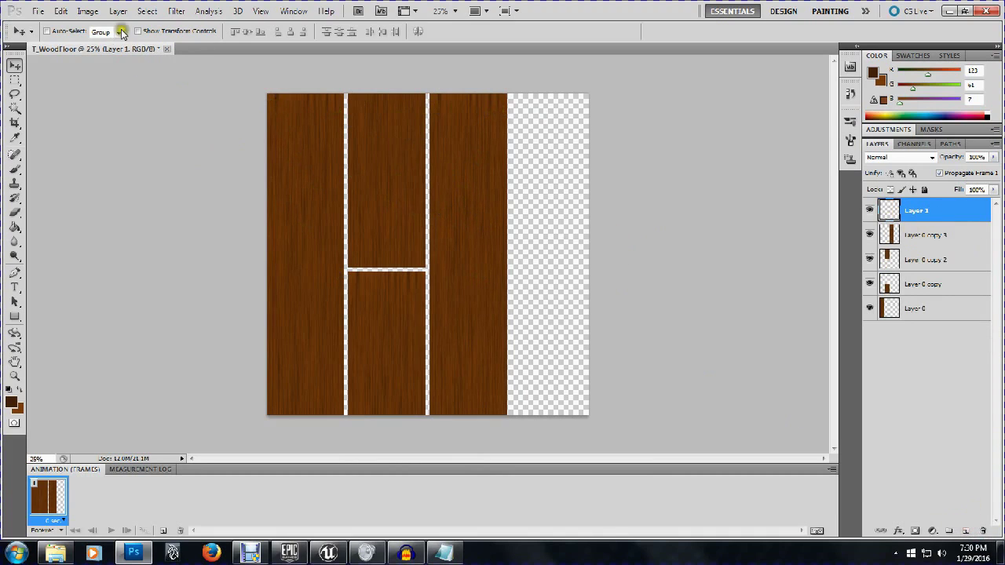
pyautogui.click(176, 11)
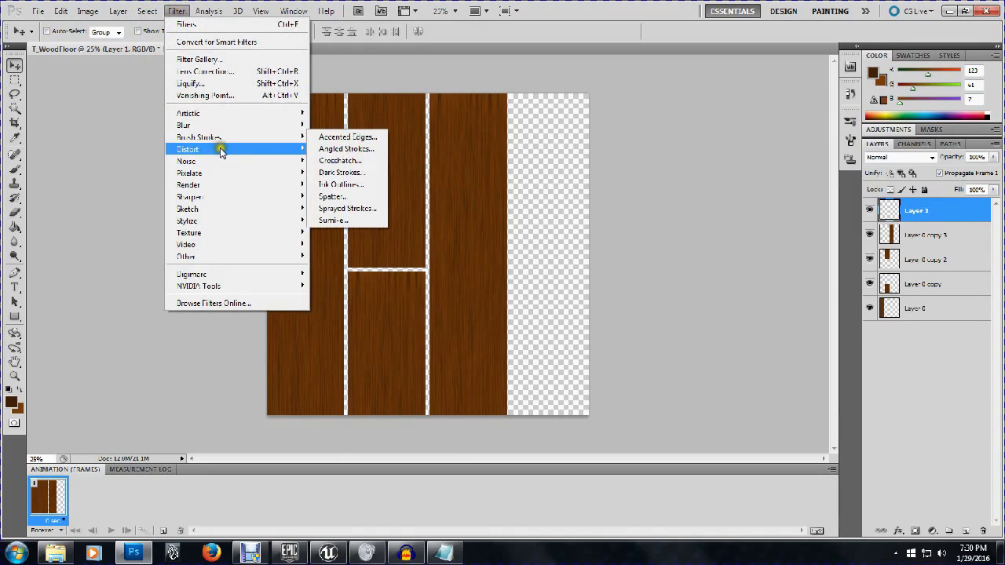
pyautogui.click(235, 184)
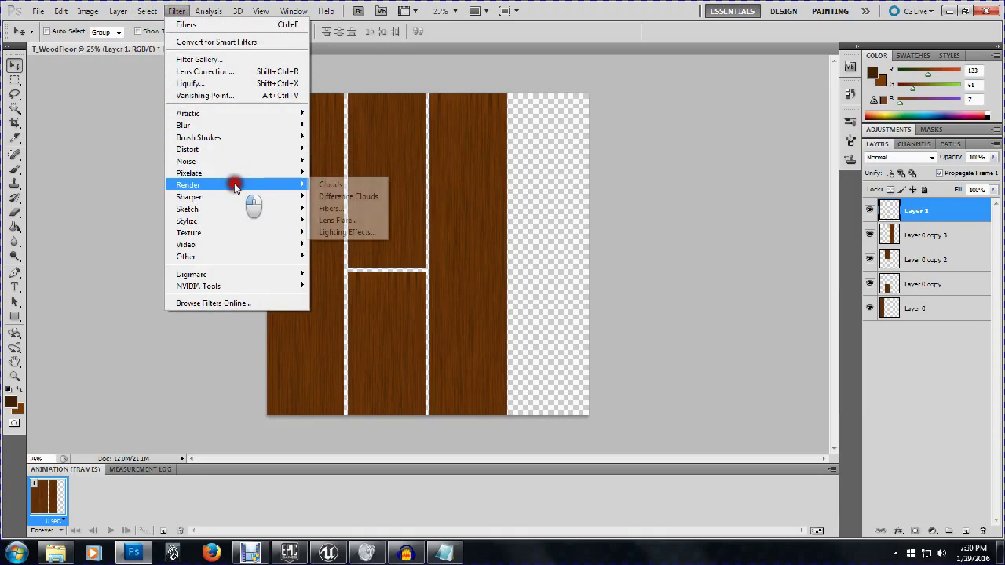
pyautogui.click(330, 185)
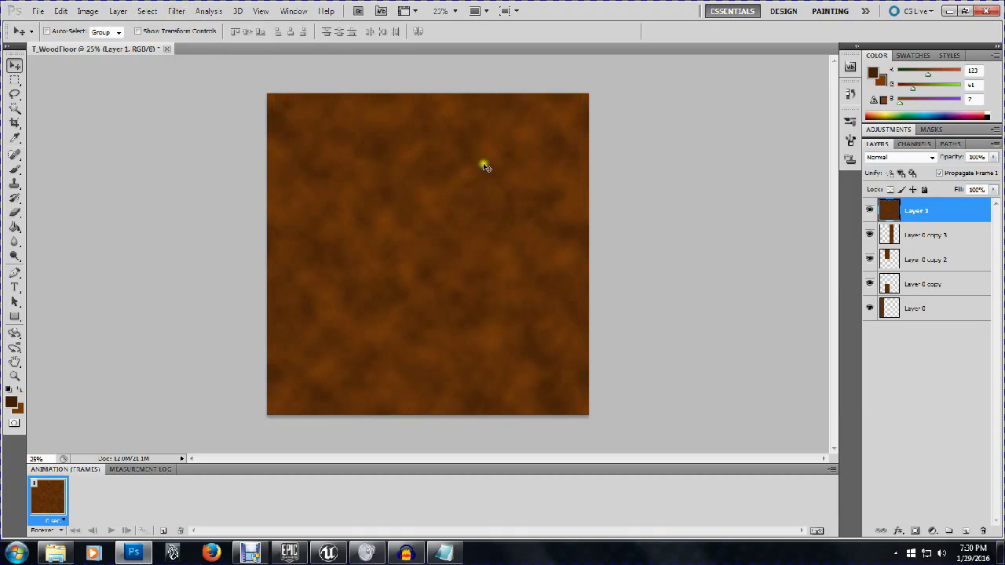
# Step: Render Fibers with a randomized pattern over the clouds on the new layer
pyautogui.click(176, 11)
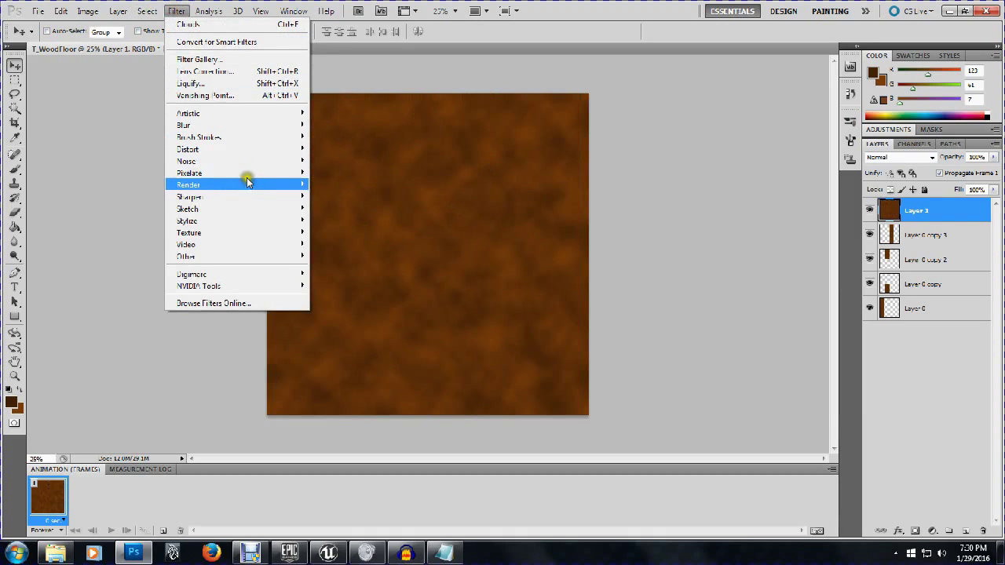
pyautogui.click(247, 183)
pyautogui.click(338, 208)
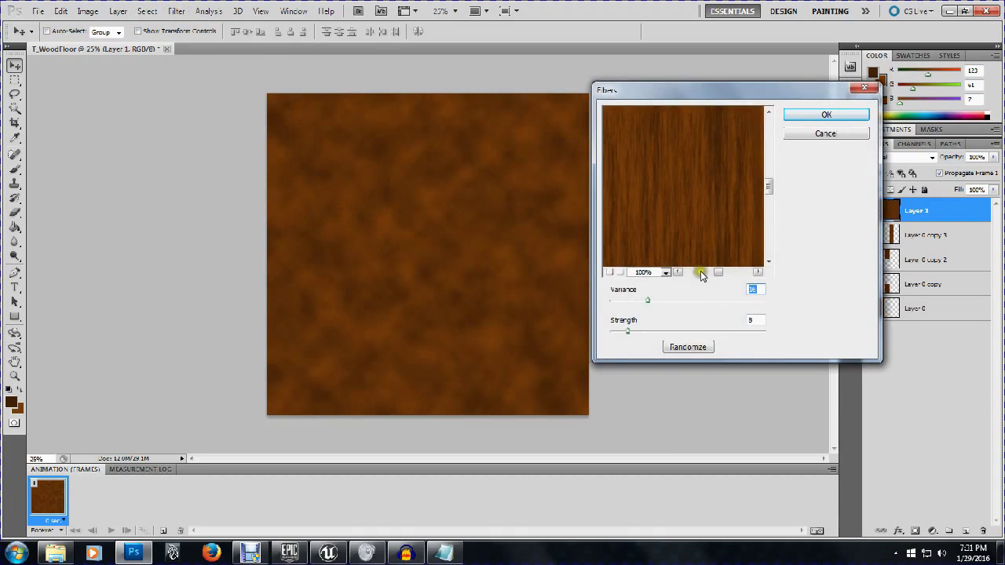
pyautogui.click(700, 348)
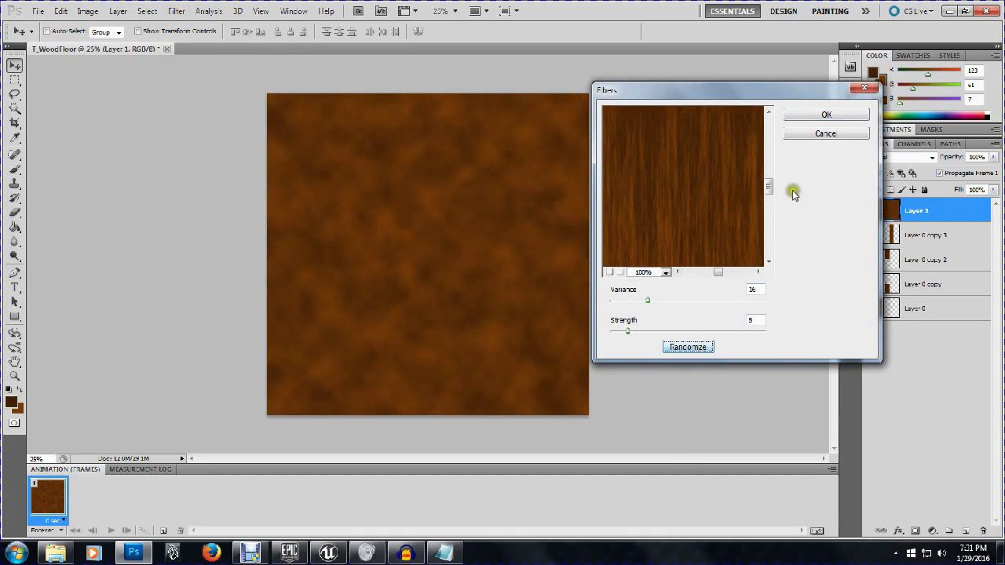
pyautogui.click(820, 114)
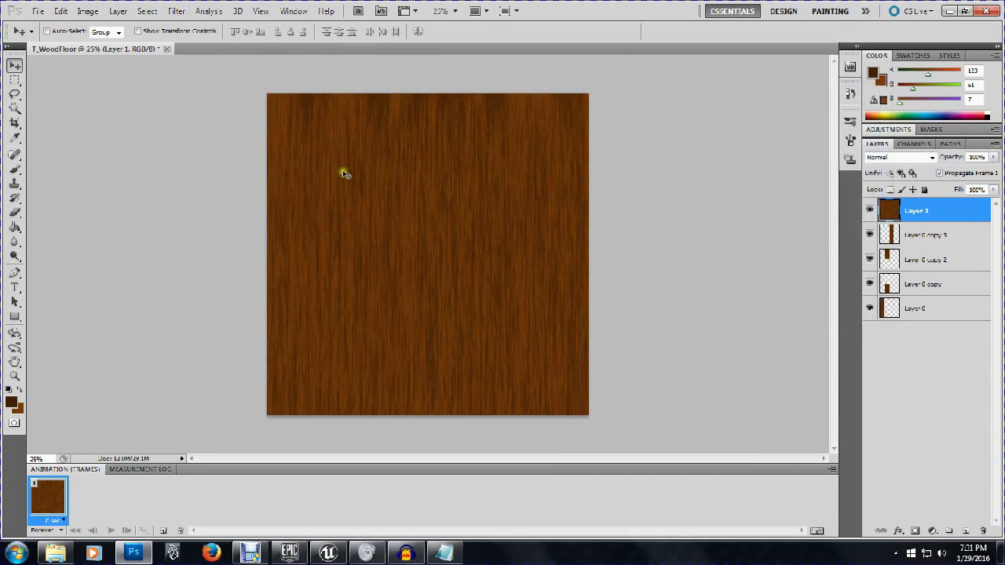
# Step: Free Transform the new wood layer to about 24% width at full height and move the plank to the canvas's right edge
pyautogui.click(60, 11)
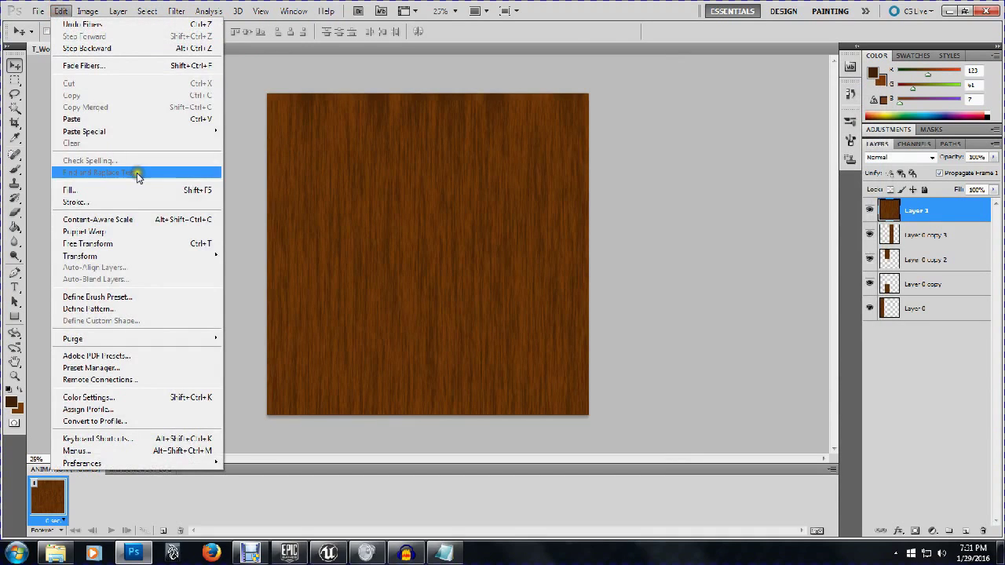
pyautogui.click(152, 243)
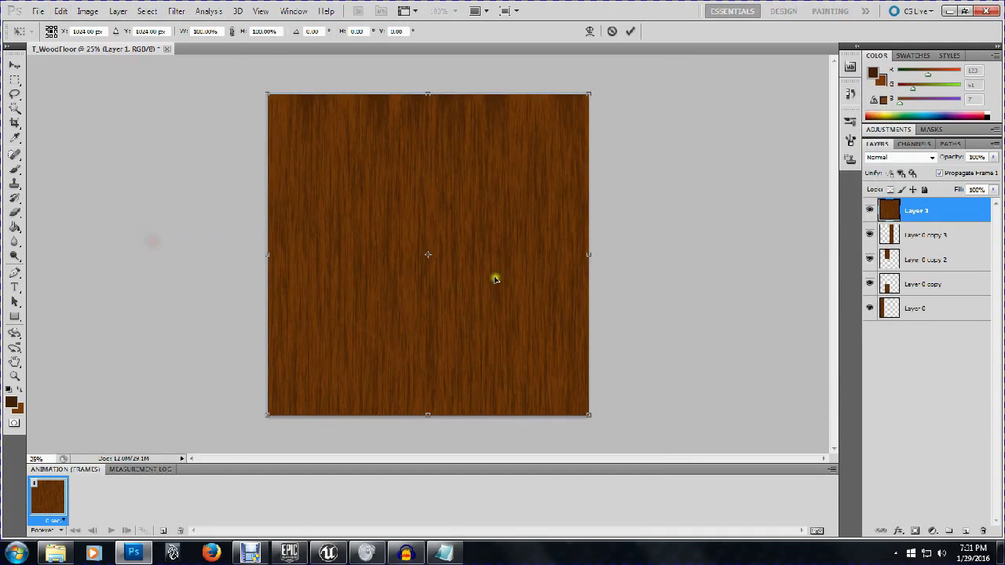
pyautogui.moveTo(589, 256); pyautogui.dragTo(345, 249)
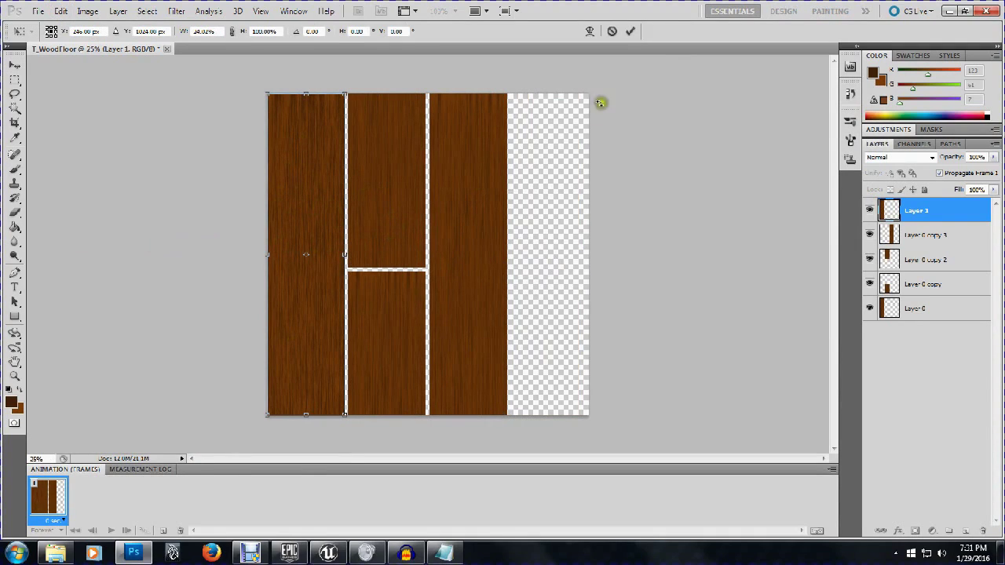
pyautogui.click(629, 32)
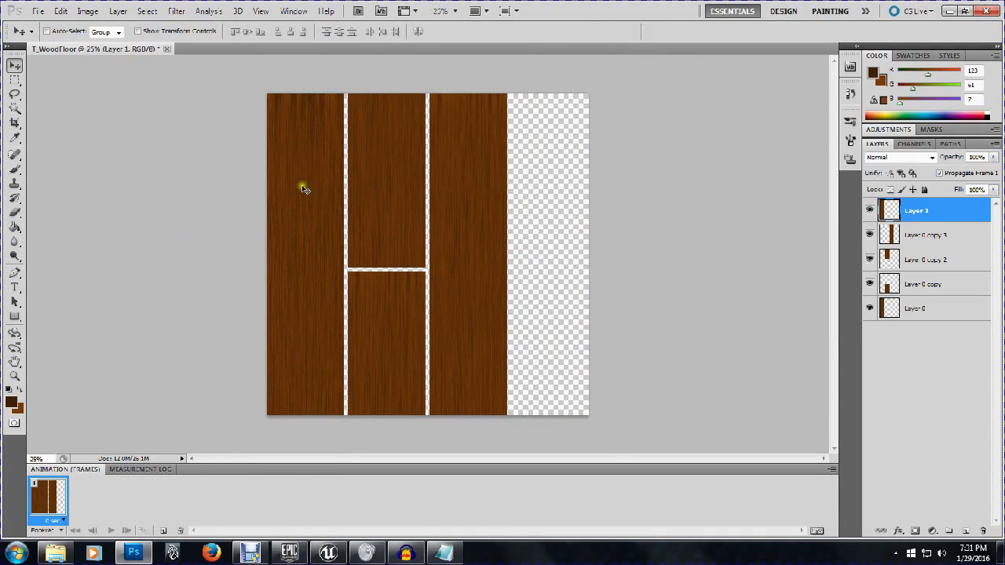
pyautogui.moveTo(307, 160); pyautogui.dragTo(547, 156)
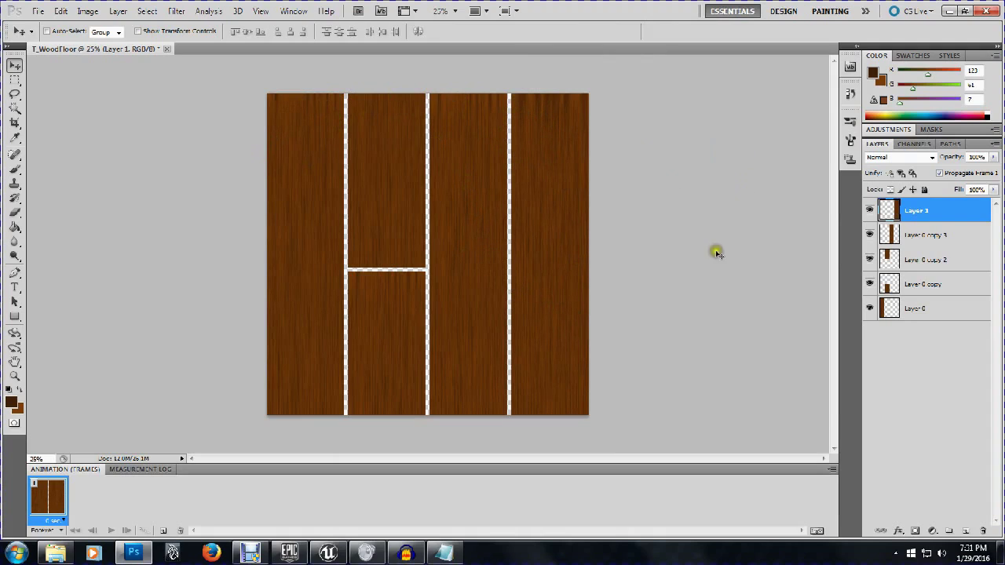
# Step: Delete the third-column plank layer and move the newly rendered plank into its place, keeping a narrow gap beside the second column
pyautogui.click(920, 235)
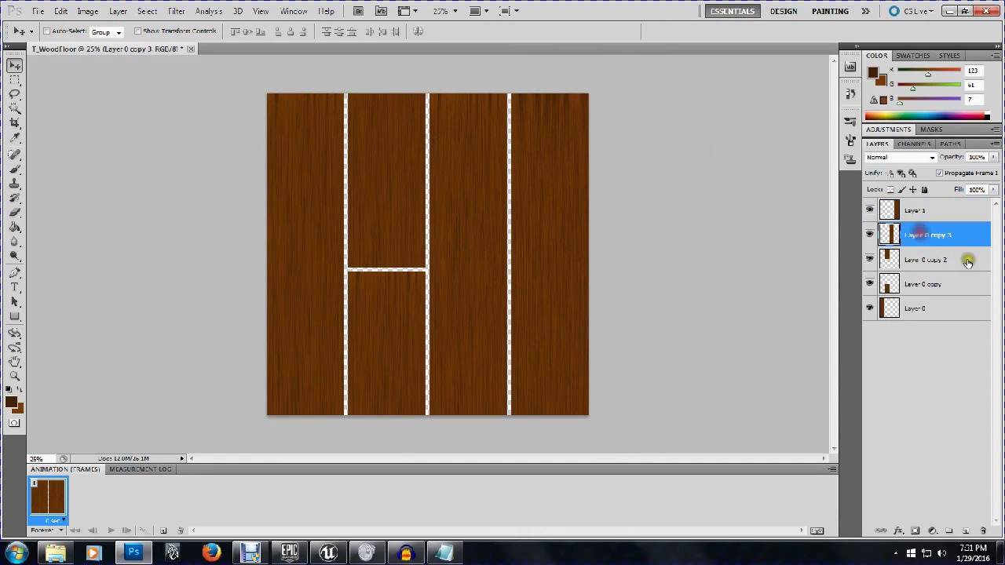
pyautogui.press('Delete')
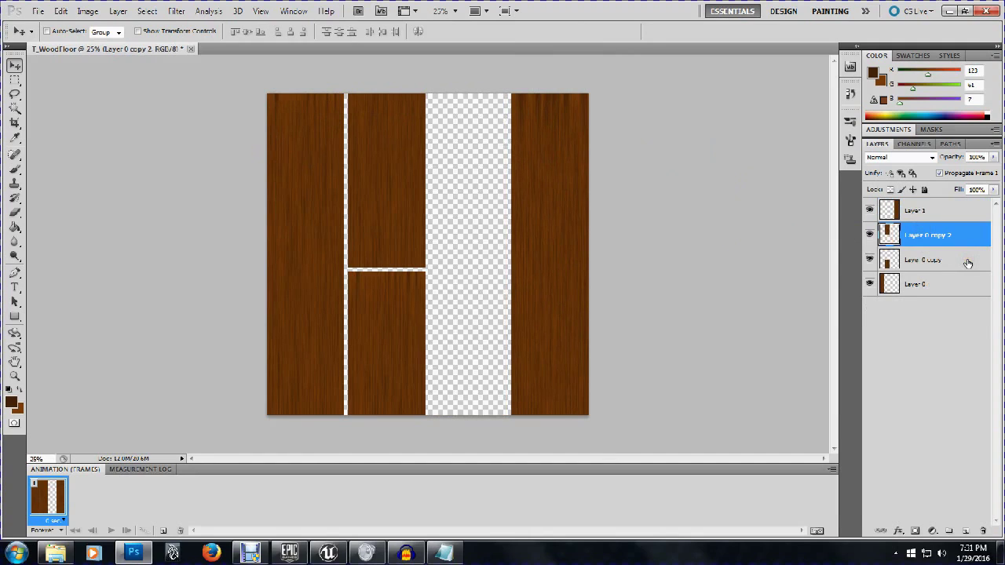
pyautogui.moveTo(563, 177); pyautogui.dragTo(538, 189)
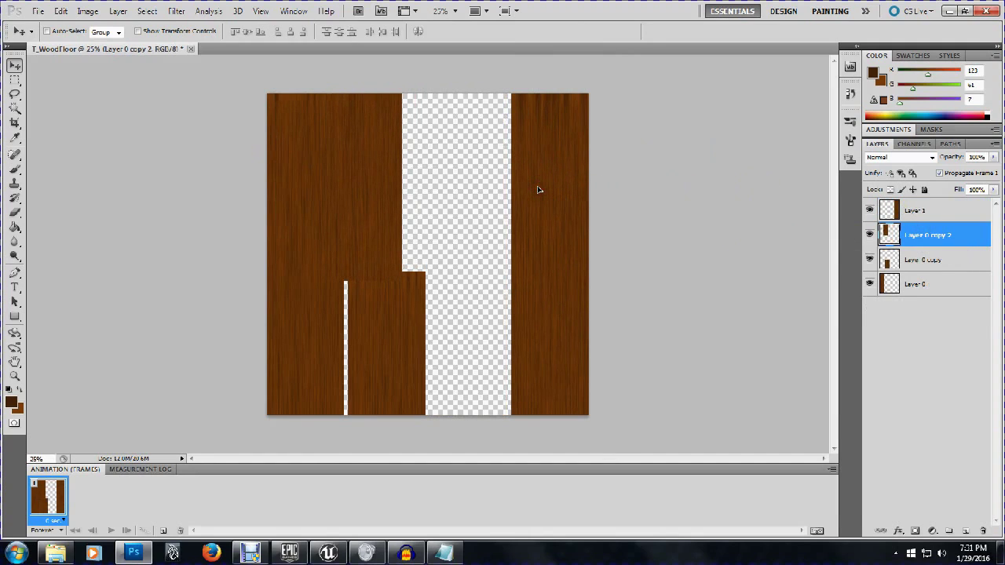
pyautogui.click(926, 209)
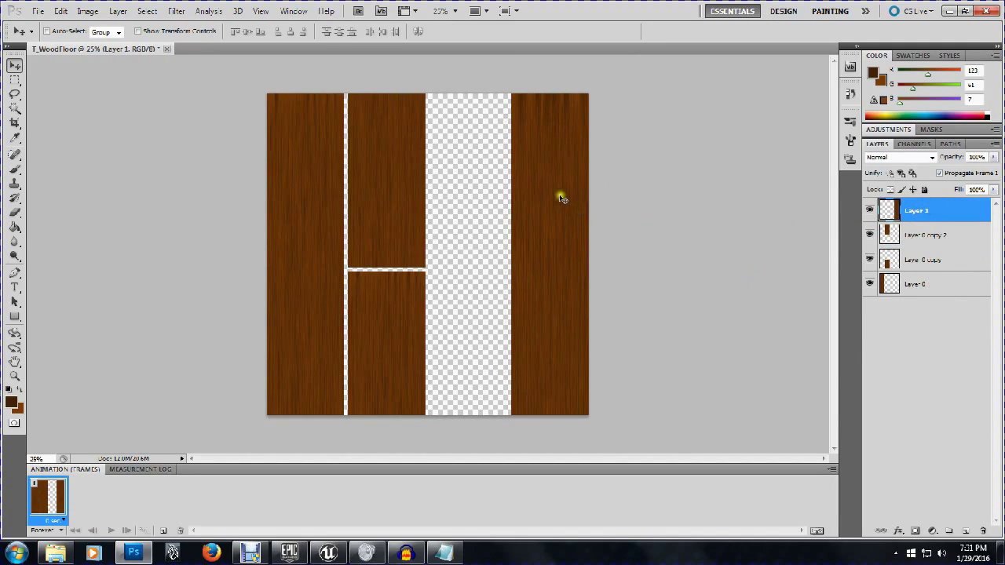
pyautogui.moveTo(561, 197); pyautogui.dragTo(478, 197)
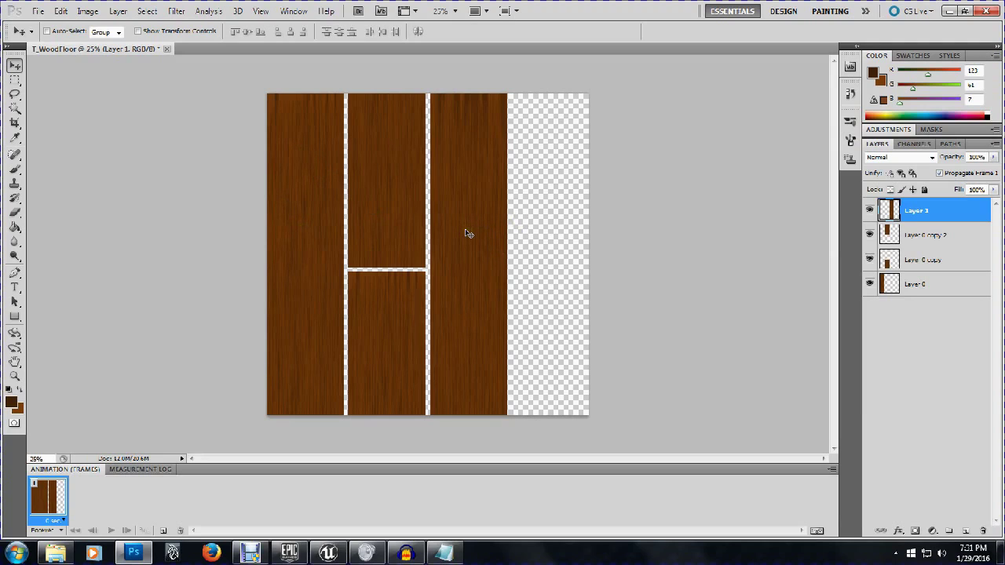
# Step: Delete the upper plank of the second column and move the newly rendered plank there, leaving a thin gap above the lower plank
pyautogui.click(921, 239)
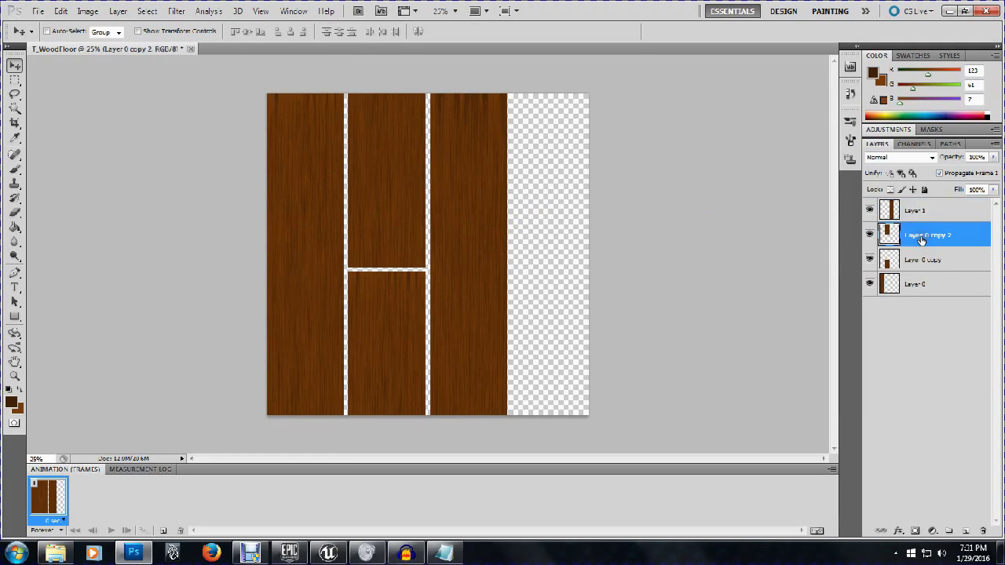
pyautogui.press('Delete')
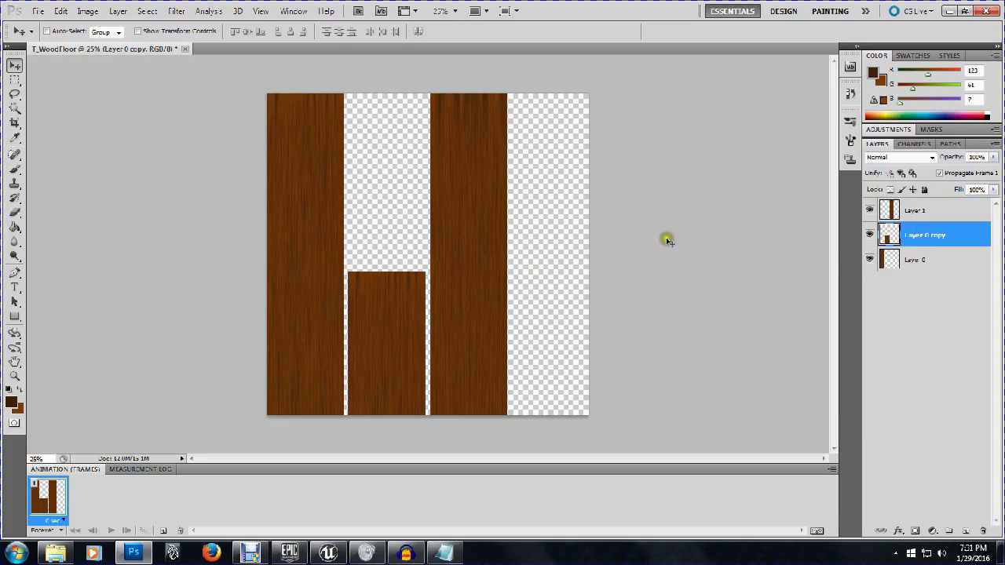
pyautogui.click(939, 210)
pyautogui.moveTo(464, 321)
pyautogui.mouseDown()
pyautogui.moveTo(463, 206)
pyautogui.moveTo(395, 148)
pyautogui.moveTo(383, 170)
pyautogui.mouseUp()
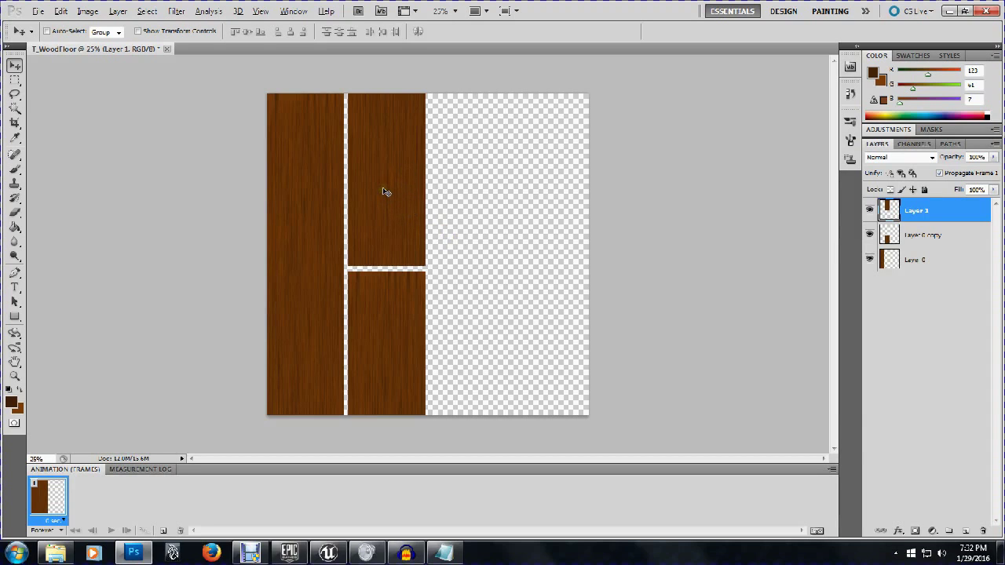
# Step: Duplicate the upper second-column plank, place the copy at full height as the third column, and nudge it right to leave a narrow vertical gap
pyautogui.moveTo(385, 192)
pyautogui.mouseDown()
pyautogui.moveTo(458, 218)
pyautogui.moveTo(498, 329)
pyautogui.moveTo(482, 358)
pyautogui.mouseUp()
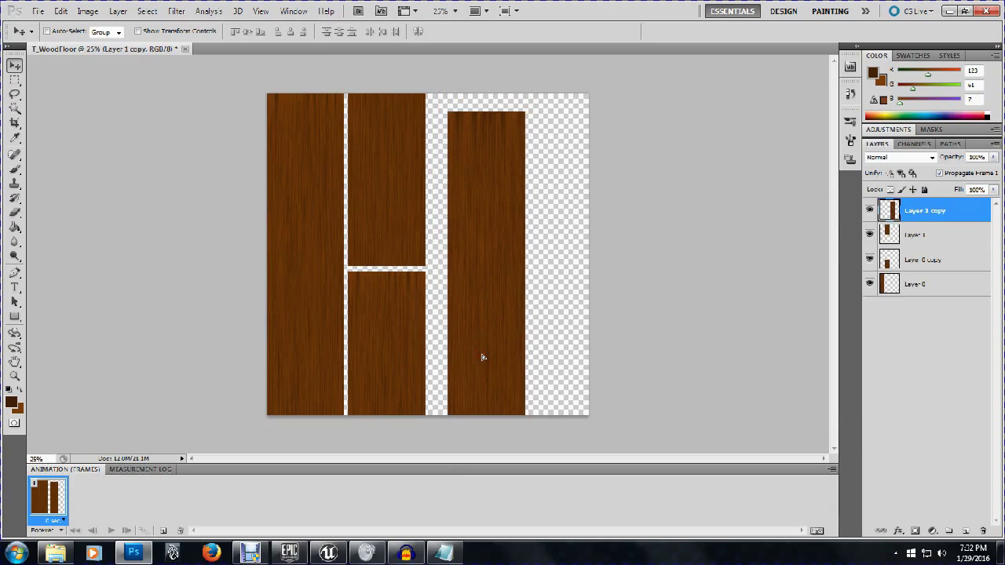
pyautogui.moveTo(485, 345); pyautogui.dragTo(472, 302)
pyautogui.press('Right')
pyautogui.press('Right')
pyautogui.press('Right')
pyautogui.press('Right')
pyautogui.press('Right')
pyautogui.press('Right')
pyautogui.press('Right')
pyautogui.press('Right')
pyautogui.press('Right')
pyautogui.press('Right')
pyautogui.press('Right')
pyautogui.press('Right')
pyautogui.press('Right')
pyautogui.press('Right')
pyautogui.press('Right')
pyautogui.press('Right')
pyautogui.press('Right')
pyautogui.press('Right')
pyautogui.press('Right')
pyautogui.press('Right')
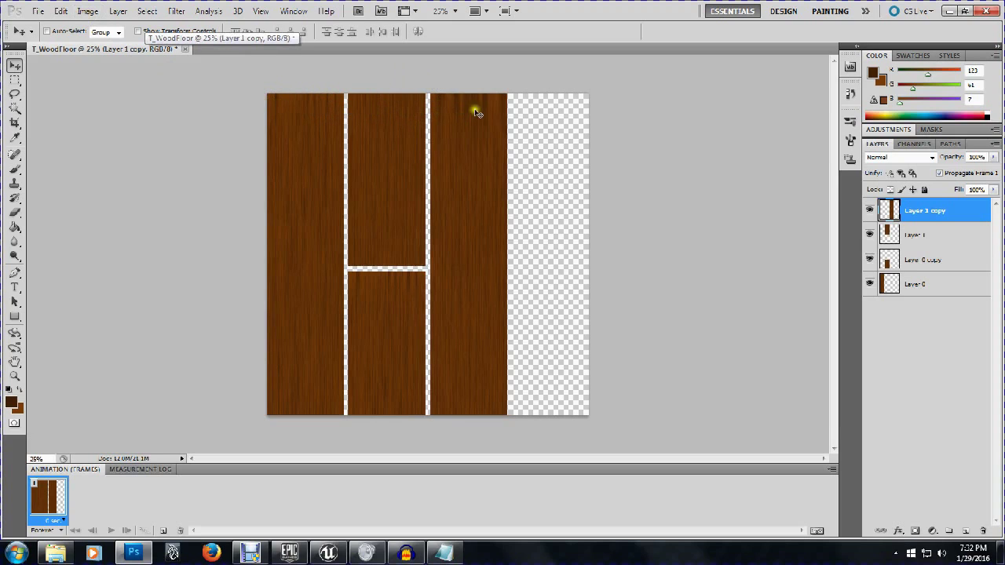
# Step: Rotate the third-column plank 180° so its grain differs from the upper second-column plank
pyautogui.click(57, 11)
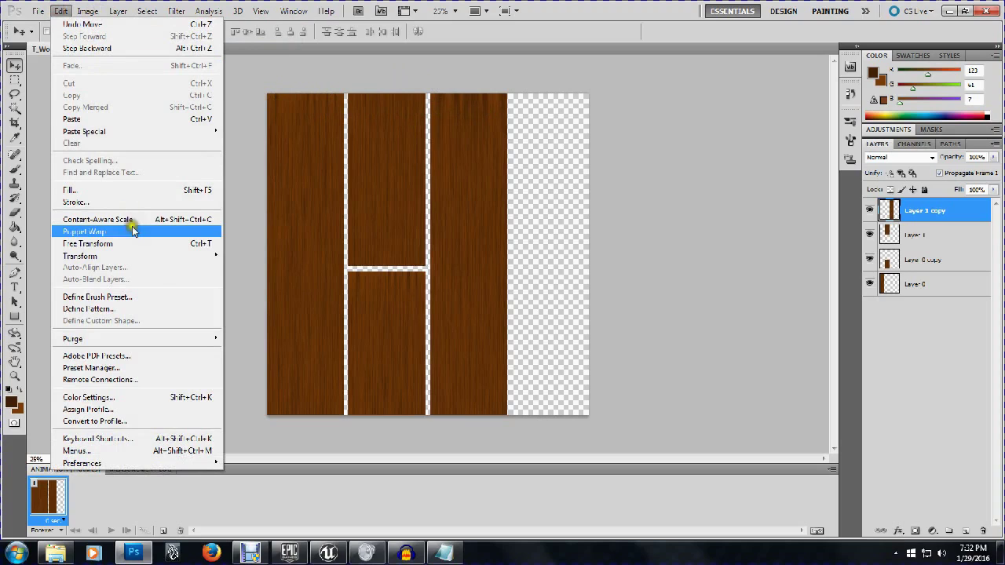
pyautogui.moveTo(135, 258)
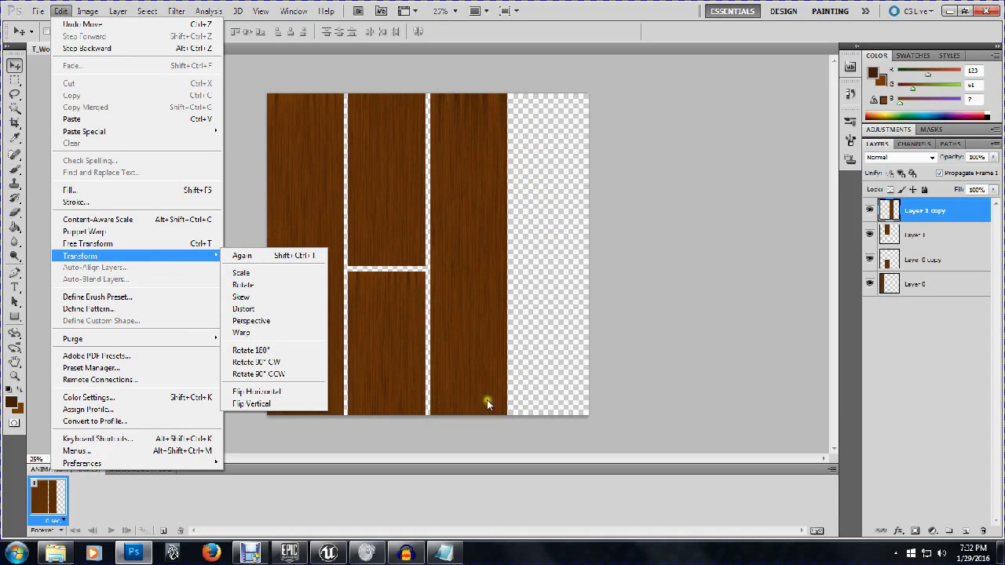
pyautogui.click(267, 350)
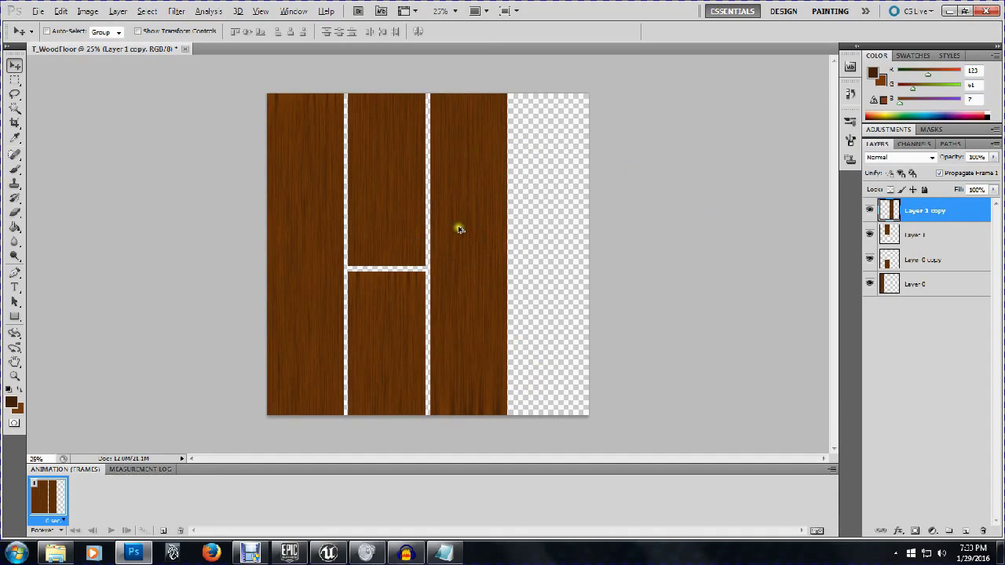
# Step: Duplicate the third-column plank as a lowered fourth column with a narrow vertical gap, and delete the extra copy made above it
pyautogui.moveTo(460, 229); pyautogui.dragTo(543, 311)
pyautogui.moveTo(540, 218); pyautogui.dragTo(543, 186)
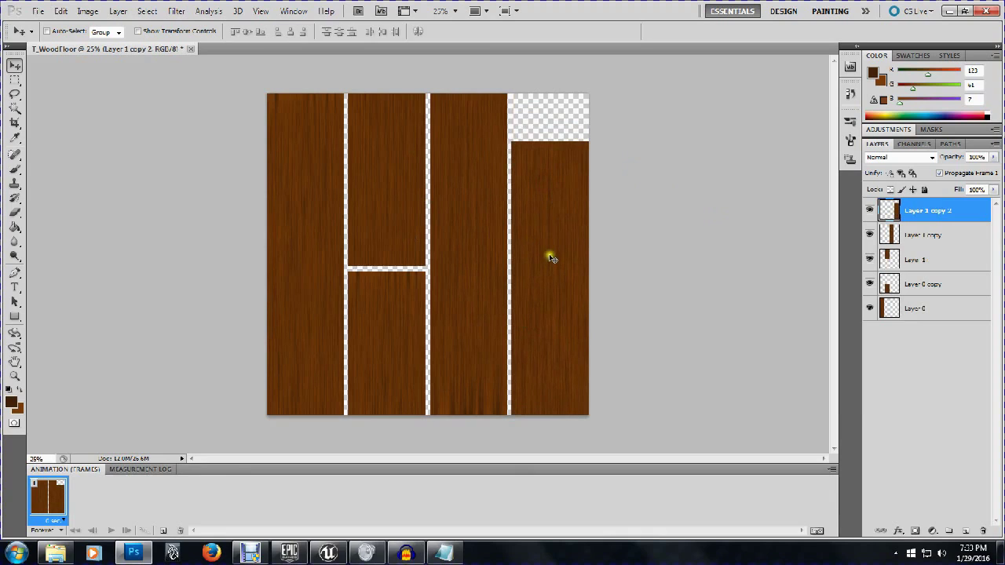
pyautogui.moveTo(539, 374); pyautogui.dragTo(559, 260)
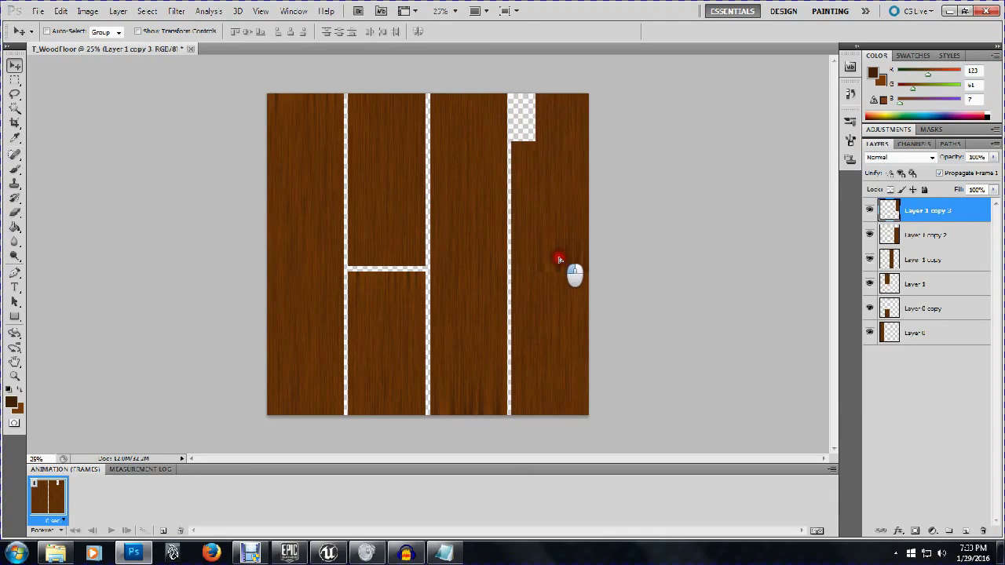
pyautogui.press('Delete')
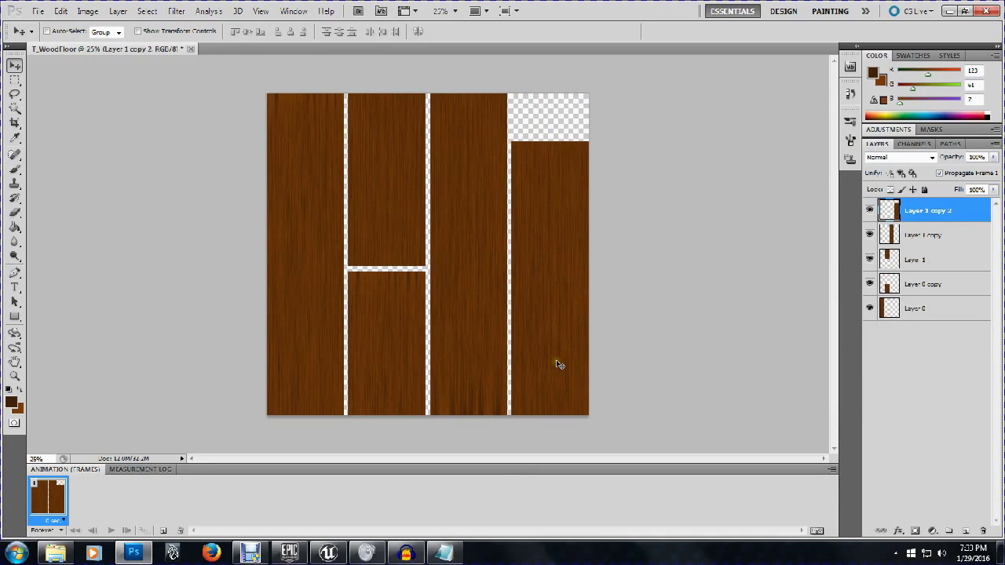
# Step: Add a new layer above the planks and render Clouds on it
pyautogui.click(967, 533)
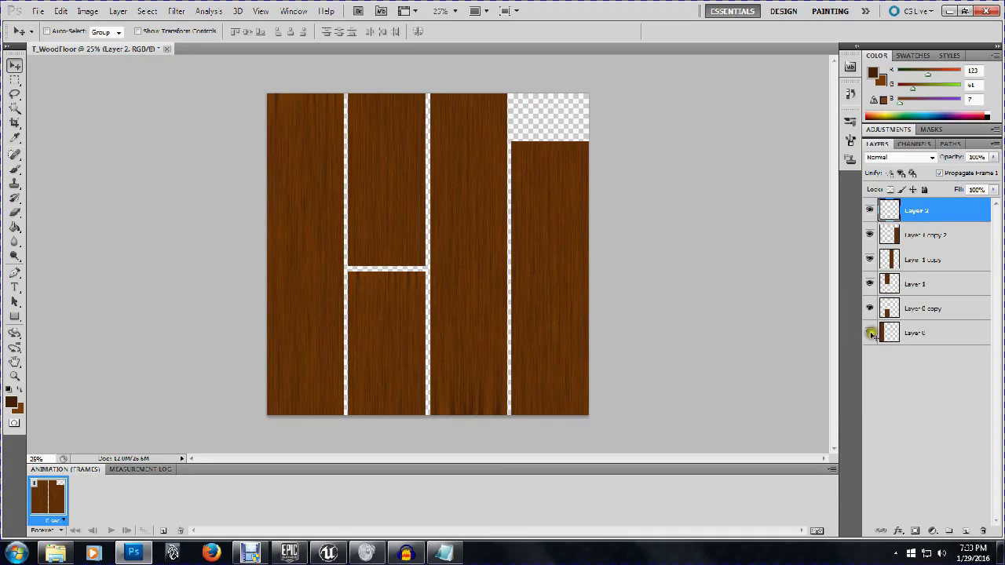
pyautogui.click(175, 11)
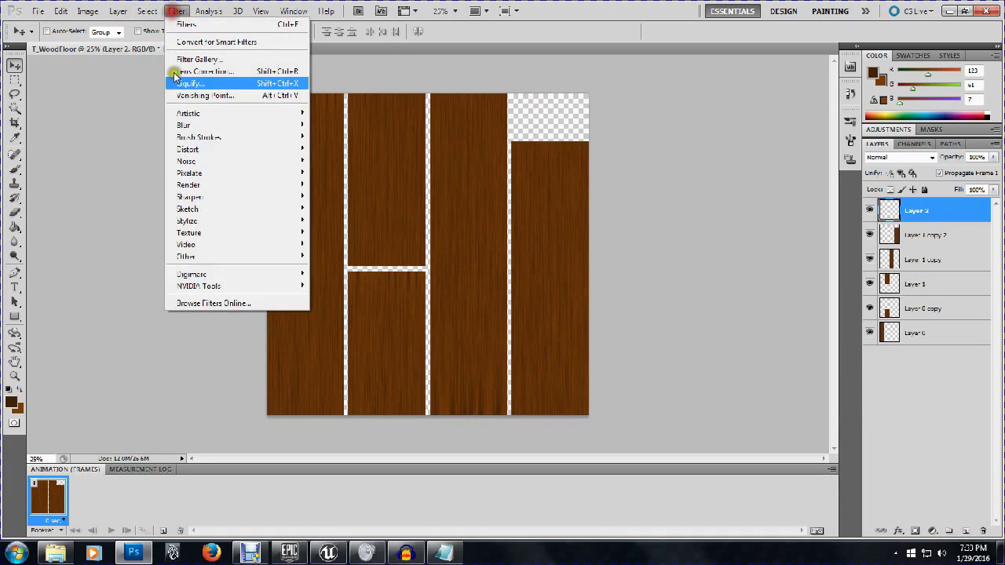
pyautogui.moveTo(219, 185)
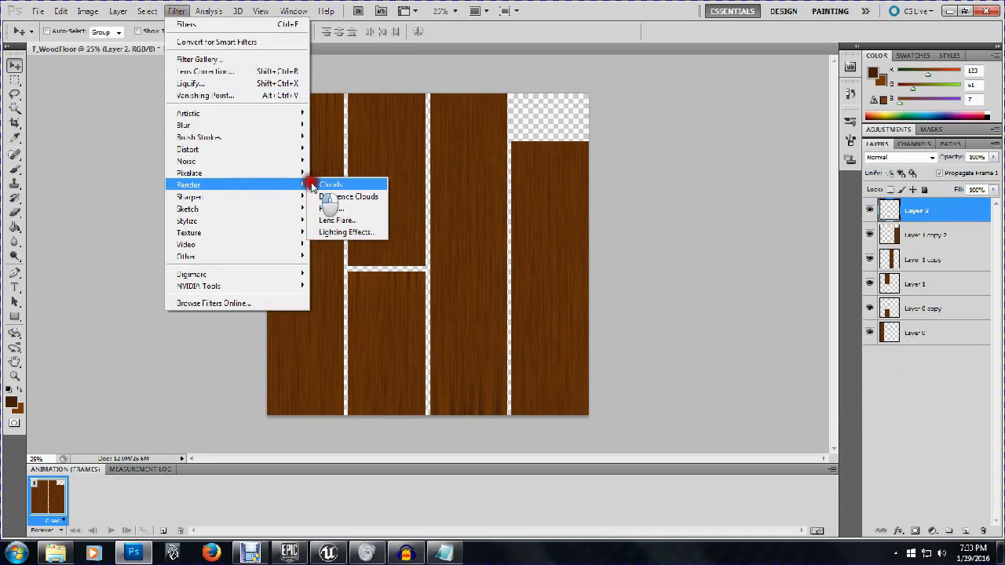
pyautogui.click(311, 182)
# Step: Render a randomized Fibers wood grain over the new clouds layer
pyautogui.click(176, 11)
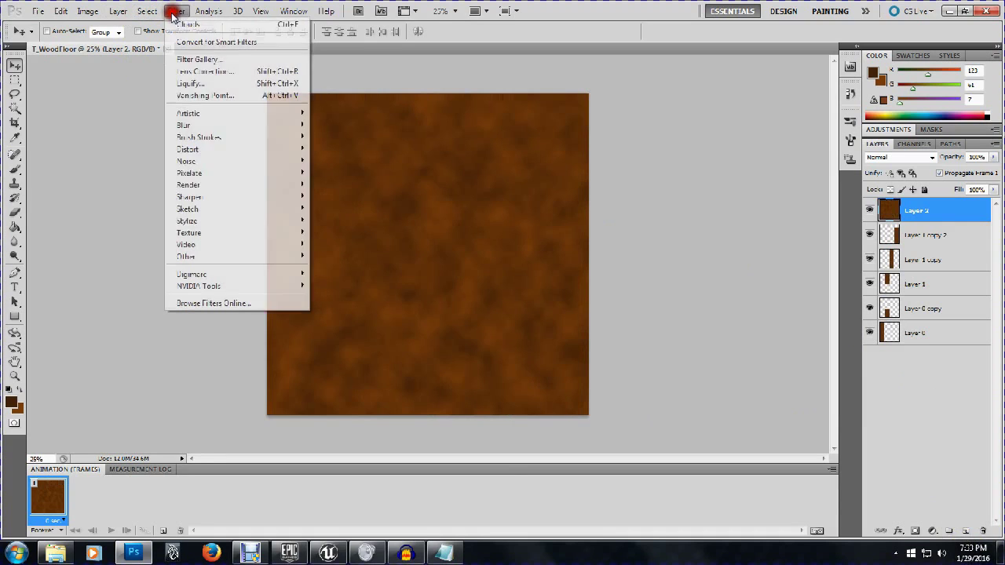
pyautogui.moveTo(217, 173)
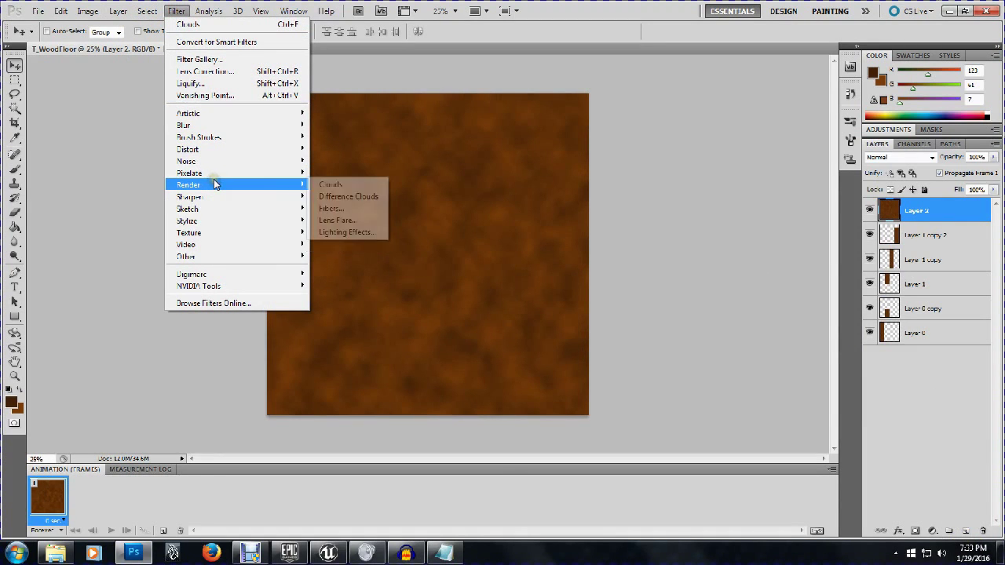
pyautogui.click(336, 210)
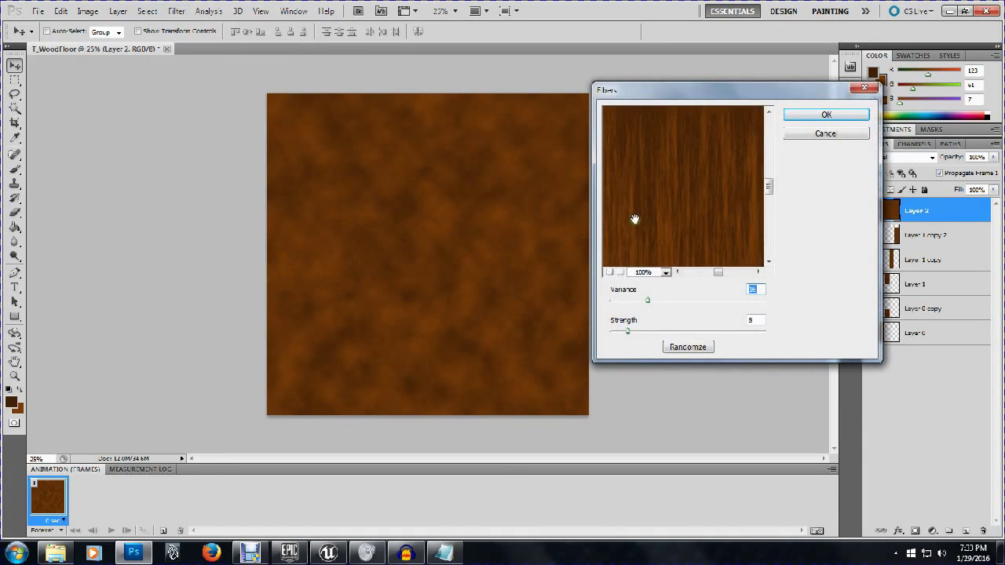
pyautogui.click(688, 347)
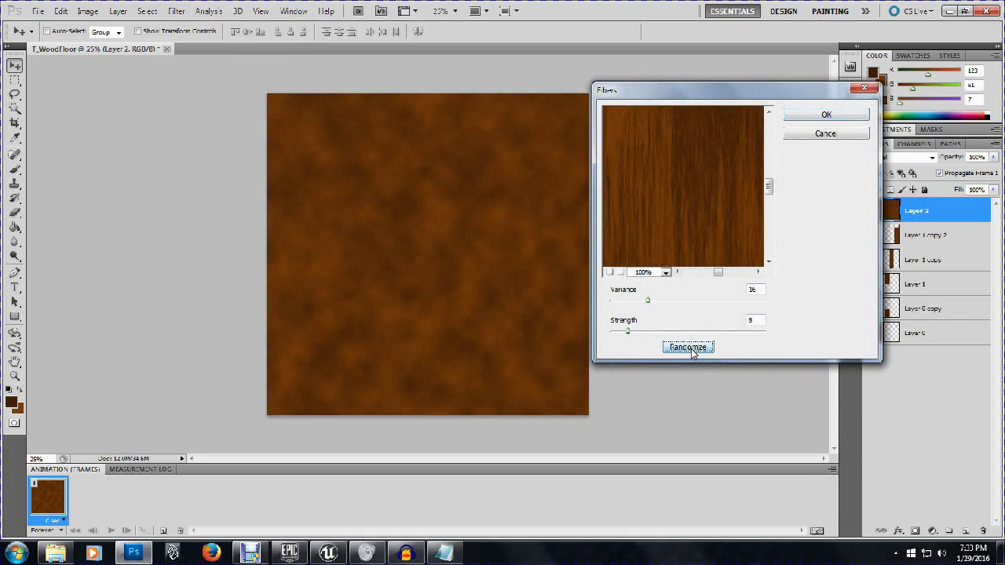
pyautogui.click(831, 115)
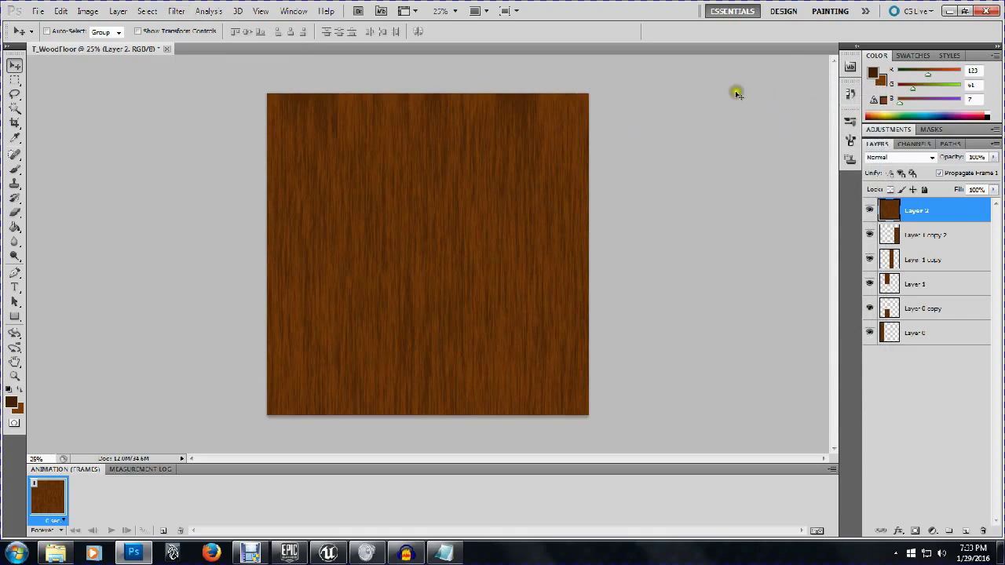
# Step: Free Transform the new wood layer to about 24% width at the canvas's right edge and move it up, leaving a thin gap above the fourth-column plank
pyautogui.click(61, 11)
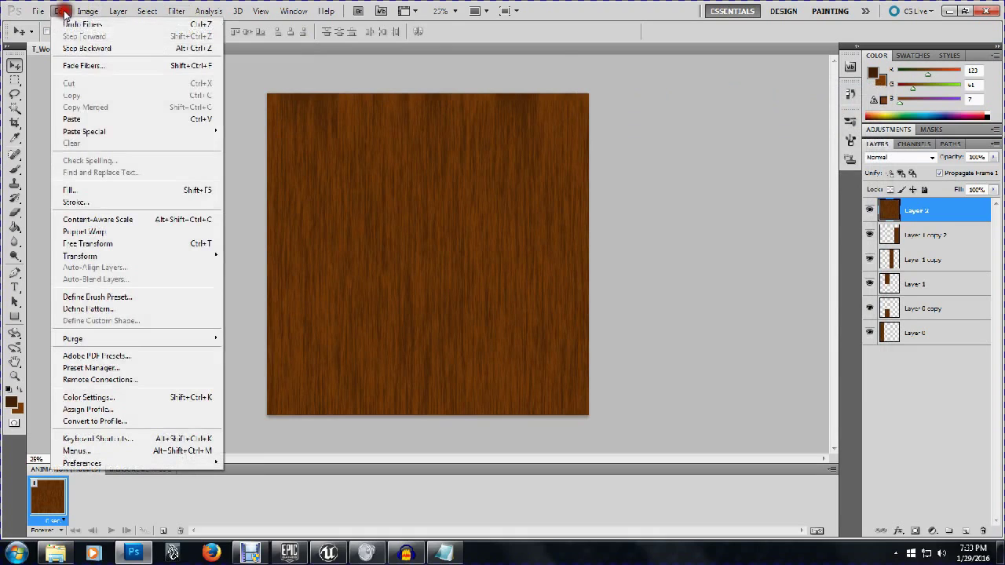
pyautogui.click(105, 245)
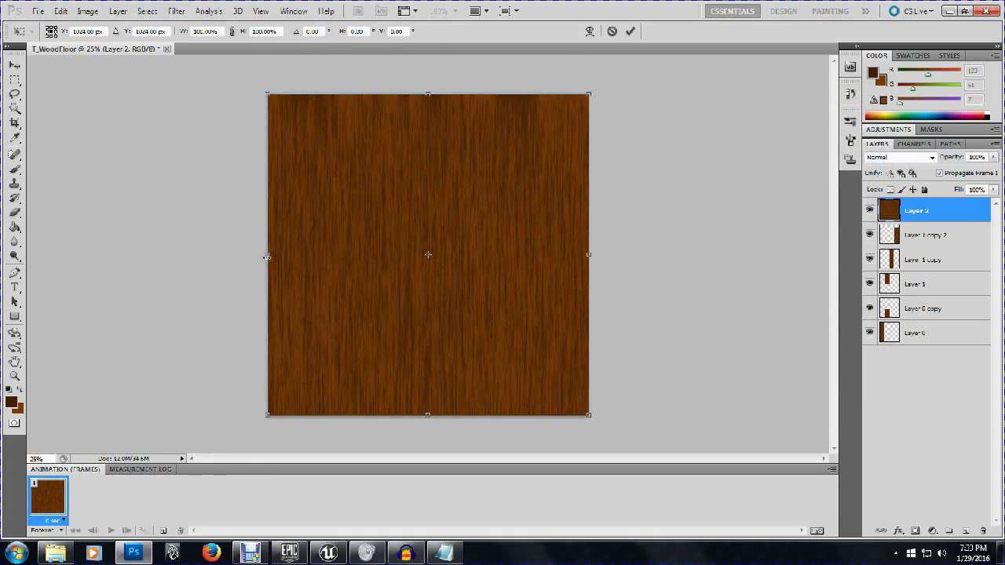
pyautogui.moveTo(267, 257); pyautogui.dragTo(511, 247)
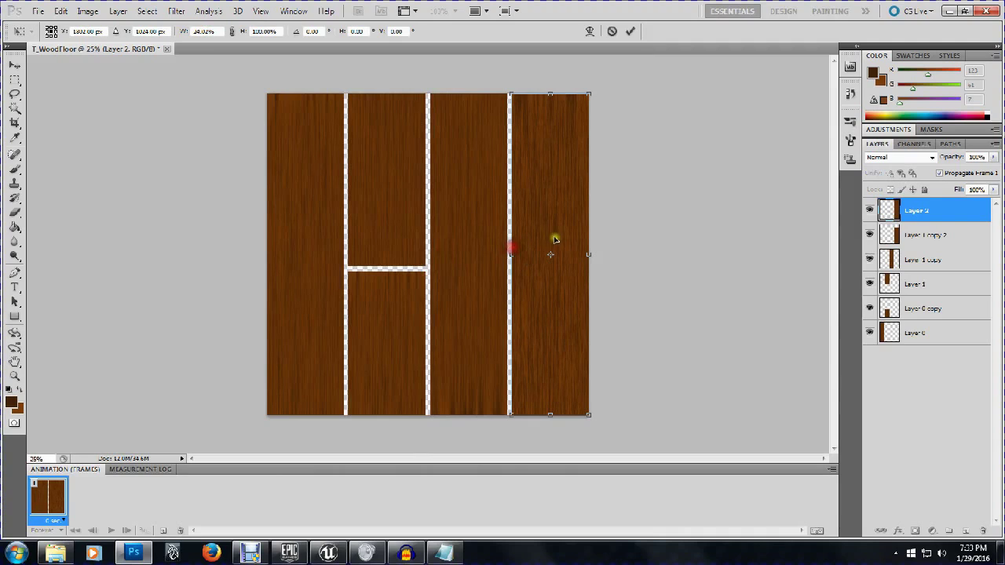
pyautogui.click(632, 31)
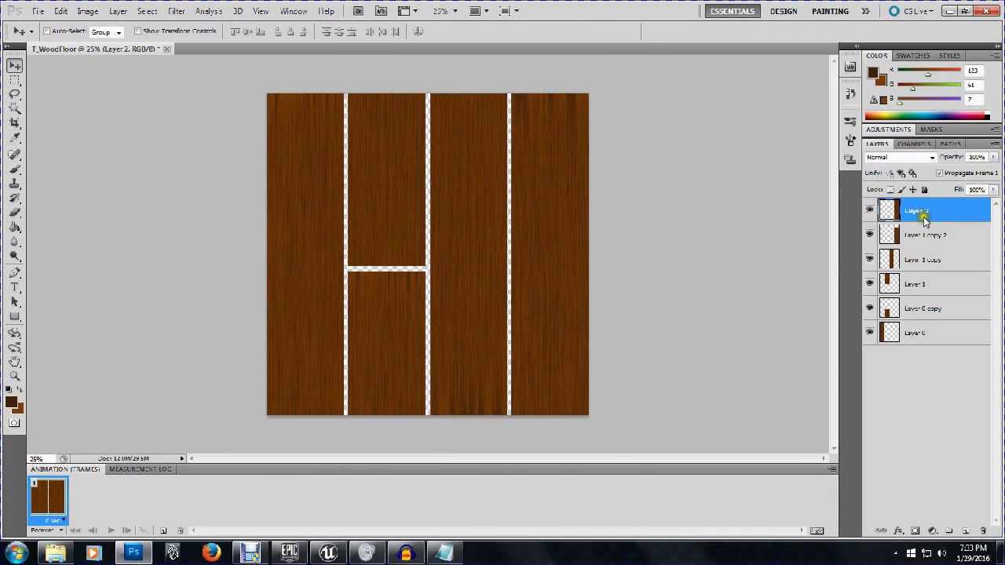
pyautogui.moveTo(568, 302); pyautogui.dragTo(551, 106)
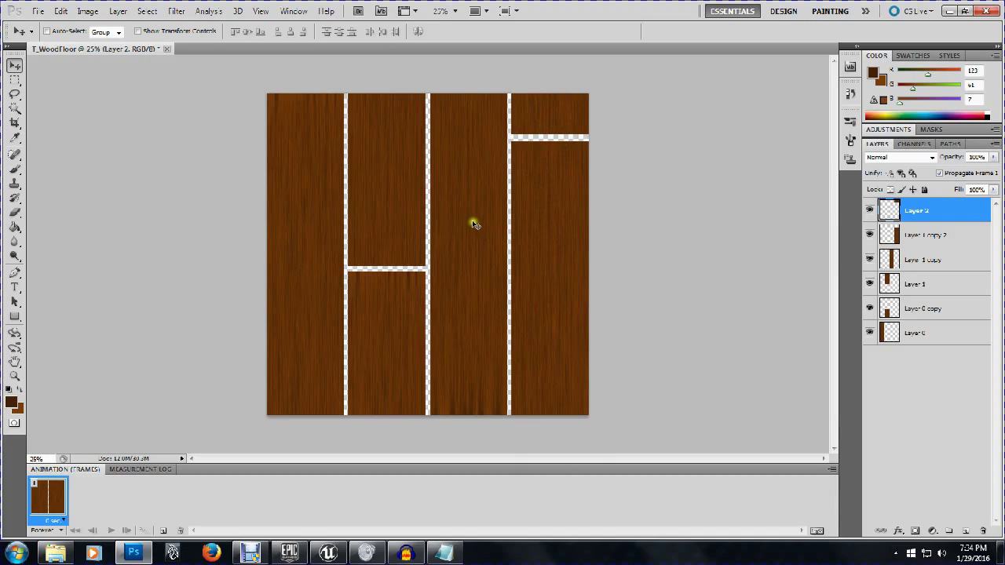
pyautogui.click(563, 114)
# Step: Flip the short upper plank of the fourth column horizontally and vertically
pyautogui.click(58, 11)
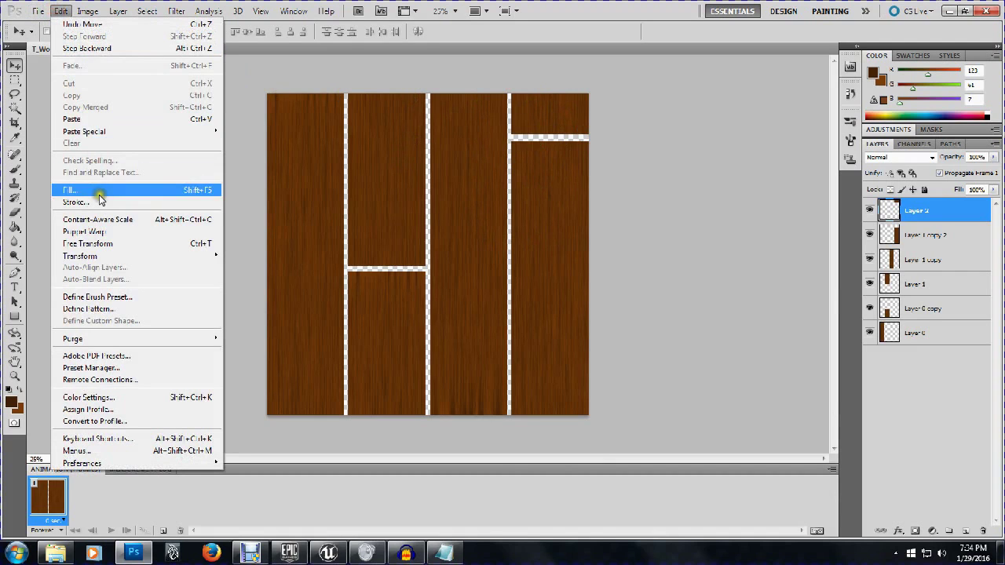
pyautogui.moveTo(132, 264)
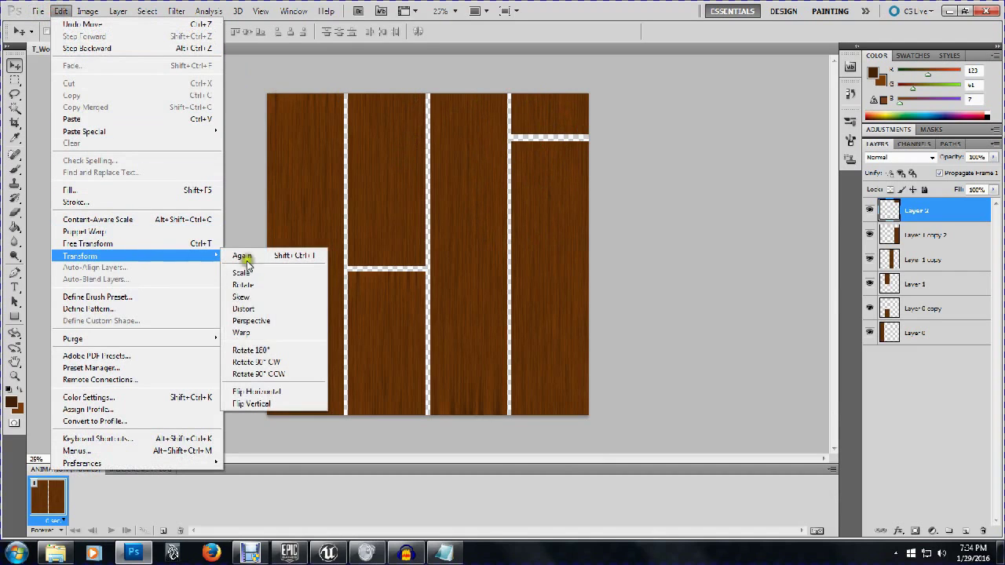
pyautogui.click(280, 390)
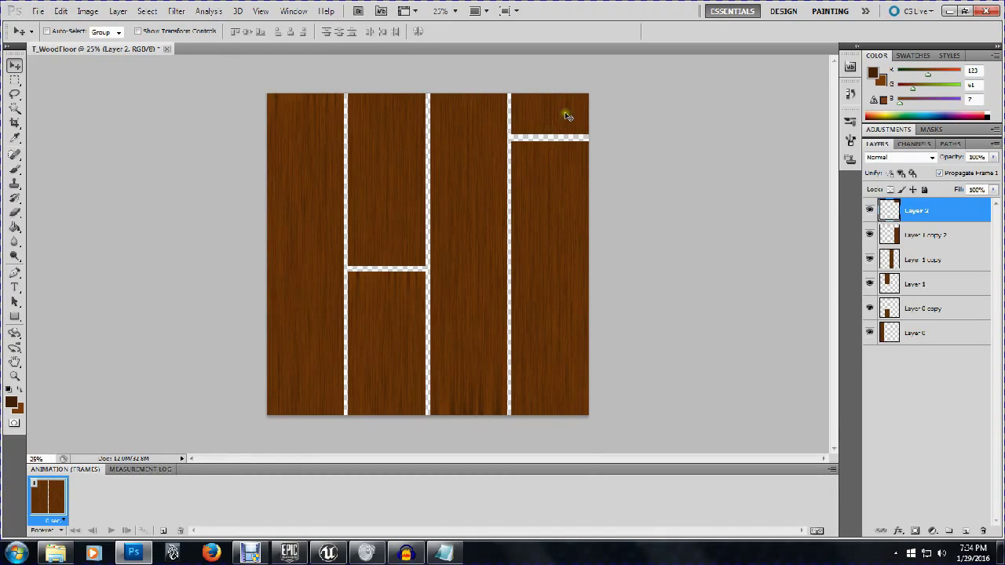
pyautogui.click(61, 11)
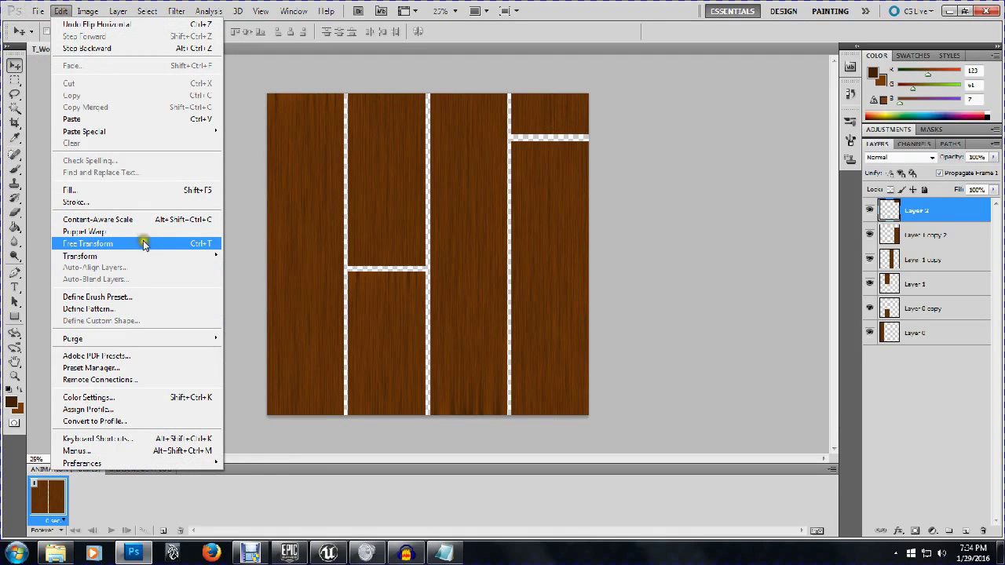
pyautogui.moveTo(142, 248)
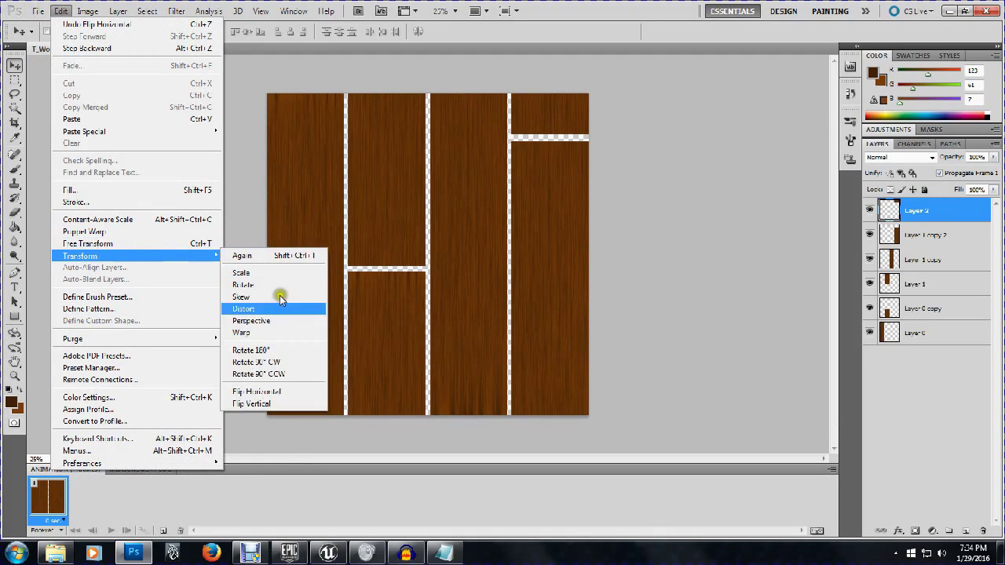
pyautogui.click(279, 404)
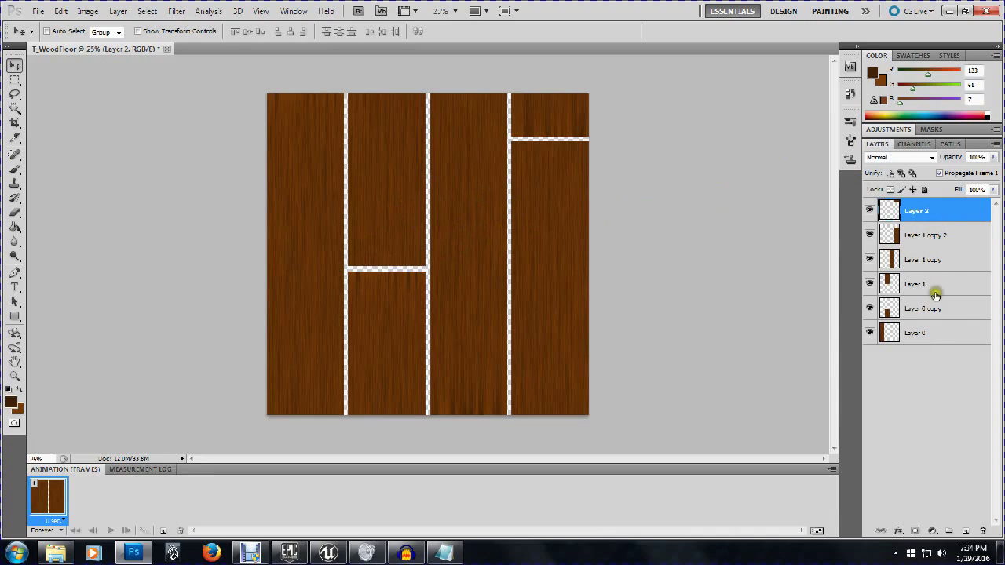
pyautogui.keyDown('shift'); pyautogui.click(943, 344); pyautogui.keyUp('shift')
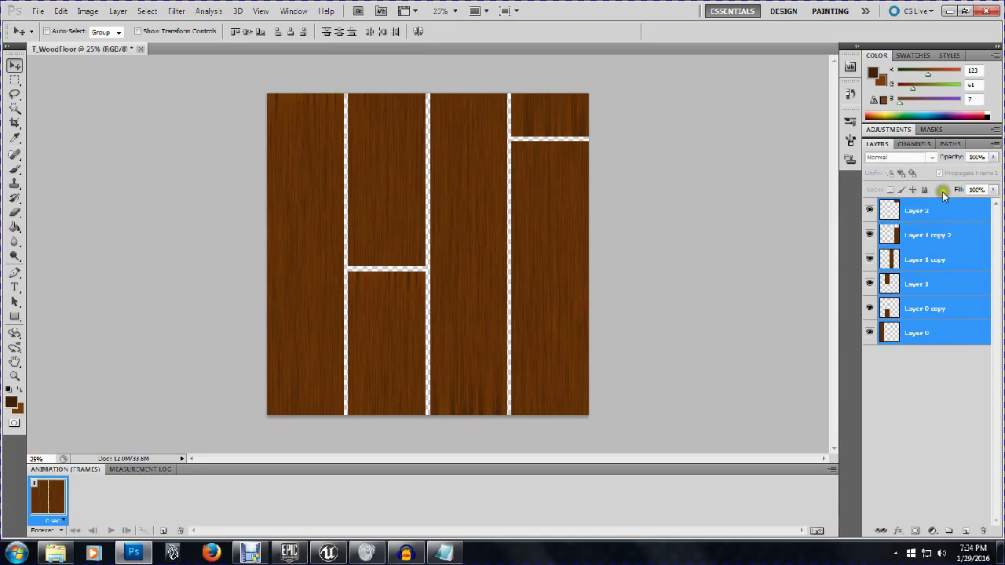
pyautogui.click(926, 358)
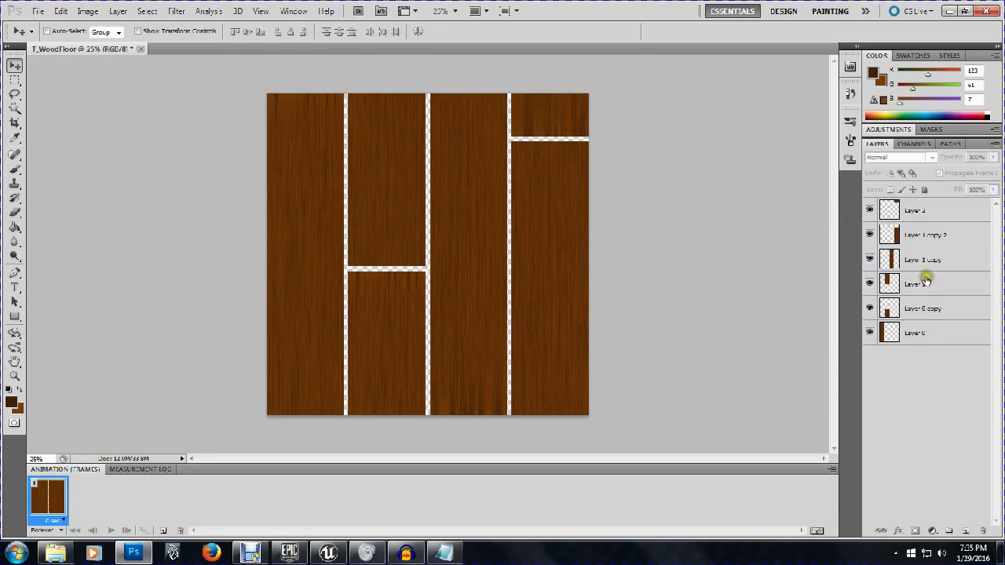
pyautogui.click(928, 257)
pyautogui.keyDown('ctrl'); pyautogui.click(931, 343); pyautogui.keyUp('ctrl')
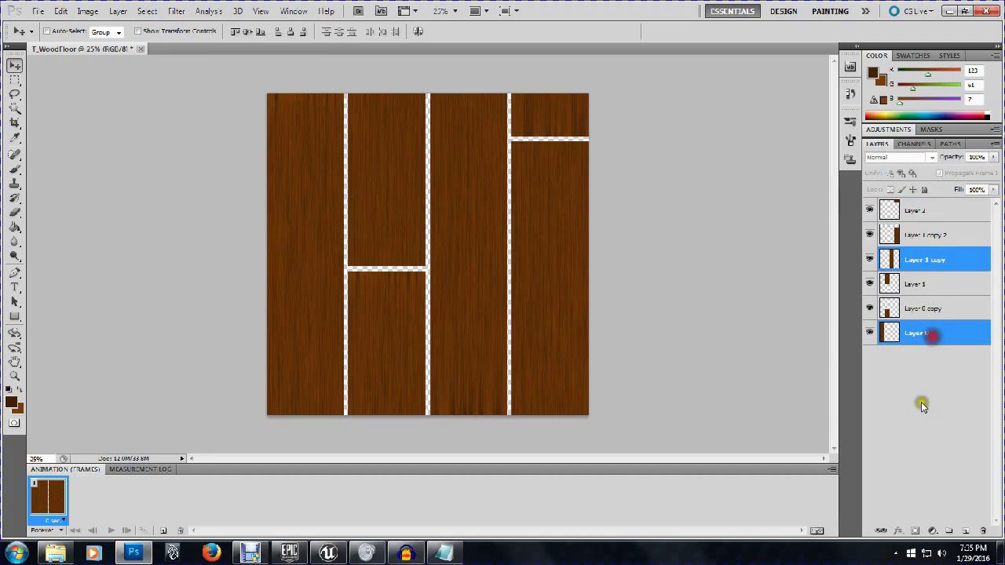
pyautogui.click(919, 416)
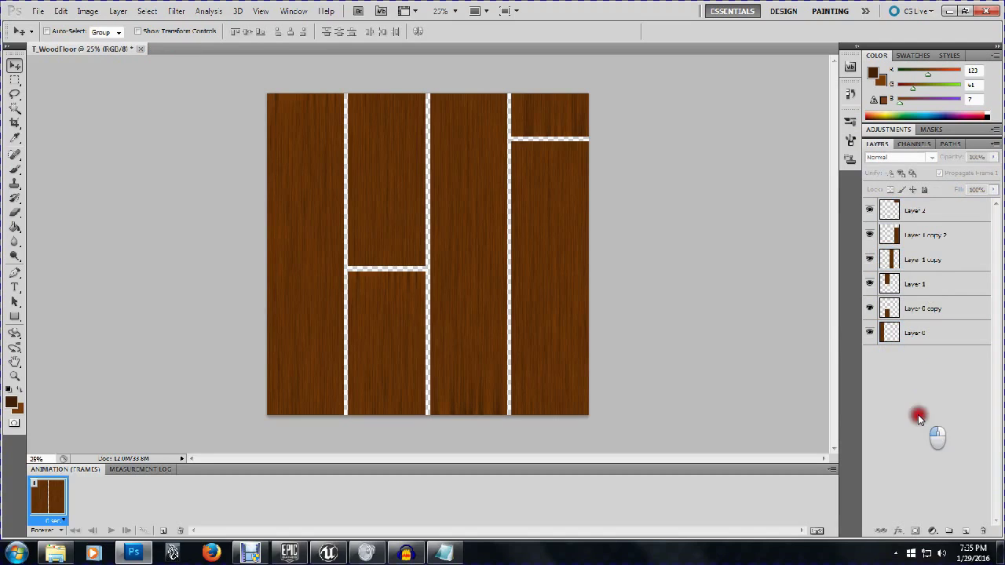
pyautogui.click(917, 212)
pyautogui.click(918, 259)
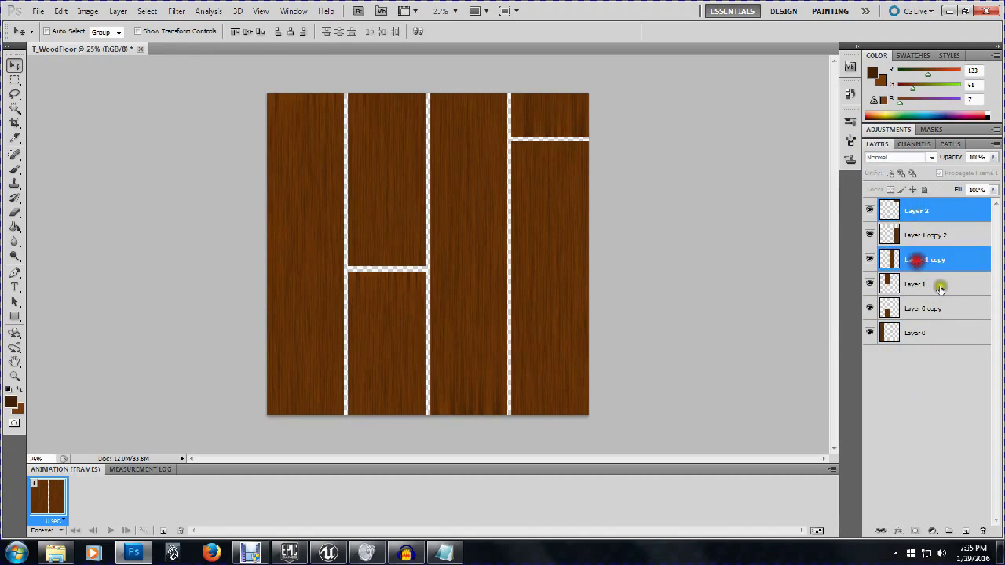
pyautogui.keyDown('ctrl'); pyautogui.click(936, 308); pyautogui.keyUp('ctrl')
pyautogui.click(920, 390)
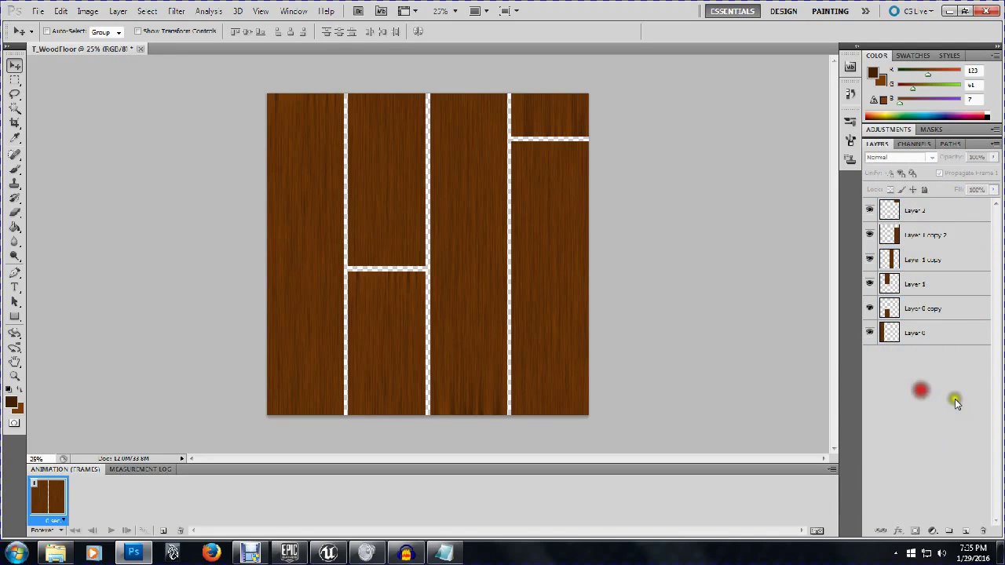
pyautogui.click(933, 208)
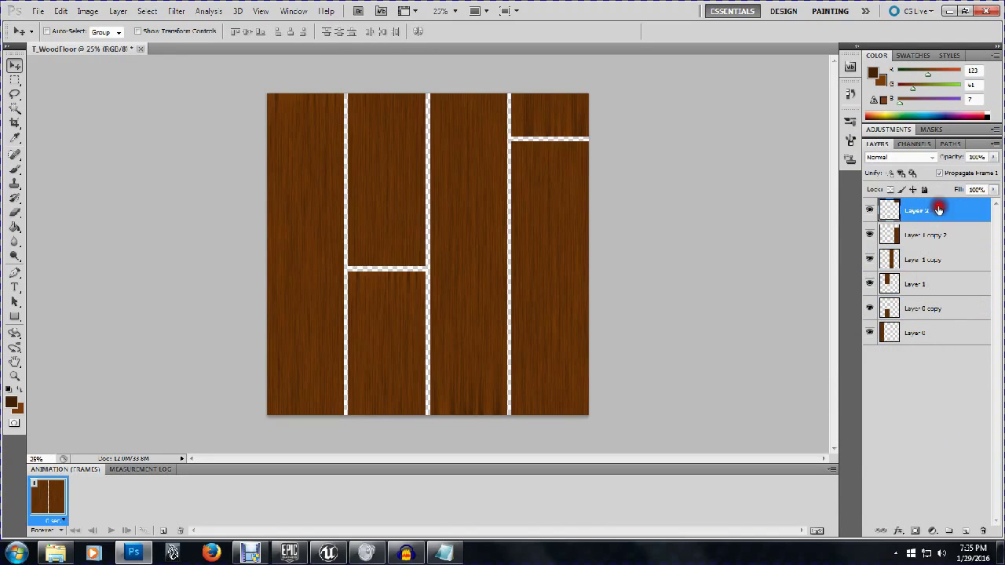
pyautogui.keyDown('shift'); pyautogui.click(925, 336); pyautogui.keyUp('shift')
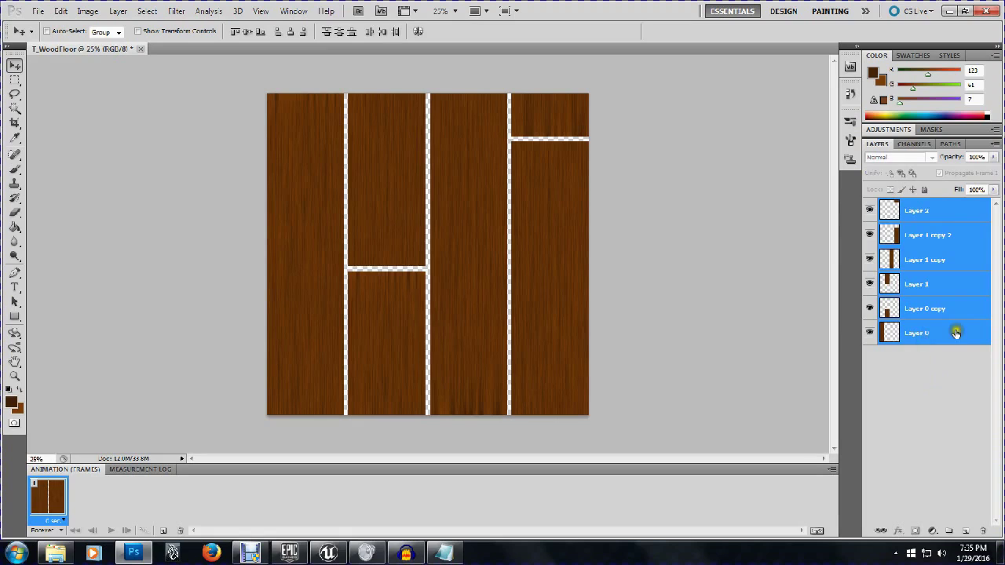
pyautogui.rightClick(956, 334)
pyautogui.click(936, 380)
# Step: Select all six plank layers from Layer 2 down to Layer 0 and merge them into one layer
pyautogui.click(934, 208)
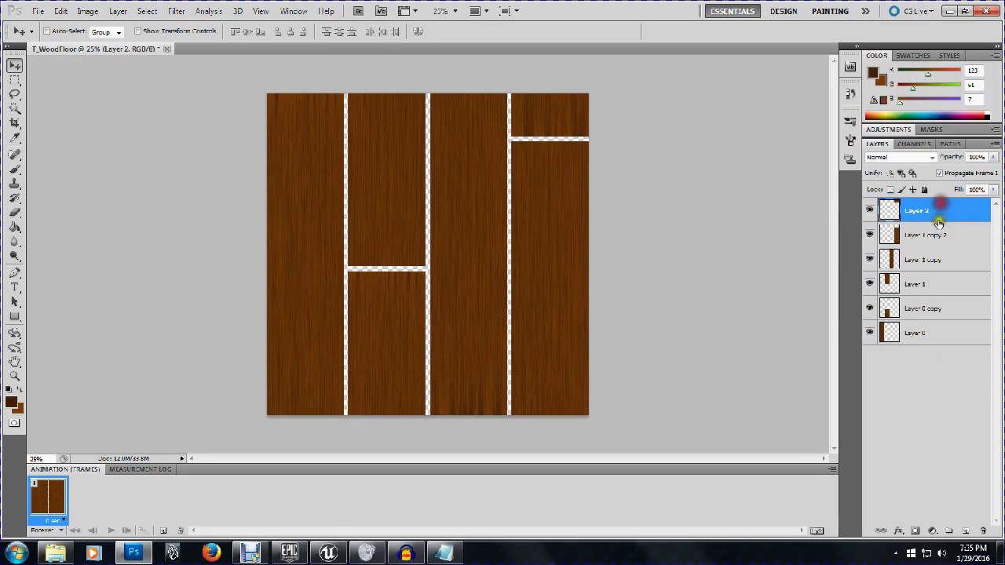
pyautogui.keyDown('shift'); pyautogui.click(936, 336); pyautogui.keyUp('shift')
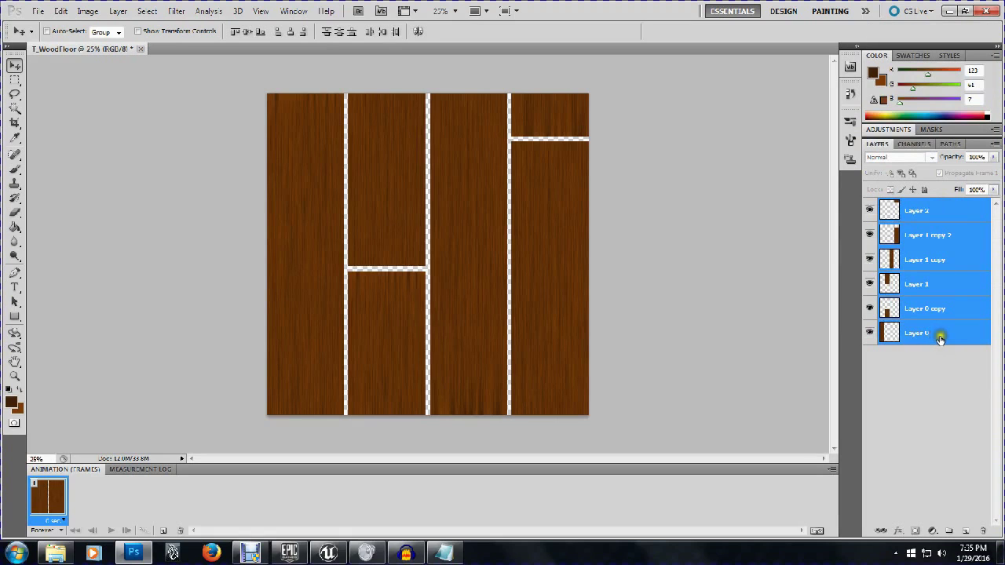
pyautogui.rightClick(940, 339)
pyautogui.click(931, 300)
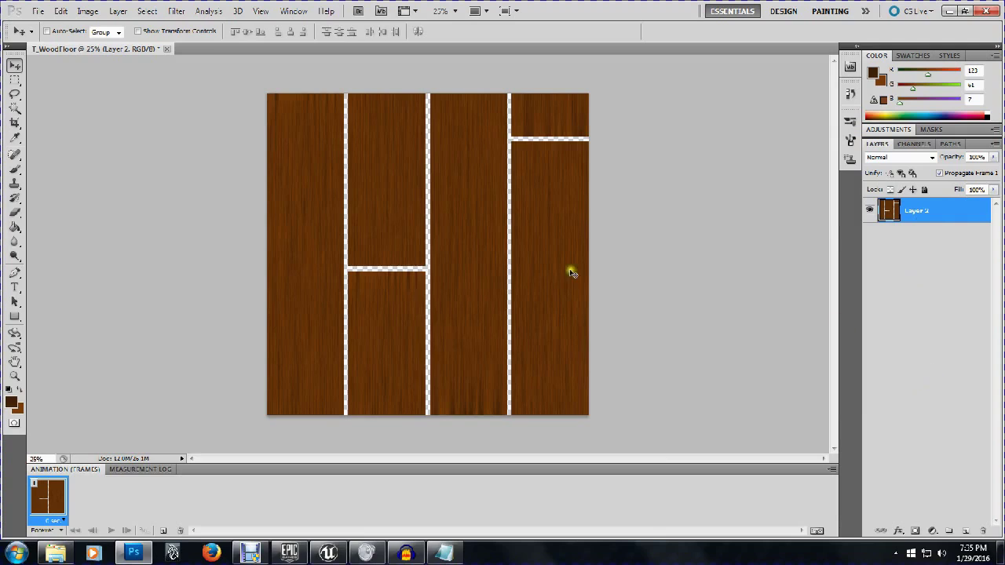
# Step: Add a new layer beneath the merged planks and fill it with the dark brown foreground colour using the Paint Bucket tool
pyautogui.click(966, 531)
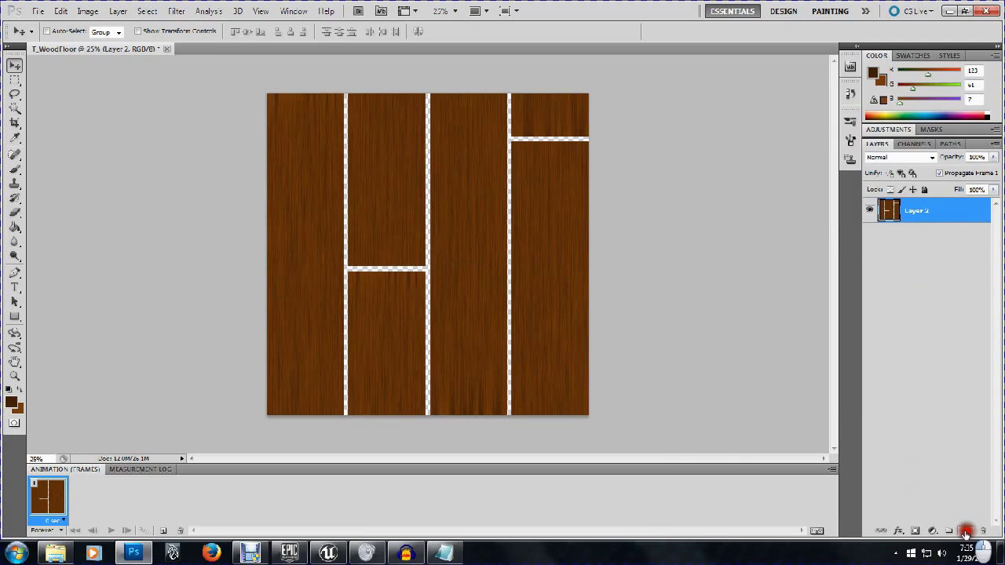
pyautogui.moveTo(922, 209); pyautogui.dragTo(921, 280)
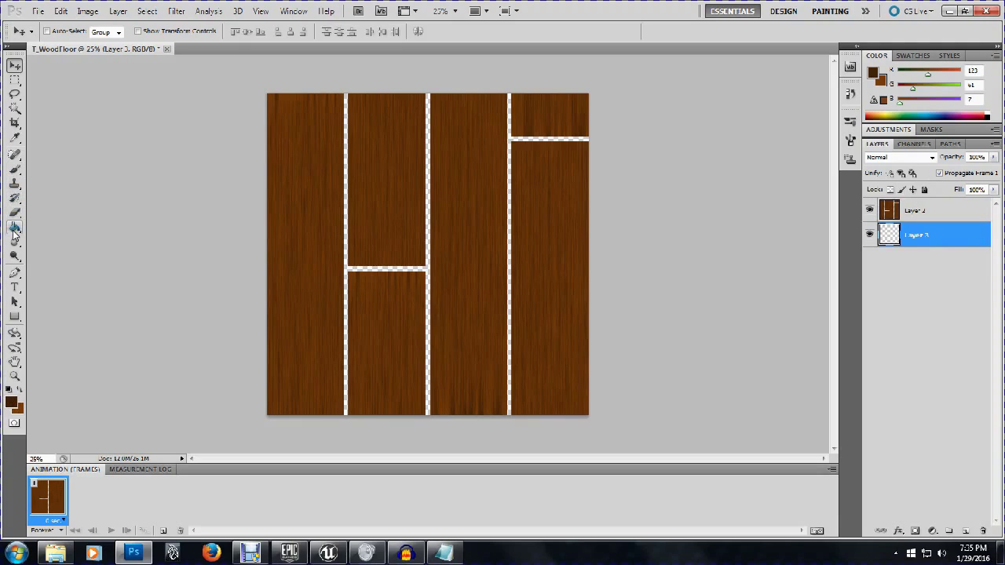
pyautogui.moveTo(15, 227); pyautogui.dragTo(94, 230)
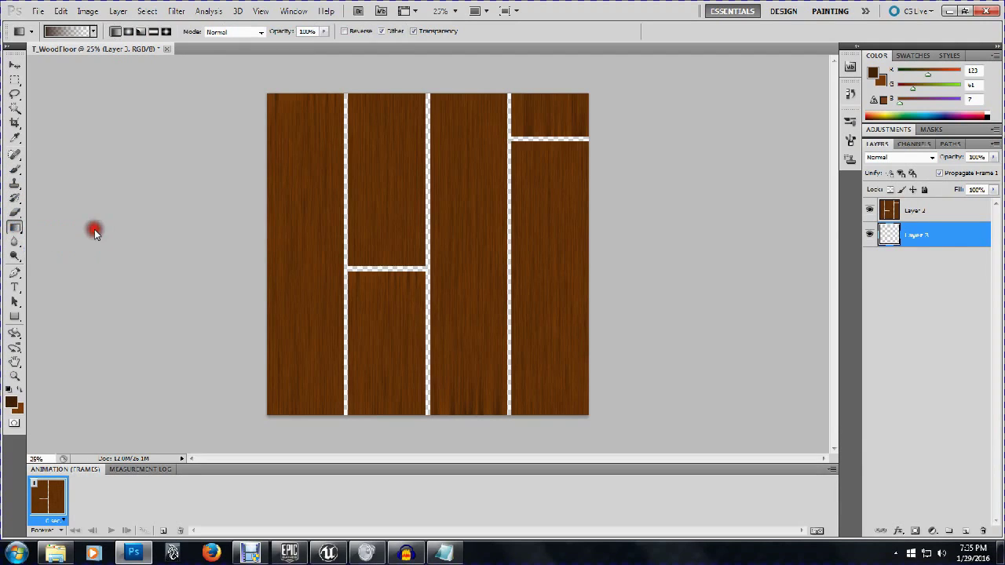
pyautogui.moveTo(19, 227)
pyautogui.mouseDown()
pyautogui.moveTo(68, 226)
pyautogui.moveTo(70, 242)
pyautogui.mouseUp()
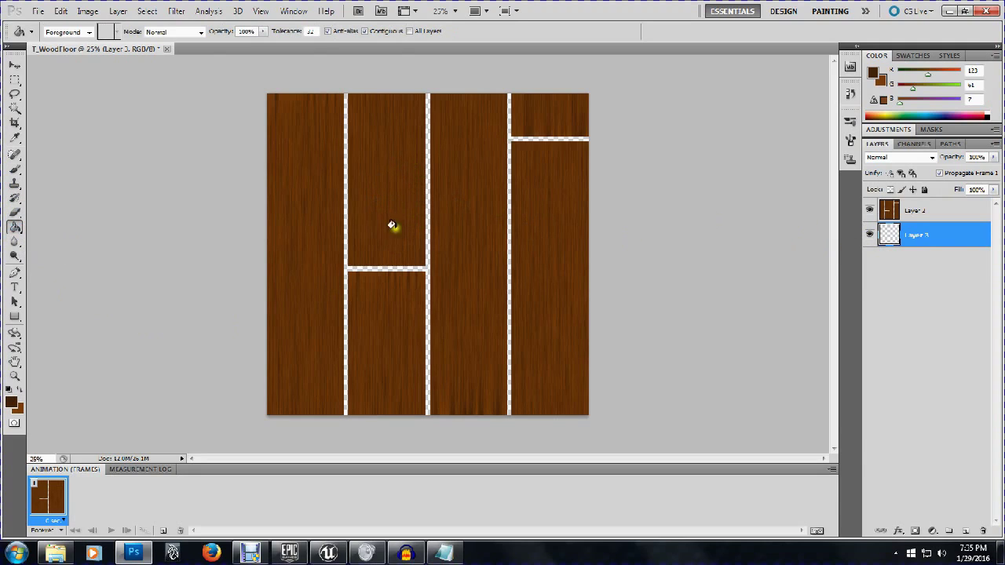
pyautogui.click(426, 237)
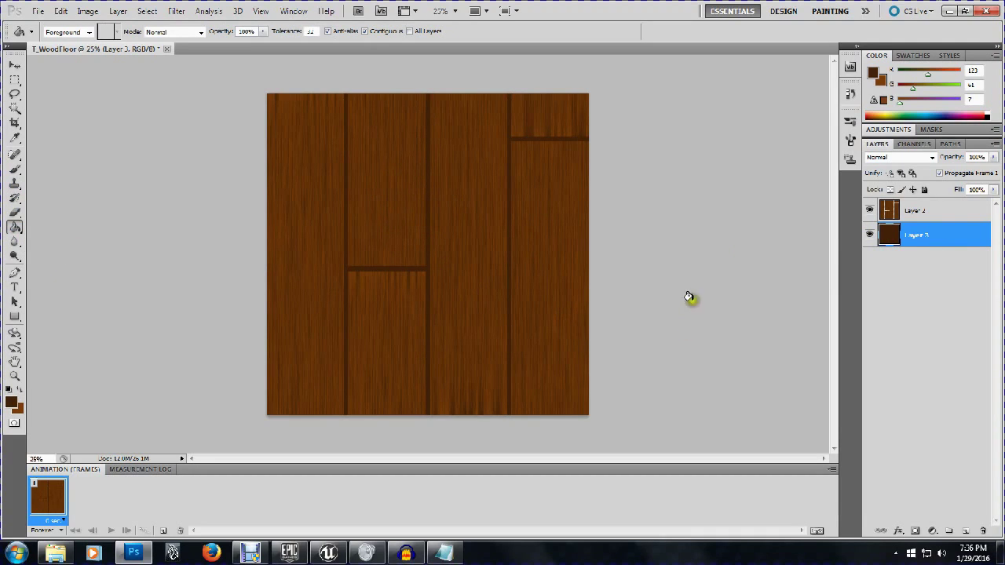
# Step: Select the planks layer together with the dark brown fill layer and merge them
pyautogui.keyDown('shift'); pyautogui.click(940, 217); pyautogui.keyUp('shift')
pyautogui.rightClick(940, 217)
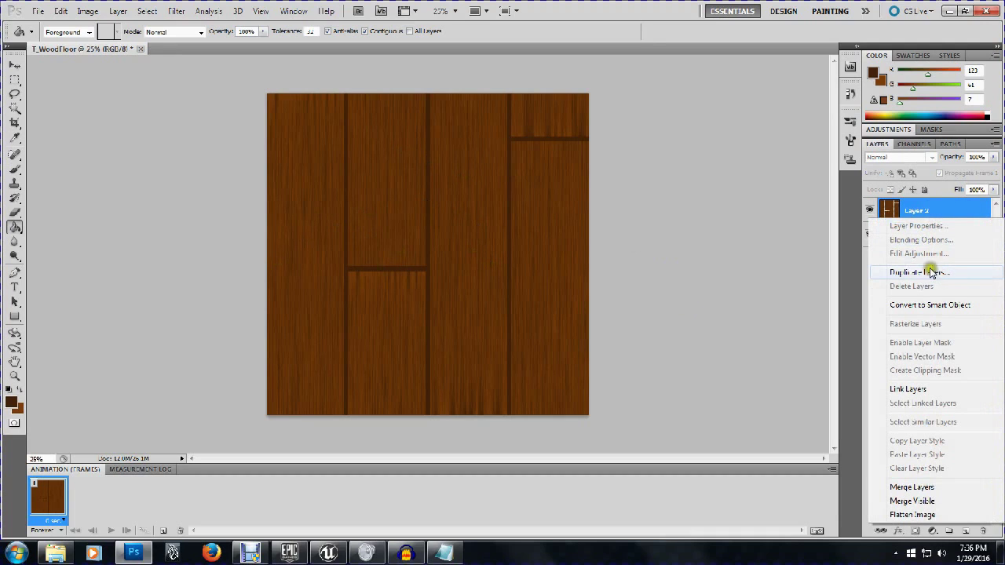
pyautogui.click(925, 488)
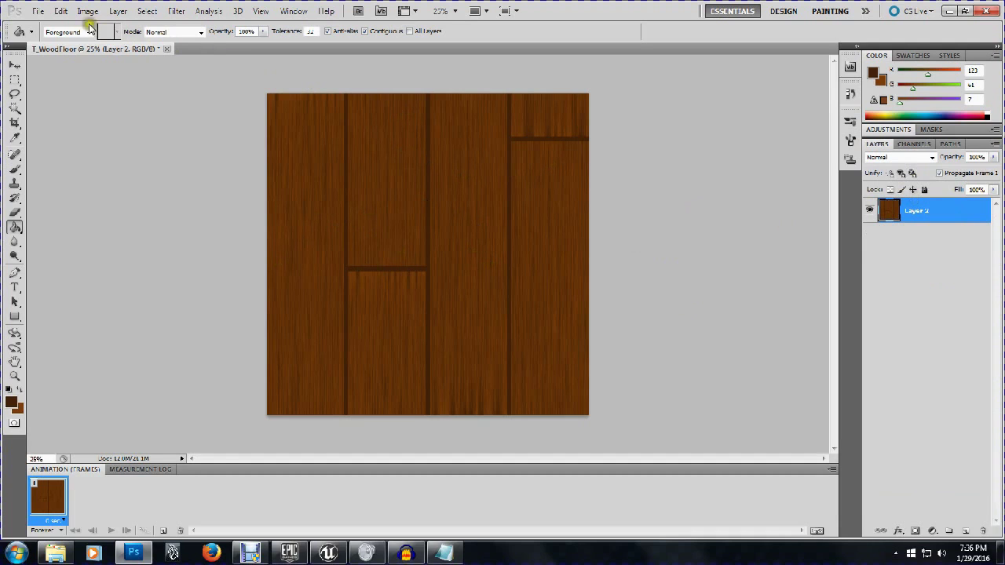
# Step: Save the document as T_WoodFloor.psd in My Texture References, replacing the existing file and keeping Maximize Compatibility on
pyautogui.click(37, 11)
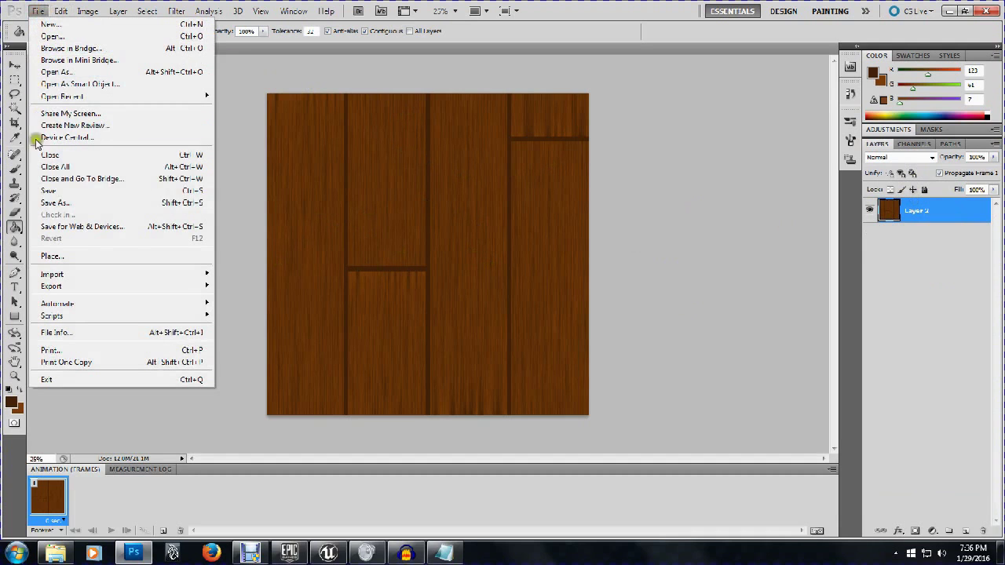
pyautogui.click(44, 191)
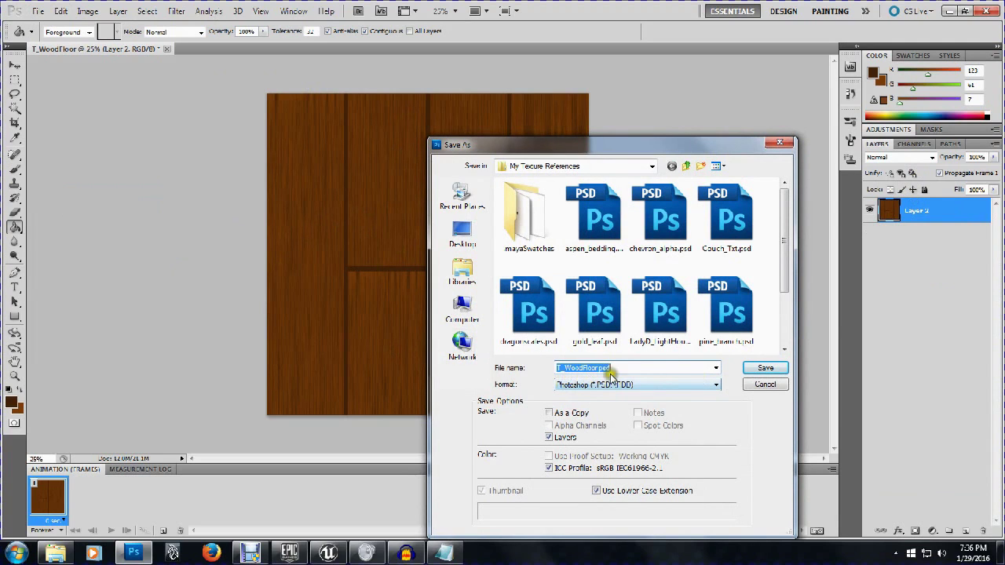
pyautogui.click(756, 371)
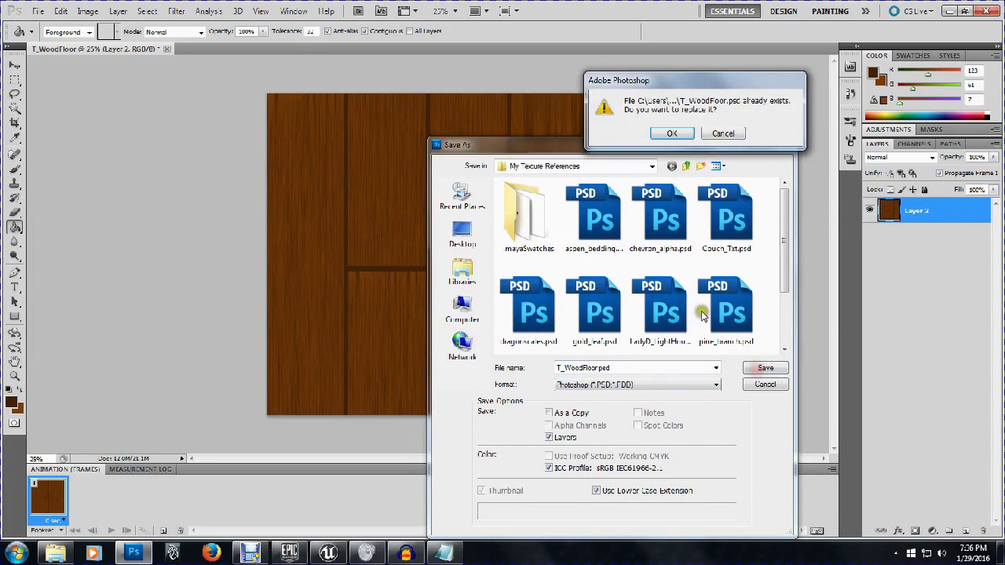
pyautogui.click(668, 131)
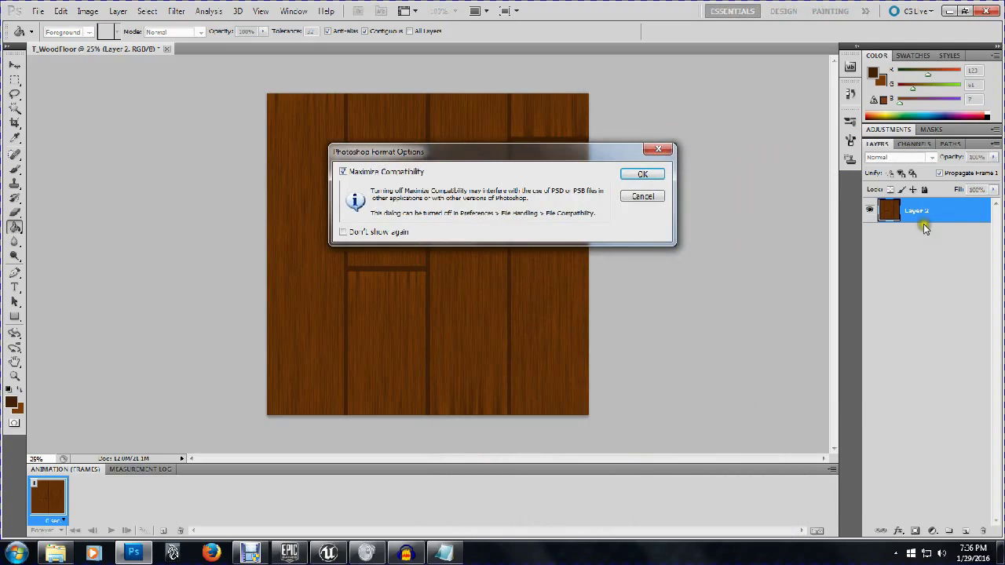
pyautogui.click(651, 176)
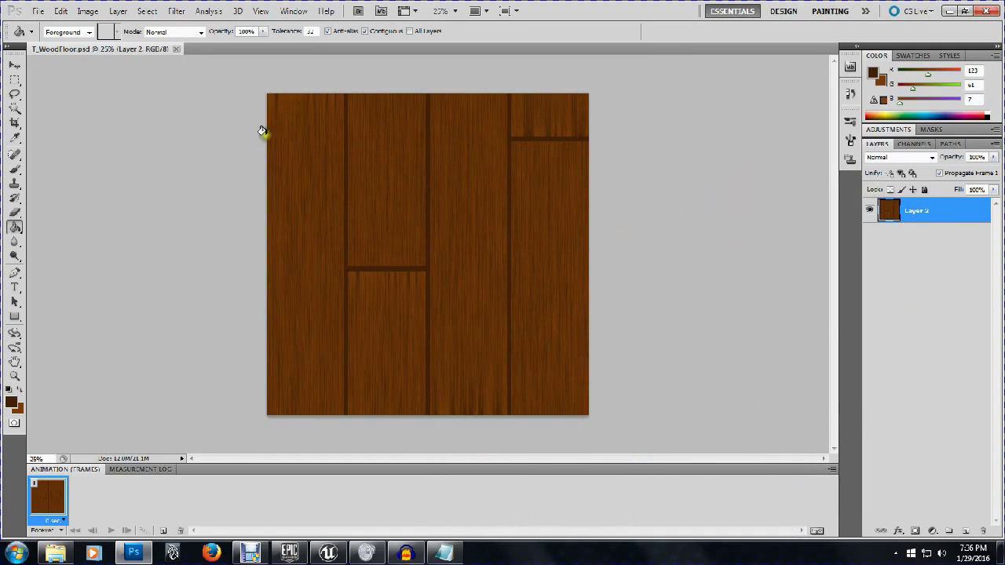
# Step: Start saving the texture under a new name and set the file name to T_WoodFloor_D.tga
pyautogui.click(37, 11)
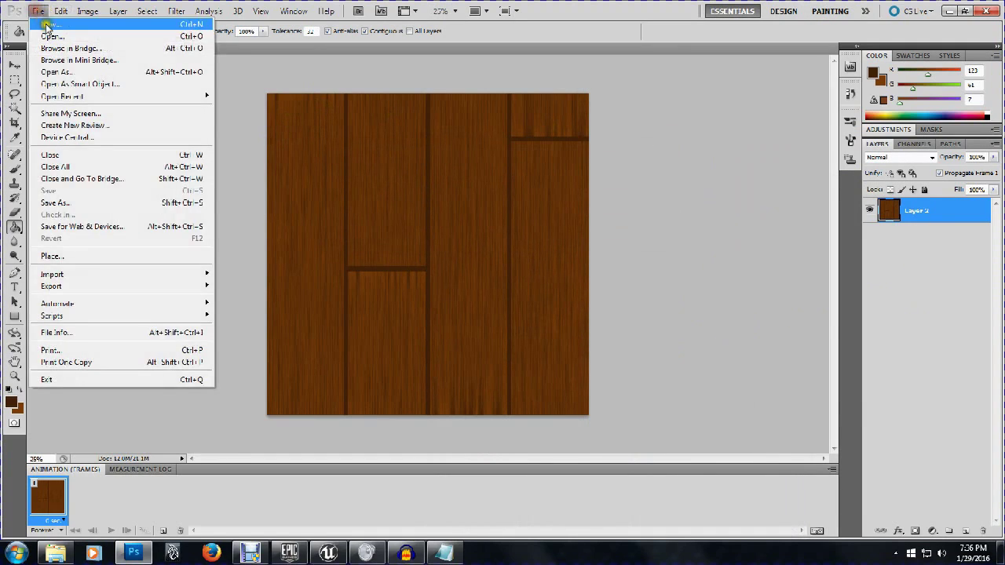
pyautogui.click(79, 202)
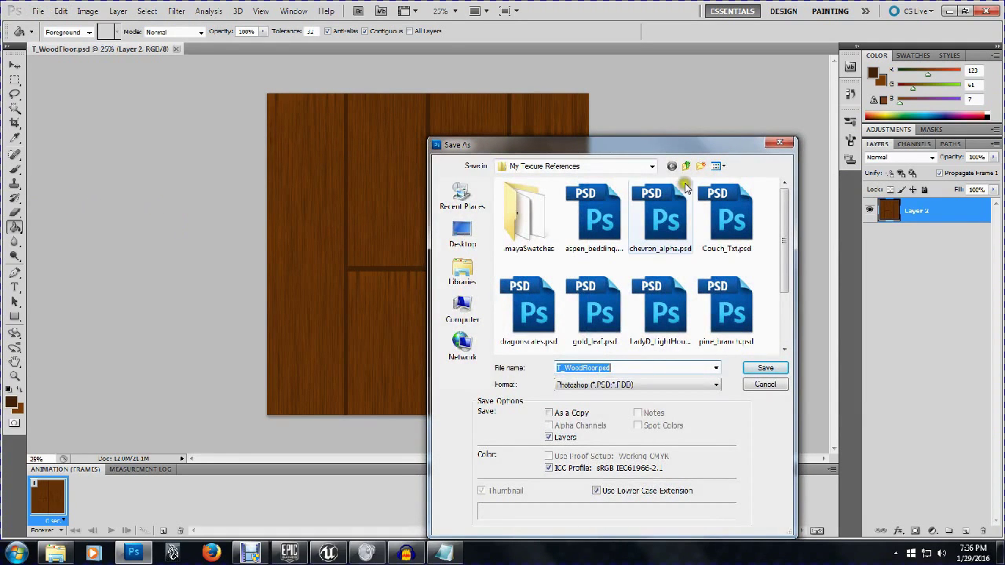
pyautogui.click(616, 368)
pyautogui.press('BackSpace')
pyautogui.press('BackSpace')
pyautogui.press('BackSpace')
pyautogui.press('BackSpace')
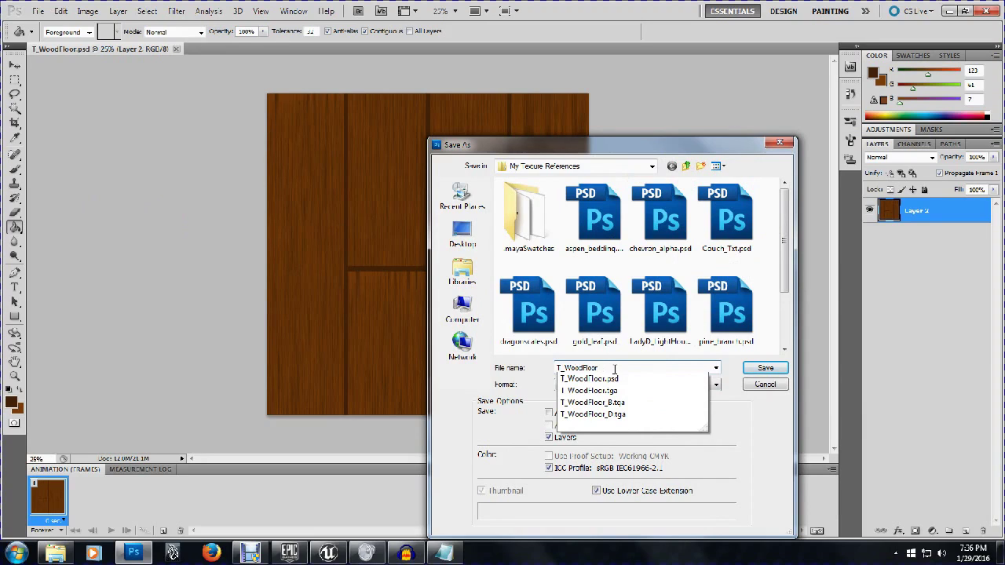
pyautogui.write('_D')
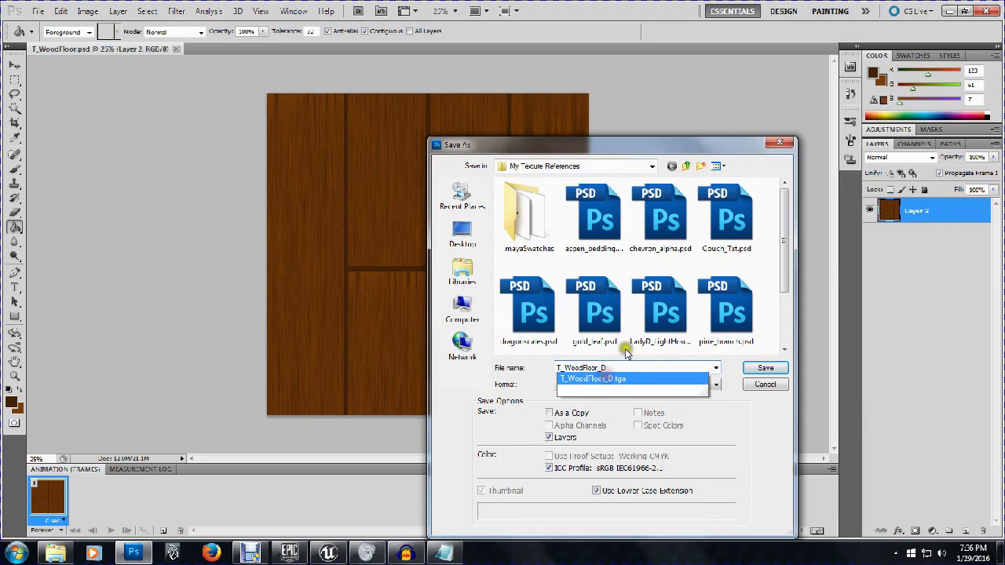
pyautogui.click(628, 379)
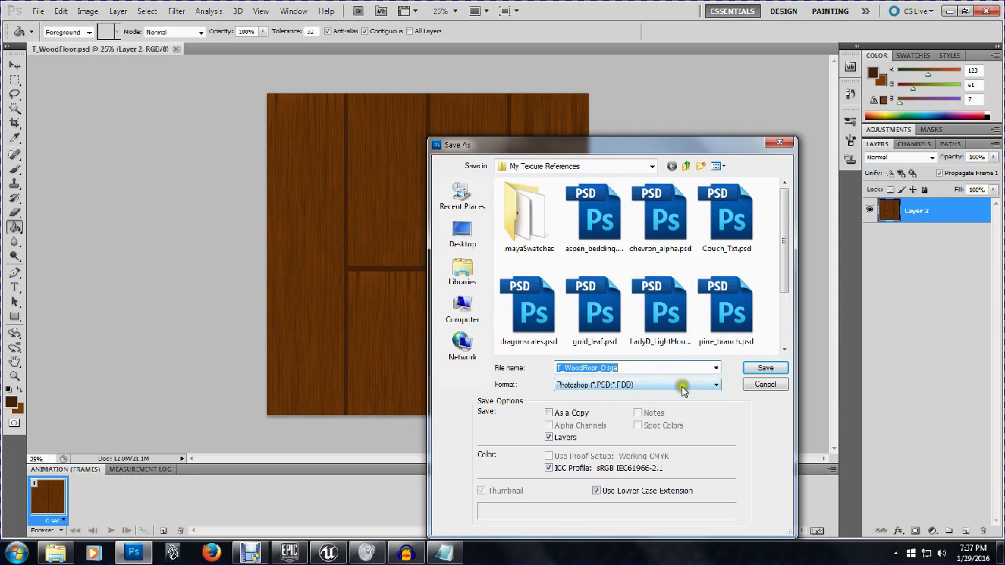
# Step: Set the save format to Targa and save the copy at 24 bits/pixel without compression, replacing the existing file
pyautogui.click(633, 386)
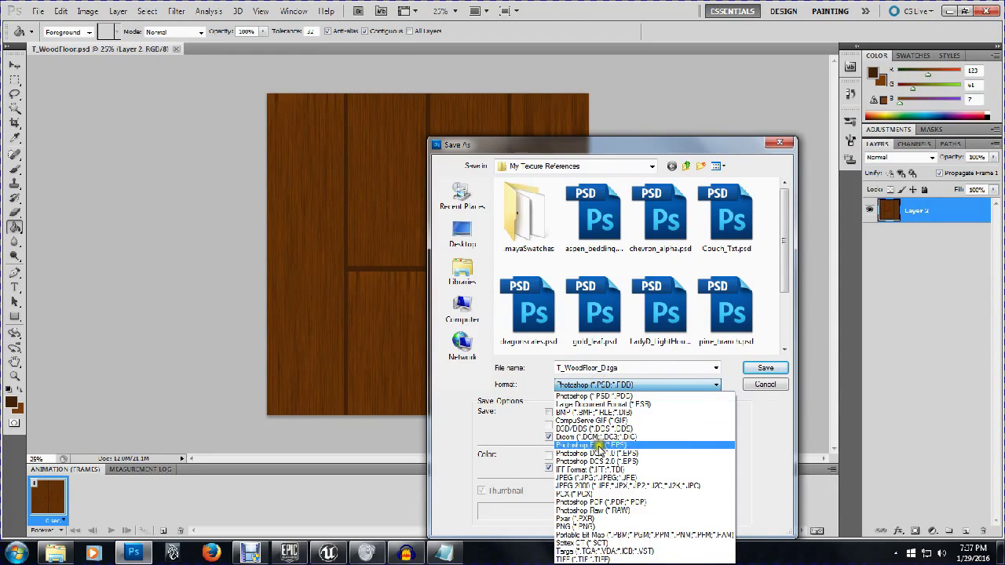
pyautogui.click(611, 552)
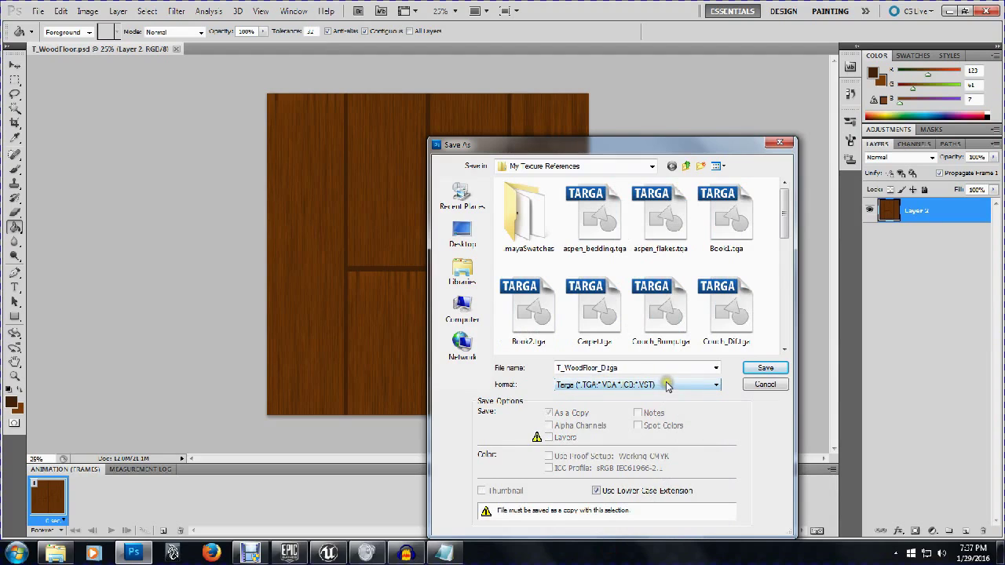
pyautogui.click(765, 369)
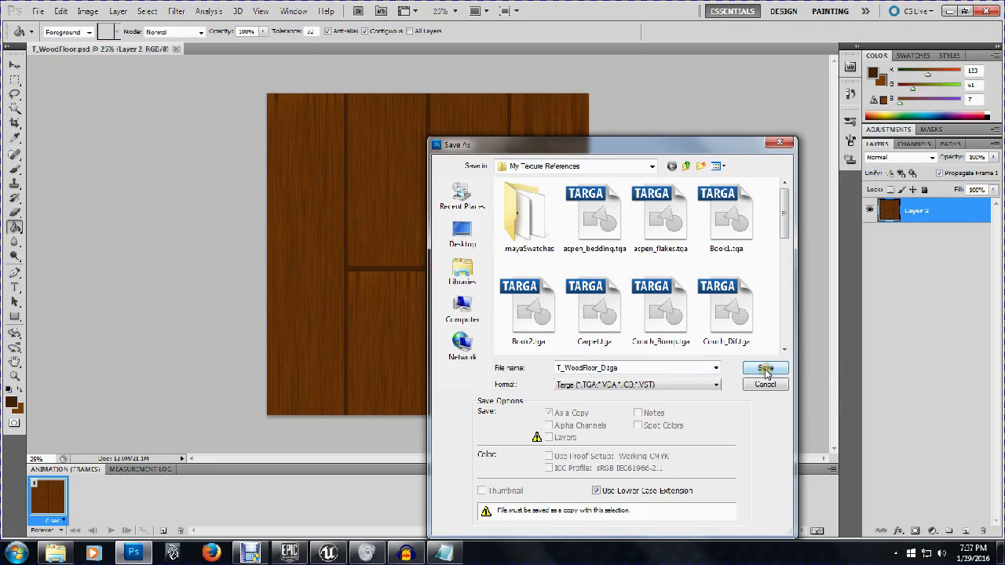
pyautogui.click(763, 368)
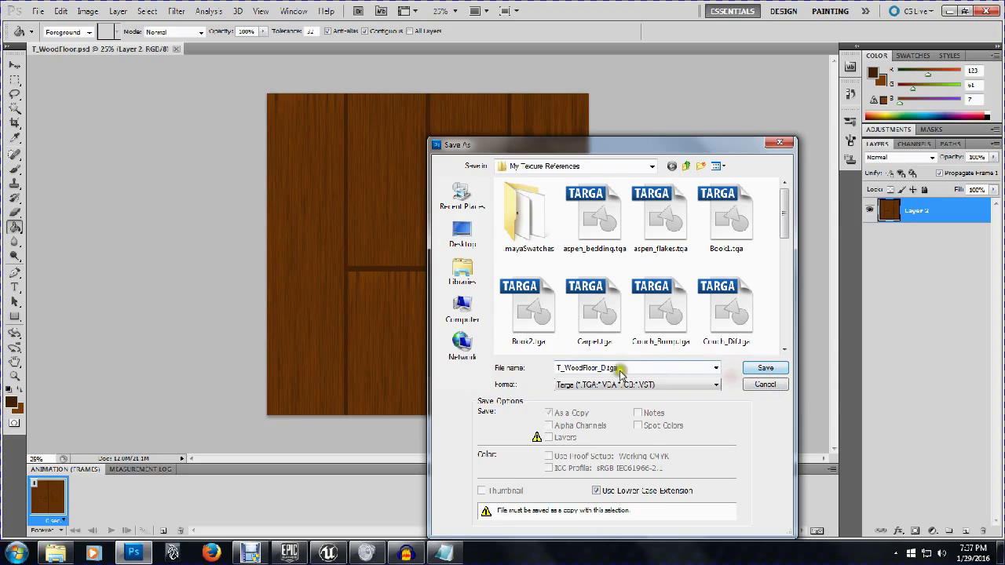
pyautogui.click(775, 371)
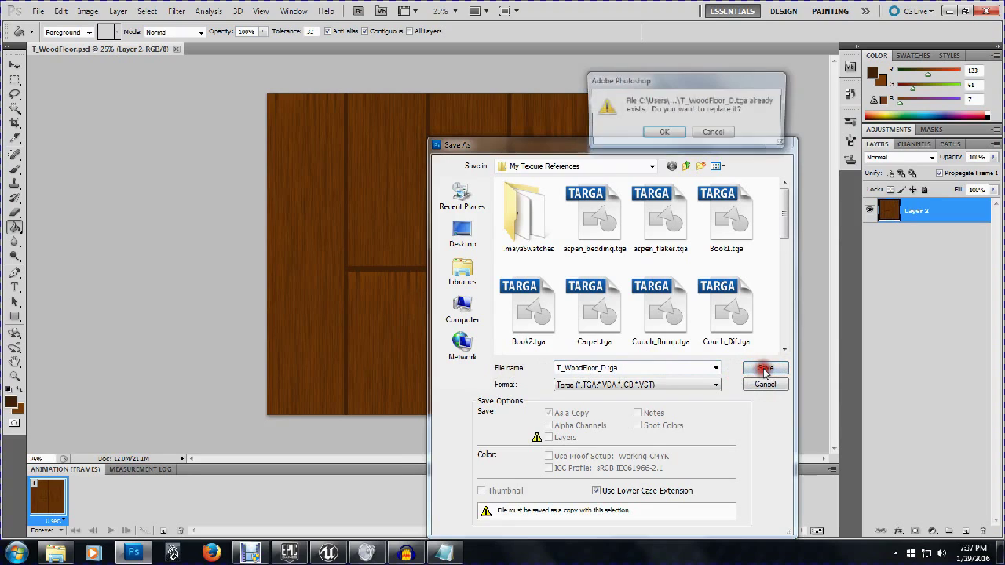
pyautogui.click(662, 132)
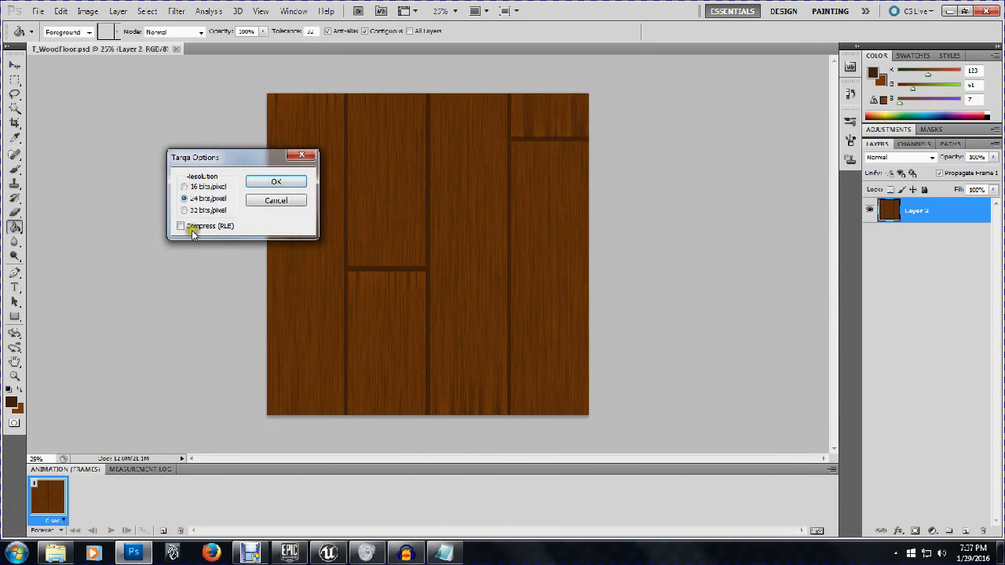
pyautogui.click(271, 185)
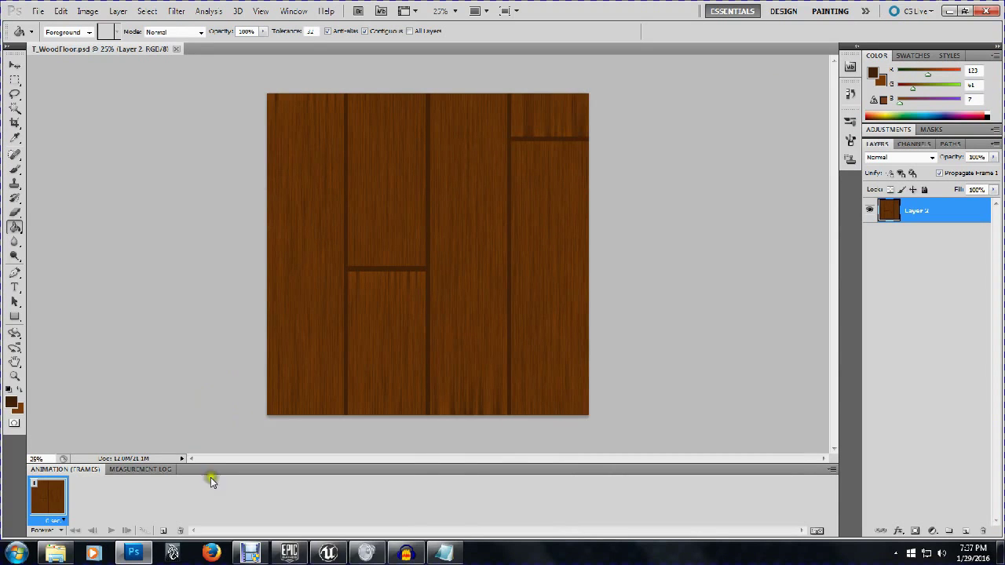
# Step: Switch to Unreal Editor and import T_WoodFloor_D.tga from the My Texture References folder into the project's Content folder
pyautogui.click(327, 553)
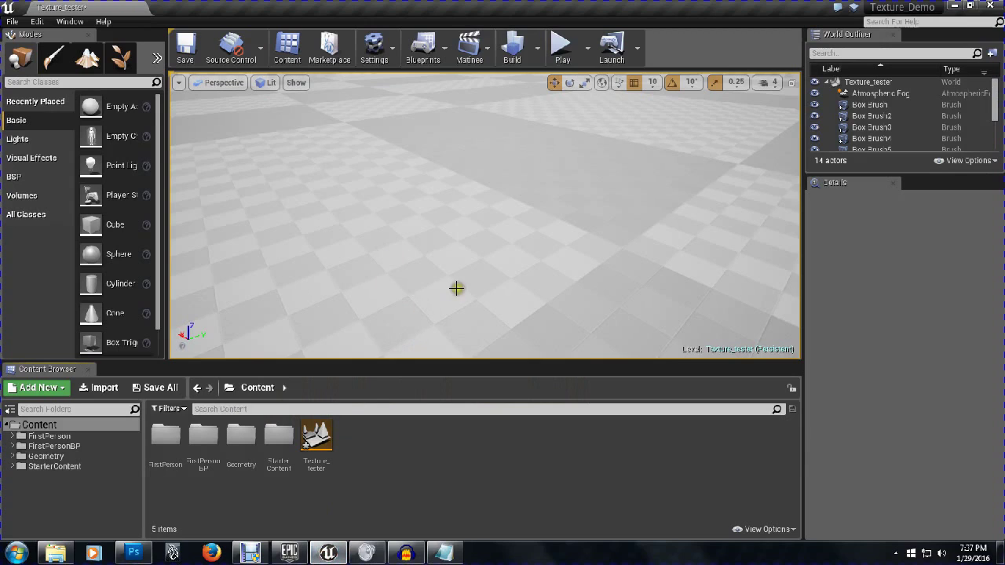
pyautogui.click(55, 553)
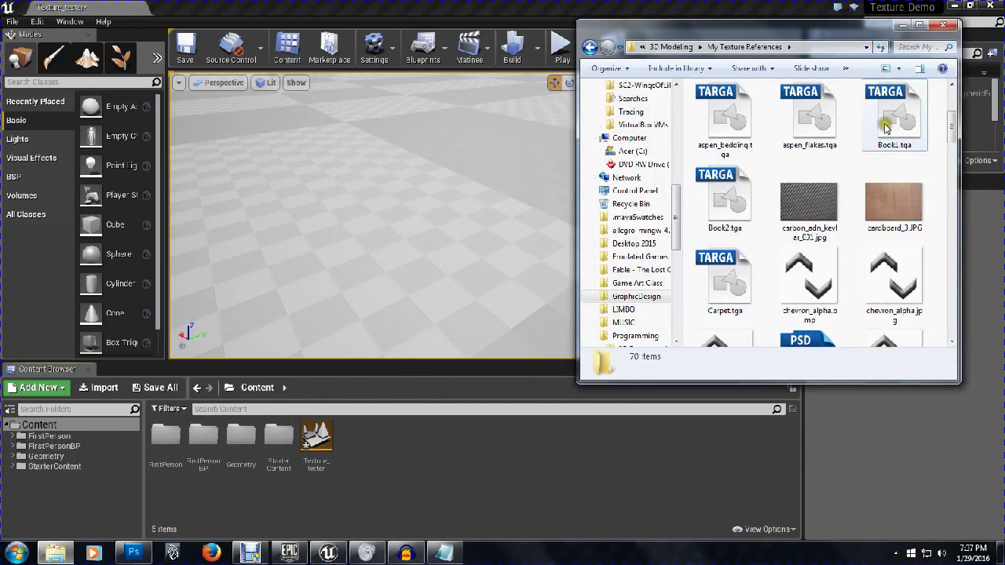
pyautogui.click(918, 123)
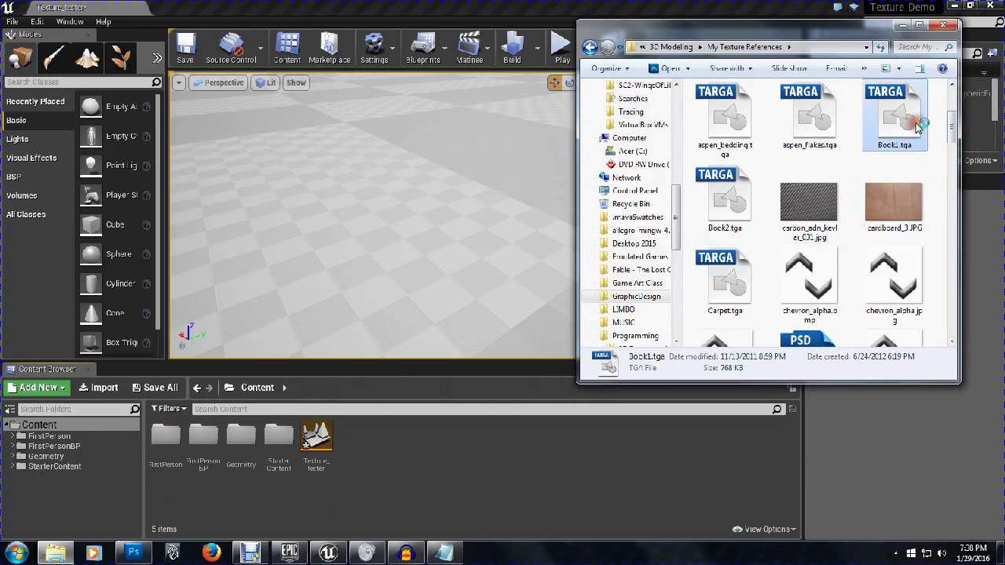
pyautogui.press('t')
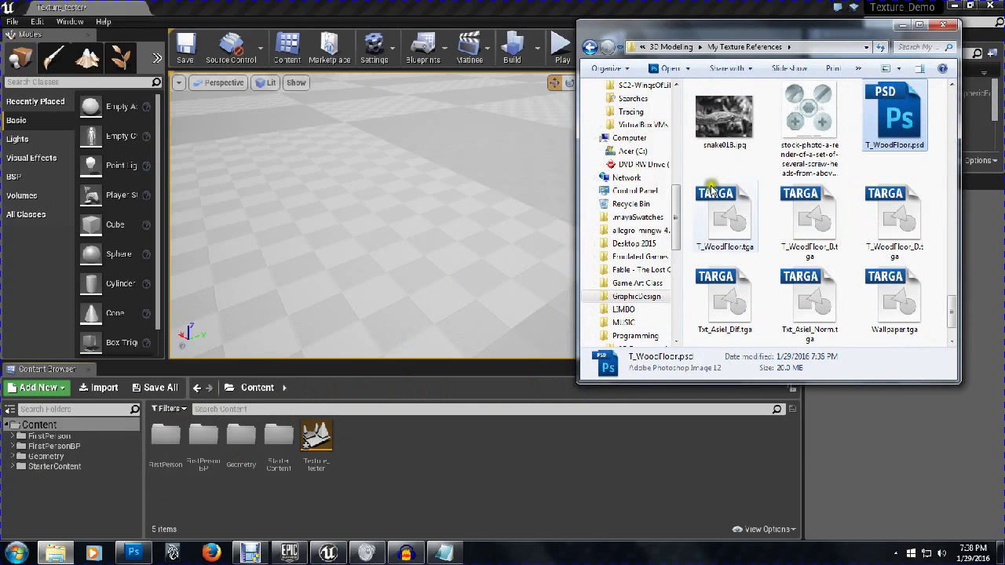
pyautogui.click(899, 225)
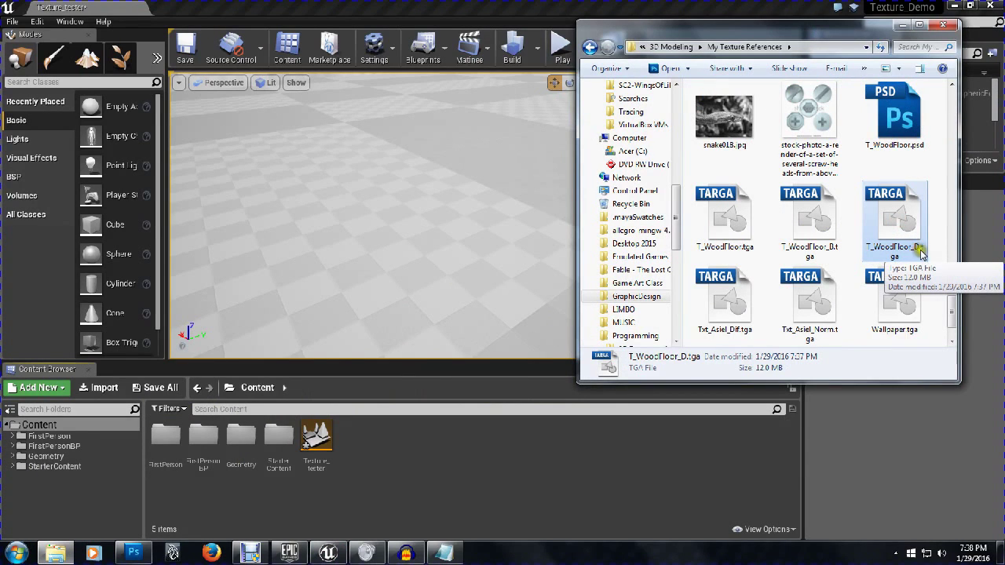
pyautogui.click(895, 223)
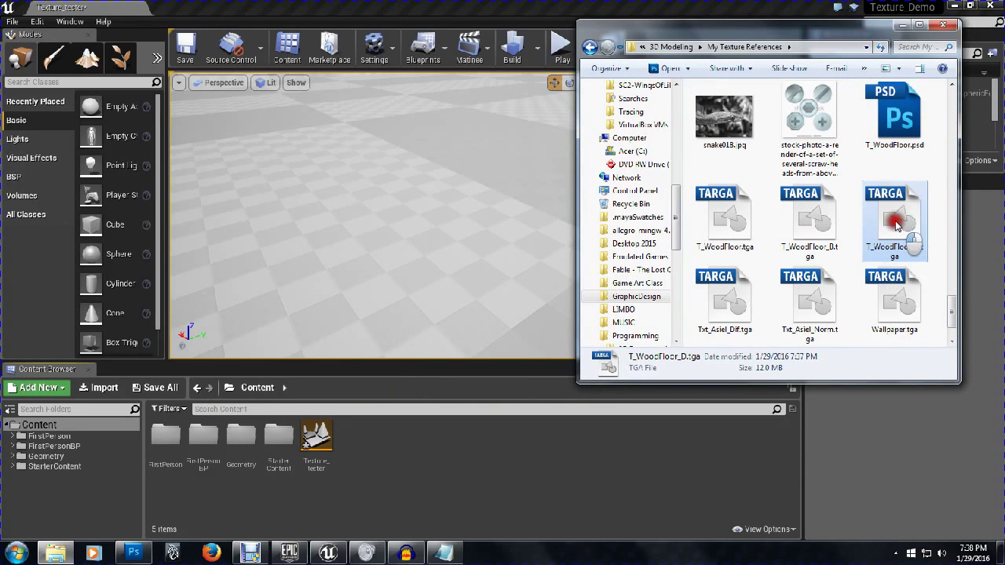
pyautogui.moveTo(896, 223); pyautogui.dragTo(366, 442)
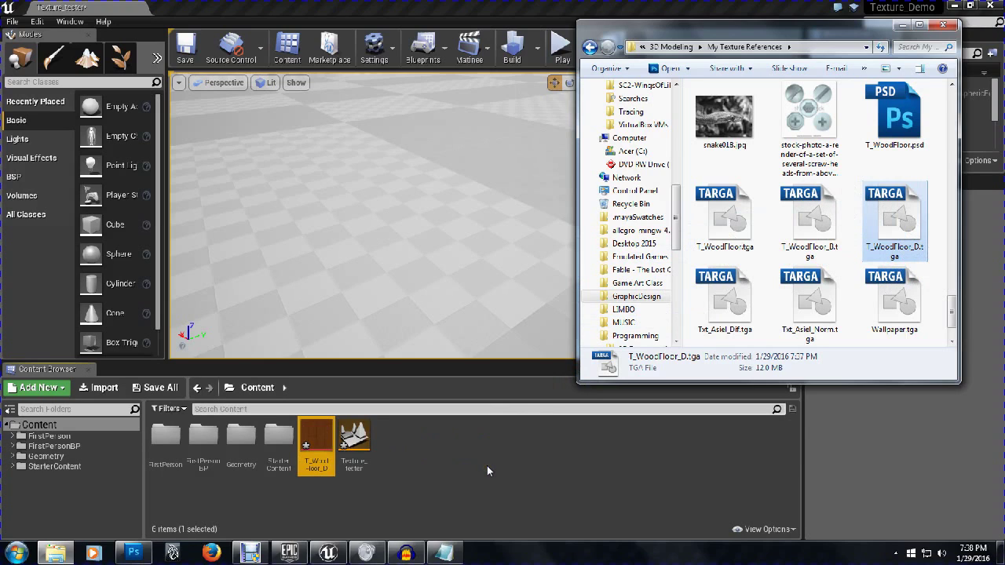
pyautogui.click(411, 471)
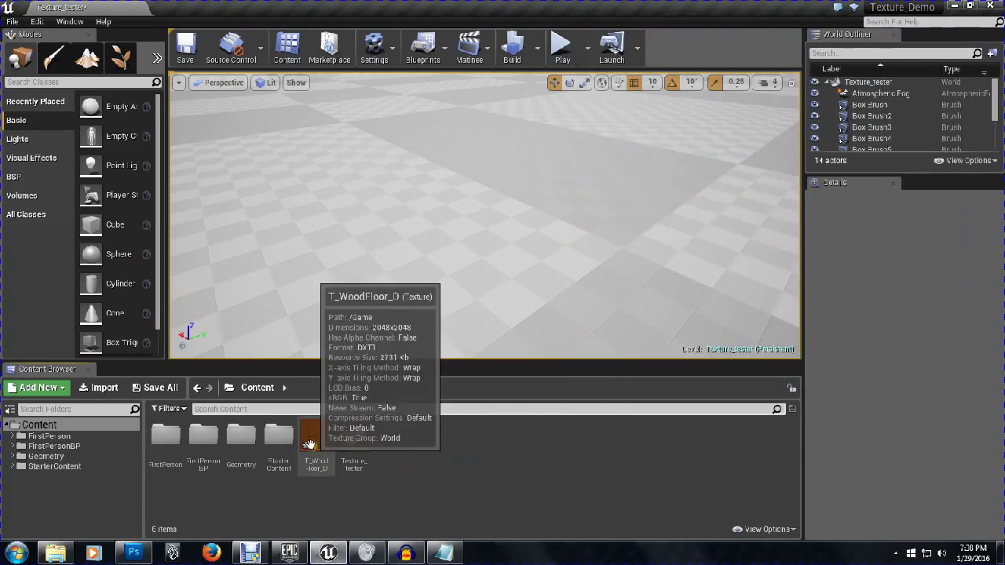
# Step: Create a material from the T_WoodFloor_D texture, keeping the name T_WoodFloor_D_Mat
pyautogui.click(320, 441)
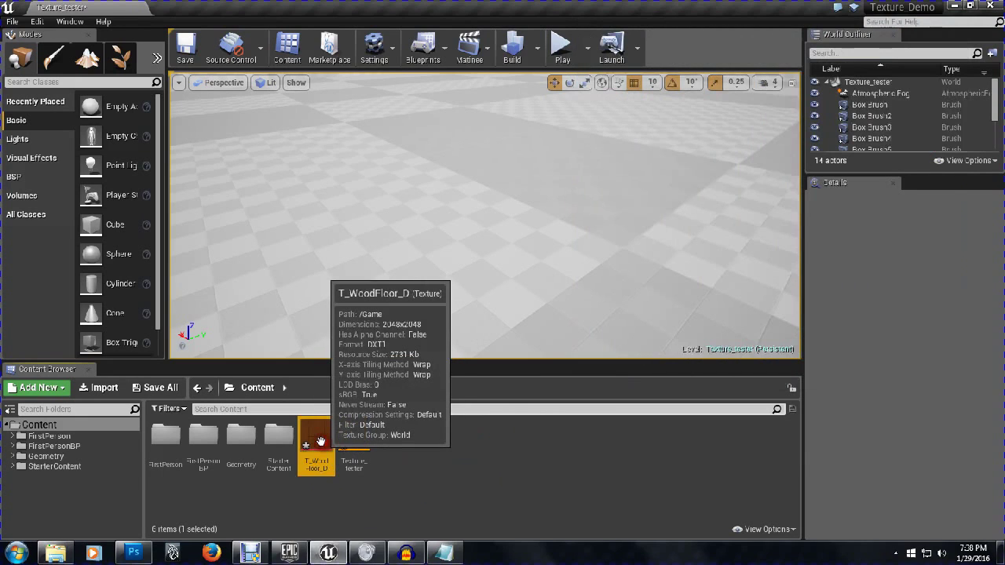
pyautogui.rightClick(322, 442)
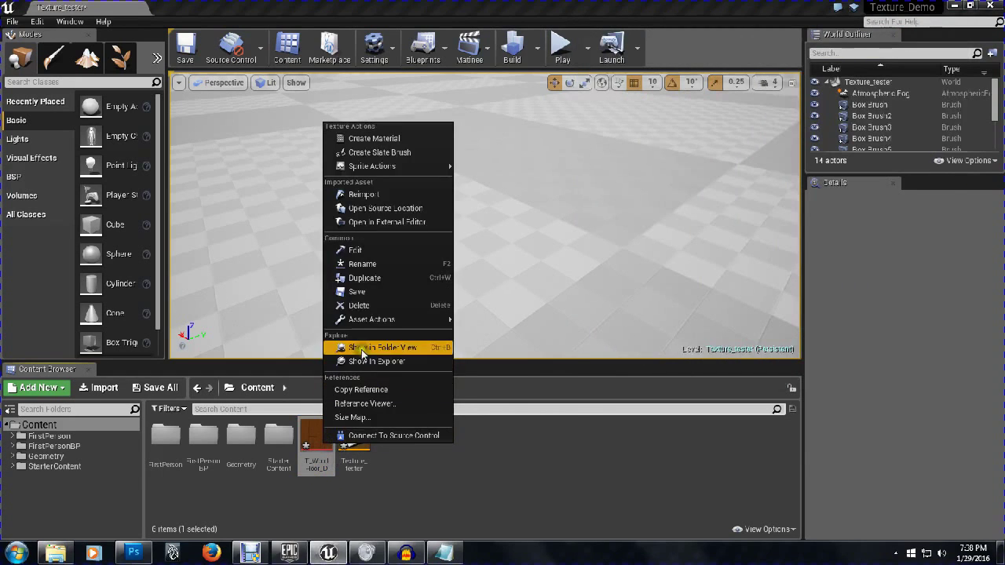
pyautogui.click(396, 139)
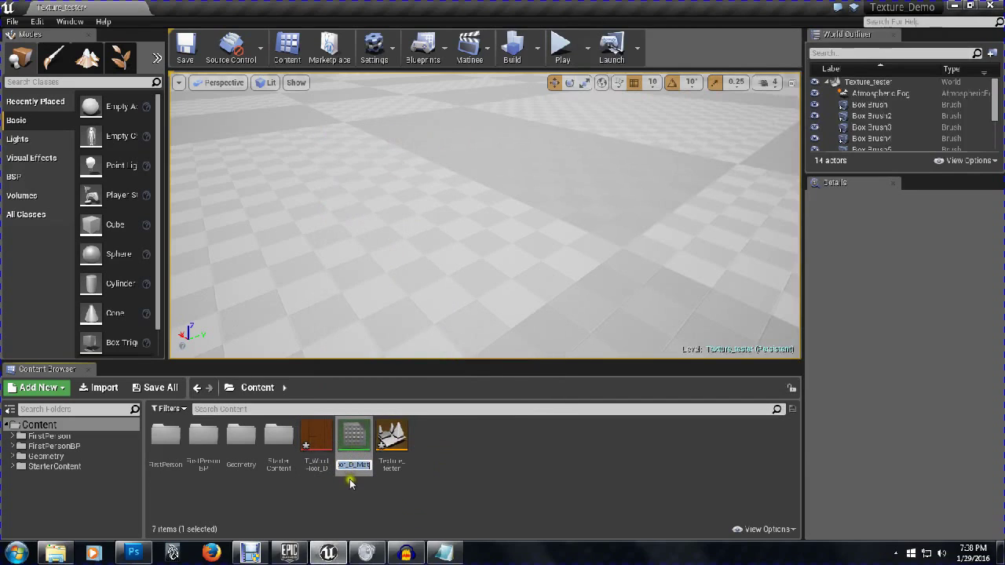
pyautogui.click(458, 484)
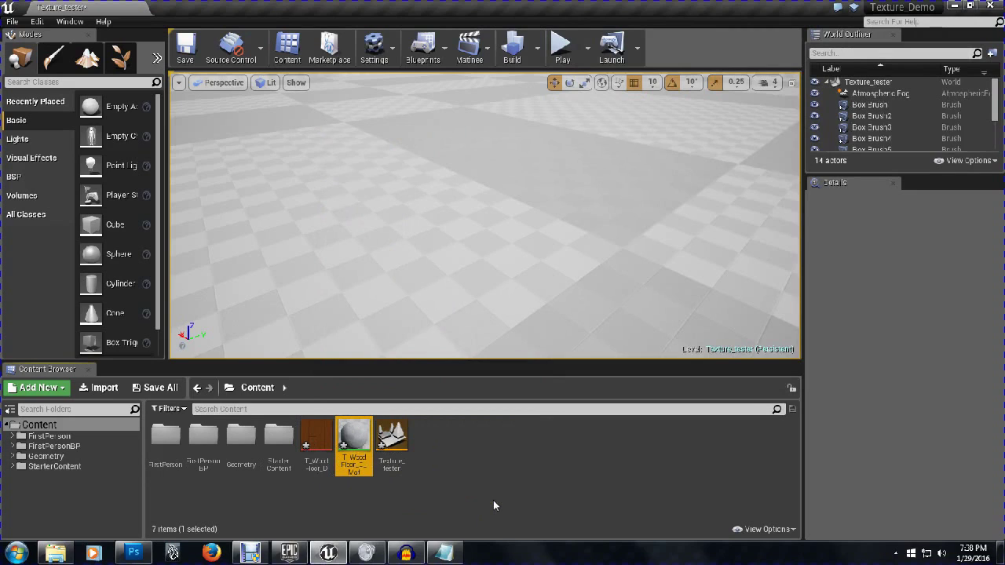
pyautogui.click(538, 467)
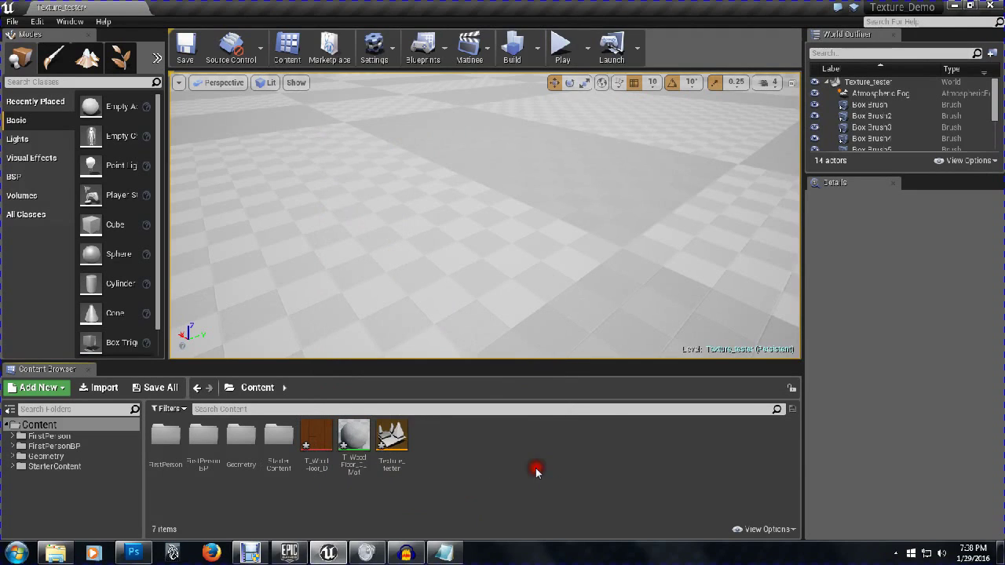
pyautogui.click(354, 444)
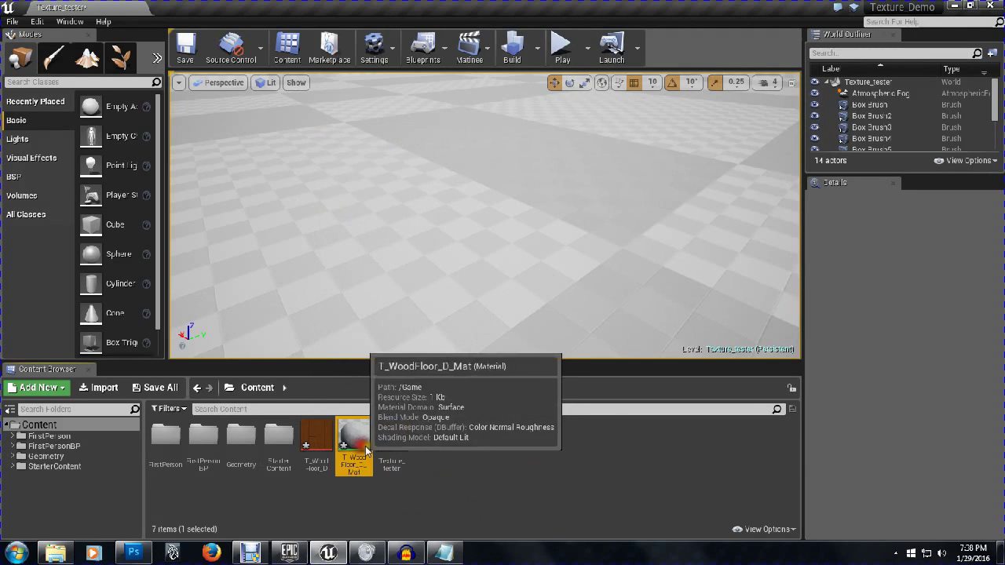
pyautogui.click(471, 469)
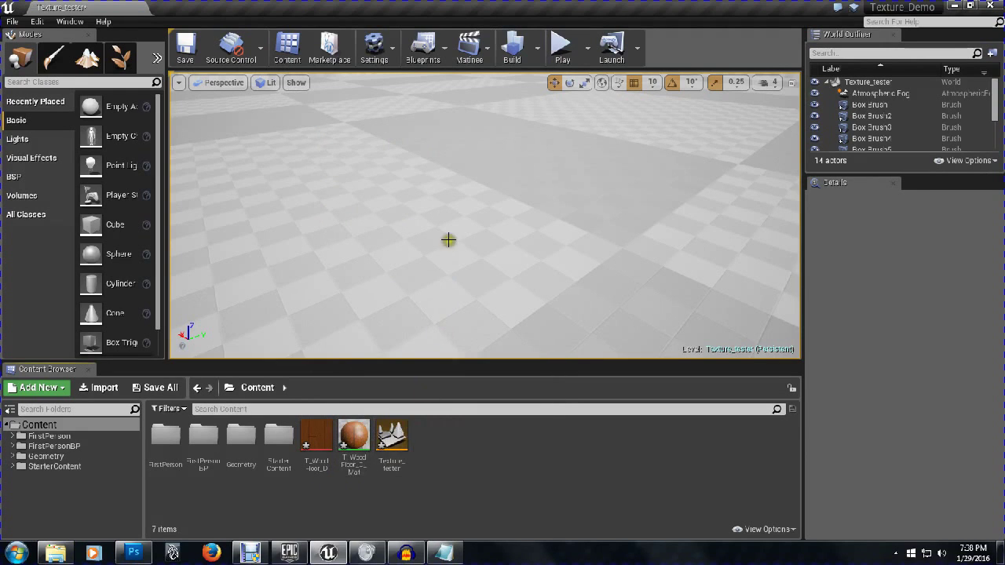
# Step: Apply T_WoodFloor_D_Mat to each of the room's floor sections in the level
pyautogui.moveTo(449, 240); pyautogui.dragTo(477, 427)
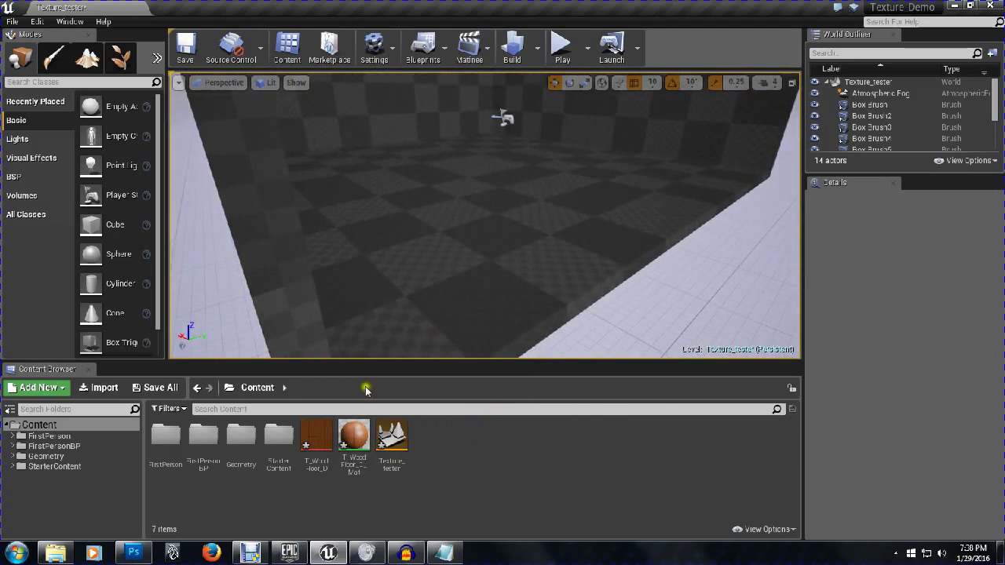
pyautogui.moveTo(353, 442); pyautogui.dragTo(424, 286)
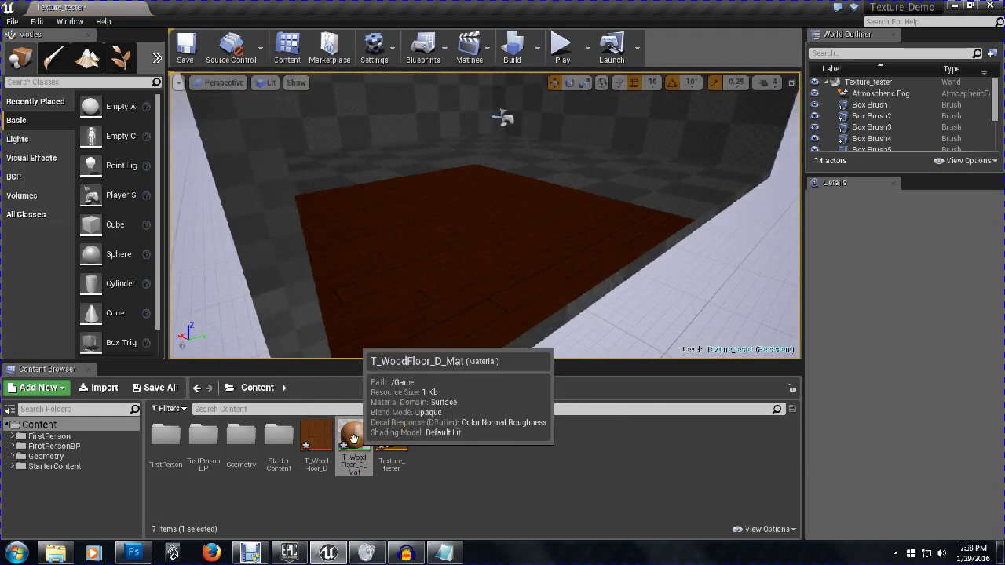
pyautogui.moveTo(353, 442); pyautogui.dragTo(591, 153)
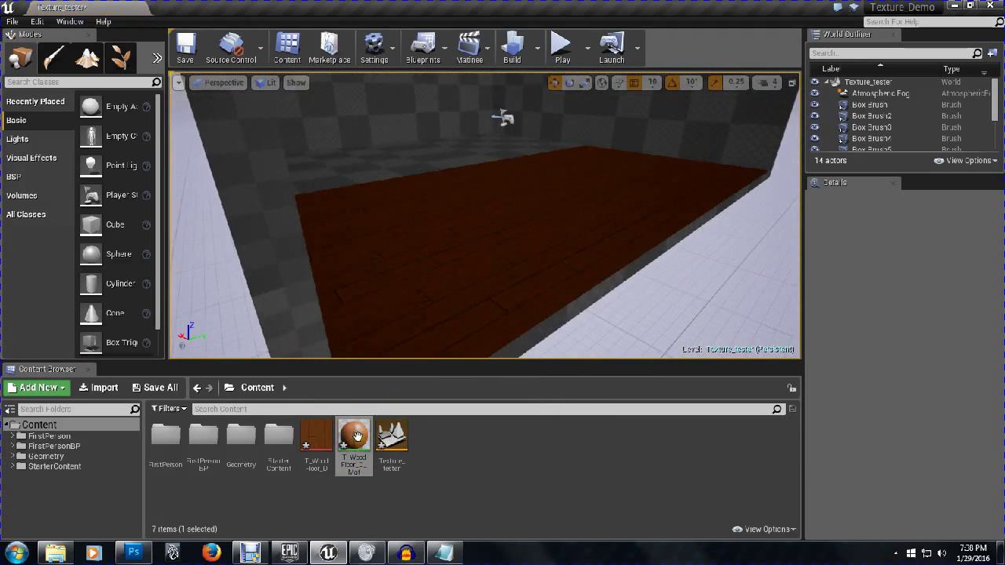
pyautogui.moveTo(353, 441); pyautogui.dragTo(348, 195)
pyautogui.moveTo(353, 441); pyautogui.dragTo(466, 143)
# Step: Inspect the plank joints and tiling seams on the textured floor up close, and return to T_WoodFloor.psd in Photoshop
pyautogui.moveTo(546, 235)
pyautogui.mouseDown()
pyautogui.moveTo(502, 189)
pyautogui.moveTo(510, 216)
pyautogui.moveTo(550, 240)
pyautogui.moveTo(537, 270)
pyautogui.moveTo(534, 247)
pyautogui.moveTo(531, 307)
pyautogui.moveTo(560, 238)
pyautogui.moveTo(558, 217)
pyautogui.moveTo(529, 243)
pyautogui.moveTo(511, 224)
pyautogui.mouseUp()
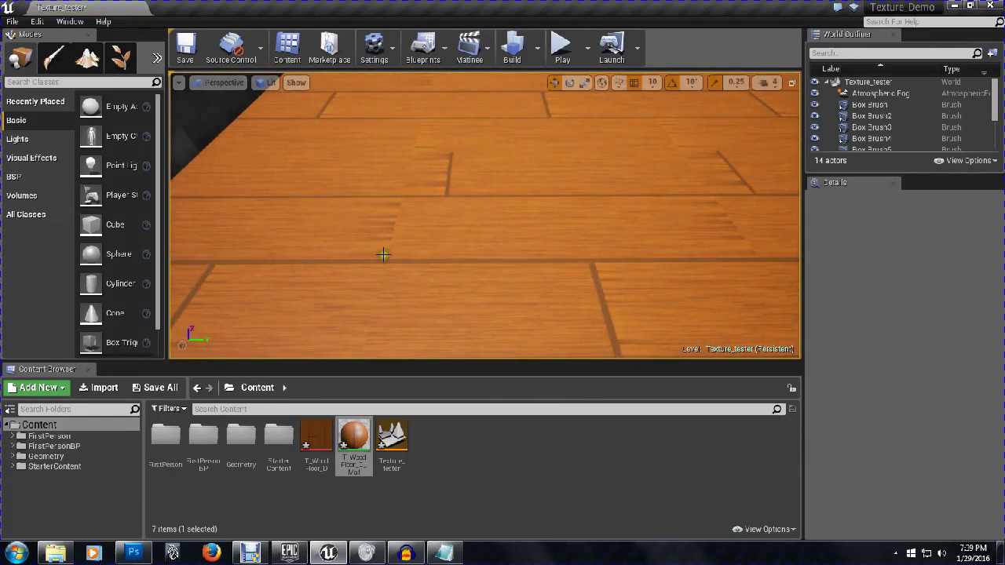
pyautogui.moveTo(369, 253)
pyautogui.mouseDown()
pyautogui.moveTo(541, 191)
pyautogui.moveTo(513, 189)
pyautogui.moveTo(459, 231)
pyautogui.mouseUp()
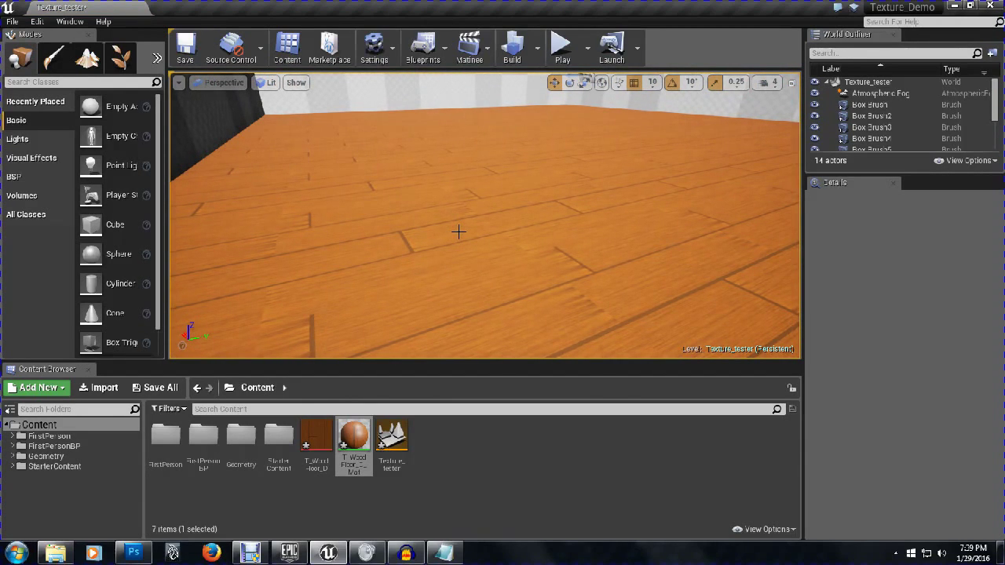
pyautogui.moveTo(458, 232); pyautogui.dragTo(425, 271)
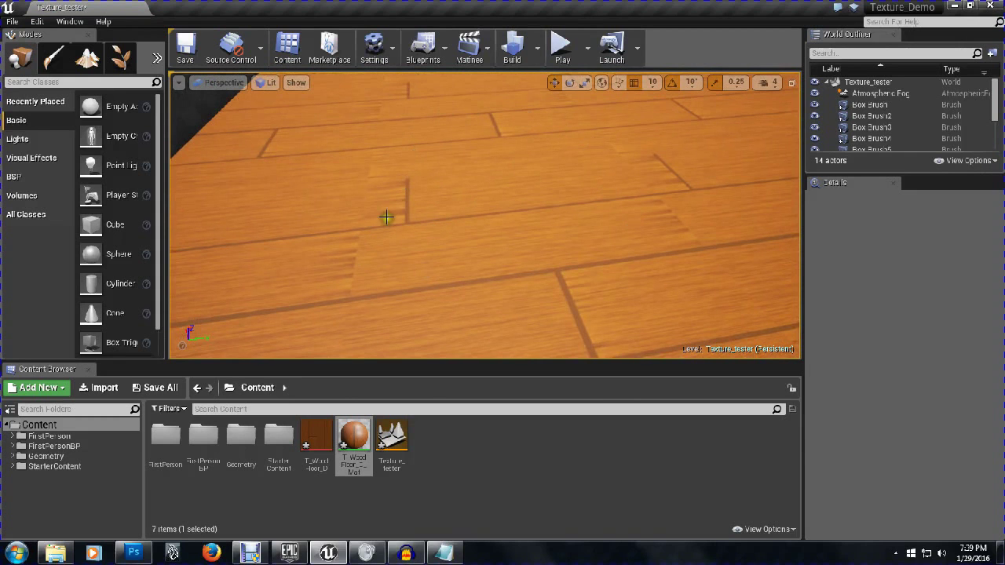
pyautogui.moveTo(401, 255); pyautogui.dragTo(495, 250)
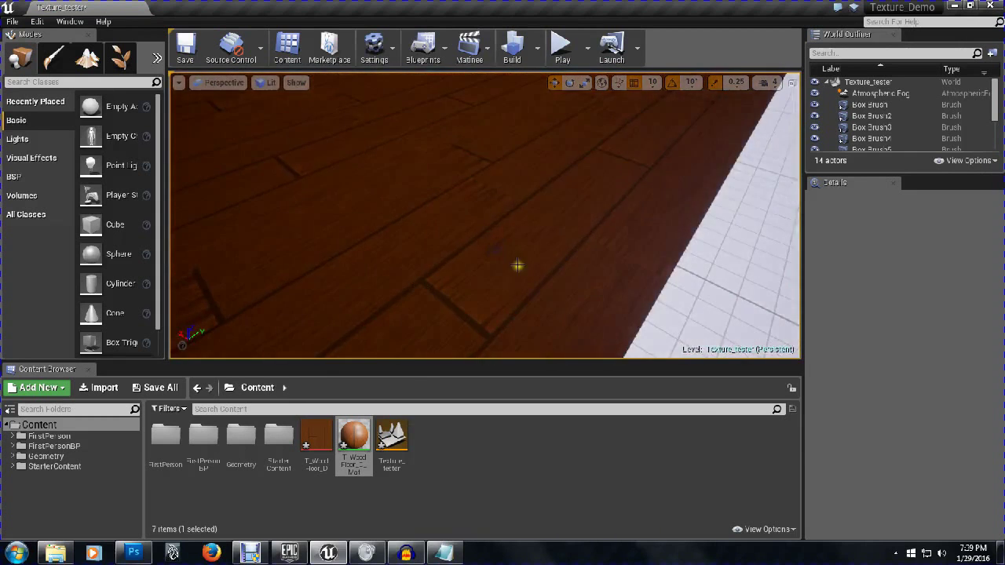
pyautogui.moveTo(607, 173); pyautogui.dragTo(433, 221)
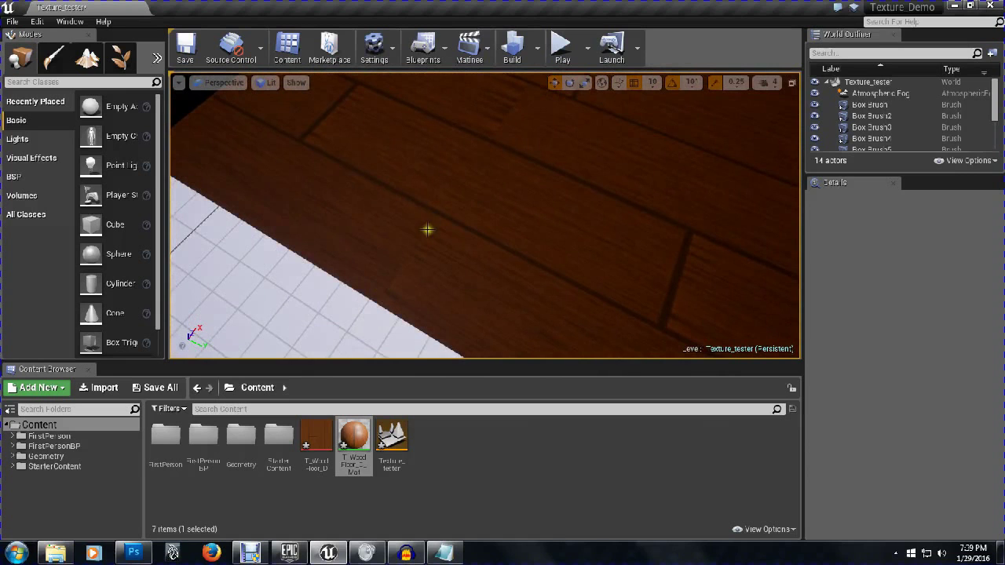
pyautogui.moveTo(449, 238); pyautogui.dragTo(628, 190)
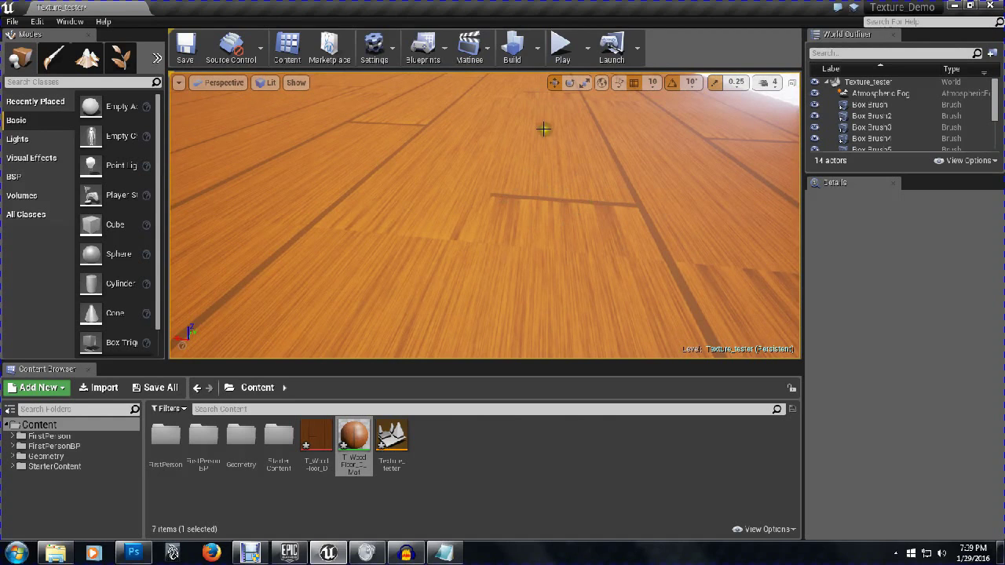
pyautogui.moveTo(568, 124); pyautogui.dragTo(532, 128)
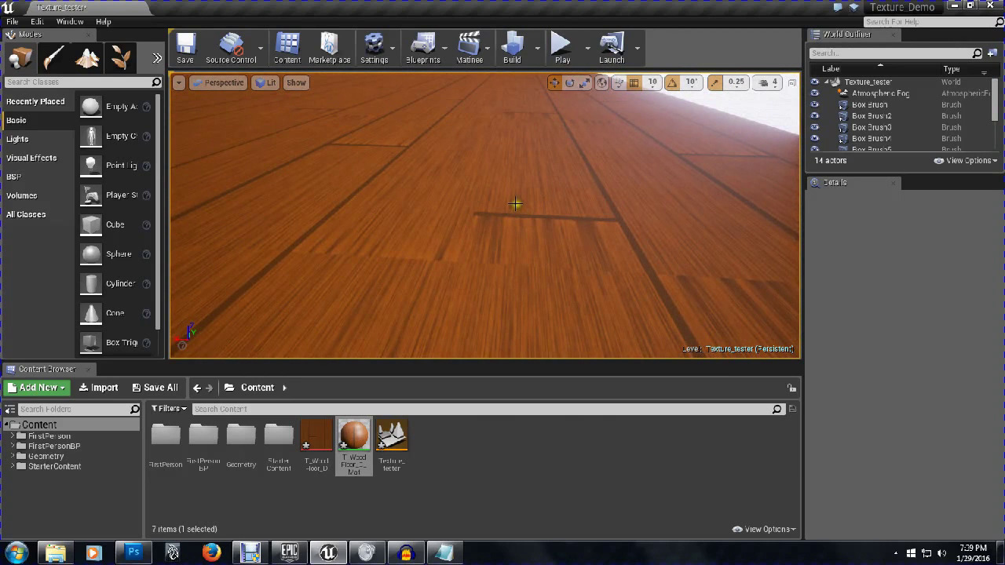
pyautogui.click(134, 553)
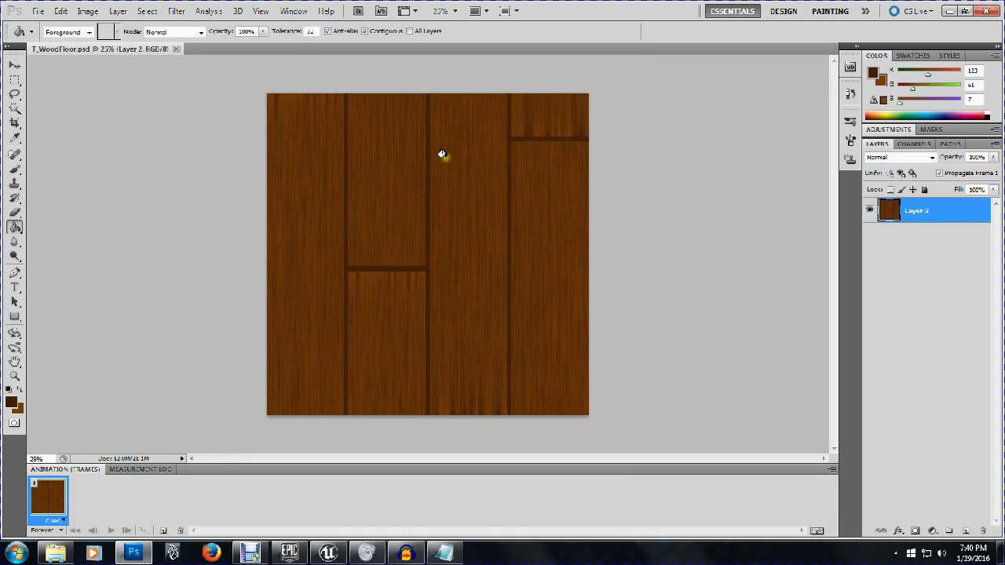
# Step: Select the entire canvas, crop the image to it, and clear the selection
pyautogui.click(14, 80)
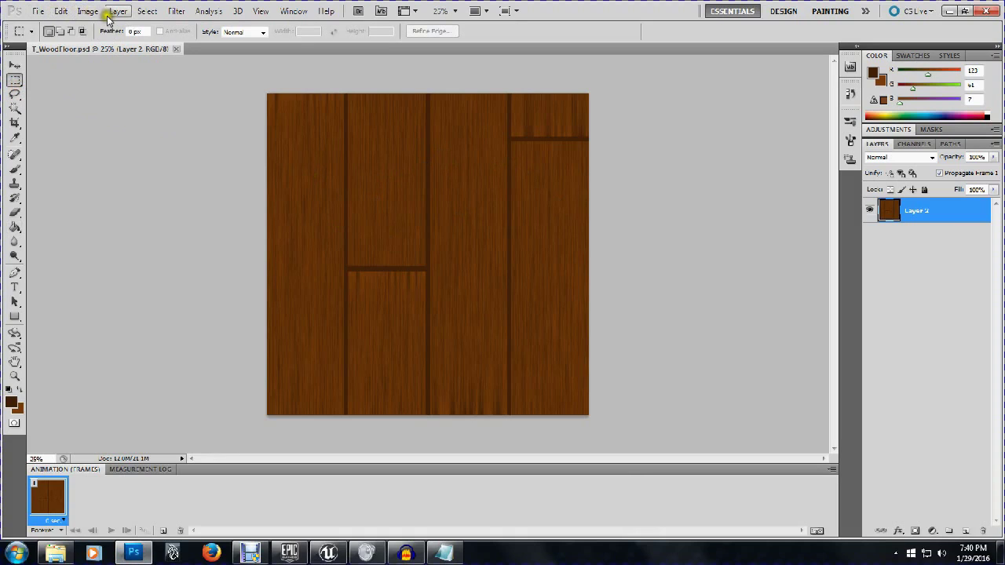
pyautogui.click(146, 11)
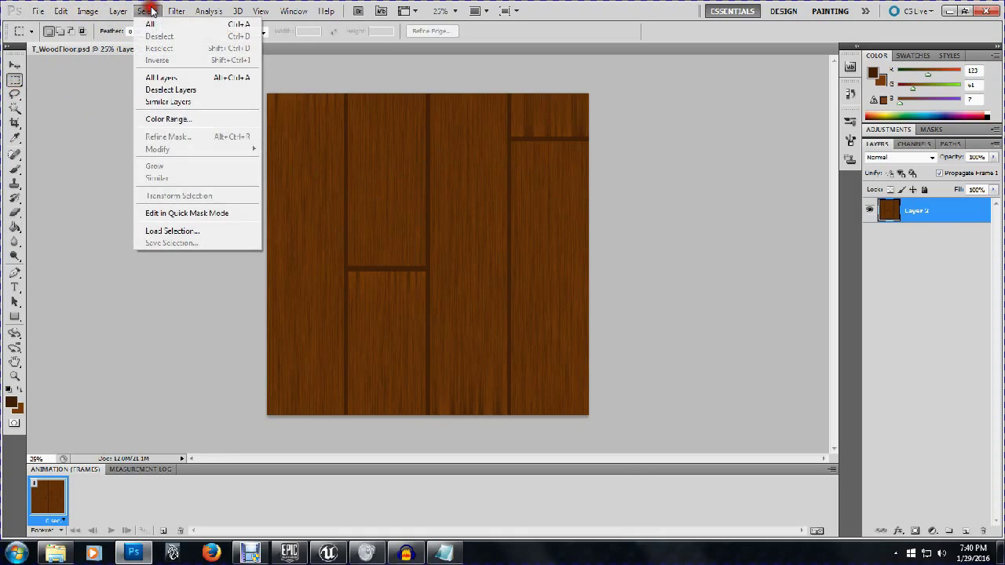
pyautogui.click(151, 22)
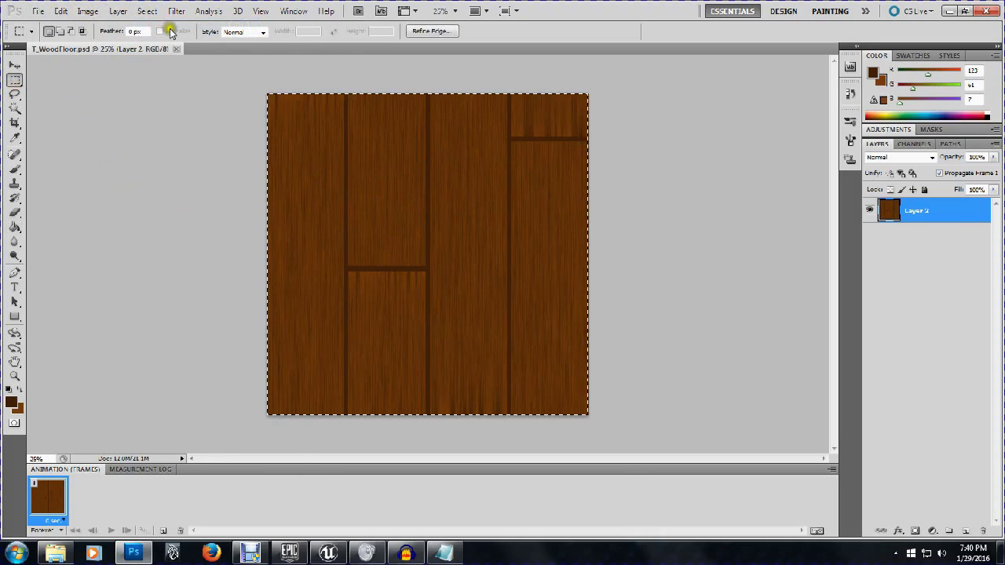
pyautogui.click(85, 14)
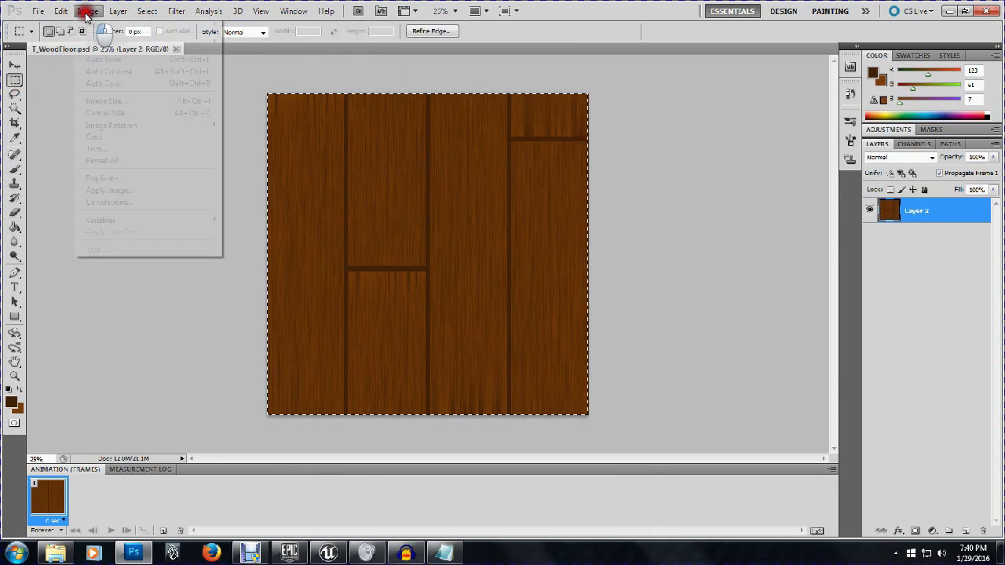
pyautogui.click(135, 138)
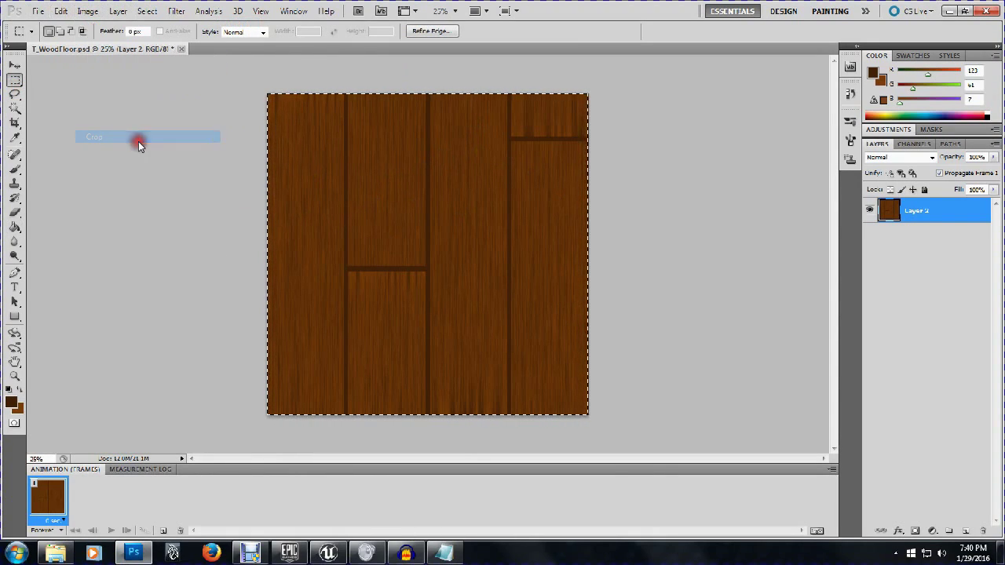
pyautogui.click(15, 80)
pyautogui.click(68, 85)
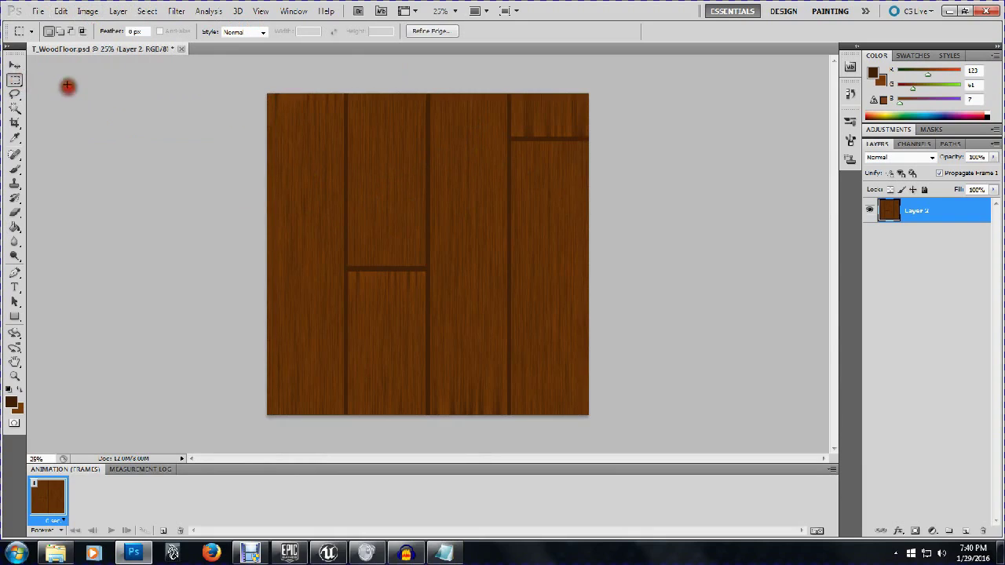
# Step: Reselect the whole canvas and try shifting its contents with the Move tool
pyautogui.hotkey('ctrl', 'a')
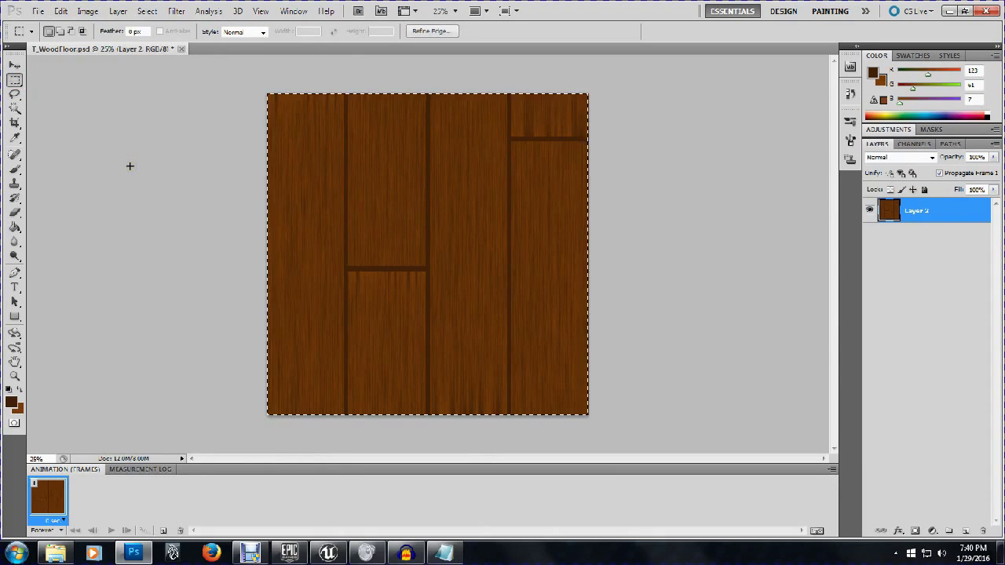
pyautogui.click(106, 133)
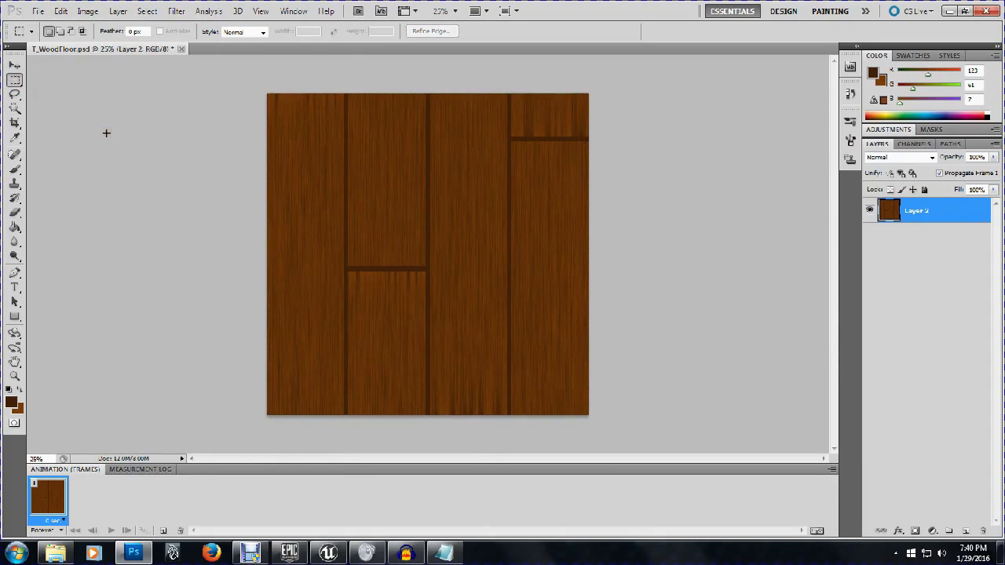
pyautogui.hotkey('ctrl', 'a')
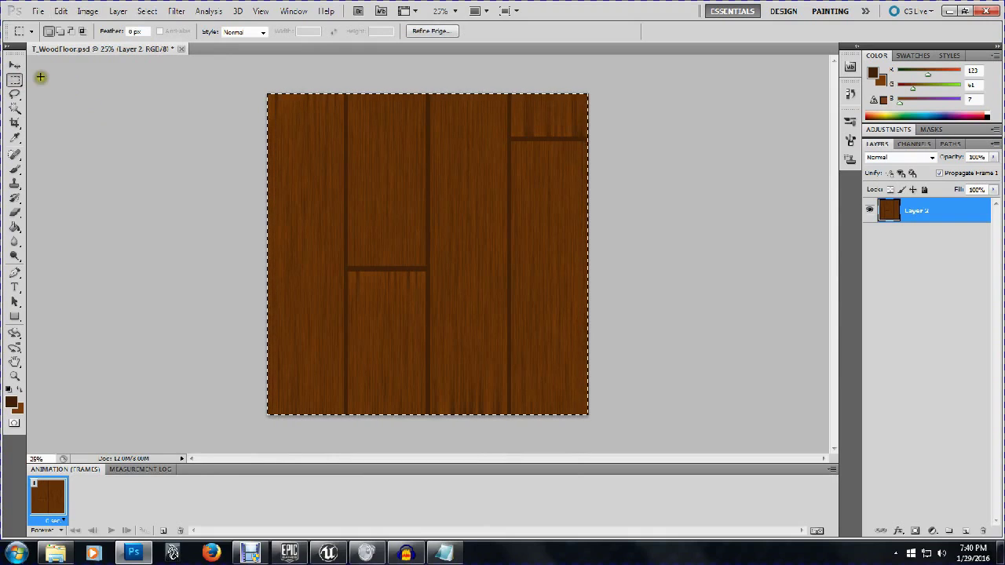
pyautogui.click(15, 65)
pyautogui.click(399, 148)
pyautogui.moveTo(398, 148); pyautogui.dragTo(428, 176)
# Step: Step back to before the layer merge and merge Layer 2 and Layer 3 again
pyautogui.hotkey('ctrl', 'z')
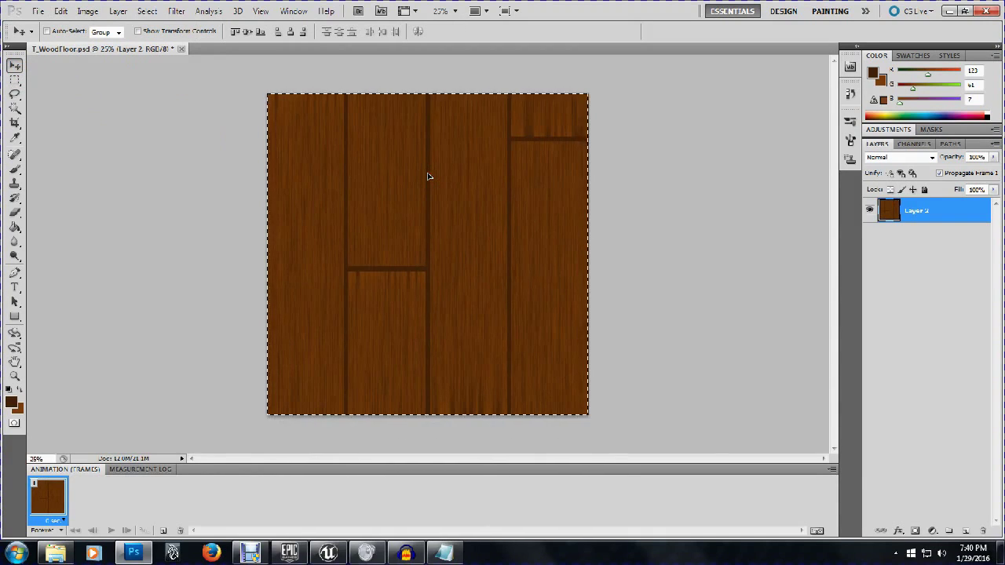
pyautogui.hotkey('ctrl', 'alt', 'z')
pyautogui.hotkey('ctrl', 'alt', 'z')
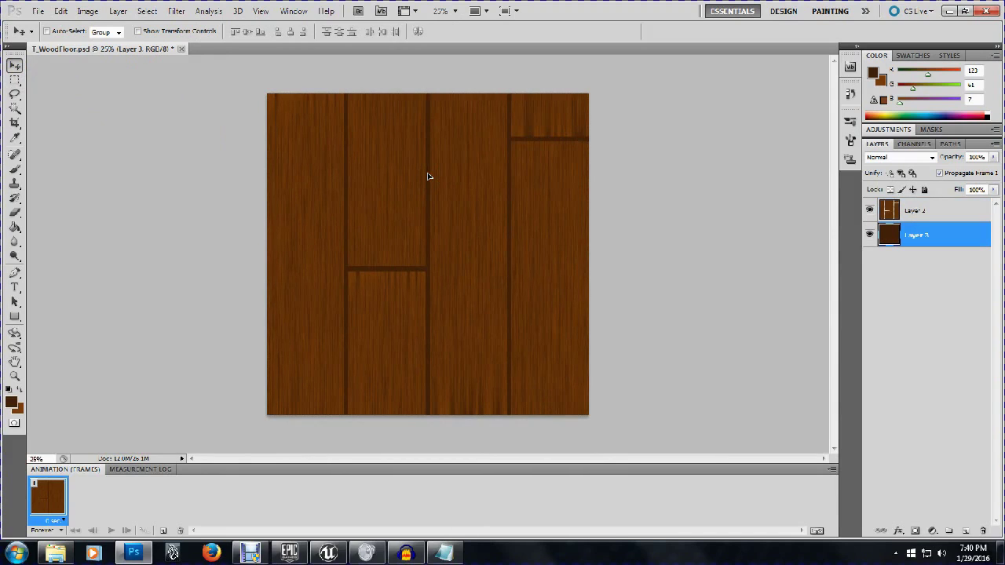
pyautogui.keyDown('shift'); pyautogui.click(910, 211); pyautogui.keyUp('shift')
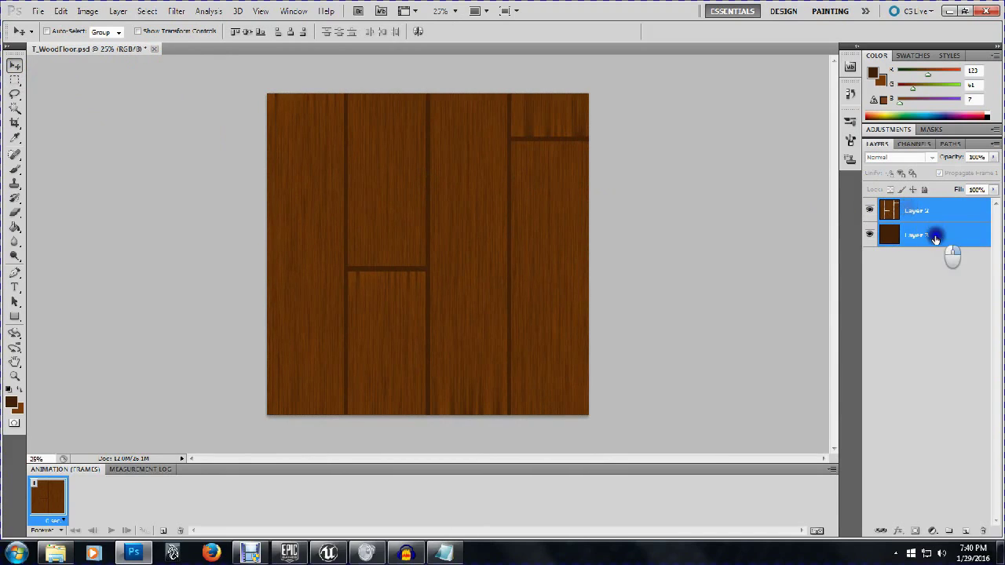
pyautogui.rightClick(935, 236)
pyautogui.click(868, 504)
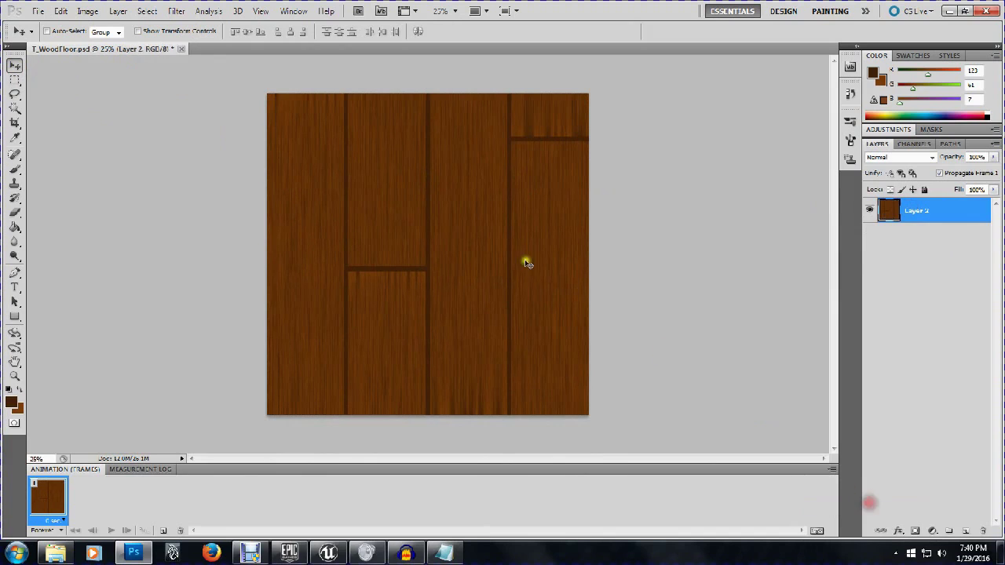
# Step: Try moving the merged wood layer within the canvas and undo the move
pyautogui.moveTo(451, 191); pyautogui.dragTo(386, 306)
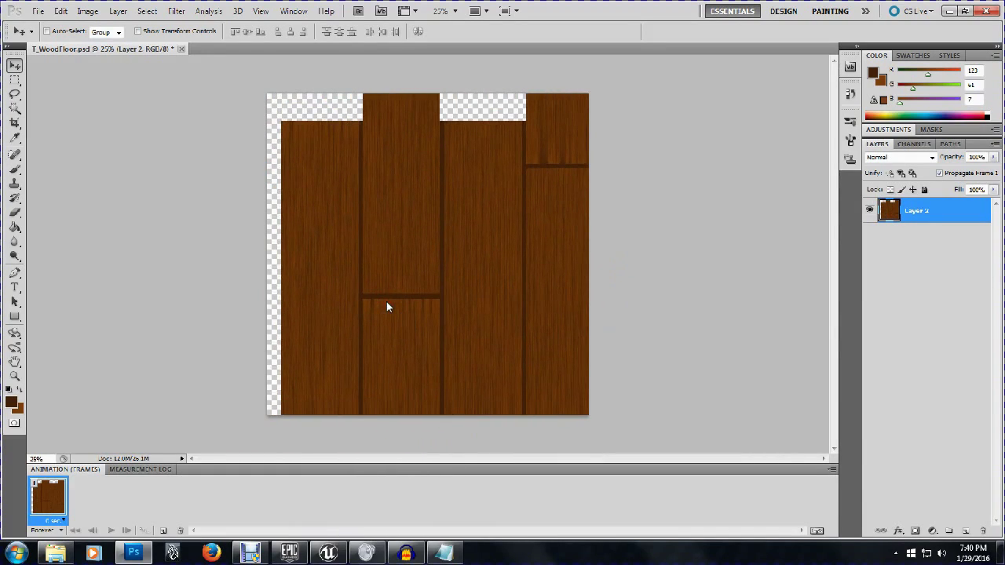
pyautogui.hotkey('ctrl', 'z')
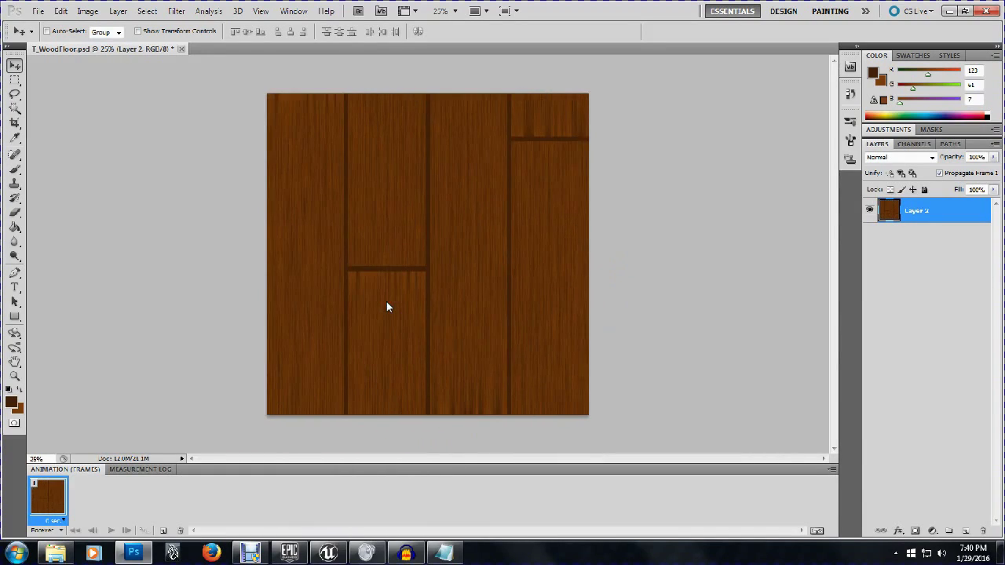
# Step: Select the entire canvas, crop away the layer content beyond its edges, and deselect
pyautogui.click(147, 11)
pyautogui.click(149, 24)
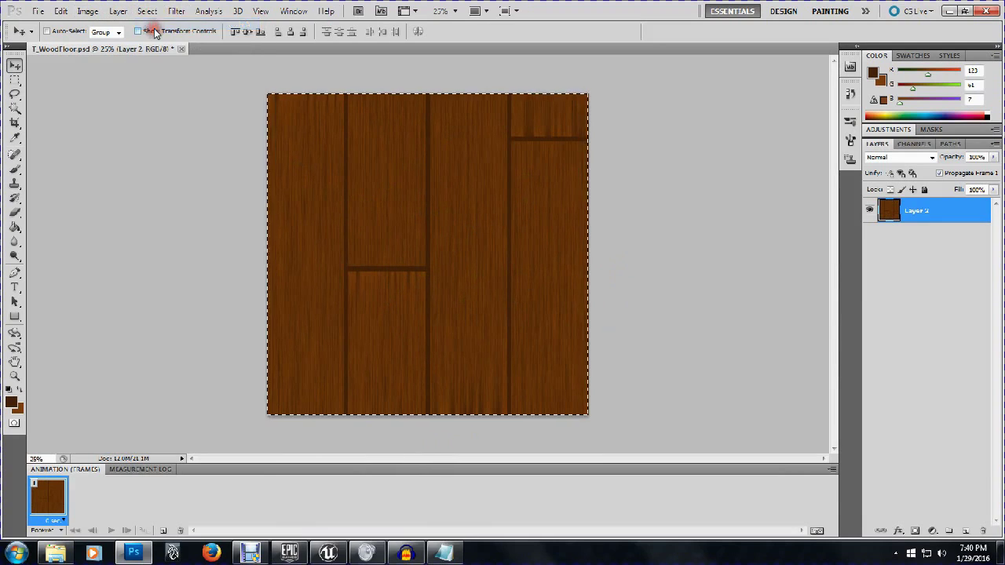
pyautogui.click(87, 11)
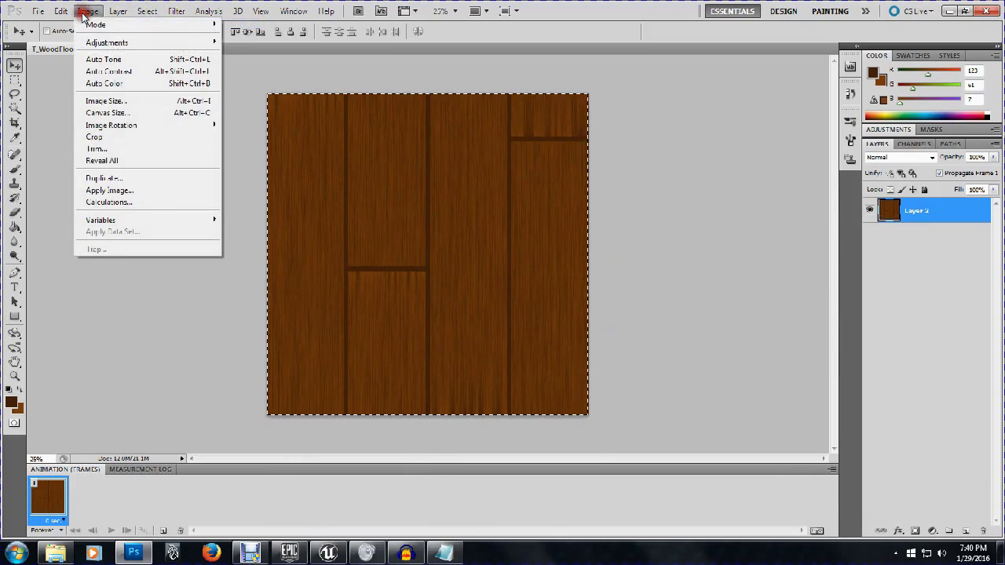
pyautogui.click(121, 140)
pyautogui.click(15, 79)
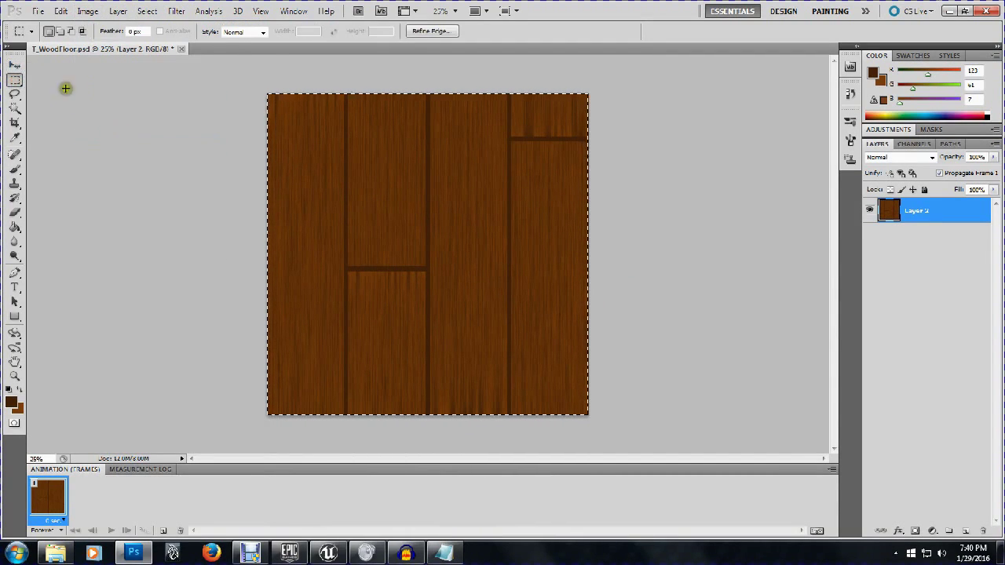
pyautogui.hotkey('ctrl', 'd')
# Step: Try moving the cropped layer, undo the move, and draw and clear a trial rectangular selection over the upper-left planks
pyautogui.press('v')
pyautogui.moveTo(364, 148); pyautogui.dragTo(351, 180)
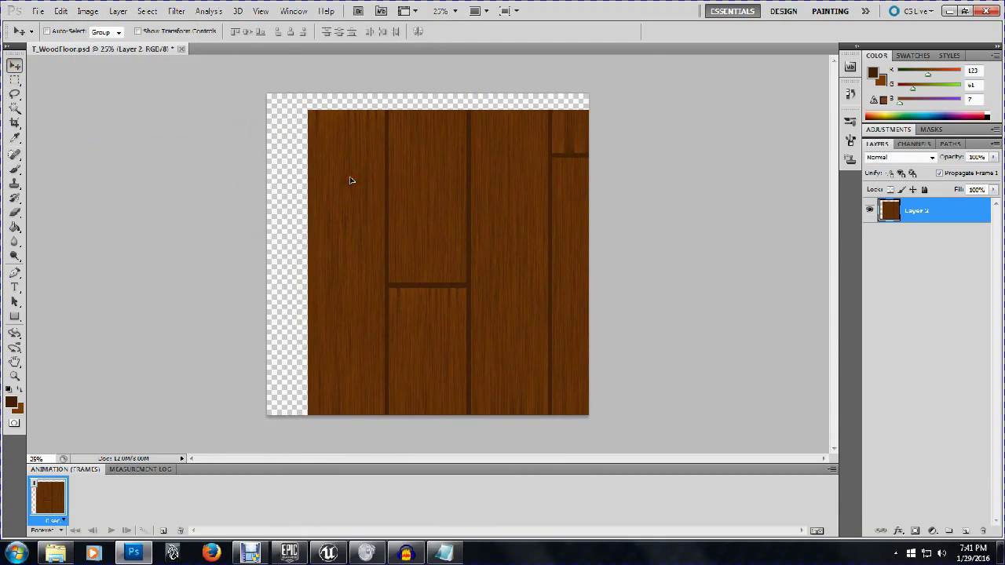
pyautogui.hotkey('ctrl', 'z')
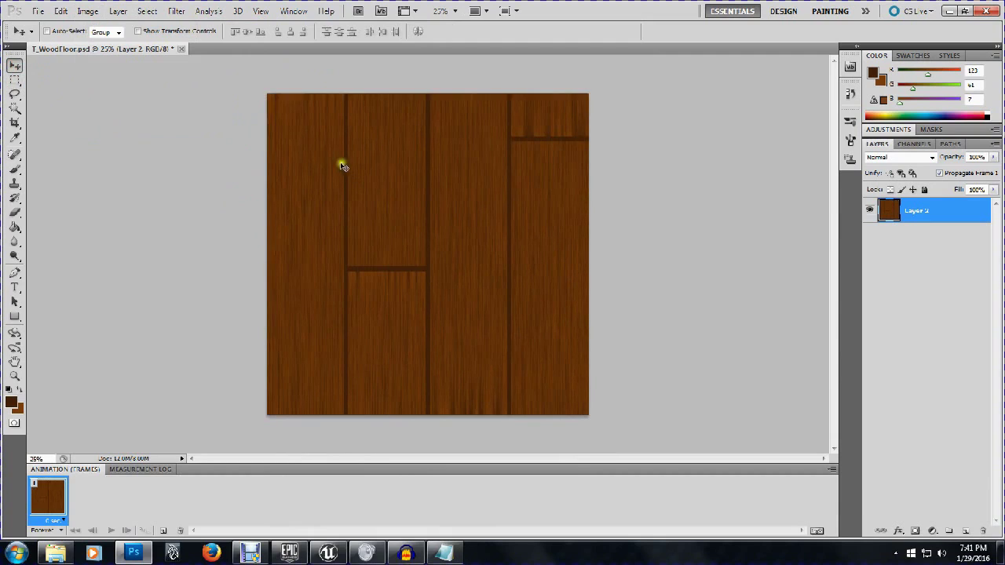
pyautogui.click(14, 80)
pyautogui.moveTo(269, 102); pyautogui.dragTo(401, 253)
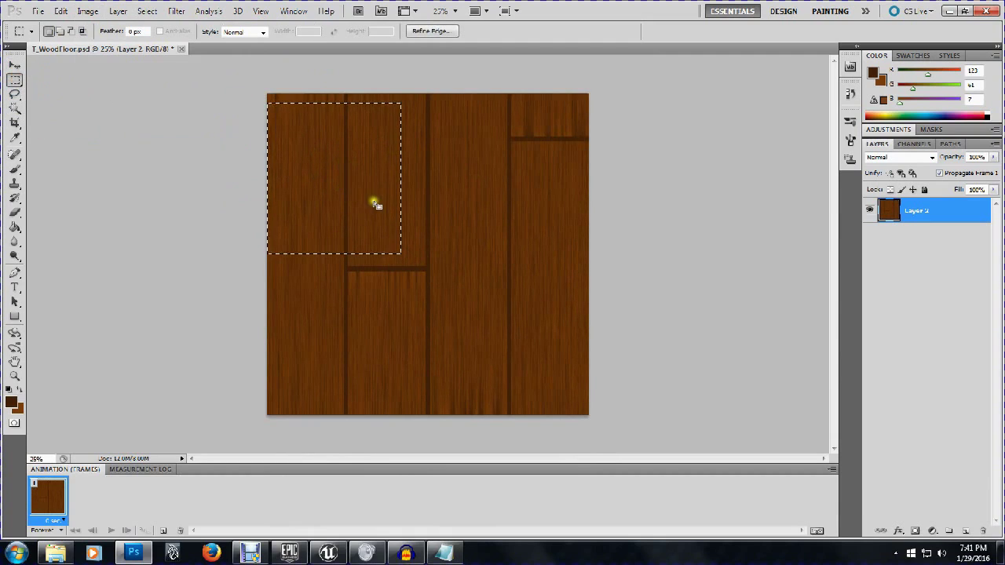
pyautogui.click(104, 175)
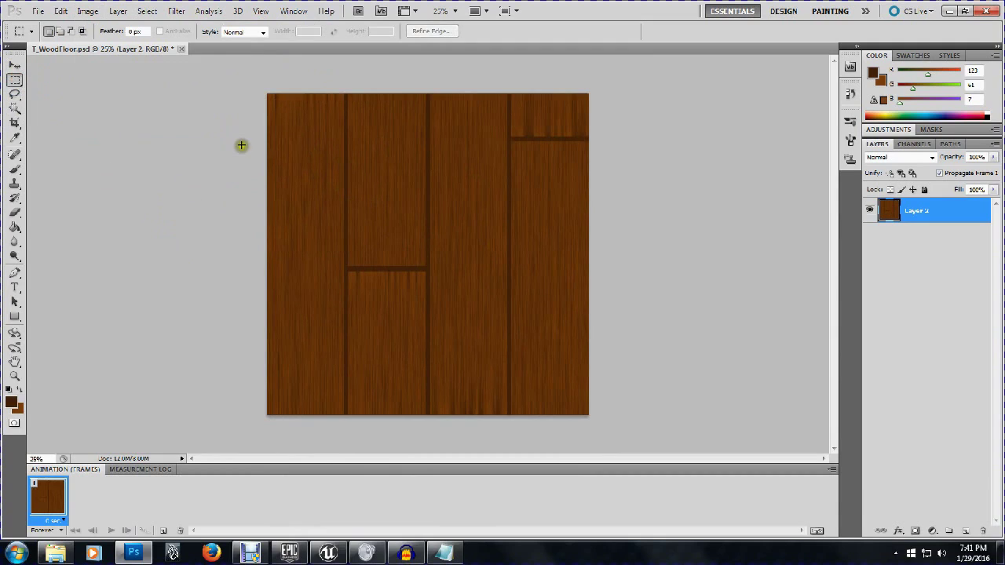
pyautogui.click(140, 14)
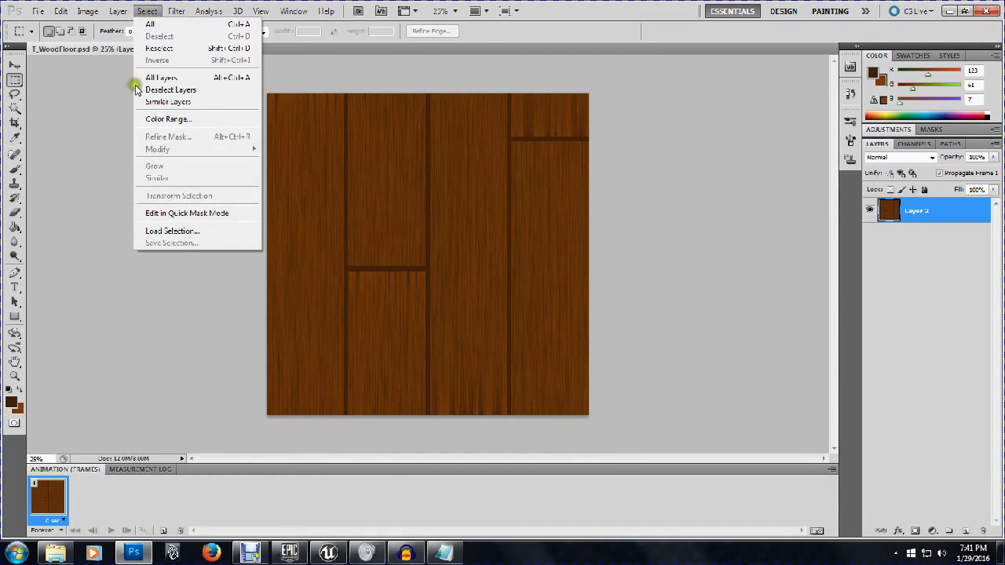
pyautogui.click(82, 160)
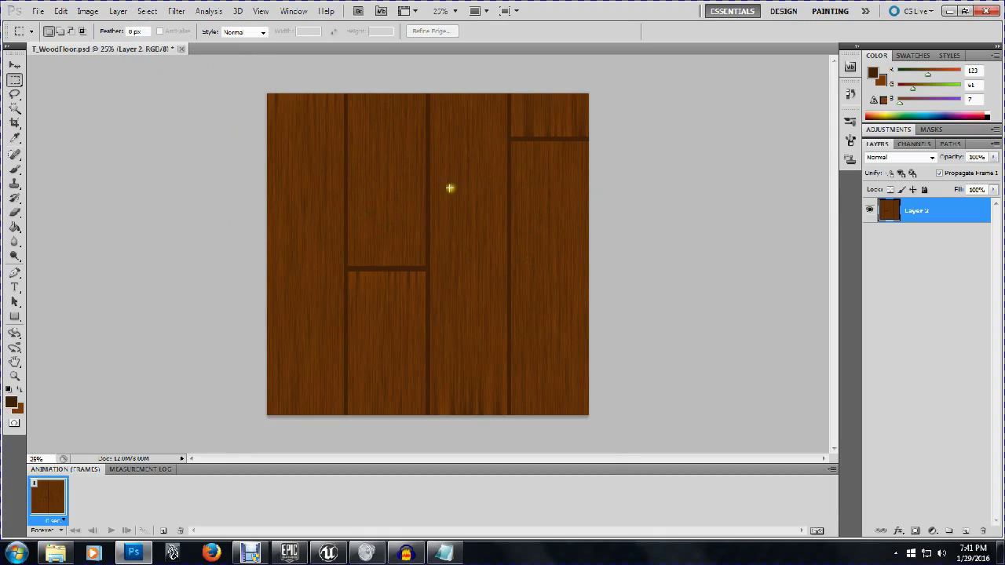
# Step: Start the Offset filter on the wood texture with Wrap Around and set the vertical offset to 0 pixels
pyautogui.click(177, 11)
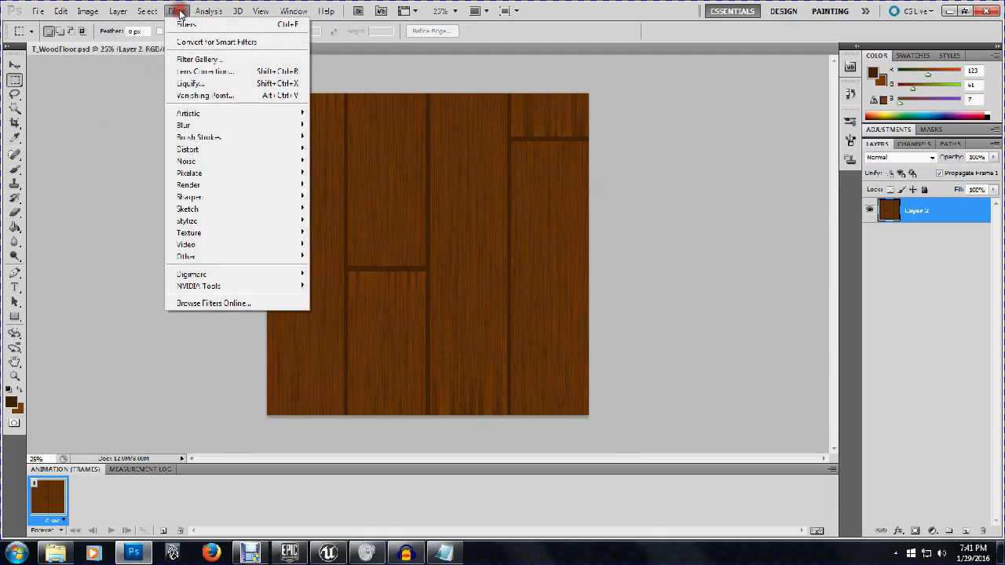
pyautogui.moveTo(253, 256)
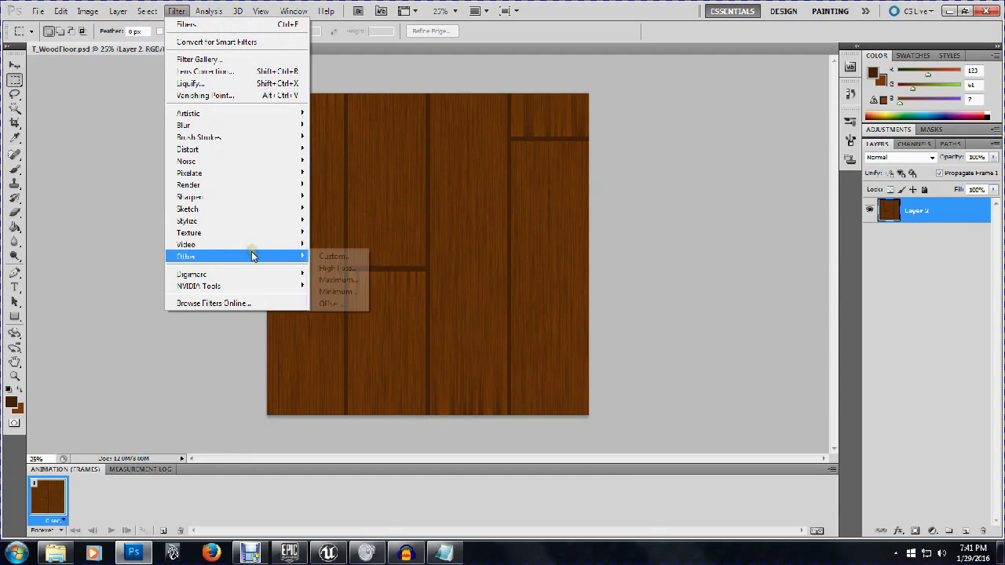
pyautogui.click(346, 304)
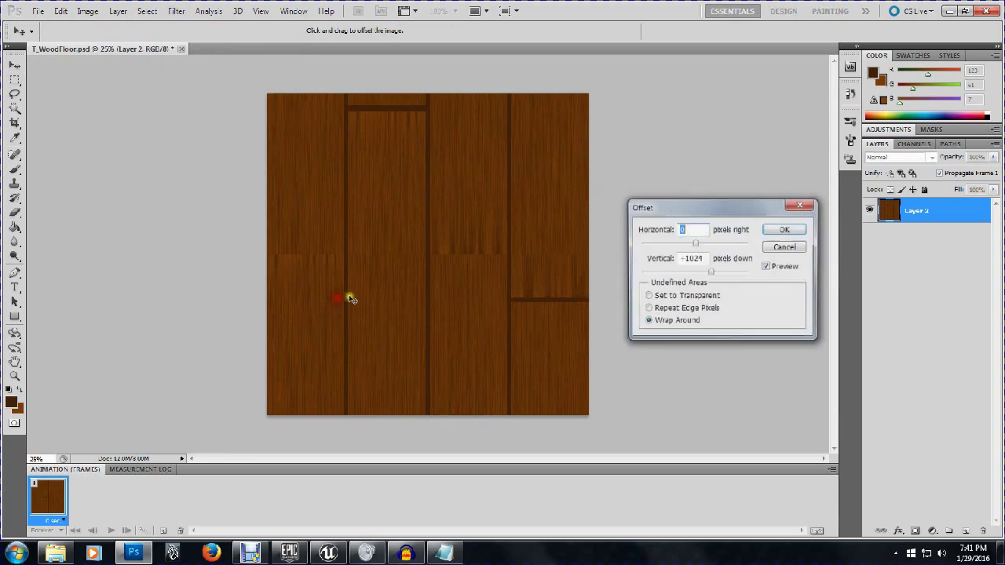
pyautogui.moveTo(669, 209); pyautogui.dragTo(670, 169)
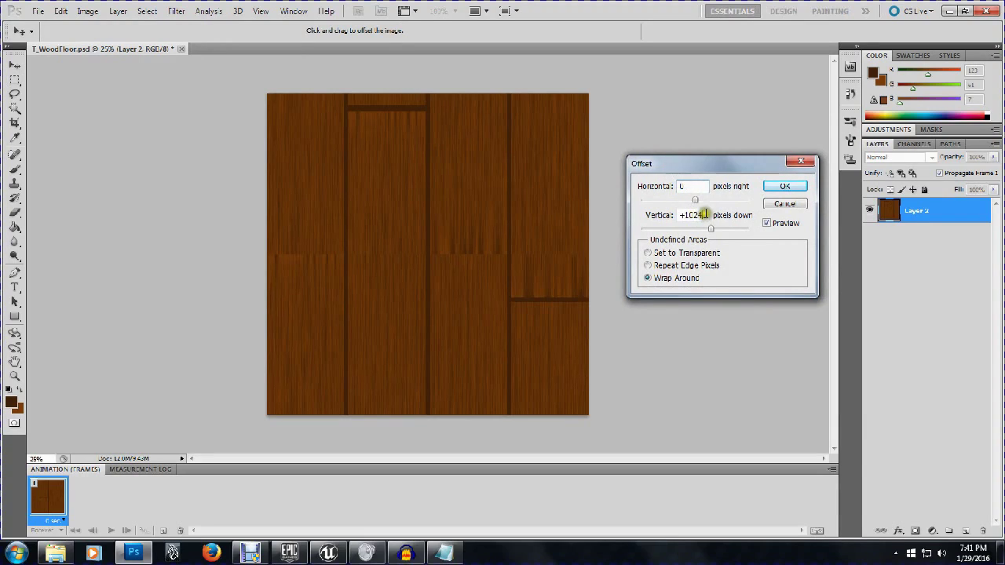
pyautogui.click(654, 217)
pyautogui.write('0')
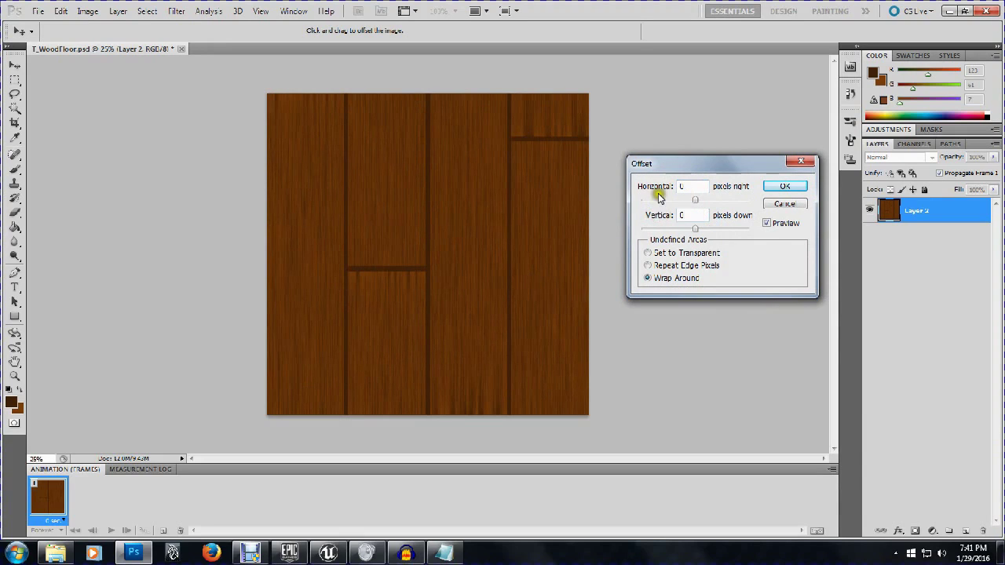
# Step: Try various positive and negative horizontal offsets to preview how the wood texture wraps around its side edges
pyautogui.click(685, 187)
pyautogui.click(690, 184)
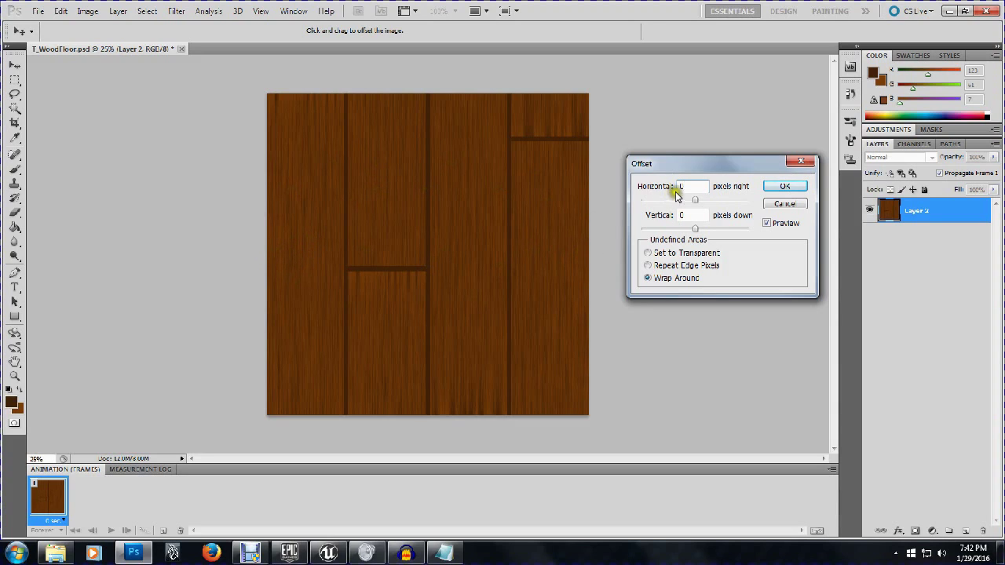
pyautogui.moveTo(668, 194); pyautogui.dragTo(712, 199)
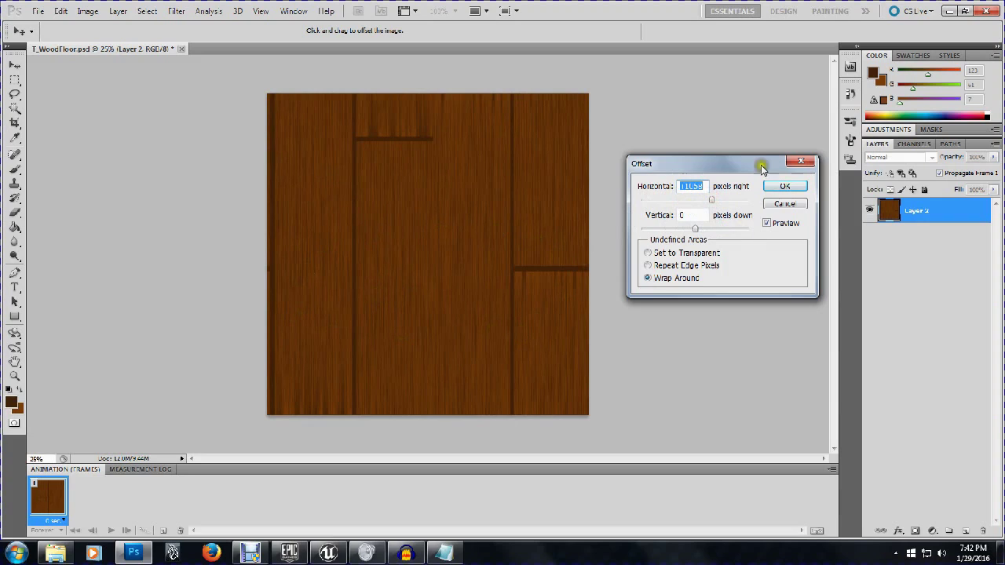
pyautogui.moveTo(704, 188); pyautogui.dragTo(669, 181)
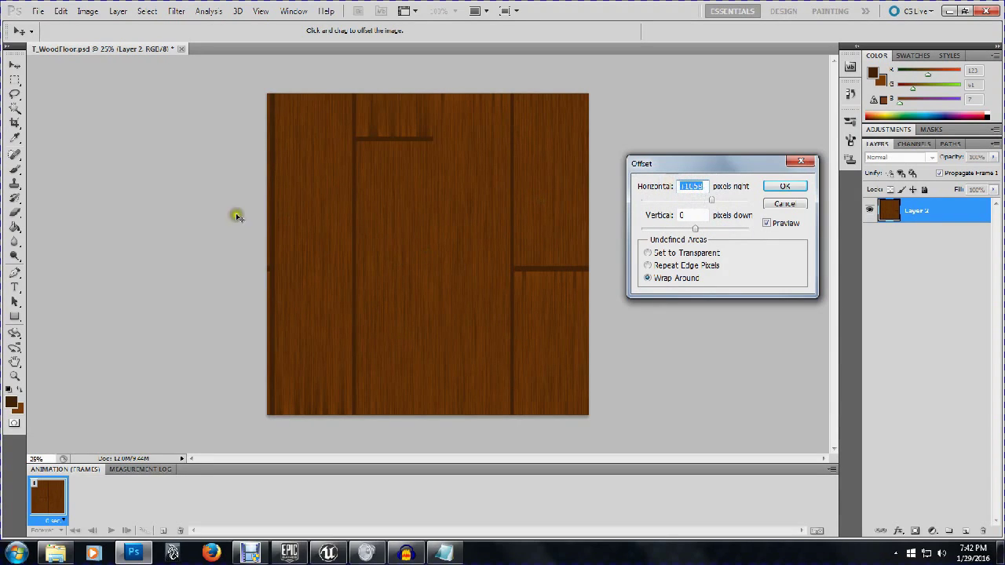
pyautogui.click(657, 199)
pyautogui.click(709, 199)
pyautogui.click(726, 201)
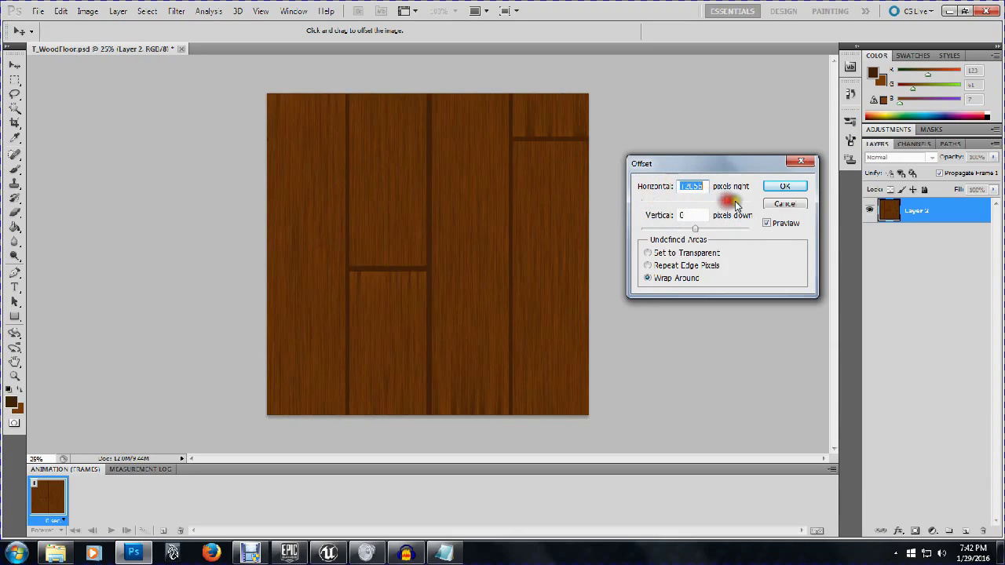
pyautogui.click(735, 201)
pyautogui.click(684, 202)
pyautogui.moveTo(684, 202); pyautogui.dragTo(625, 186)
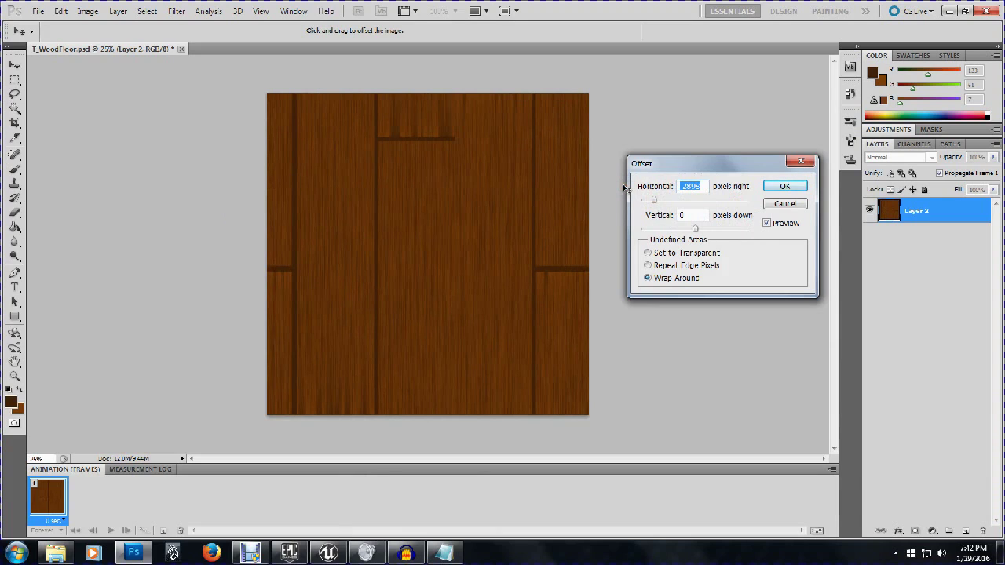
# Step: Compare horizontal offsets of 1024 and 125 pixels, and apply the filter with 1024 pixels
pyautogui.write('1024')
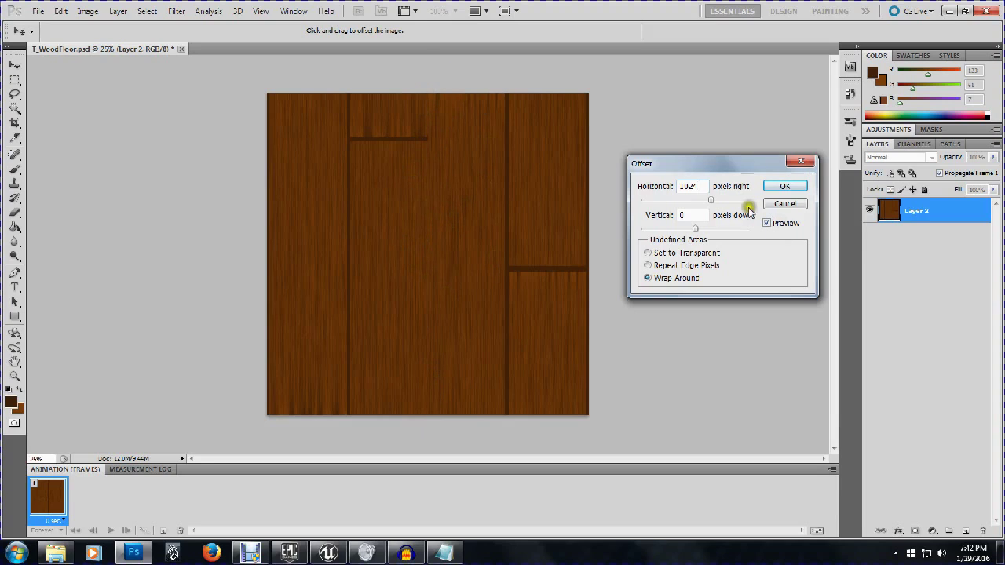
pyautogui.moveTo(705, 186); pyautogui.dragTo(608, 187)
pyautogui.write('125')
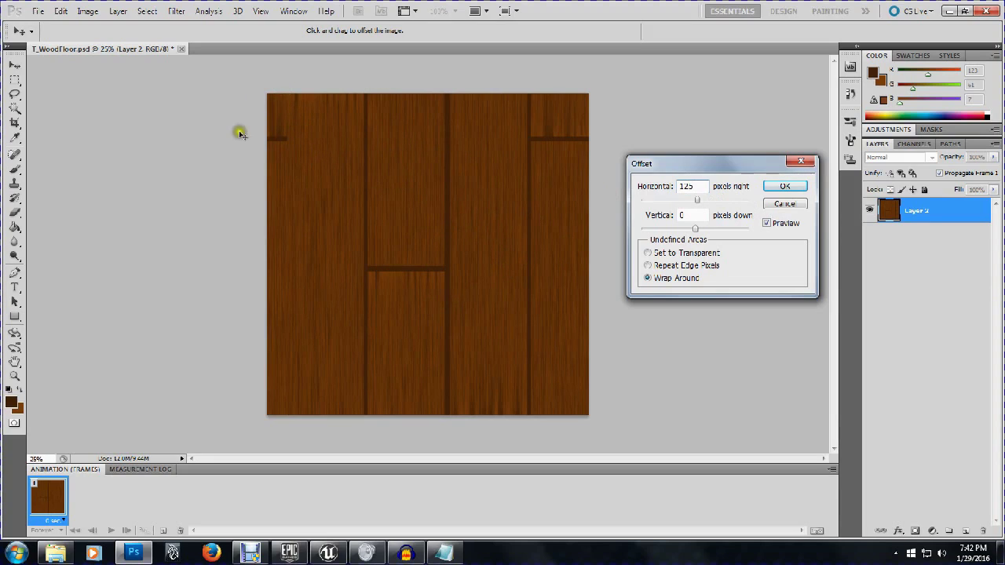
pyautogui.doubleClick(691, 186)
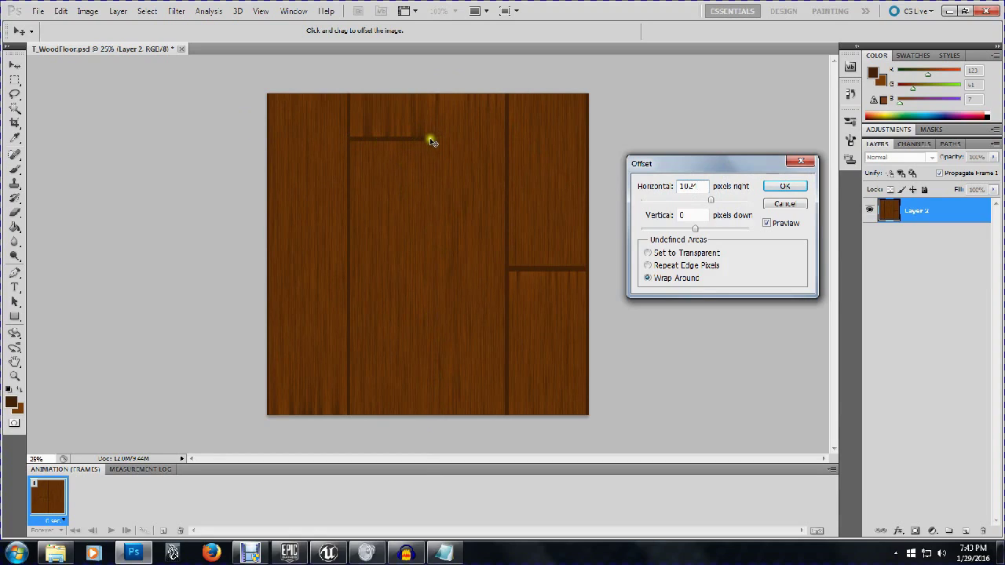
pyautogui.click(783, 186)
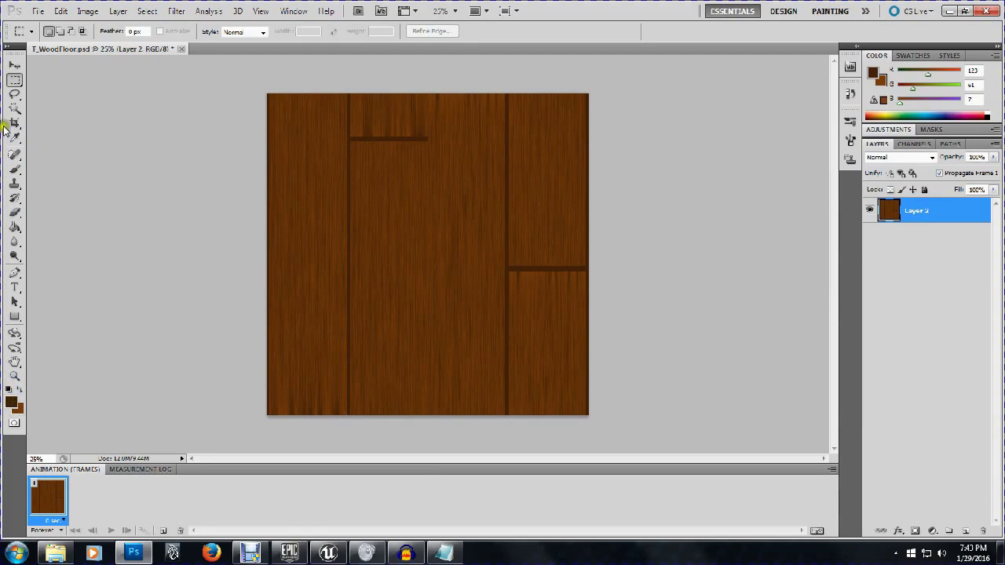
# Step: Activate the Brush tool for painting the dark gaps between planks
pyautogui.click(14, 169)
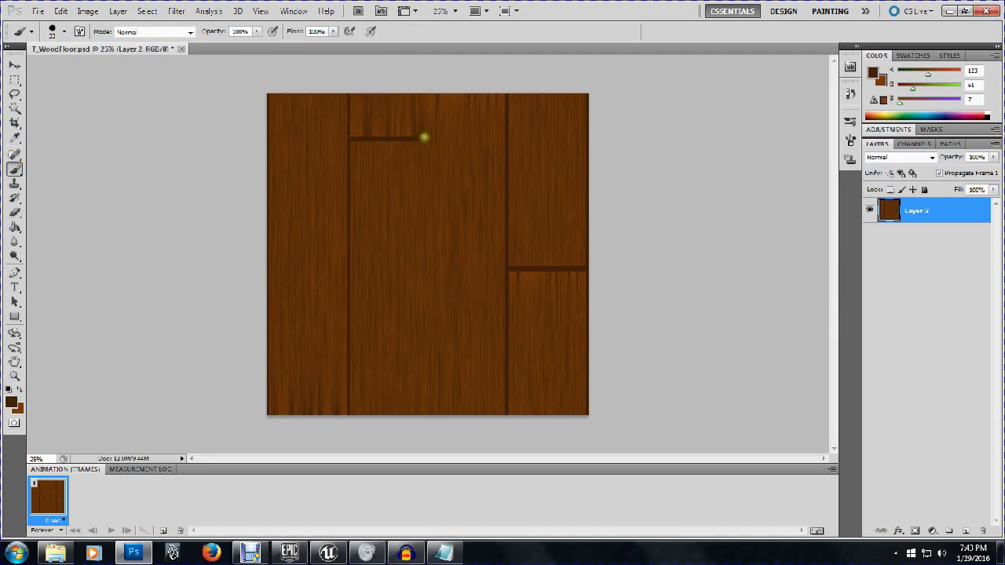
pyautogui.moveTo(424, 138); pyautogui.dragTo(428, 139)
# Step: Try a vertical stroke with a soft round brush on the wide middle plank, and undo it
pyautogui.rightClick(416, 138)
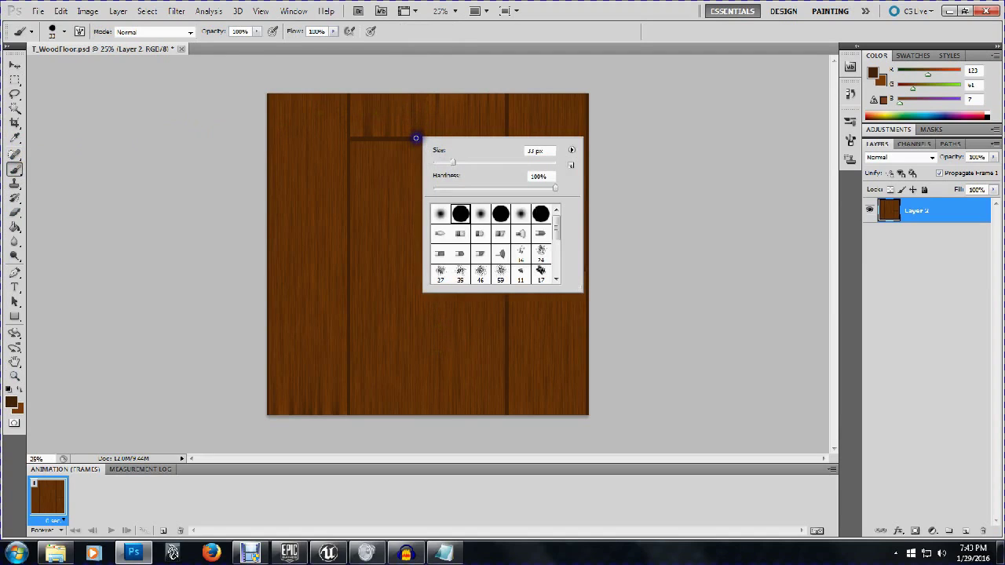
pyautogui.click(440, 215)
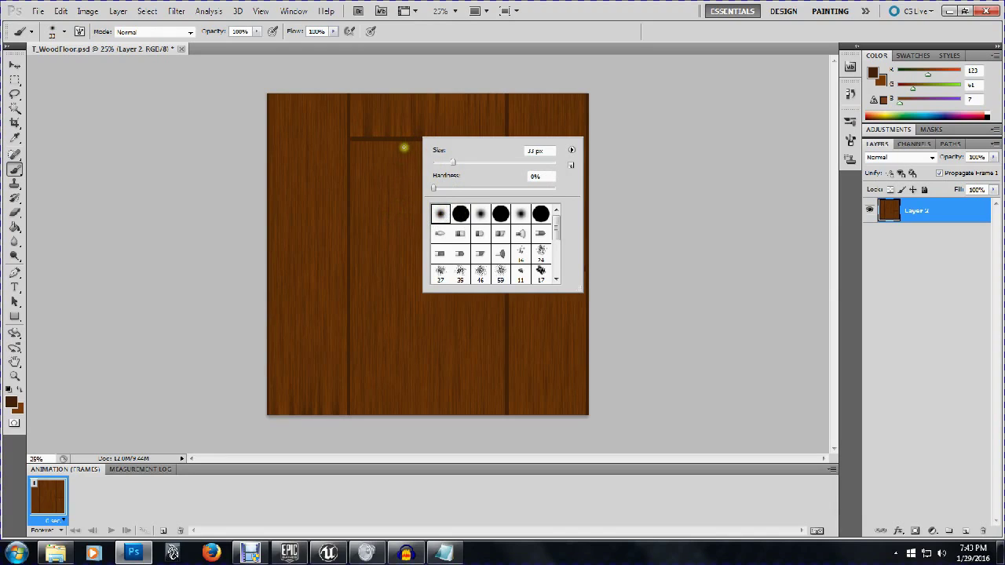
pyautogui.moveTo(401, 170); pyautogui.dragTo(401, 287)
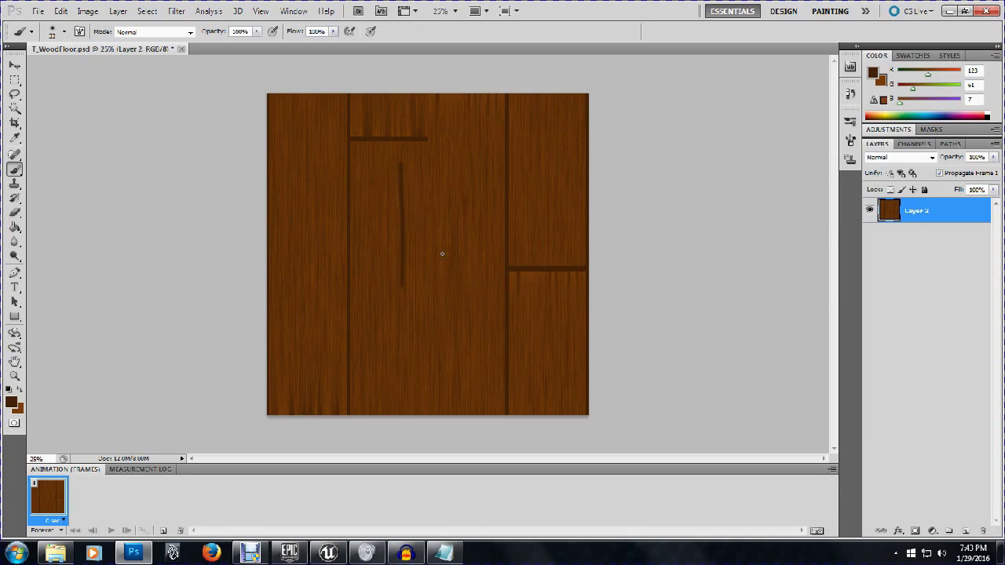
pyautogui.hotkey('ctrl', 'z')
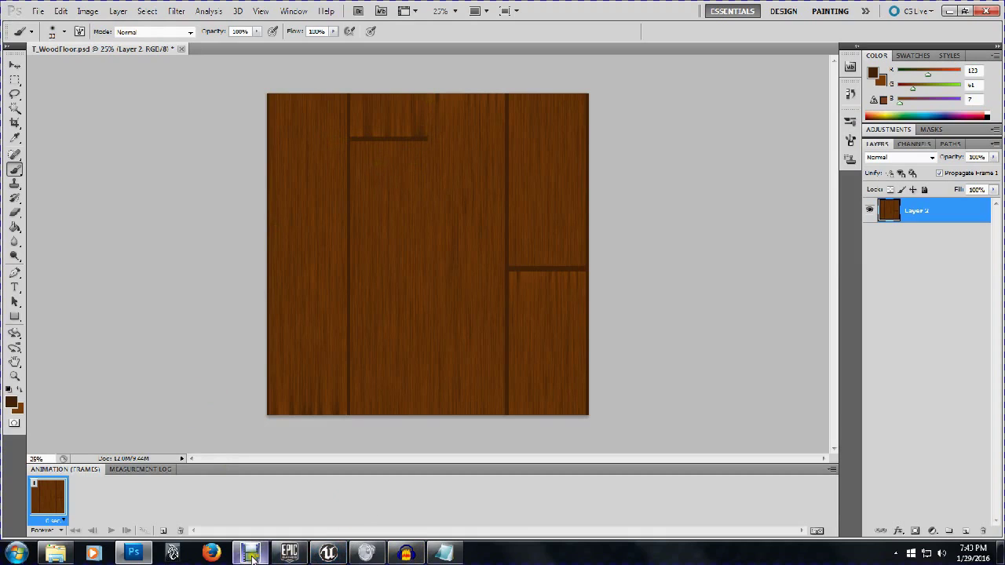
# Step: Paint a full-height vertical plank gap over the central seam with the 33 px hard round brush
pyautogui.rightClick(442, 295)
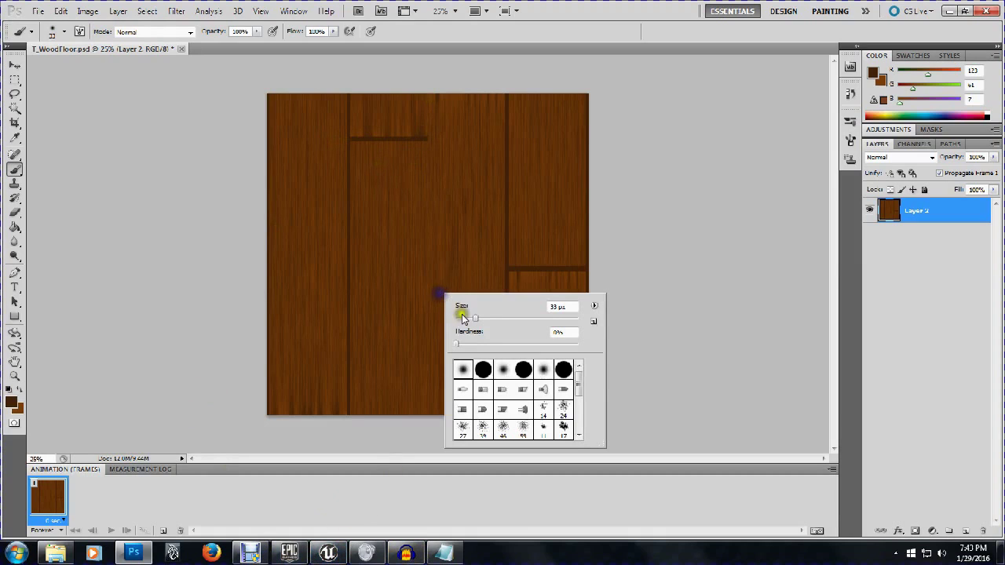
pyautogui.click(482, 370)
pyautogui.click(424, 138)
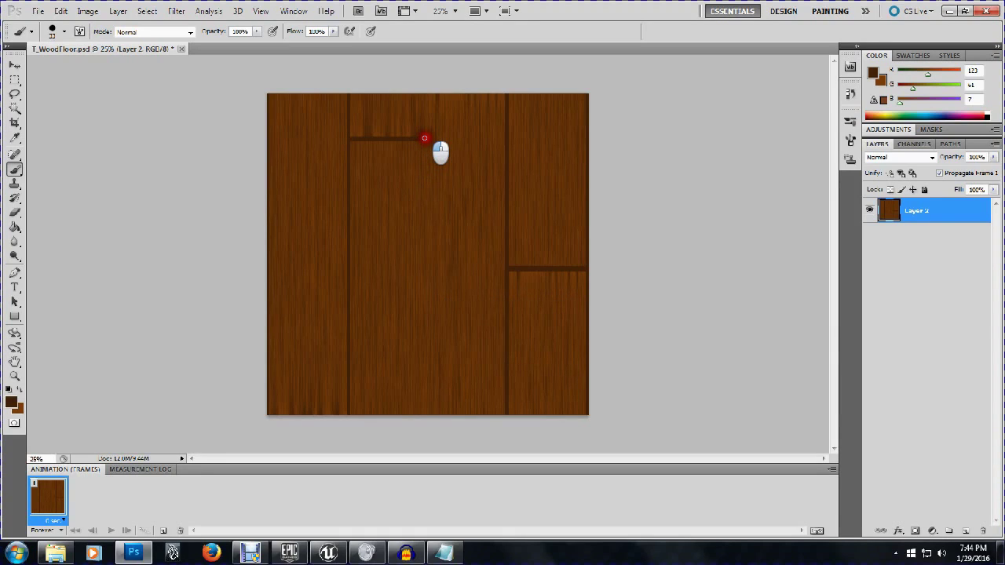
pyautogui.moveTo(424, 138)
pyautogui.mouseDown()
pyautogui.moveTo(427, 84)
pyautogui.moveTo(432, 458)
pyautogui.mouseUp()
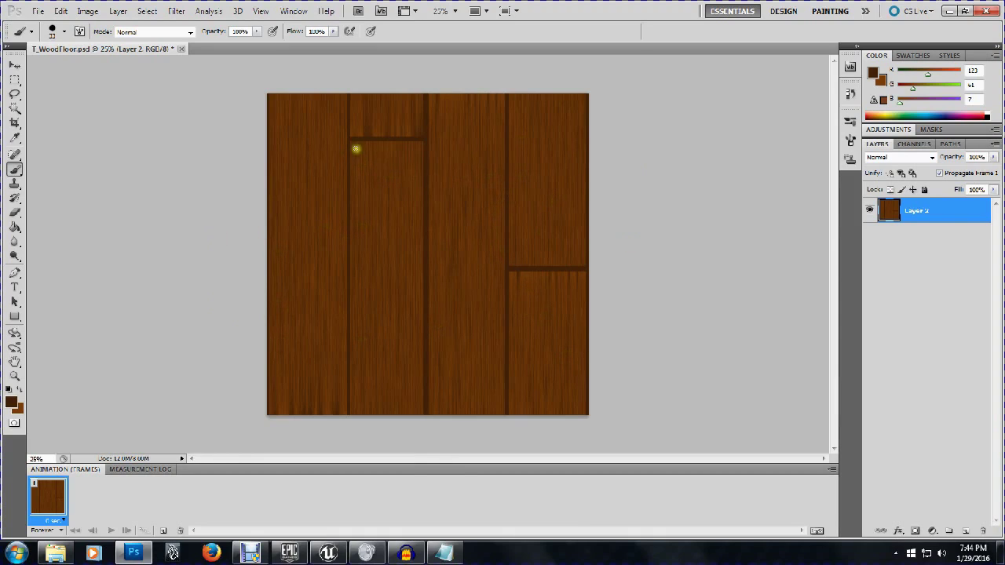
# Step: Repeat the last Offset filter, and apply another offset of 0 pixels horizontally and 1024 pixels vertically with Wrap Around
pyautogui.click(180, 11)
pyautogui.click(182, 23)
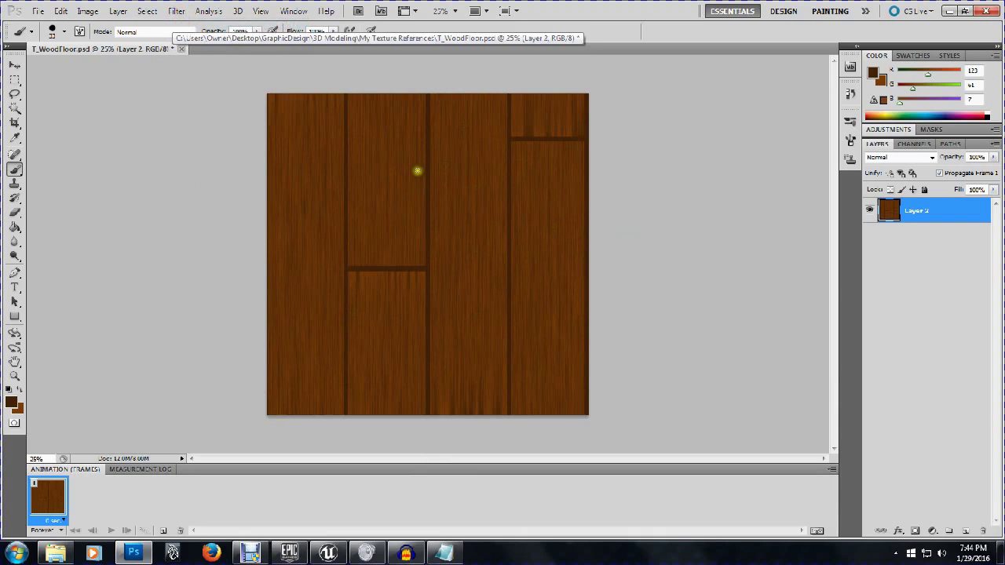
pyautogui.click(177, 11)
pyautogui.click(303, 293)
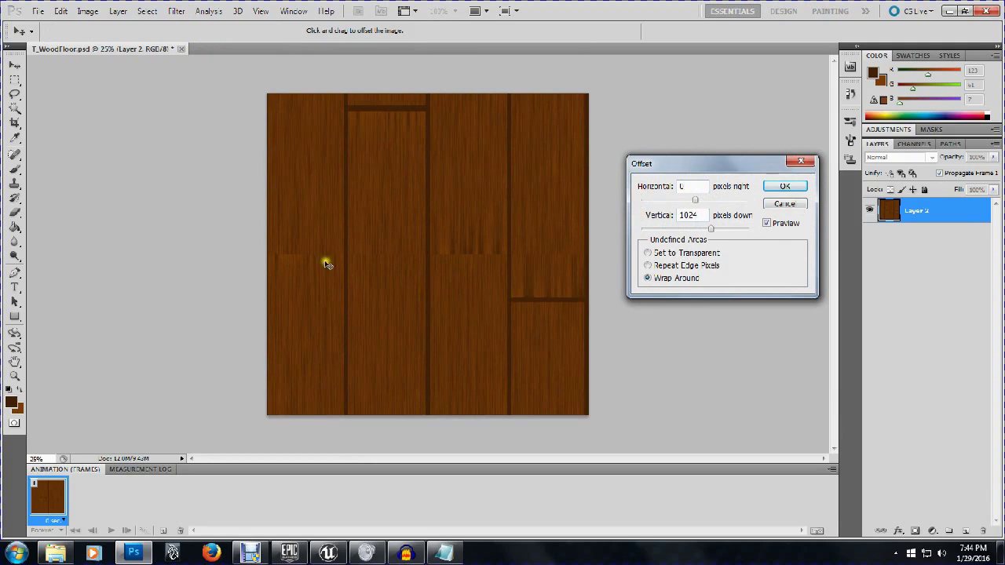
pyautogui.click(772, 187)
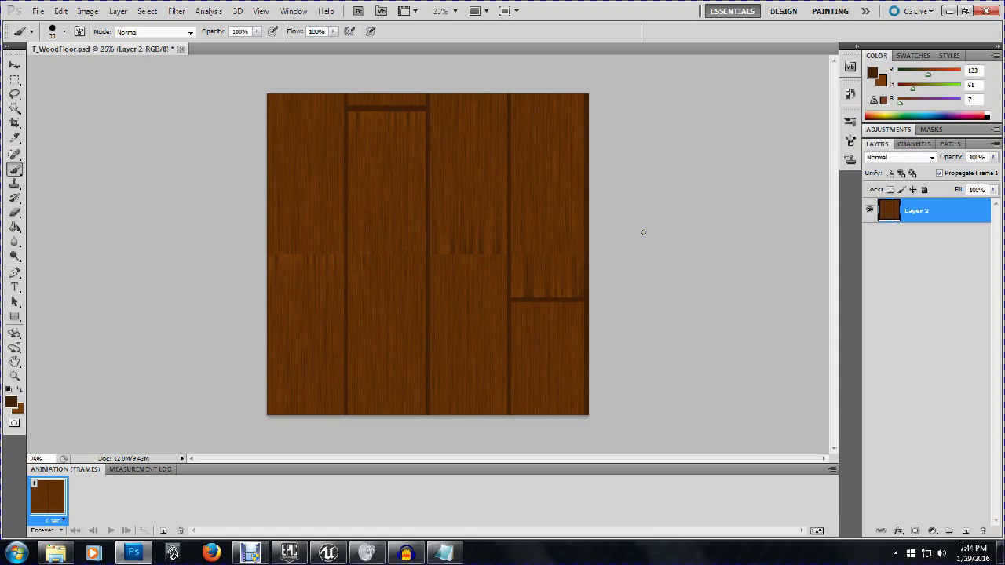
# Step: Paint horizontal gaps over the wrap seam across the first and third planks at 50% zoom
pyautogui.click(607, 234)
pyautogui.hotkey('ctrl', '+')
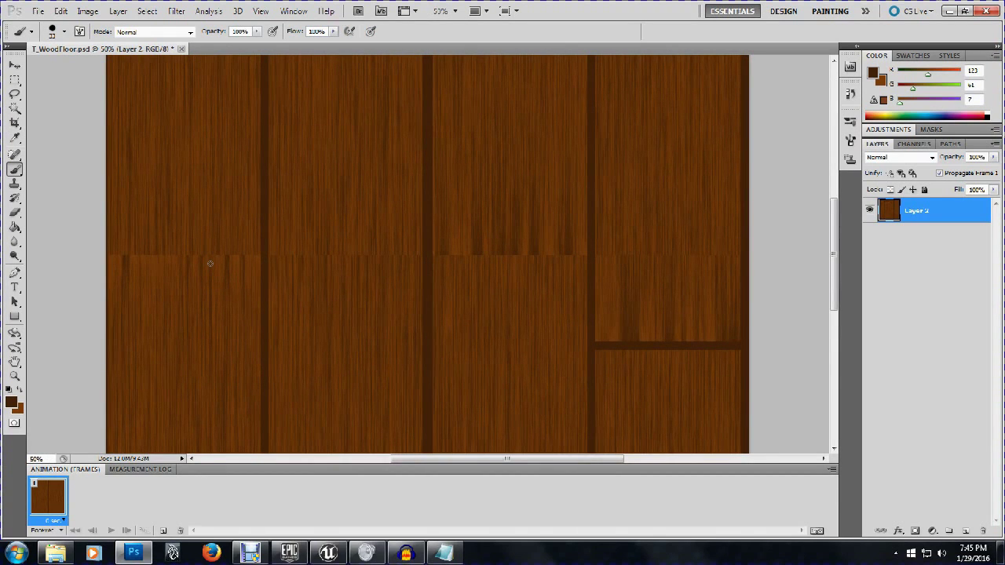
pyautogui.hotkey('ctrl', '+')
pyautogui.hotkey('ctrl', '-')
pyautogui.click(256, 254)
pyautogui.moveTo(257, 255); pyautogui.dragTo(47, 268)
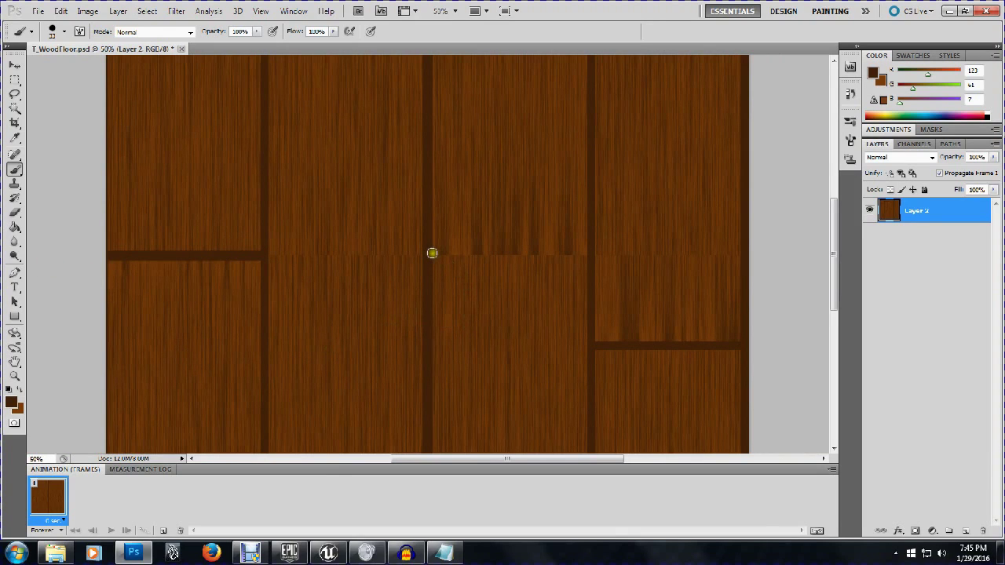
pyautogui.click(432, 253)
pyautogui.moveTo(432, 253); pyautogui.dragTo(586, 251)
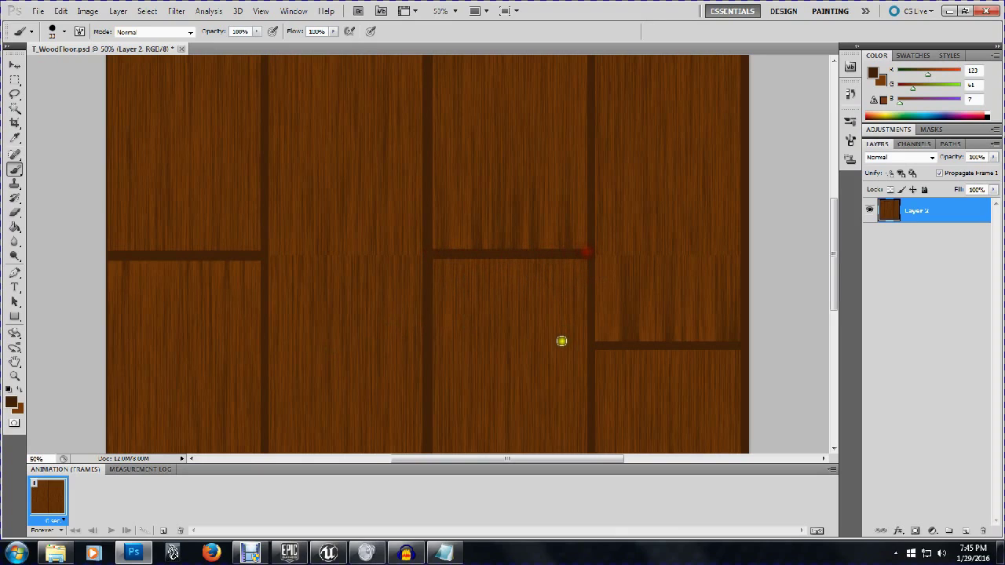
# Step: Try a horizontal gap over the seam across the second plank, and undo the stroke
pyautogui.scroll(3, 561, 294)
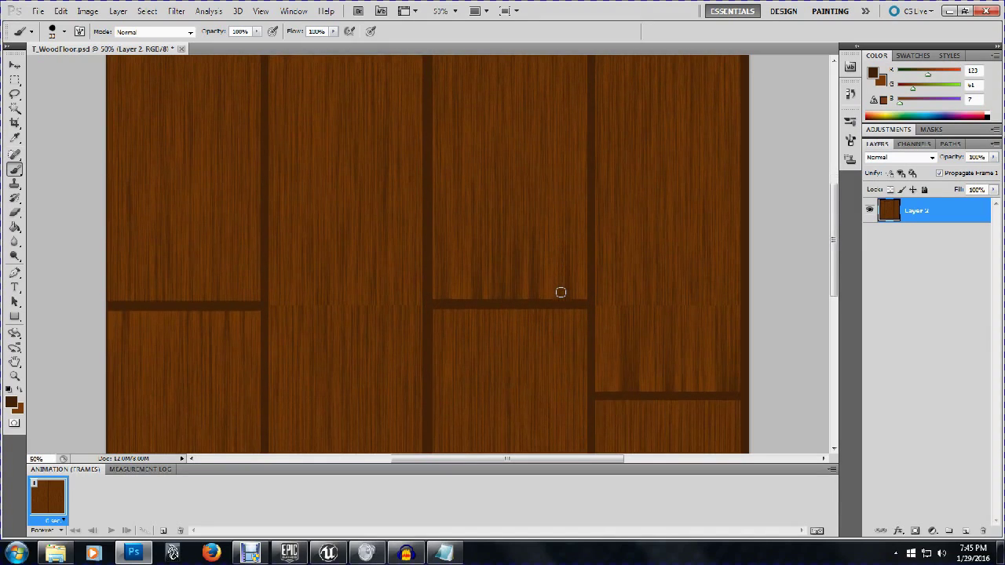
pyautogui.scroll(3, 561, 292)
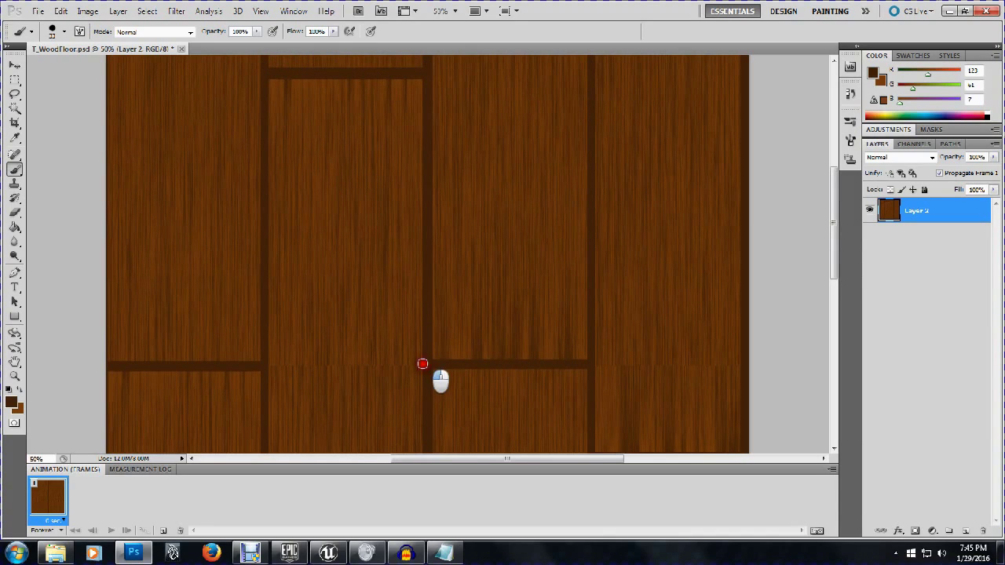
pyautogui.moveTo(423, 364); pyautogui.dragTo(264, 364)
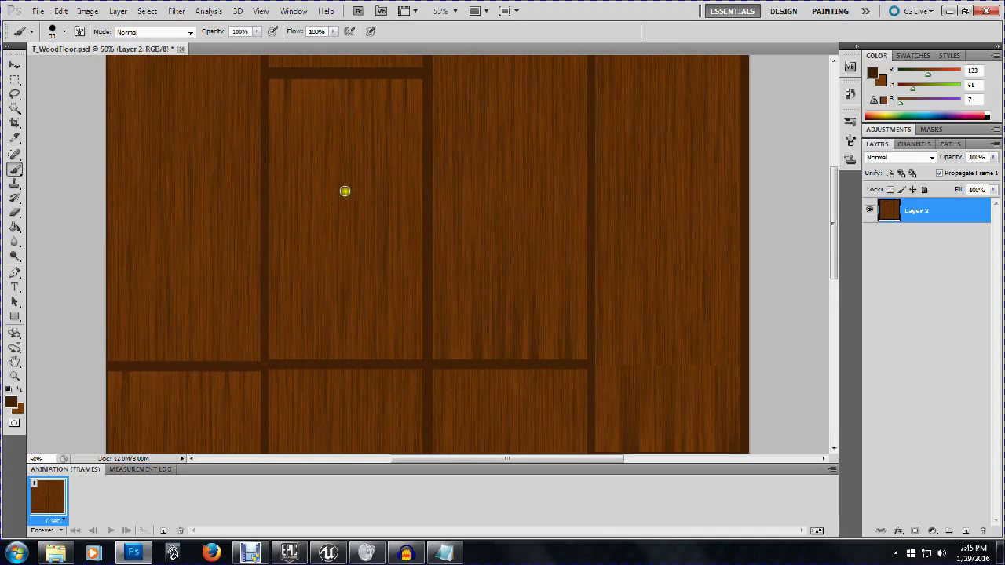
pyautogui.scroll(1, 350, 258)
pyautogui.scroll(-3, 349, 258)
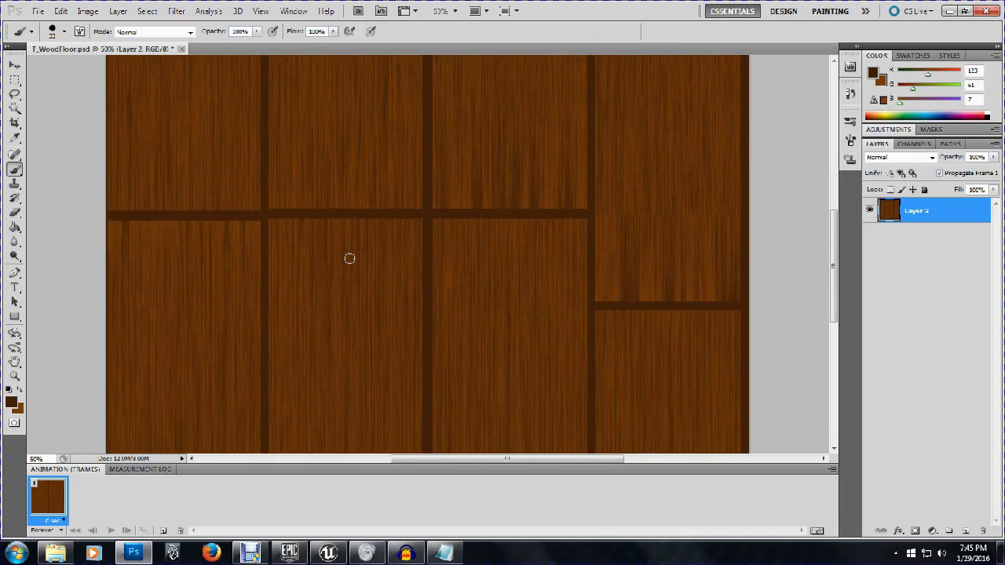
pyautogui.hotkey('ctrl', 'z')
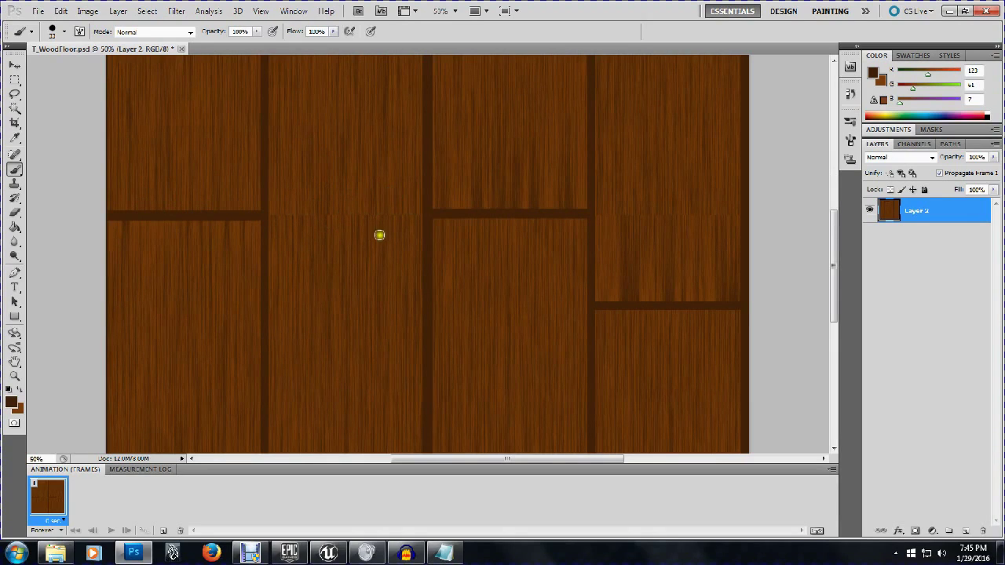
# Step: Switch to the Clone Stamp tool and clone wood grain from above the seam over its left end in the second plank
pyautogui.click(14, 186)
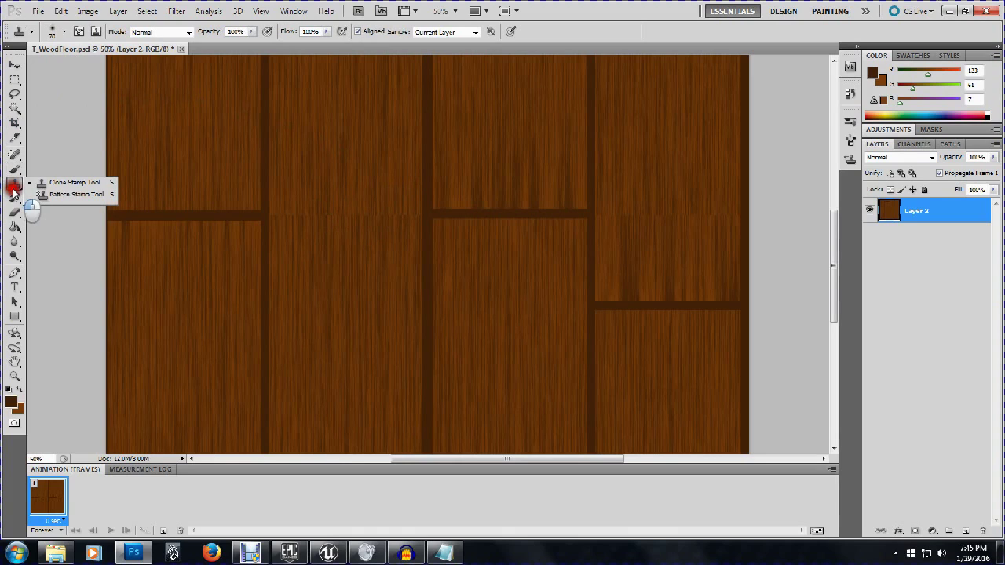
pyautogui.moveTo(14, 188)
pyautogui.mouseDown()
pyautogui.moveTo(46, 201)
pyautogui.moveTo(75, 185)
pyautogui.moveTo(72, 194)
pyautogui.moveTo(74, 174)
pyautogui.moveTo(70, 183)
pyautogui.mouseUp()
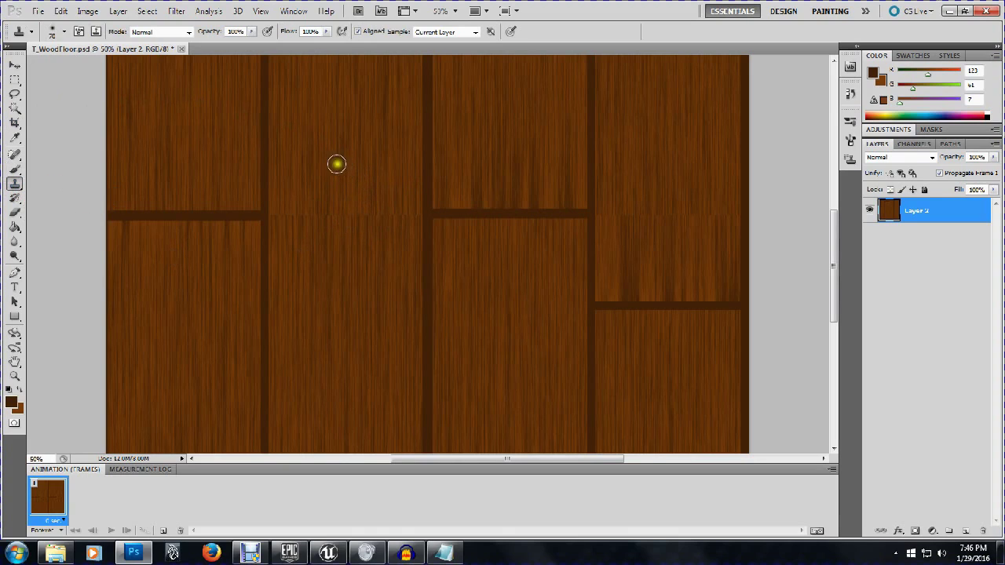
pyautogui.keyDown('alt'); pyautogui.click(318, 110); pyautogui.keyUp('alt')
pyautogui.moveTo(276, 227)
pyautogui.mouseDown()
pyautogui.moveTo(284, 175)
pyautogui.moveTo(281, 298)
pyautogui.mouseUp()
pyautogui.moveTo(299, 161)
pyautogui.mouseDown()
pyautogui.moveTo(290, 290)
pyautogui.moveTo(301, 161)
pyautogui.mouseUp()
# Step: Clone sampled wood grain in vertical strokes over the left third of the second plank's seam, blending earlier clone marks
pyautogui.hotkey('ctrl', '+')
pyautogui.hotkey('ctrl', '+')
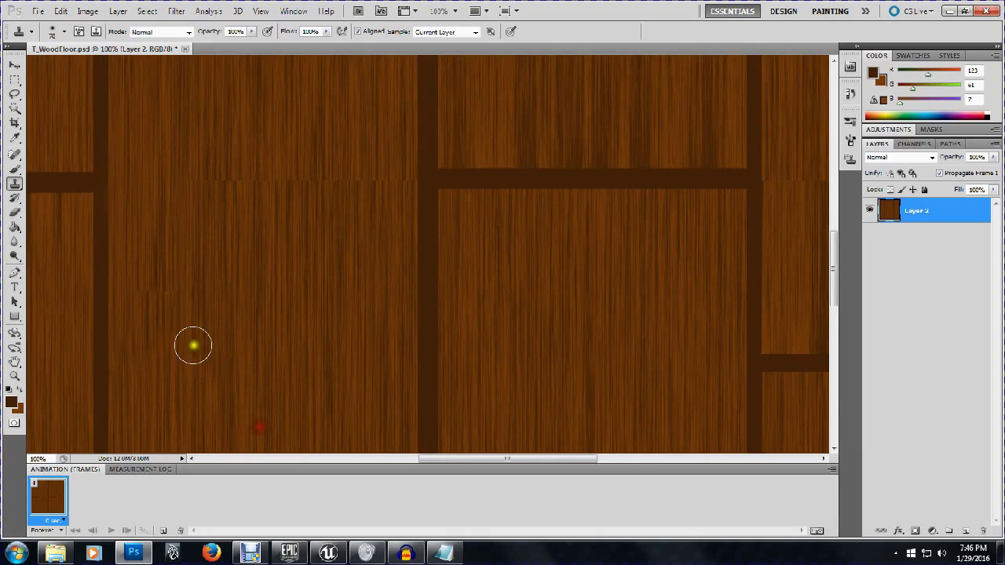
pyautogui.moveTo(148, 334); pyautogui.dragTo(150, 112)
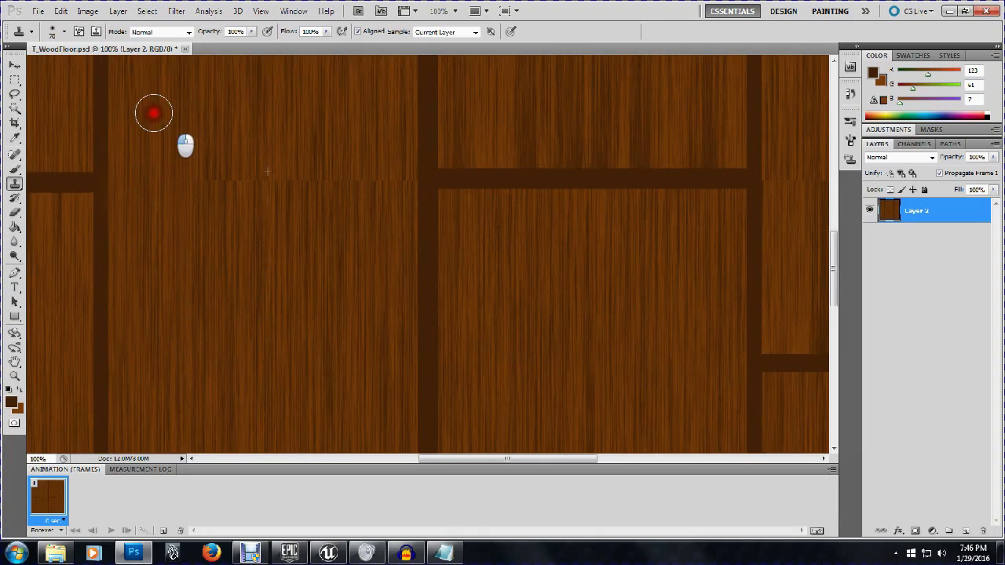
pyautogui.keyDown('alt'); pyautogui.click(225, 399); pyautogui.keyUp('alt')
pyautogui.moveTo(151, 123); pyautogui.dragTo(152, 260)
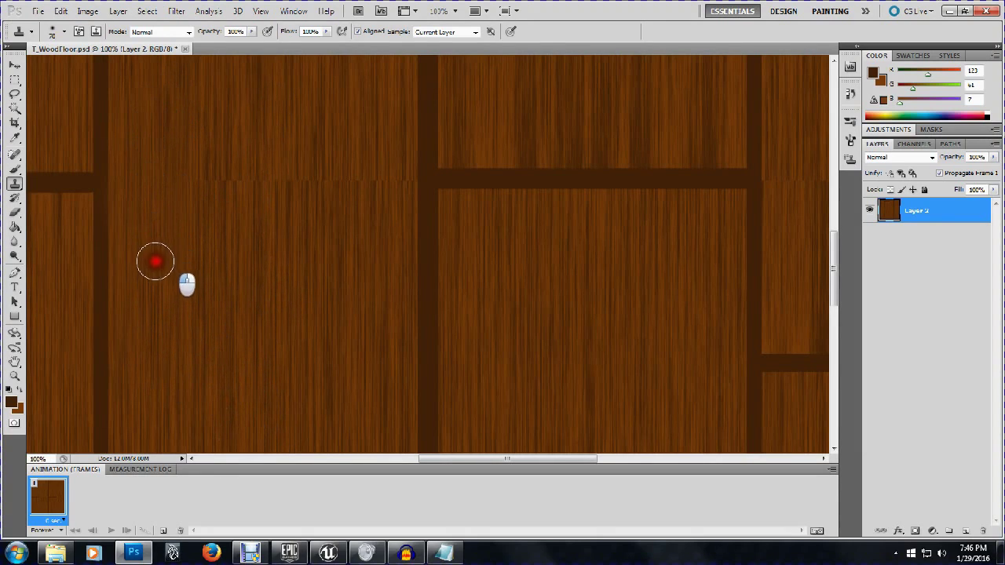
pyautogui.click(236, 336)
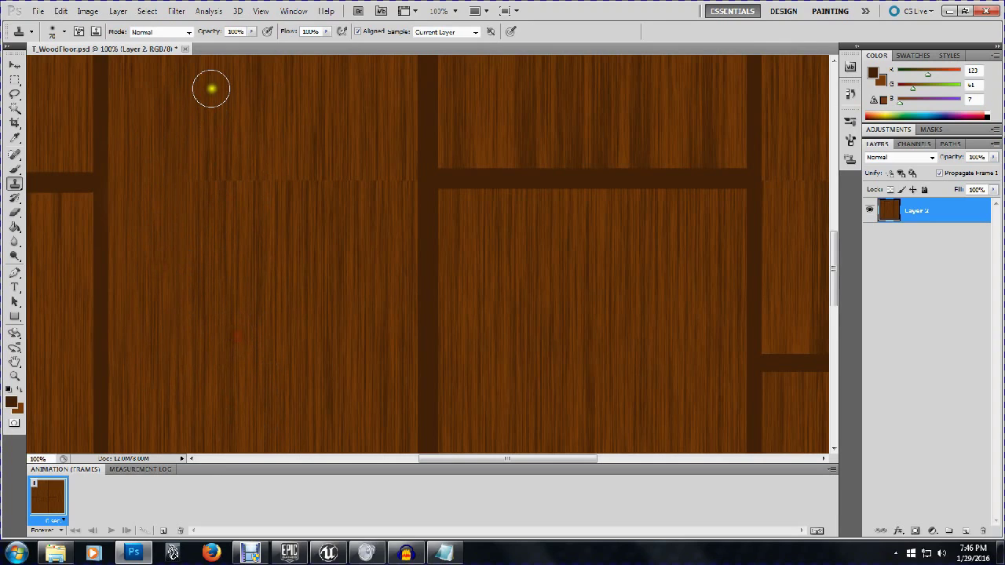
pyautogui.moveTo(211, 89)
pyautogui.mouseDown()
pyautogui.moveTo(211, 275)
pyautogui.moveTo(167, 354)
pyautogui.moveTo(233, 235)
pyautogui.moveTo(237, 87)
pyautogui.mouseUp()
pyautogui.keyDown('alt'); pyautogui.click(166, 353); pyautogui.keyUp('alt')
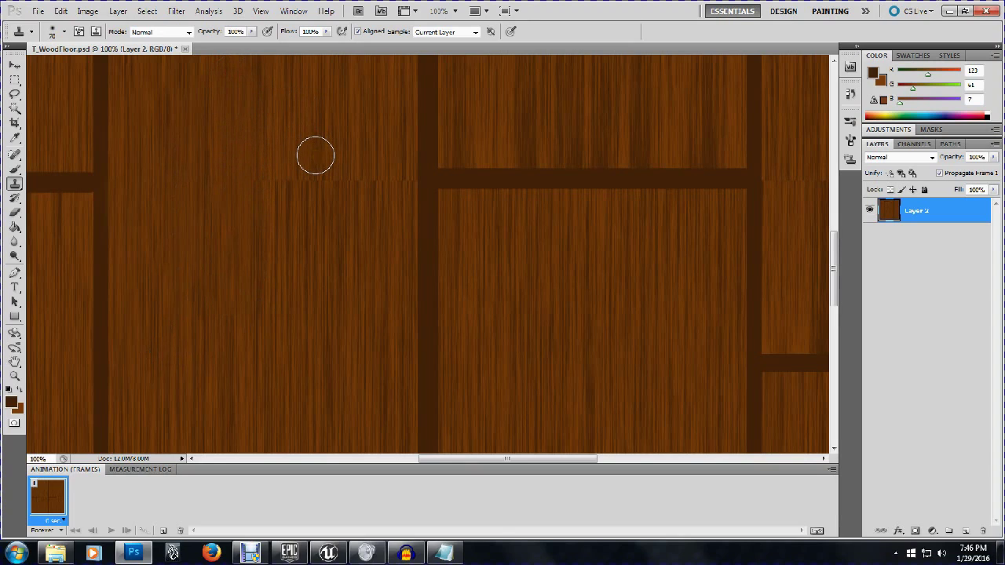
# Step: Cover the middle of the second plank's seam with vertical clone strokes, resampling grain from above and below it
pyautogui.scroll(3, 315, 155)
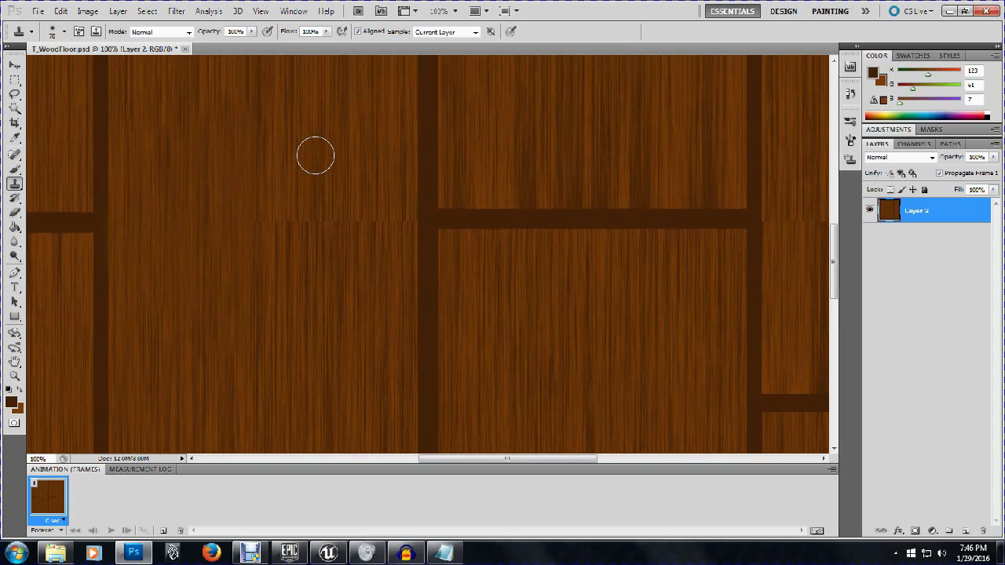
pyautogui.keyDown('alt'); pyautogui.click(368, 90); pyautogui.keyUp('alt')
pyautogui.moveTo(272, 133)
pyautogui.mouseDown()
pyautogui.moveTo(240, 359)
pyautogui.moveTo(262, 346)
pyautogui.mouseUp()
pyautogui.keyDown('alt'); pyautogui.click(326, 336); pyautogui.keyUp('alt')
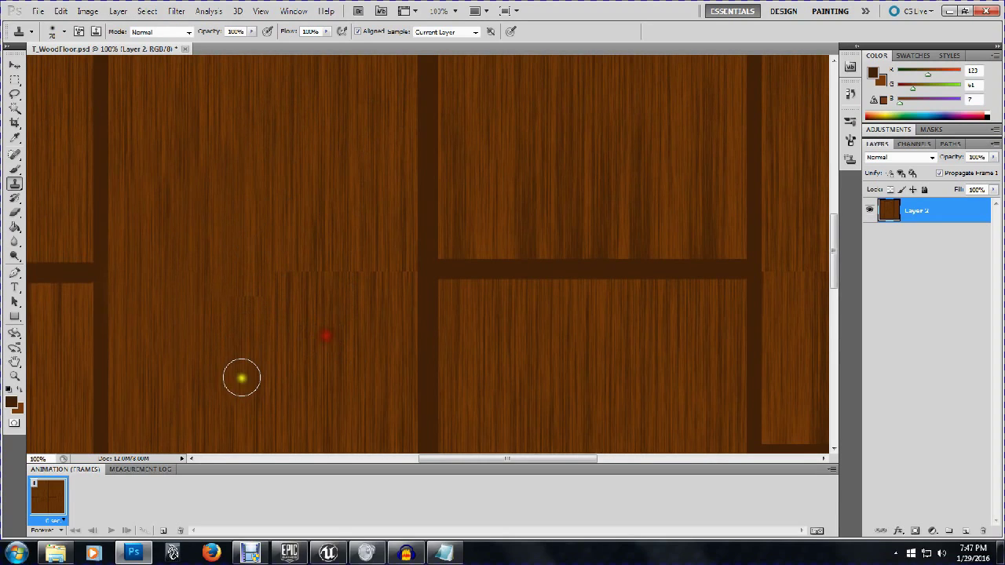
pyautogui.moveTo(241, 379); pyautogui.dragTo(248, 189)
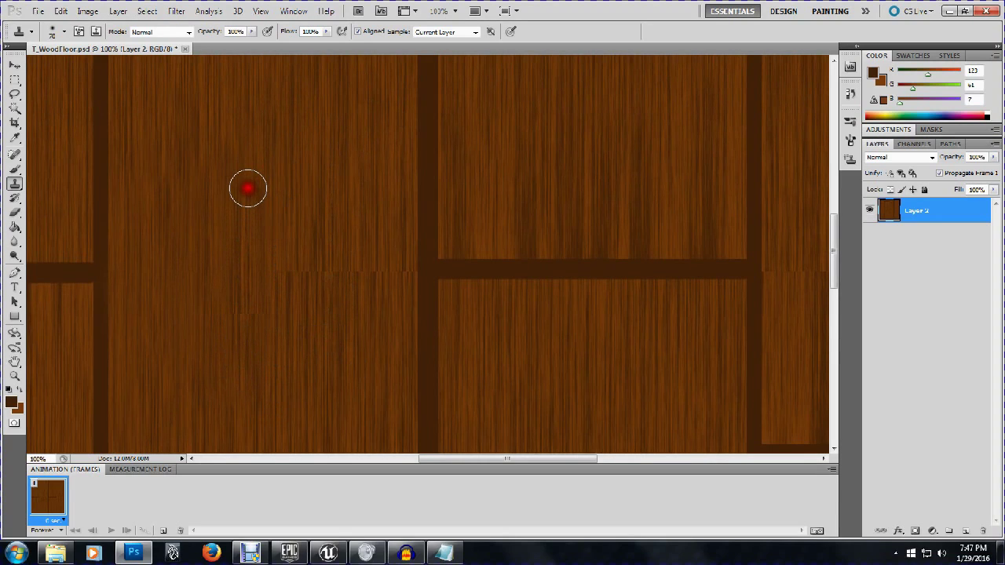
pyautogui.moveTo(242, 339)
pyautogui.mouseDown()
pyautogui.moveTo(248, 183)
pyautogui.moveTo(312, 176)
pyautogui.moveTo(287, 179)
pyautogui.moveTo(279, 351)
pyautogui.moveTo(285, 186)
pyautogui.mouseUp()
pyautogui.keyDown('alt'); pyautogui.click(313, 175); pyautogui.keyUp('alt')
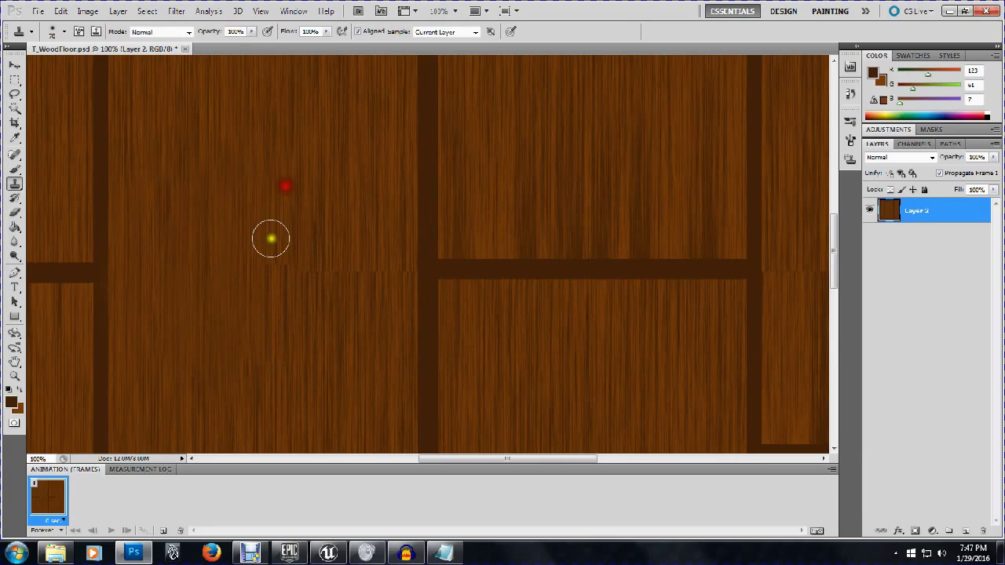
pyautogui.keyDown('alt'); pyautogui.click(175, 353); pyautogui.keyUp('alt')
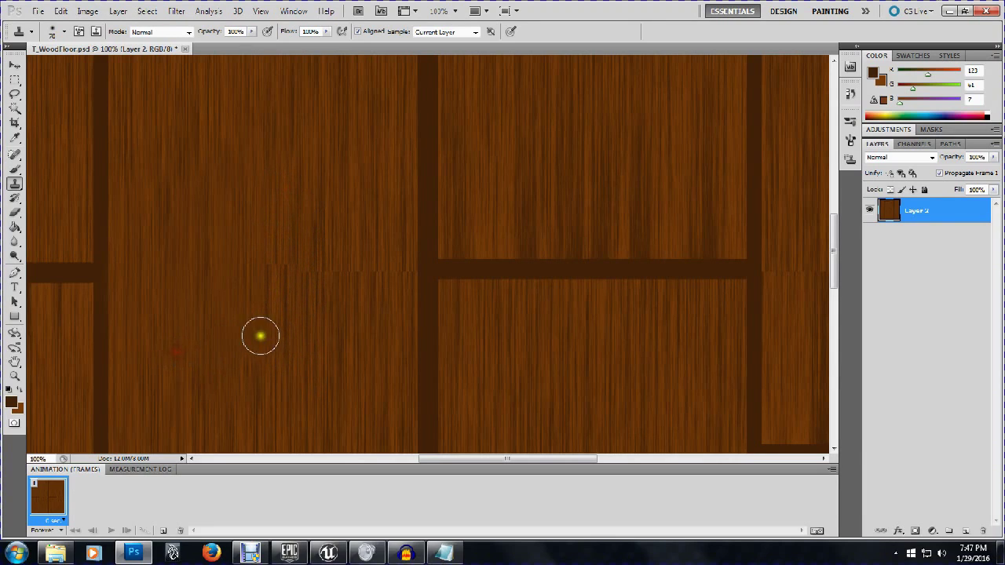
pyautogui.moveTo(279, 330); pyautogui.dragTo(283, 167)
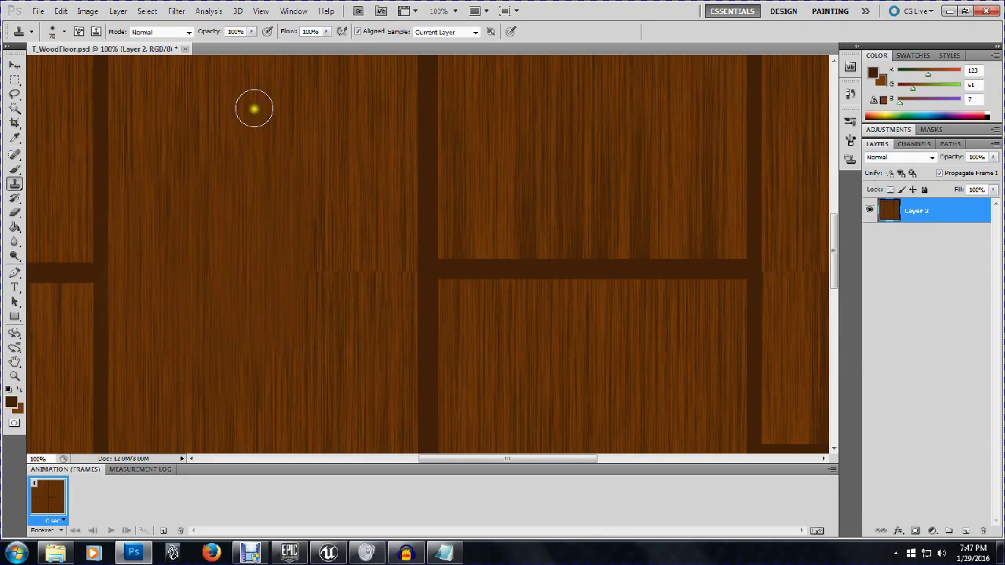
# Step: Clone grain sampled from the plank's upper part over the seam stretch just right of the second plank's middle
pyautogui.click(301, 101)
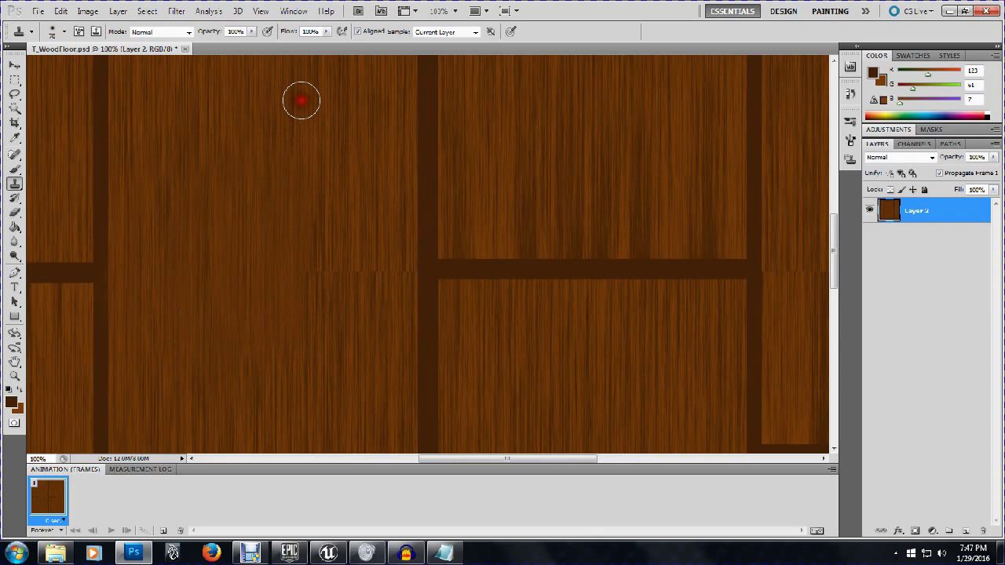
pyautogui.click(307, 233)
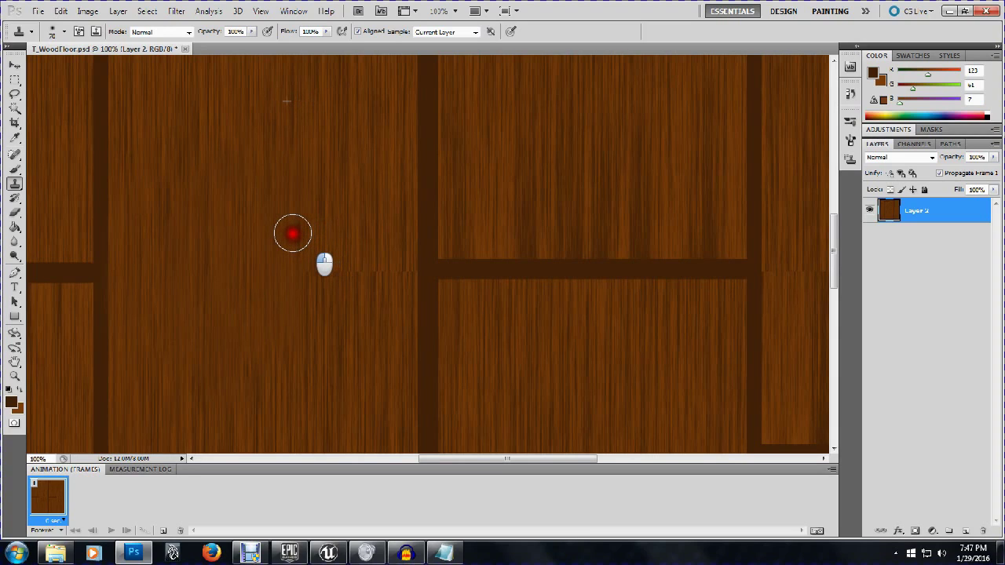
pyautogui.moveTo(298, 233); pyautogui.dragTo(305, 349)
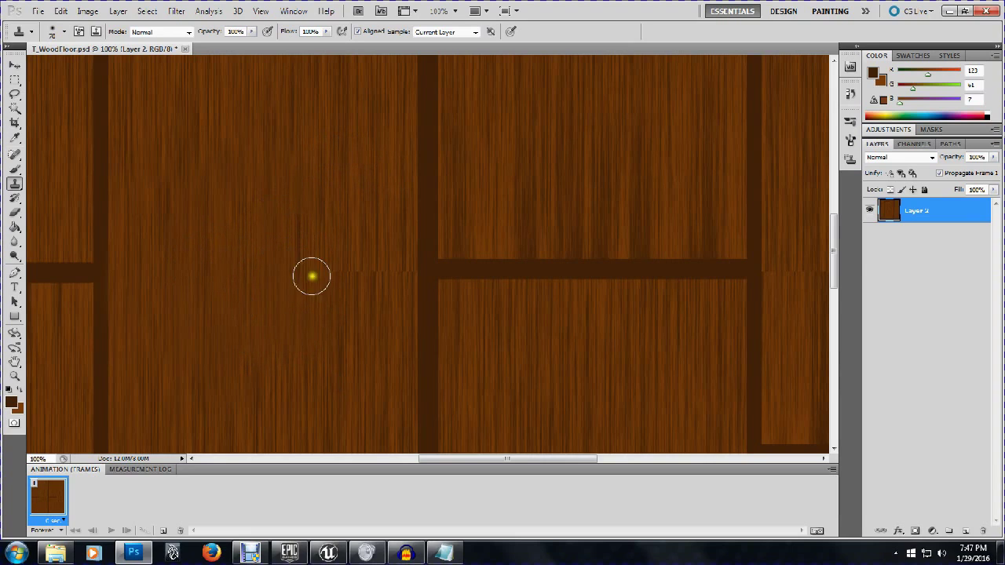
pyautogui.click(333, 160)
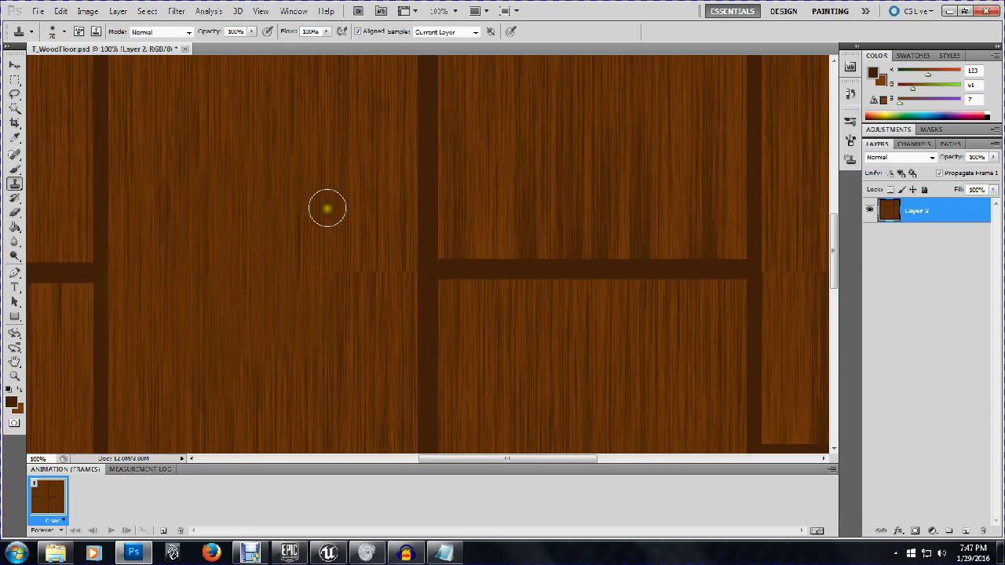
pyautogui.moveTo(325, 208); pyautogui.dragTo(318, 333)
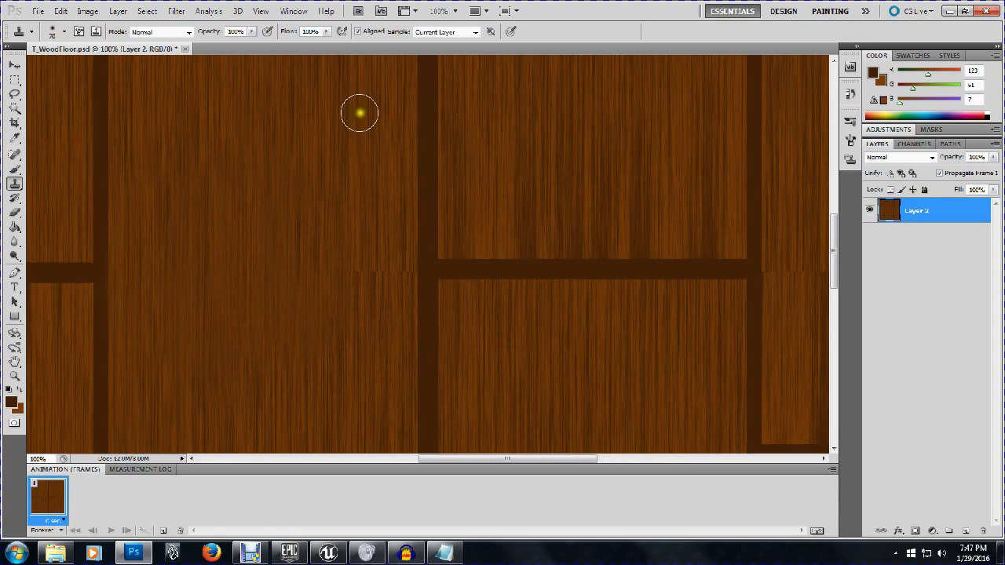
# Step: Try a horizontal clone stroke from the second plank across the vertical gap into the third plank, and undo it
pyautogui.keyDown('alt'); pyautogui.click(308, 133); pyautogui.keyUp('alt')
pyautogui.moveTo(327, 207)
pyautogui.mouseDown()
pyautogui.moveTo(461, 206)
pyautogui.moveTo(435, 206)
pyautogui.moveTo(447, 203)
pyautogui.mouseUp()
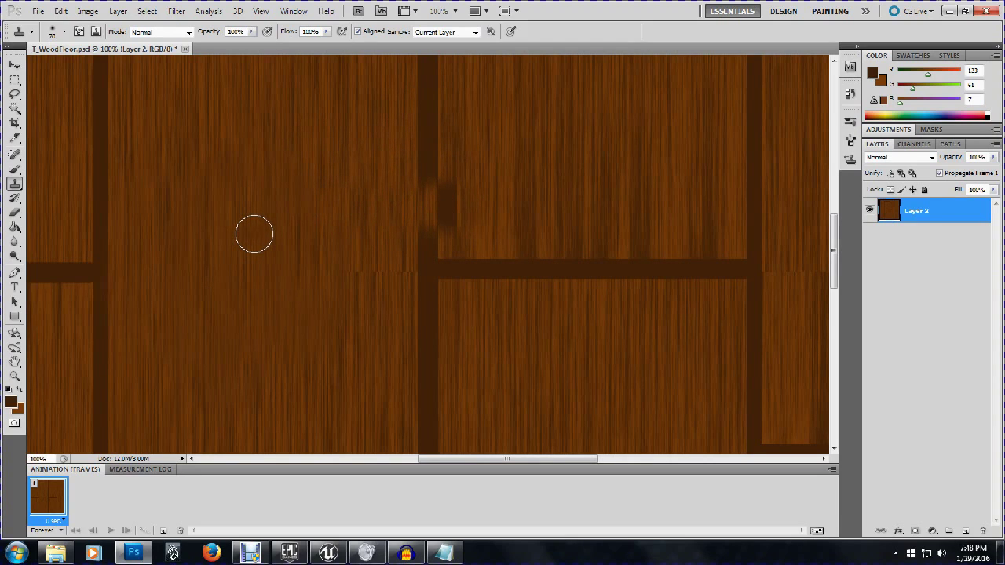
pyautogui.hotkey('ctrl', 'z')
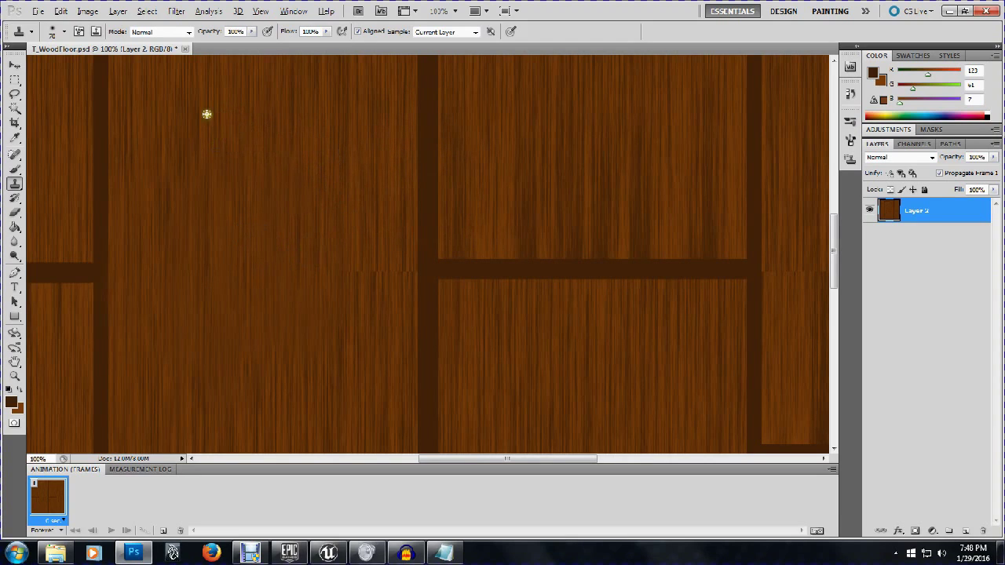
# Step: Clone grain sampled from the second and third planks over the seam towards the second plank's right side
pyautogui.keyDown('alt'); pyautogui.click(180, 96); pyautogui.keyUp('alt')
pyautogui.moveTo(356, 331)
pyautogui.mouseDown()
pyautogui.moveTo(359, 208)
pyautogui.moveTo(346, 119)
pyautogui.mouseUp()
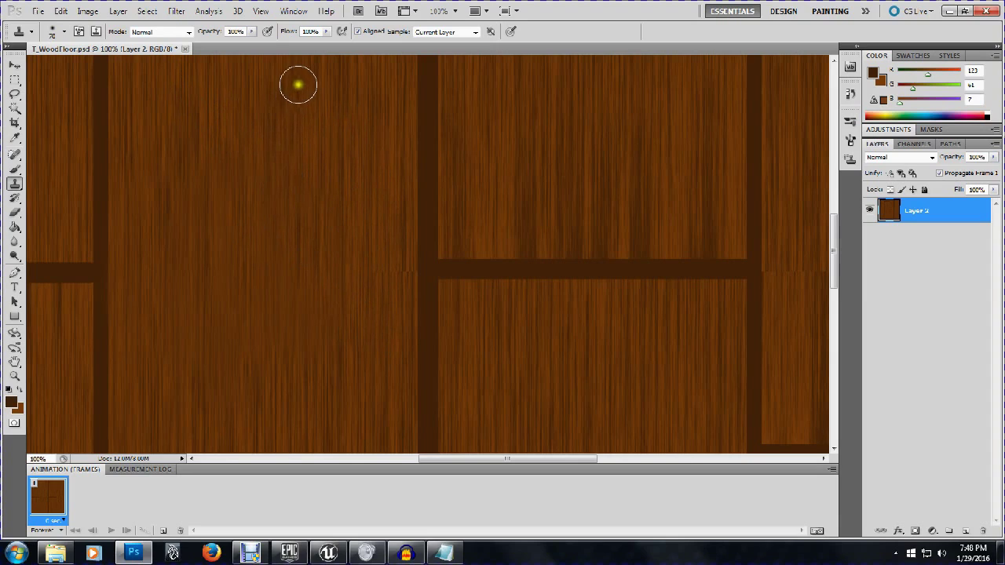
pyautogui.keyDown('alt'); pyautogui.click(528, 377); pyautogui.keyUp('alt')
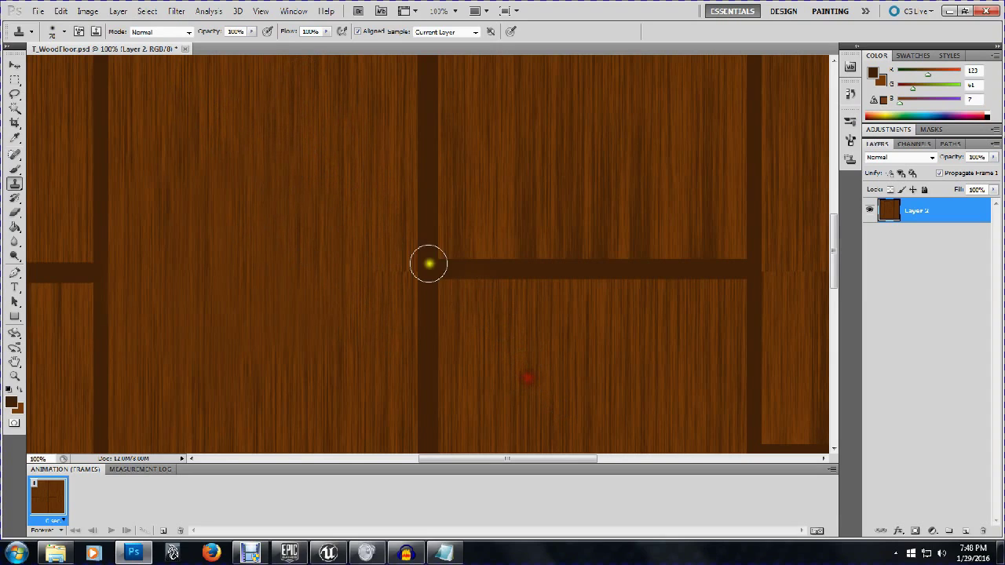
pyautogui.moveTo(377, 180); pyautogui.dragTo(373, 297)
# Step: Try cloning grain from the upper third plank over the seam's right end in the second plank, and undo the stroke
pyautogui.keyDown('alt'); pyautogui.click(565, 173); pyautogui.keyUp('alt')
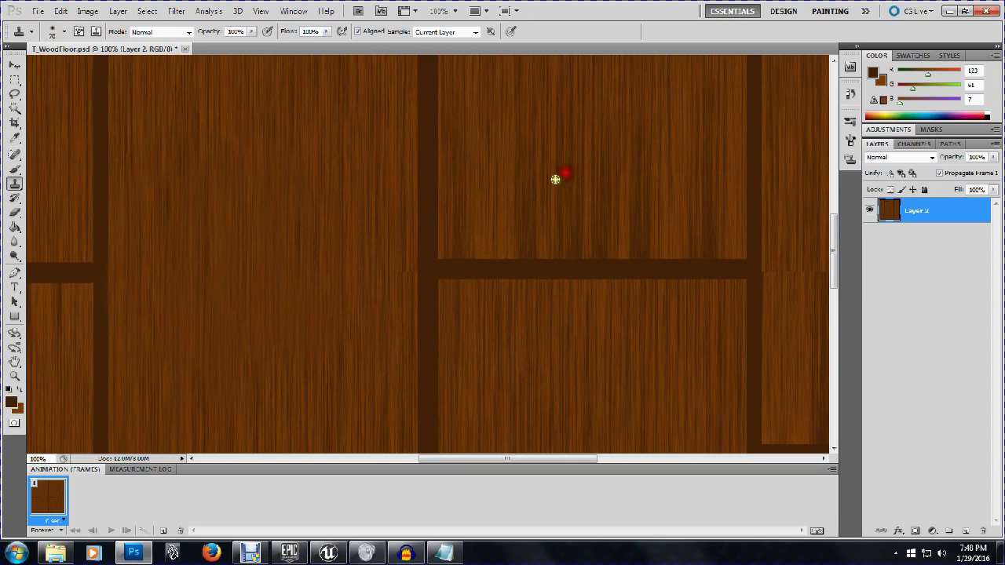
pyautogui.moveTo(395, 329); pyautogui.dragTo(392, 171)
pyautogui.hotkey('ctrl', 'z')
# Step: Resample grain from the upper third plank and blend away the seam's remaining right end in the second plank
pyautogui.keyDown('alt'); pyautogui.click(537, 160); pyautogui.keyUp('alt')
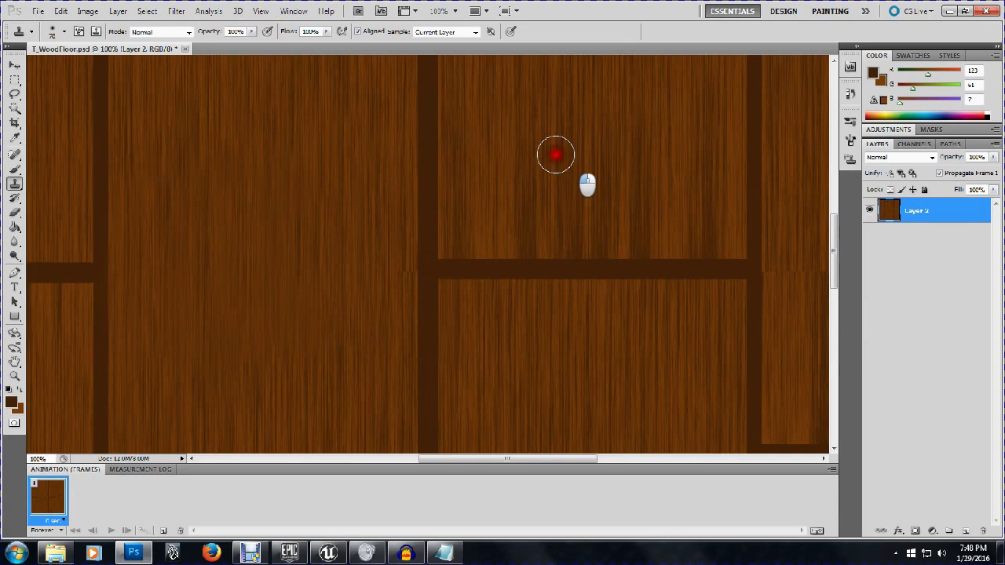
pyautogui.moveTo(385, 189)
pyautogui.mouseDown()
pyautogui.moveTo(384, 292)
pyautogui.moveTo(387, 239)
pyautogui.mouseUp()
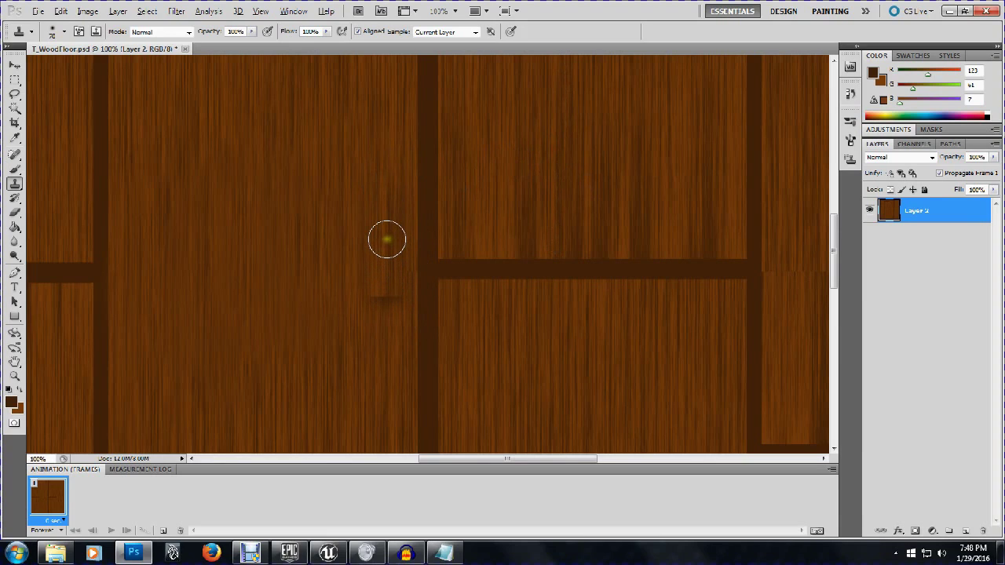
pyautogui.moveTo(385, 316); pyautogui.dragTo(387, 239)
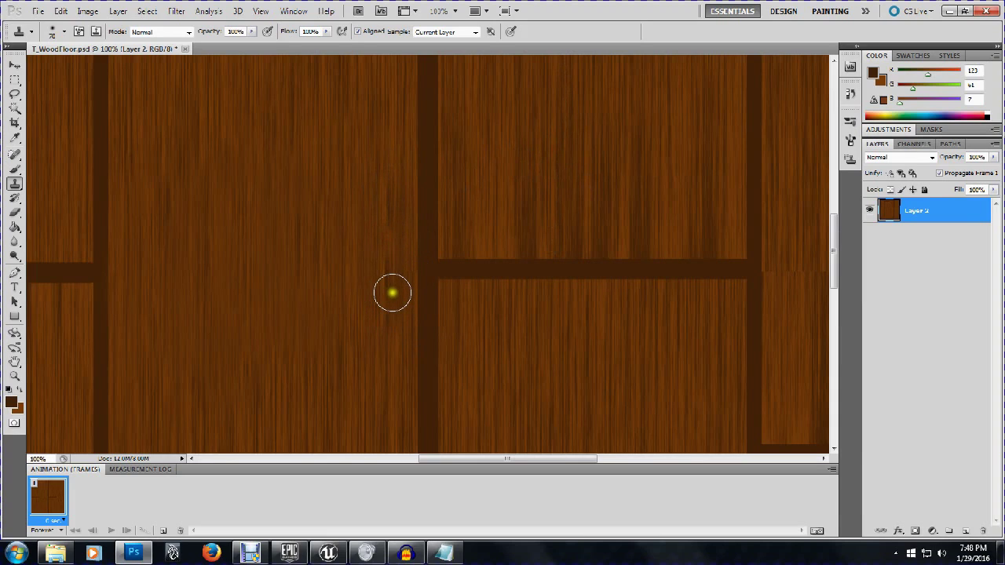
pyautogui.moveTo(393, 291); pyautogui.dragTo(389, 235)
pyautogui.moveTo(392, 275); pyautogui.dragTo(390, 138)
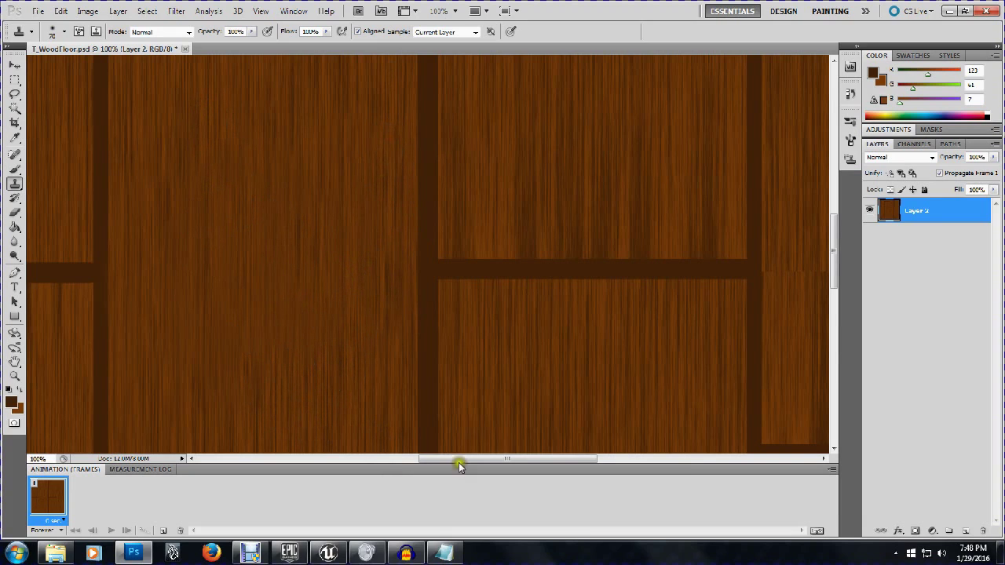
# Step: Enlarge the Clone Stamp brush to 160 px for the seam across the fourth plank
pyautogui.moveTo(459, 461); pyautogui.dragTo(562, 458)
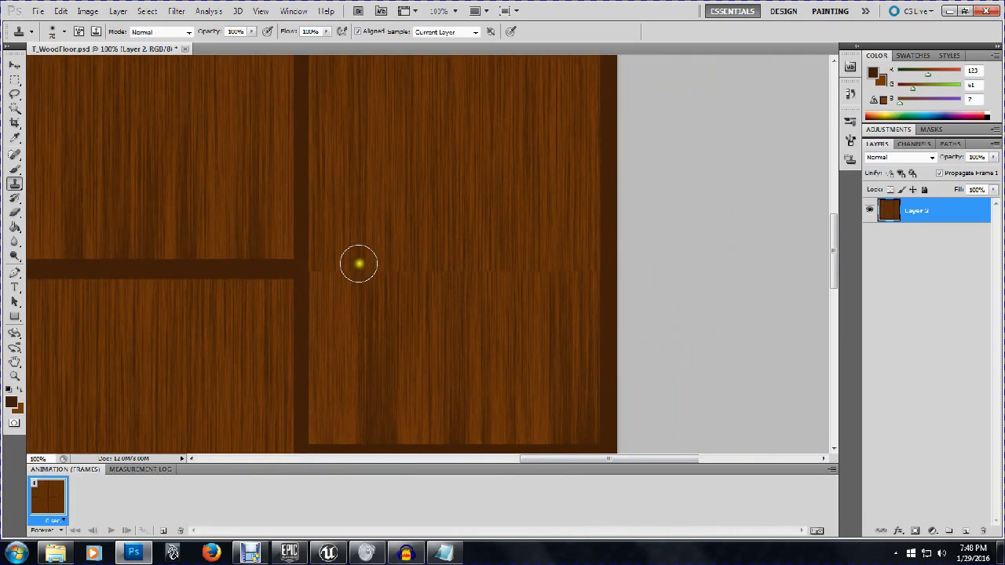
pyautogui.scroll(-2, 542, 292)
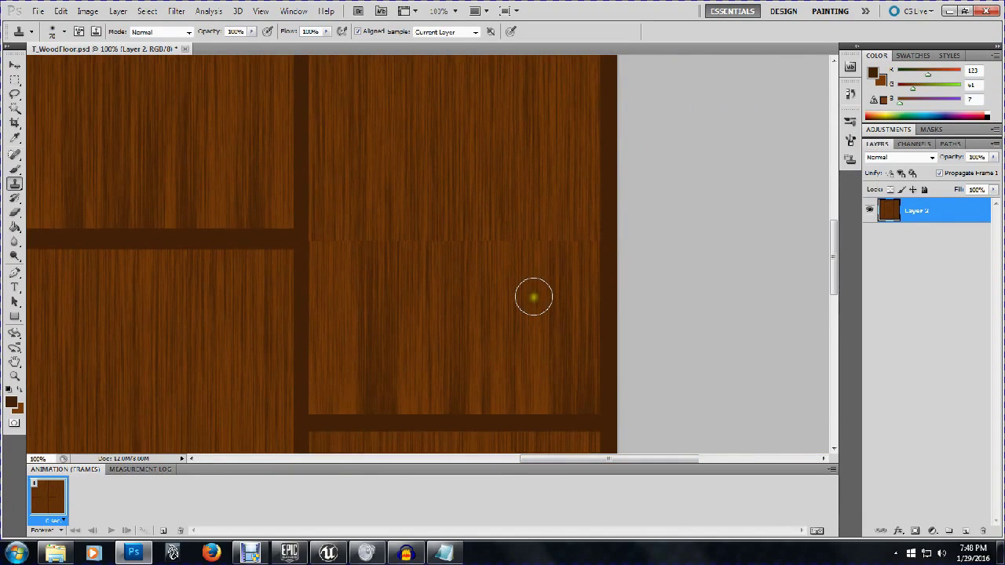
pyautogui.scroll(-2, 534, 297)
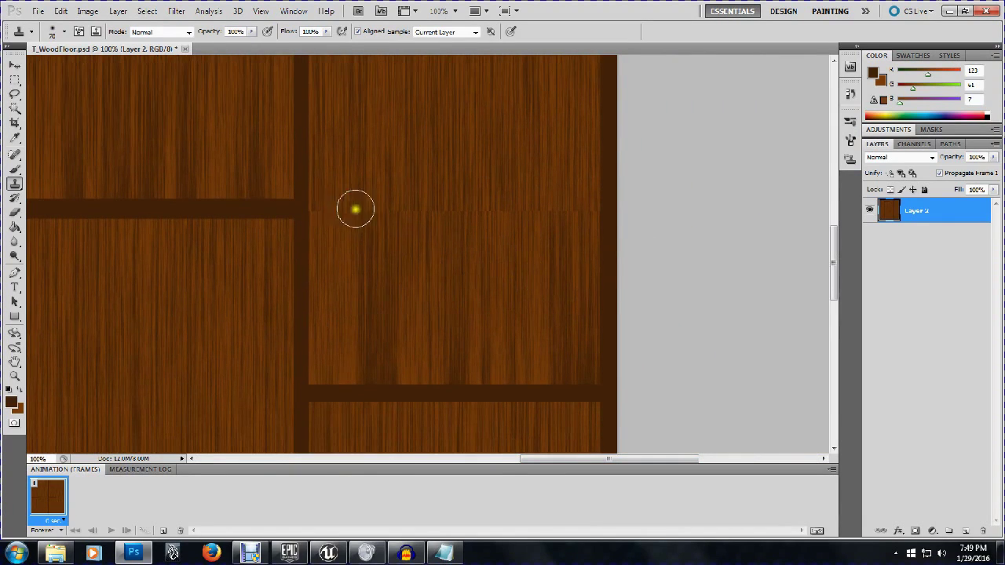
pyautogui.scroll(1, 437, 292)
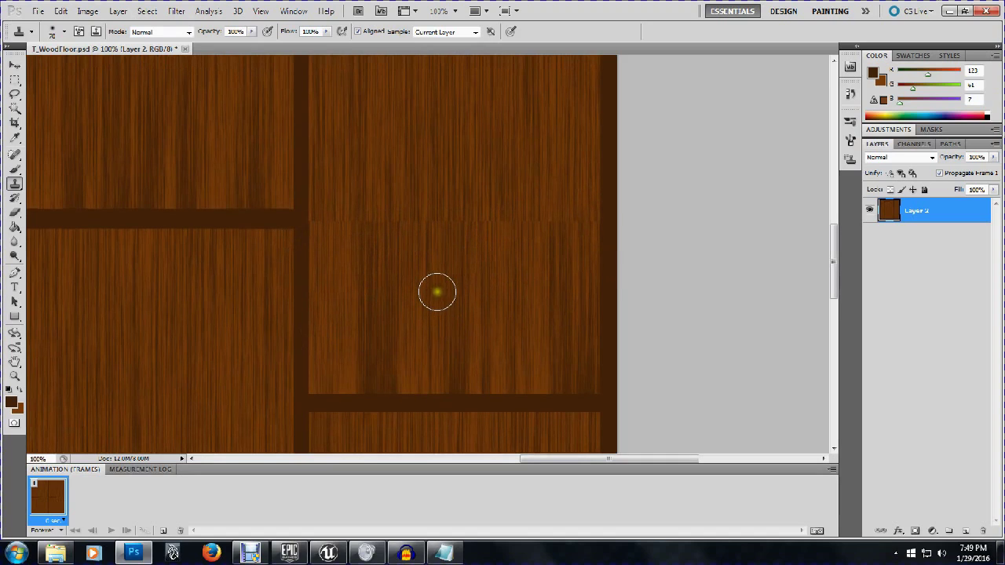
pyautogui.scroll(1, 438, 292)
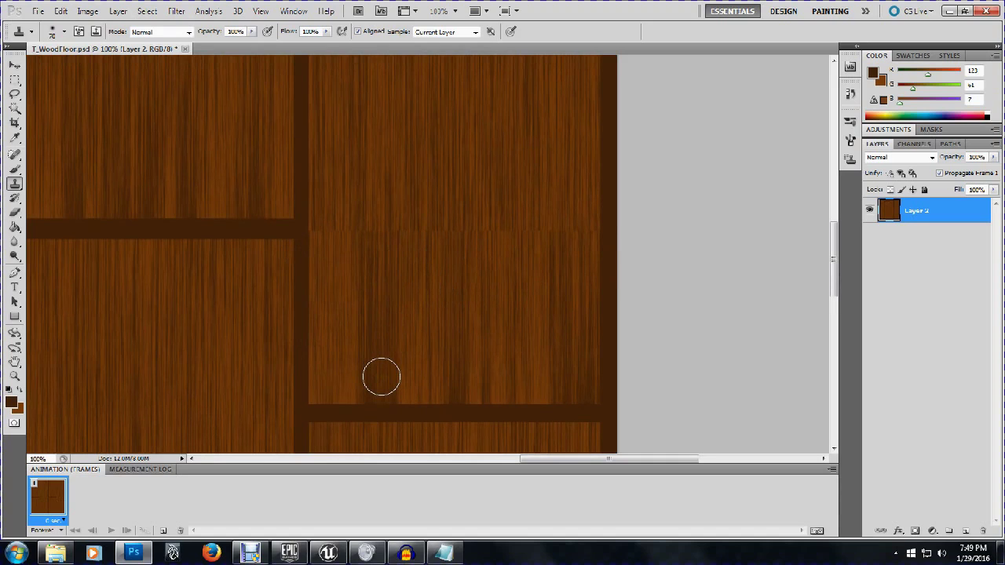
pyautogui.rightClick(449, 288)
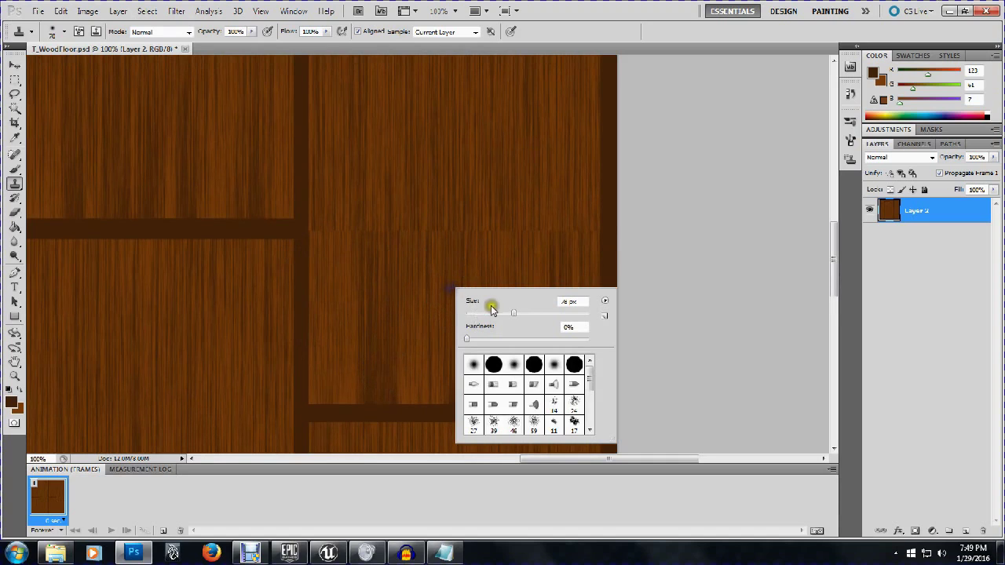
pyautogui.click(546, 314)
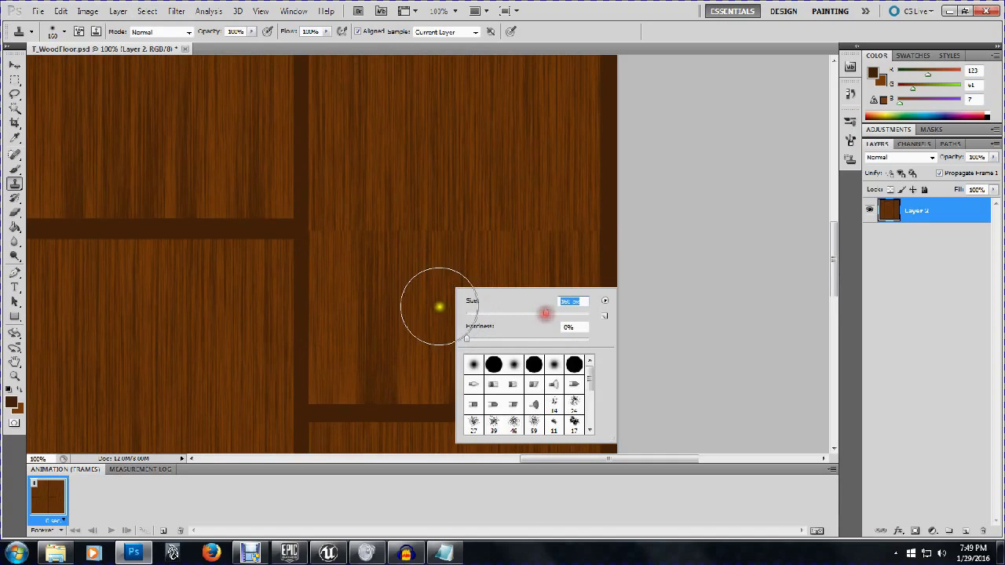
pyautogui.click(372, 358)
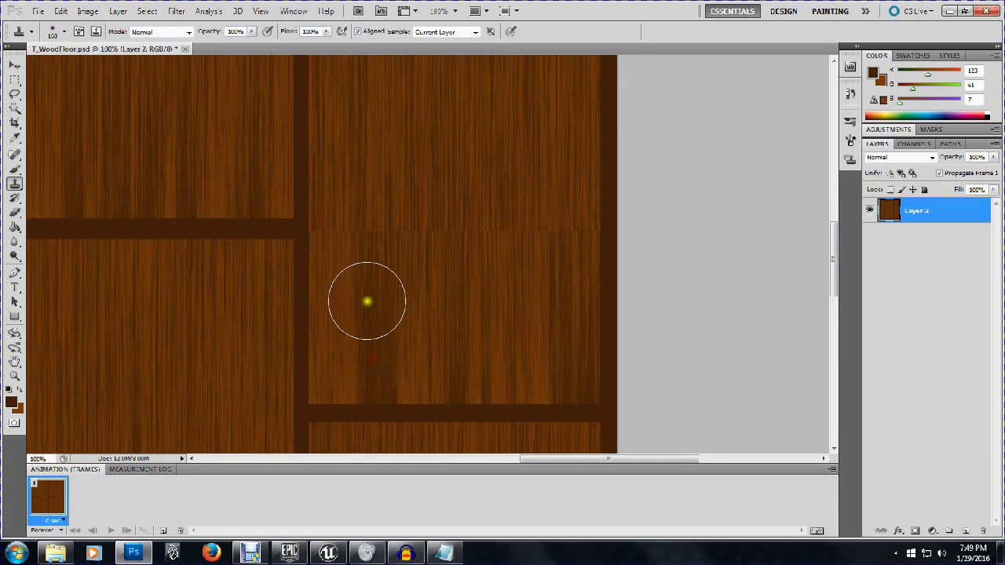
# Step: Try cloning grain sampled from the plank's lower part over the seam across the fourth plank, and undo the strokes
pyautogui.click(349, 234)
pyautogui.moveTo(349, 234)
pyautogui.mouseDown()
pyautogui.moveTo(367, 161)
pyautogui.moveTo(361, 292)
pyautogui.mouseUp()
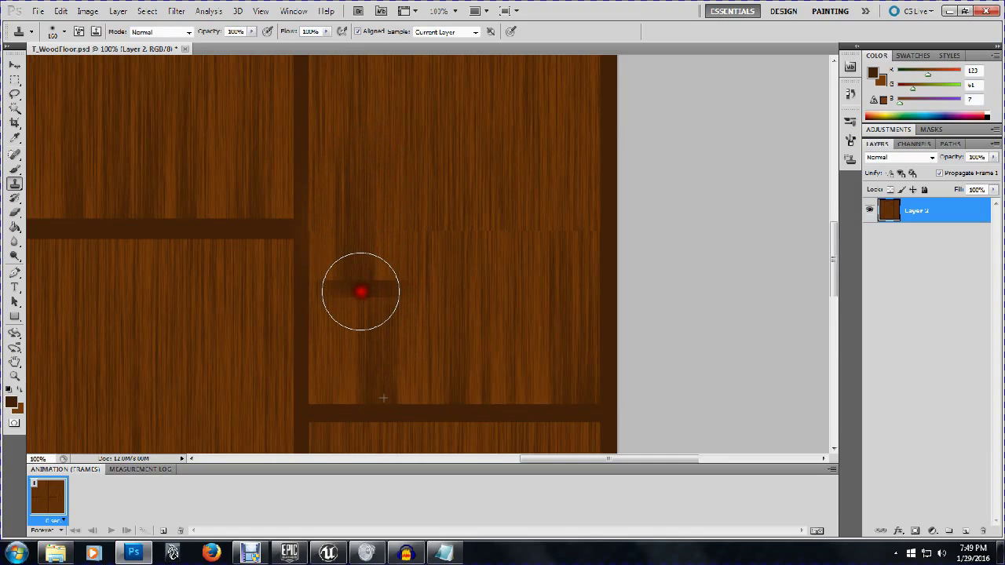
pyautogui.moveTo(425, 274)
pyautogui.mouseDown()
pyautogui.moveTo(457, 263)
pyautogui.moveTo(446, 246)
pyautogui.mouseUp()
pyautogui.hotkey('ctrl', 'alt', 'z')
pyautogui.hotkey('ctrl', 'alt', 'z')
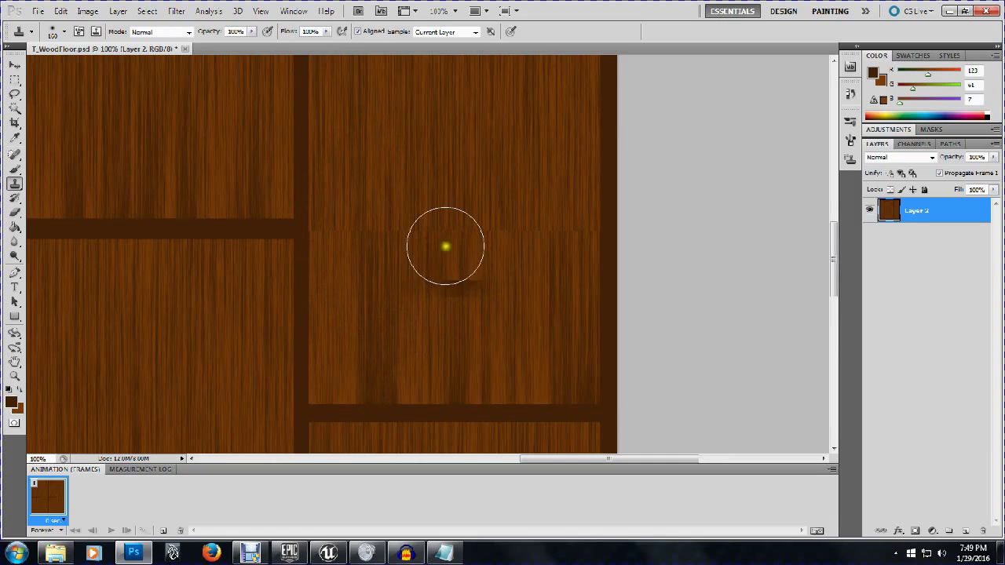
pyautogui.hotkey('ctrl', 'alt', 'z')
# Step: Sample grain from higher up in the fourth plank and clone it along the seam from the plank's left side to its right
pyautogui.scroll(1, 378, 147)
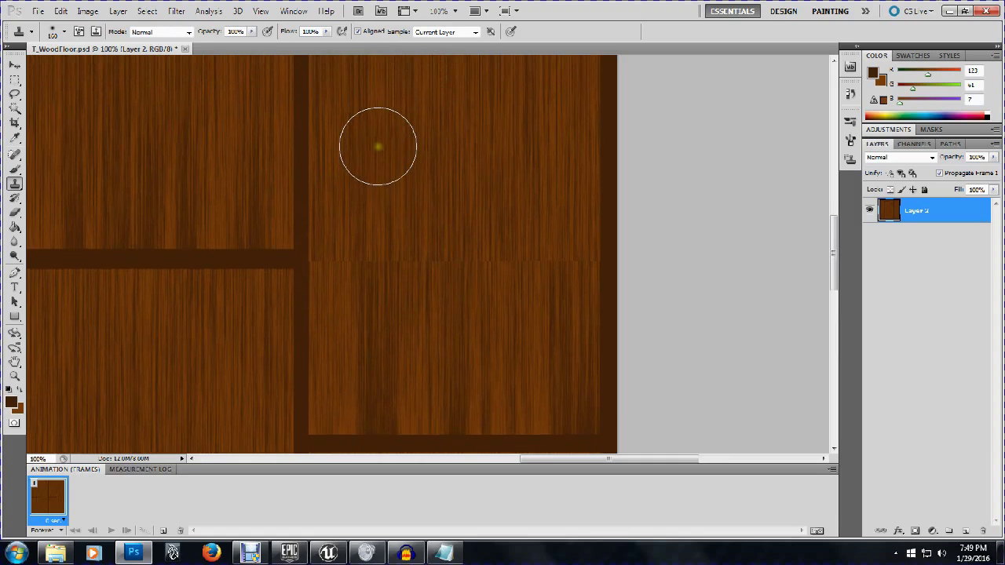
pyautogui.scroll(3, 378, 147)
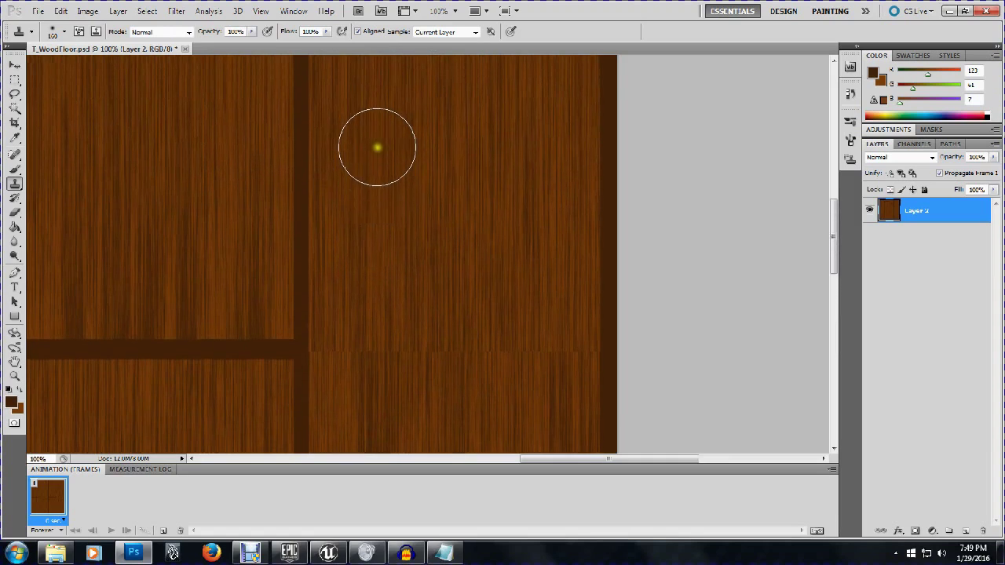
pyautogui.keyDown('alt'); pyautogui.click(391, 108); pyautogui.keyUp('alt')
pyautogui.click(351, 341)
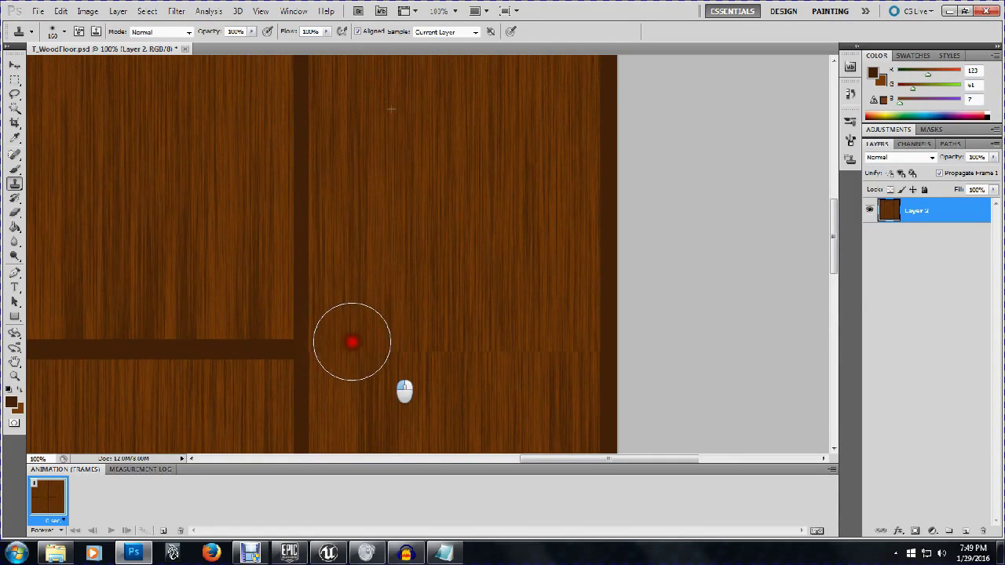
pyautogui.moveTo(352, 341)
pyautogui.mouseDown()
pyautogui.moveTo(353, 389)
pyautogui.moveTo(370, 314)
pyautogui.mouseUp()
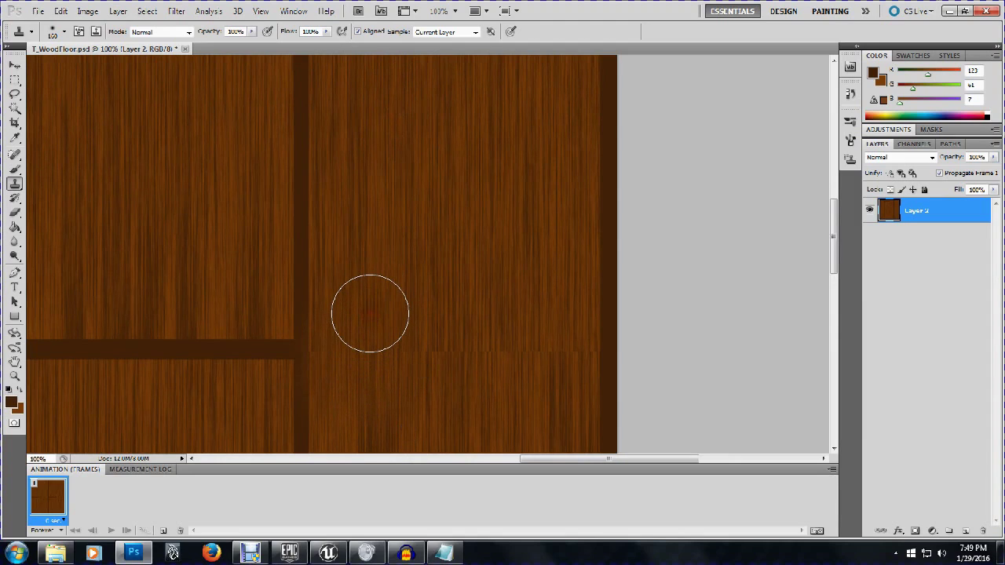
pyautogui.moveTo(369, 351)
pyautogui.mouseDown()
pyautogui.moveTo(352, 347)
pyautogui.moveTo(353, 359)
pyautogui.moveTo(501, 346)
pyautogui.mouseUp()
pyautogui.moveTo(527, 315)
pyautogui.mouseDown()
pyautogui.moveTo(533, 378)
pyautogui.moveTo(550, 355)
pyautogui.mouseUp()
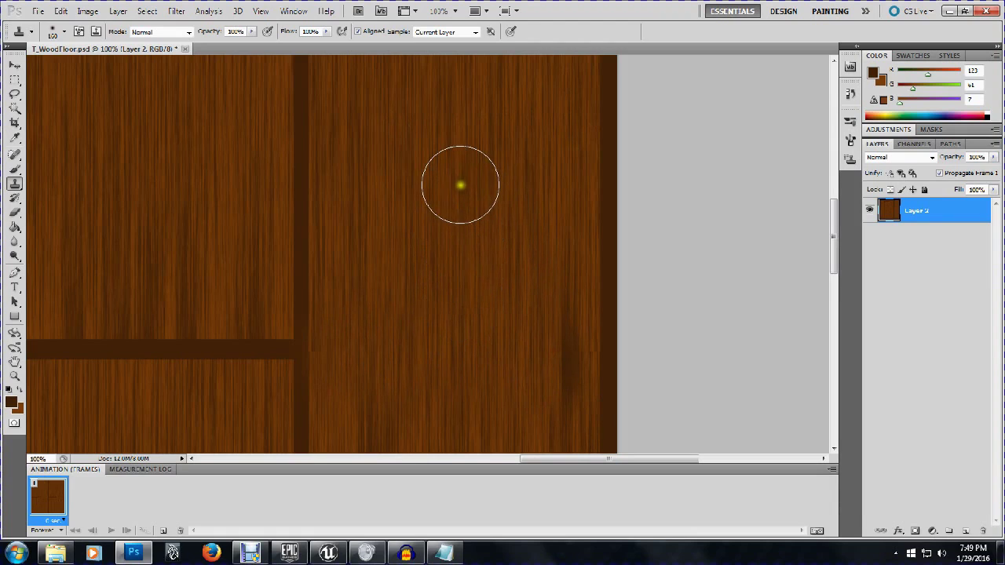
# Step: Resample clean grain from the fourth plank and clone away the dark streak near its right side and the seam traces at both ends
pyautogui.keyDown('alt'); pyautogui.click(460, 186); pyautogui.keyUp('alt')
pyautogui.moveTo(539, 316); pyautogui.dragTo(543, 377)
pyautogui.click(529, 364)
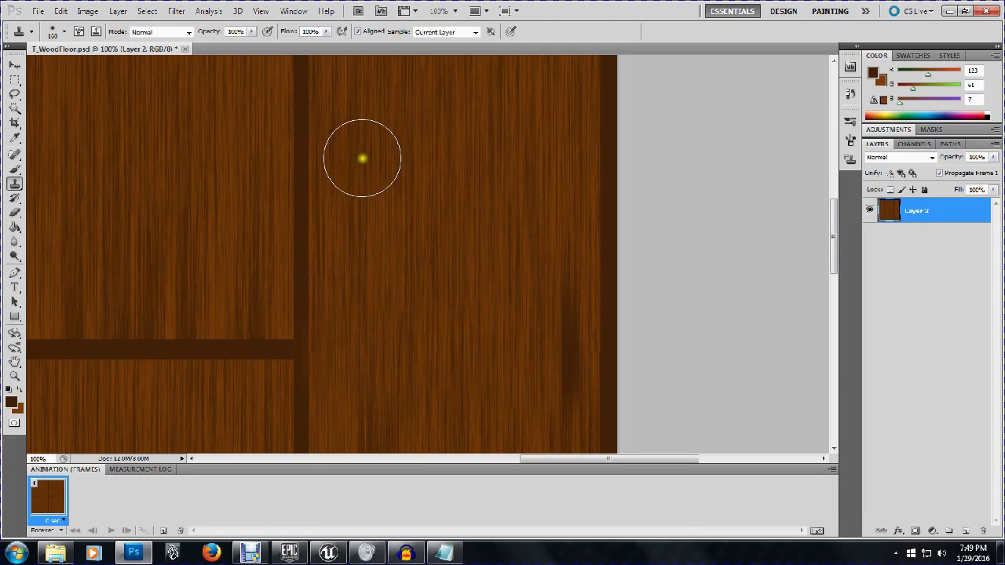
pyautogui.keyDown('alt'); pyautogui.click(362, 160); pyautogui.keyUp('alt')
pyautogui.moveTo(526, 364)
pyautogui.mouseDown()
pyautogui.moveTo(546, 388)
pyautogui.moveTo(547, 272)
pyautogui.moveTo(554, 354)
pyautogui.moveTo(557, 346)
pyautogui.mouseUp()
pyautogui.moveTo(469, 279); pyautogui.dragTo(458, 270)
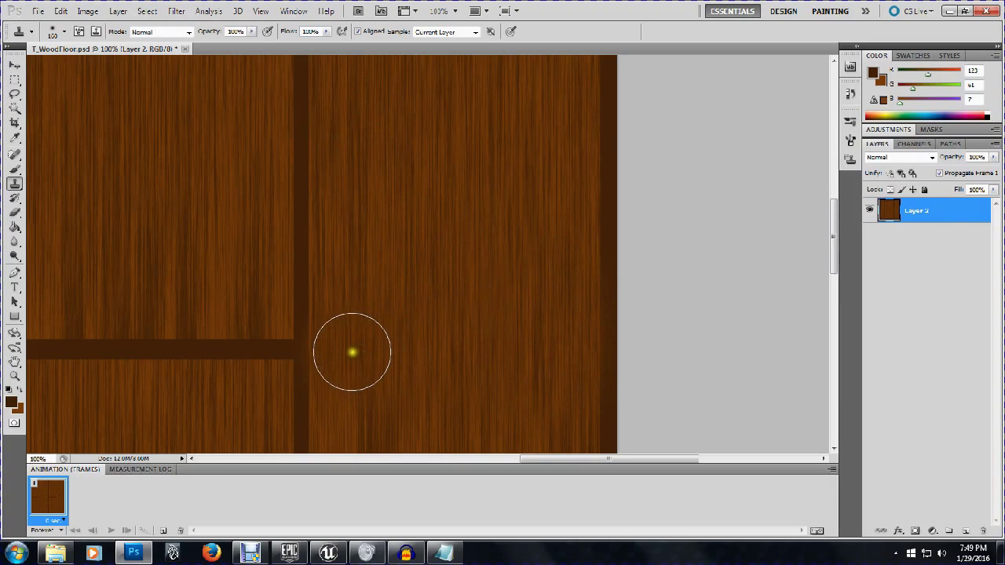
pyautogui.moveTo(352, 350)
pyautogui.mouseDown()
pyautogui.moveTo(352, 336)
pyautogui.moveTo(349, 357)
pyautogui.moveTo(364, 370)
pyautogui.mouseUp()
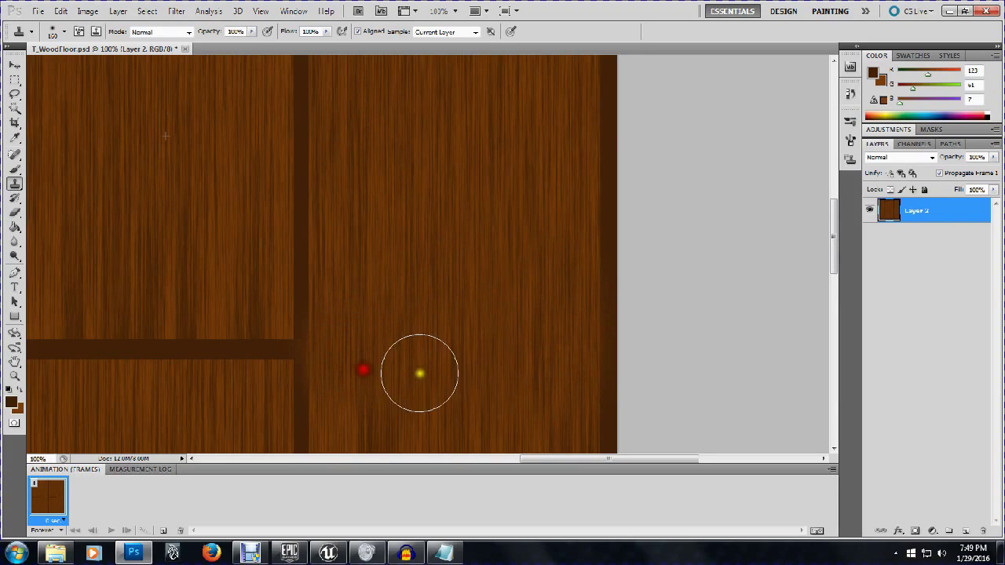
# Step: Repaint the dark vertical gap between the third and fourth planks up to the texture's upper edge with a 33 px, 100% hardness brush
pyautogui.scroll(-3, 455, 321)
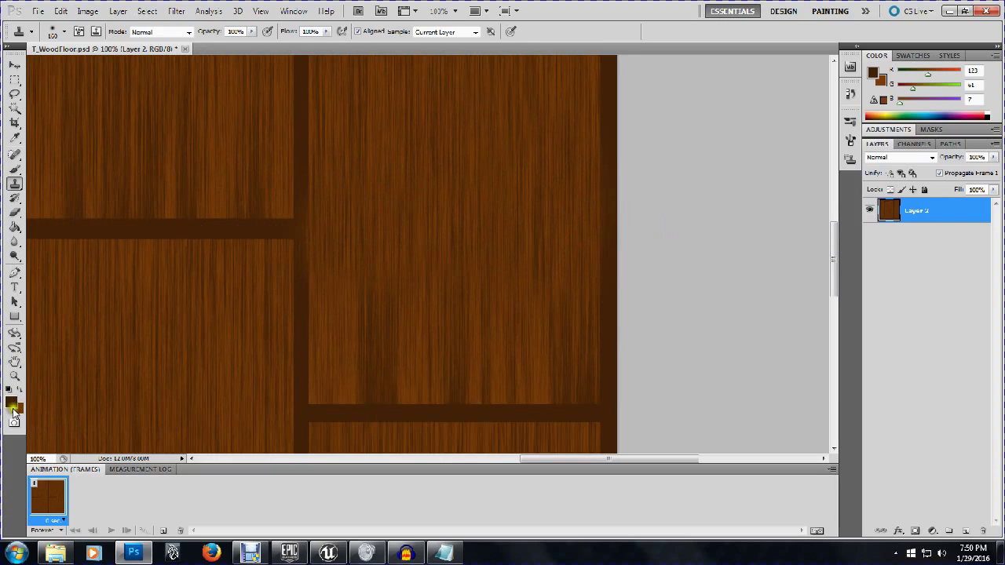
pyautogui.click(12, 171)
pyautogui.rightClick(306, 175)
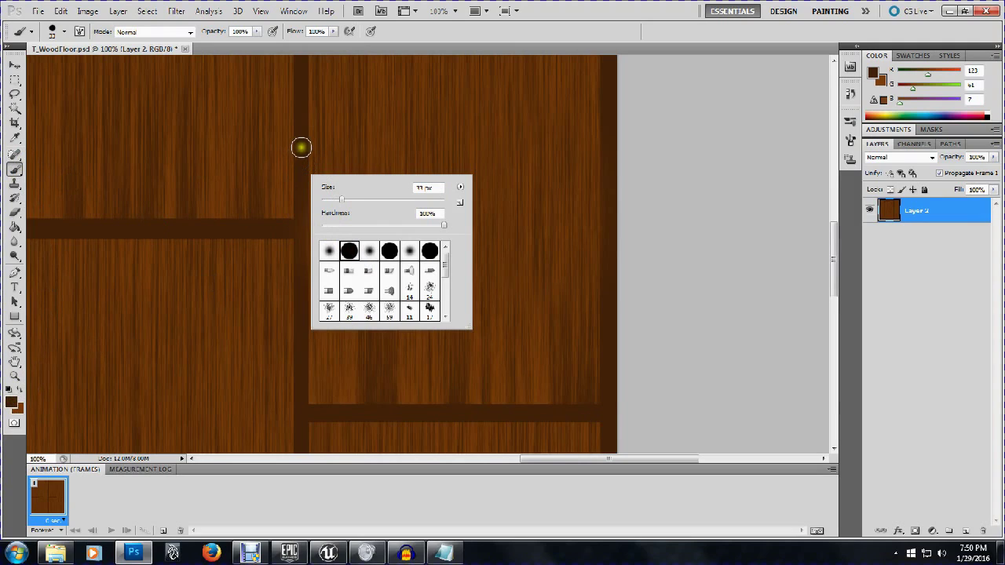
pyautogui.click(703, 195)
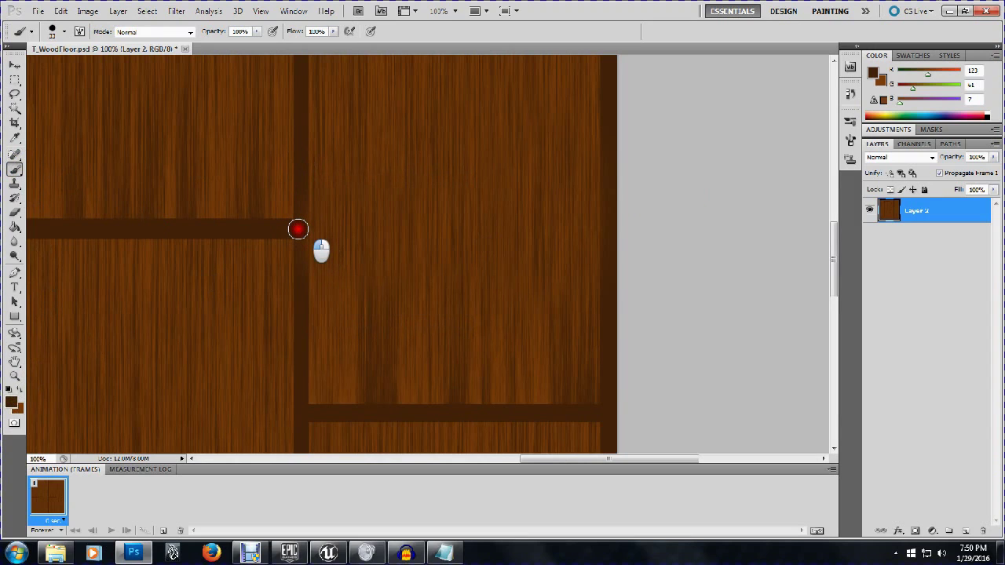
pyautogui.moveTo(299, 229)
pyautogui.mouseDown()
pyautogui.moveTo(306, 560)
pyautogui.moveTo(327, 7)
pyautogui.mouseUp()
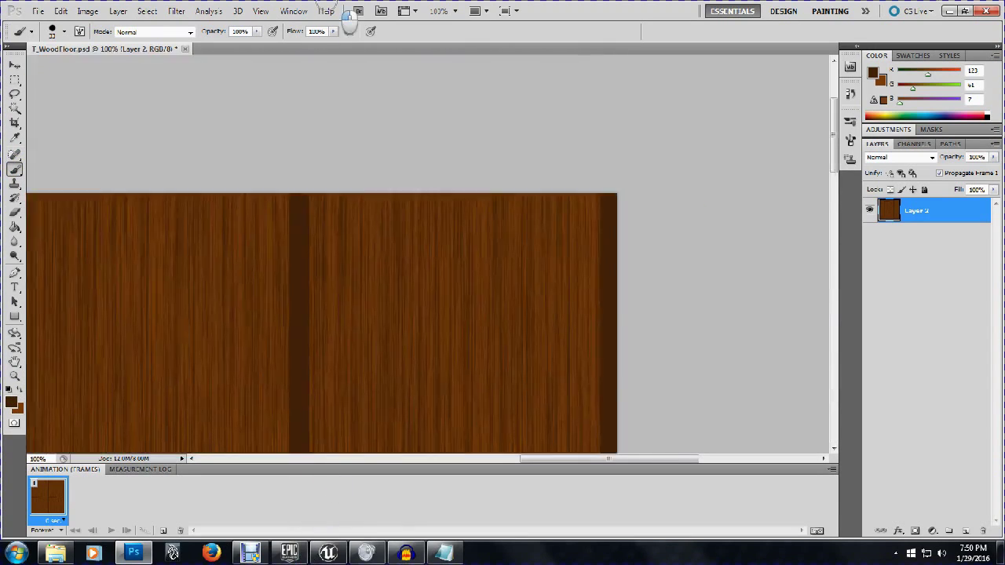
# Step: Reapply the last Offset filter to the whole floor texture and save the Photoshop file
pyautogui.scroll(-4, 616, 214)
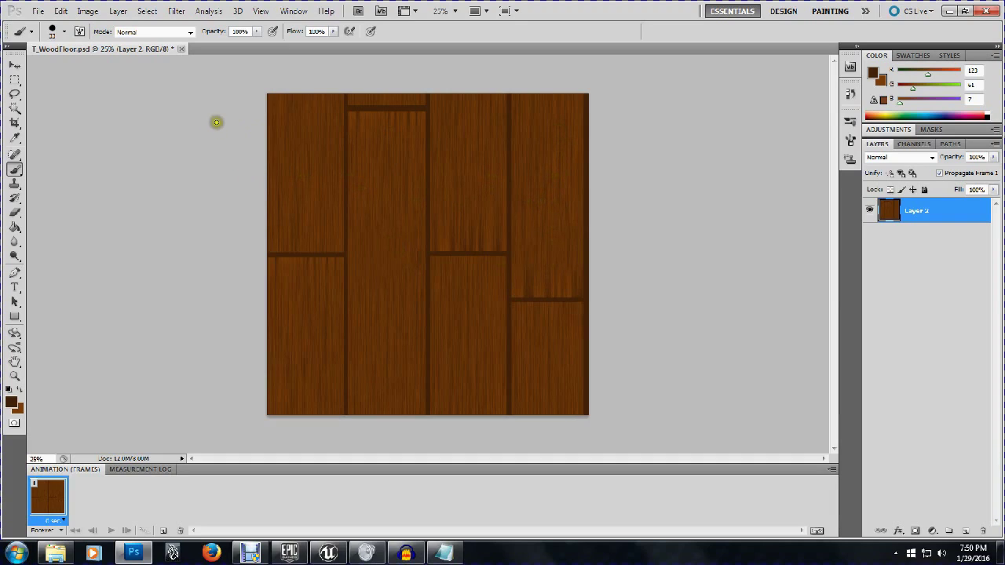
pyautogui.click(175, 11)
pyautogui.click(182, 24)
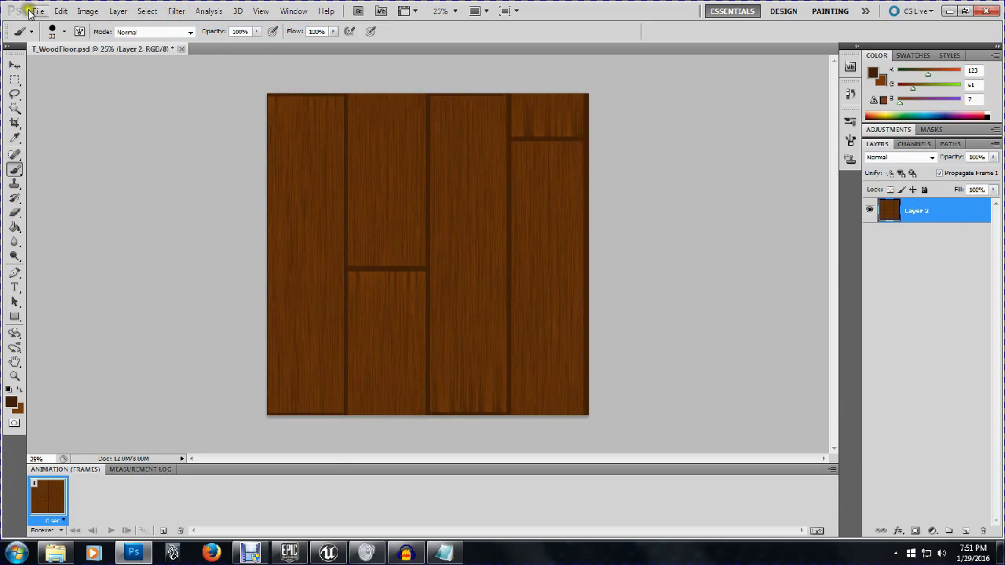
pyautogui.click(30, 11)
pyautogui.click(58, 189)
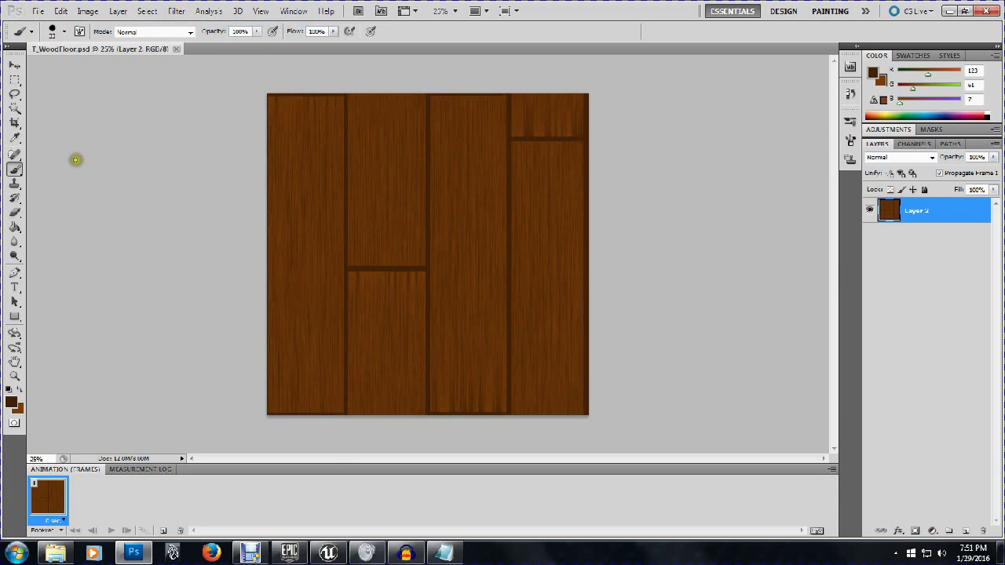
# Step: Start saving the texture as a new file named T_WoodFloor_D in the My Texture References folder
pyautogui.click(39, 12)
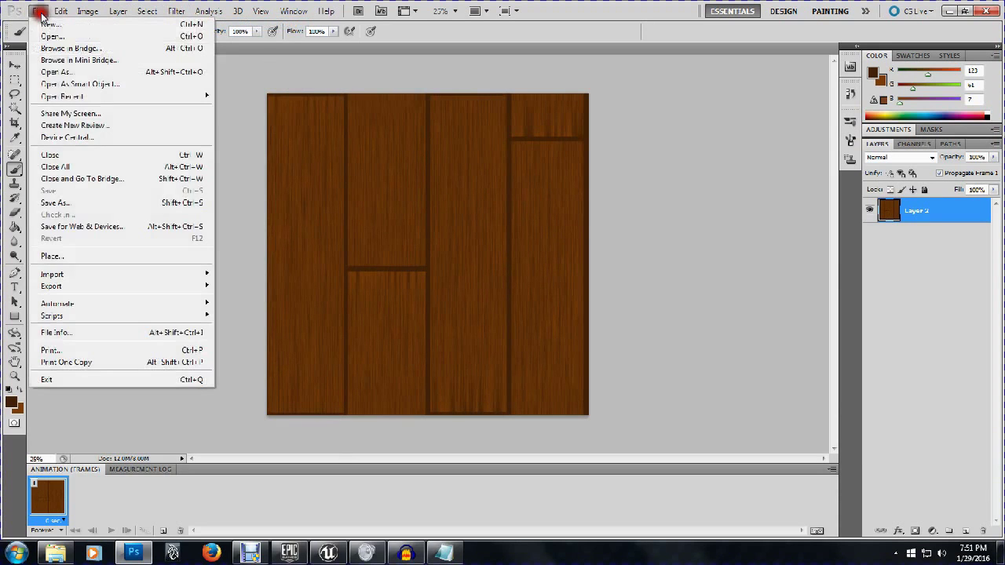
pyautogui.click(114, 204)
pyautogui.click(654, 364)
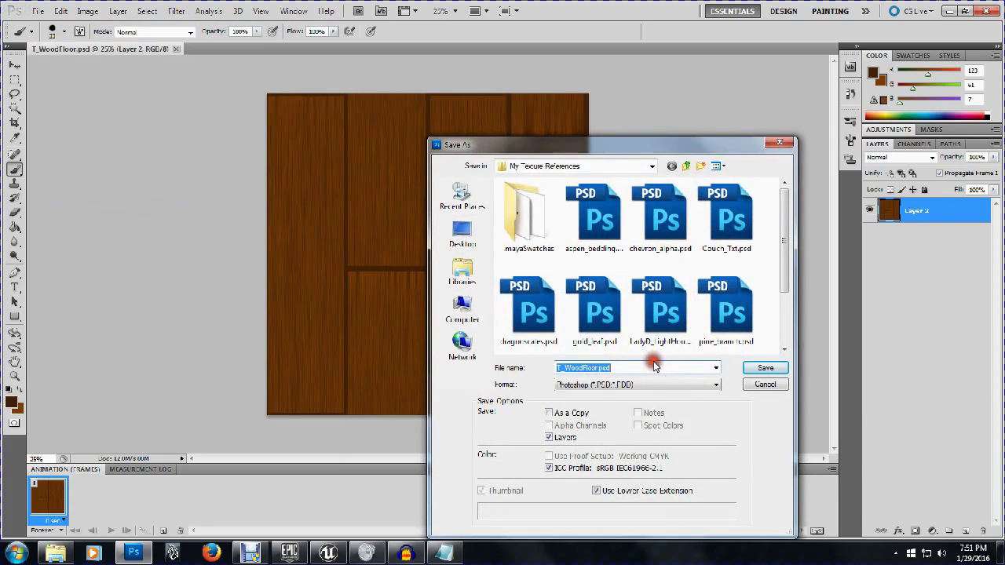
pyautogui.click(652, 368)
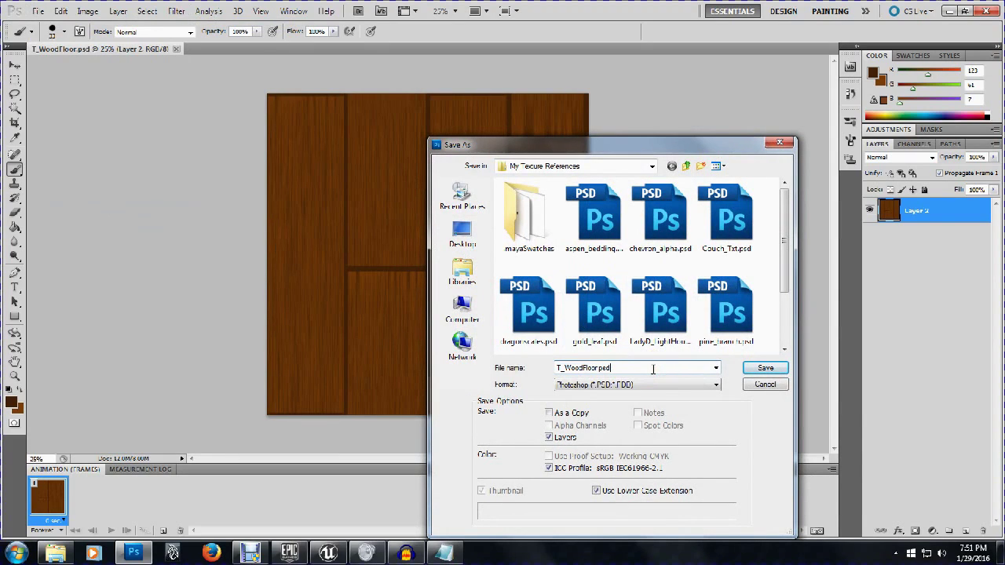
pyautogui.press('BackSpace')
pyautogui.press('BackSpace')
pyautogui.press('BackSpace')
pyautogui.press('BackSpace')
pyautogui.write('_D')
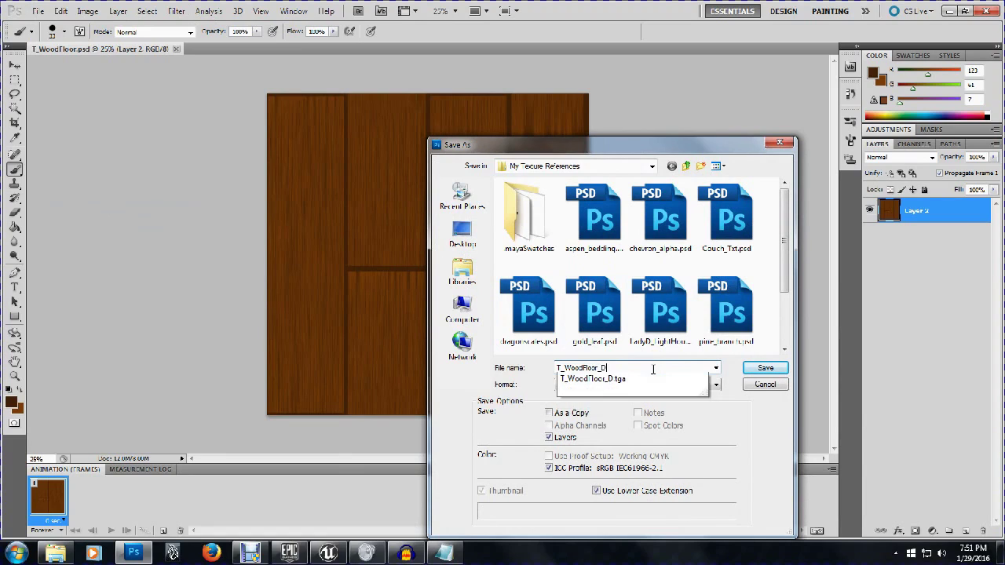
# Step: Save T_WoodFloor_D in Targa format at 24 bits/pixel, replacing the existing file
pyautogui.press('Tab')
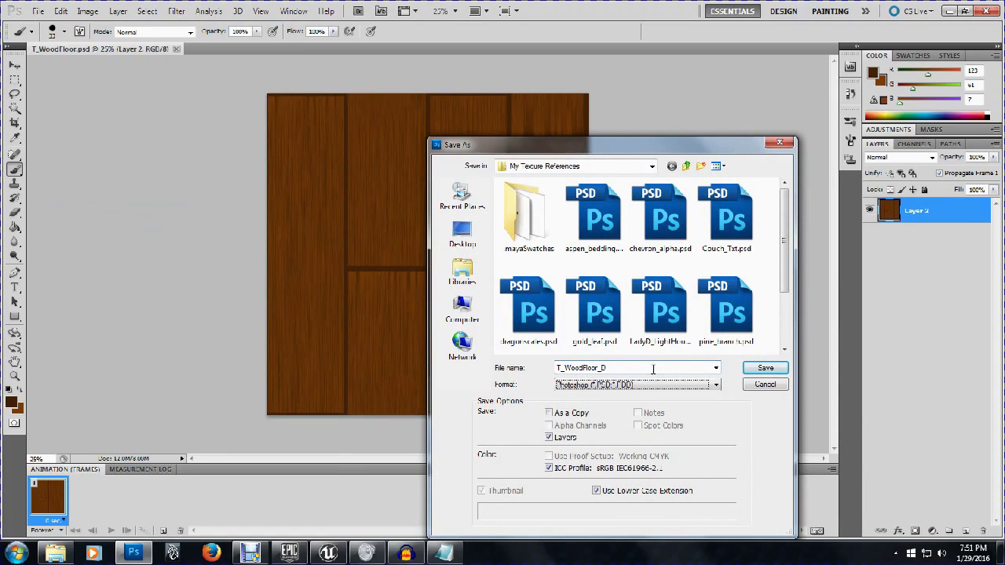
pyautogui.press('t')
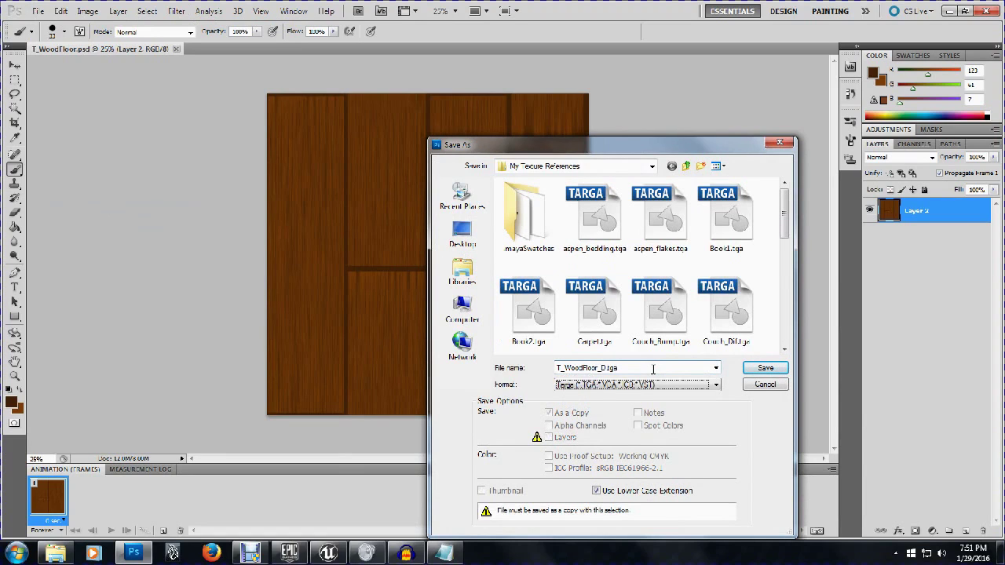
pyautogui.click(756, 367)
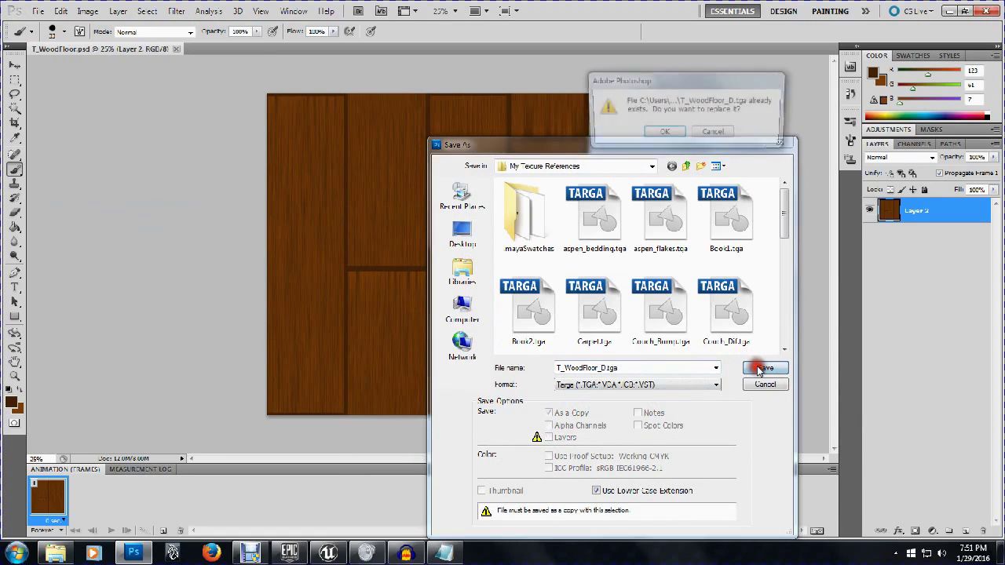
pyautogui.click(658, 134)
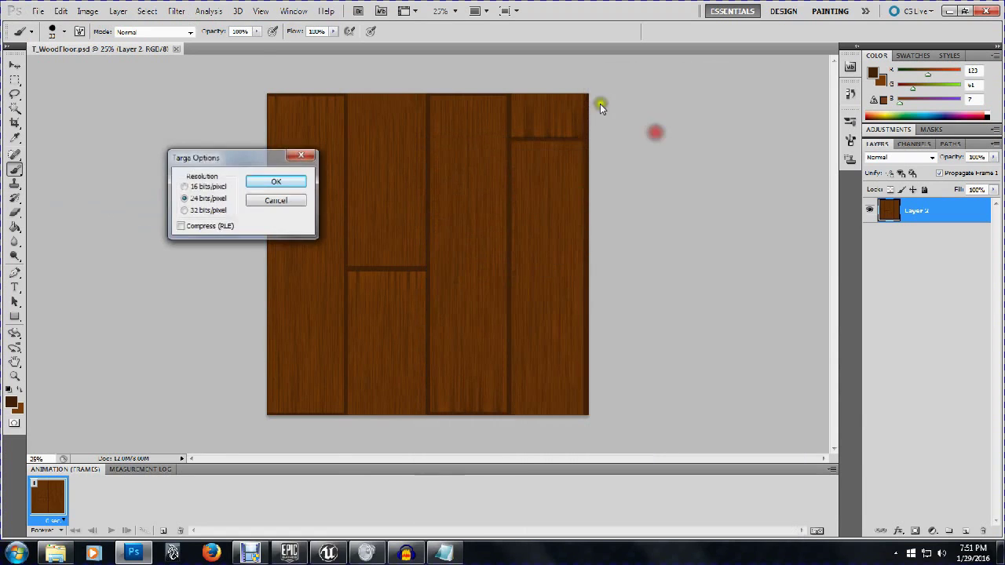
pyautogui.click(253, 182)
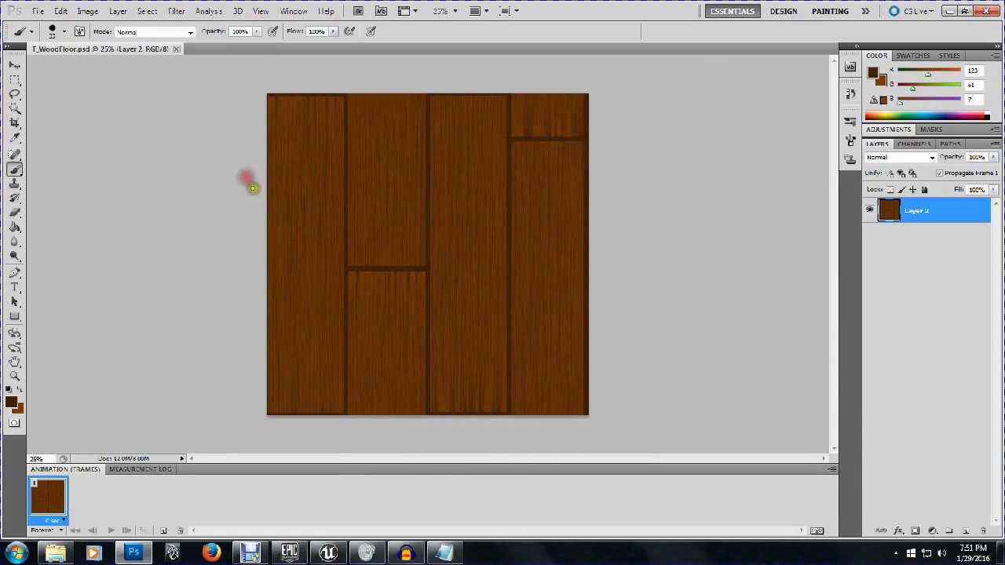
# Step: Switch to Unreal Editor and reimport the T_WoodFloor_D texture
pyautogui.click(328, 553)
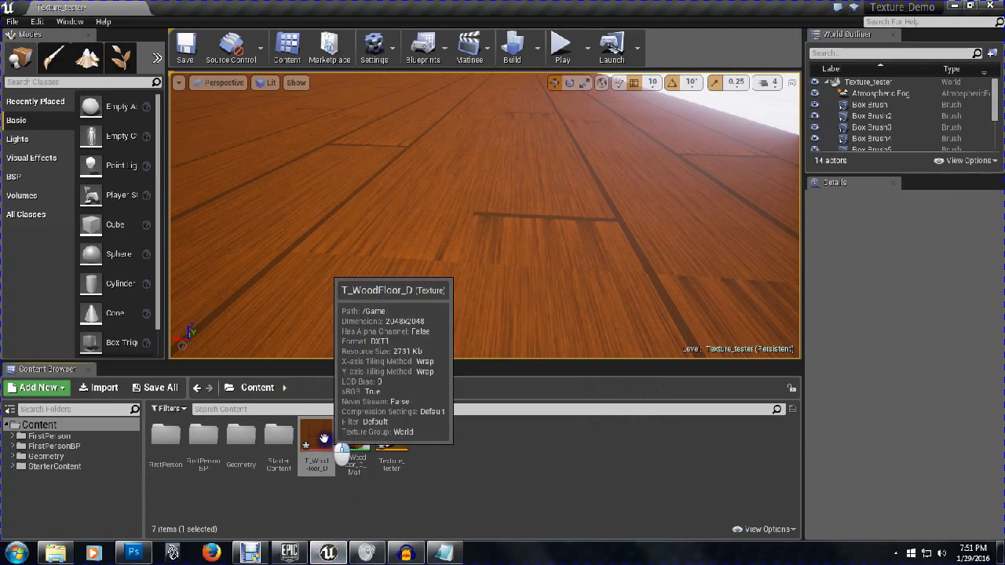
pyautogui.rightClick(324, 440)
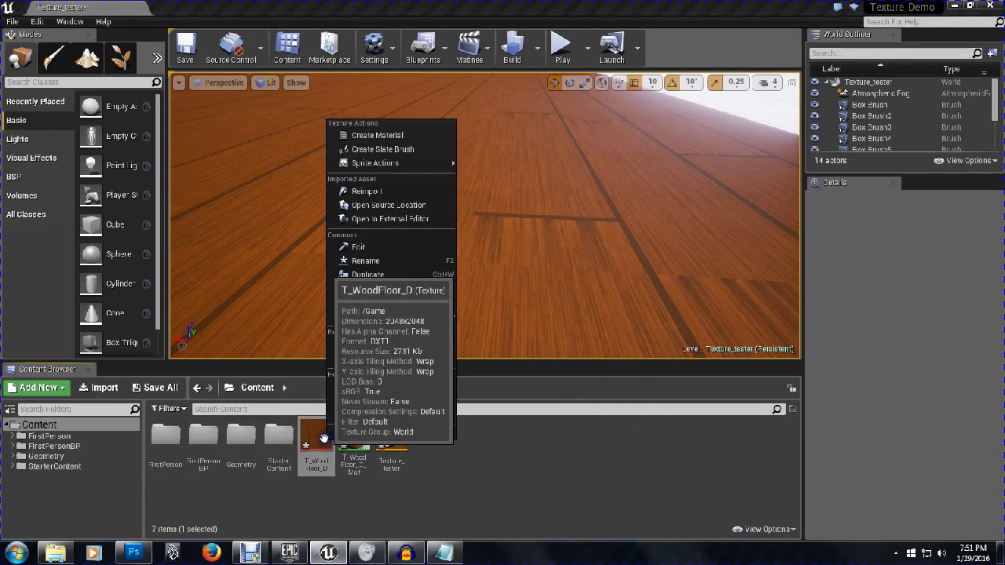
pyautogui.click(372, 193)
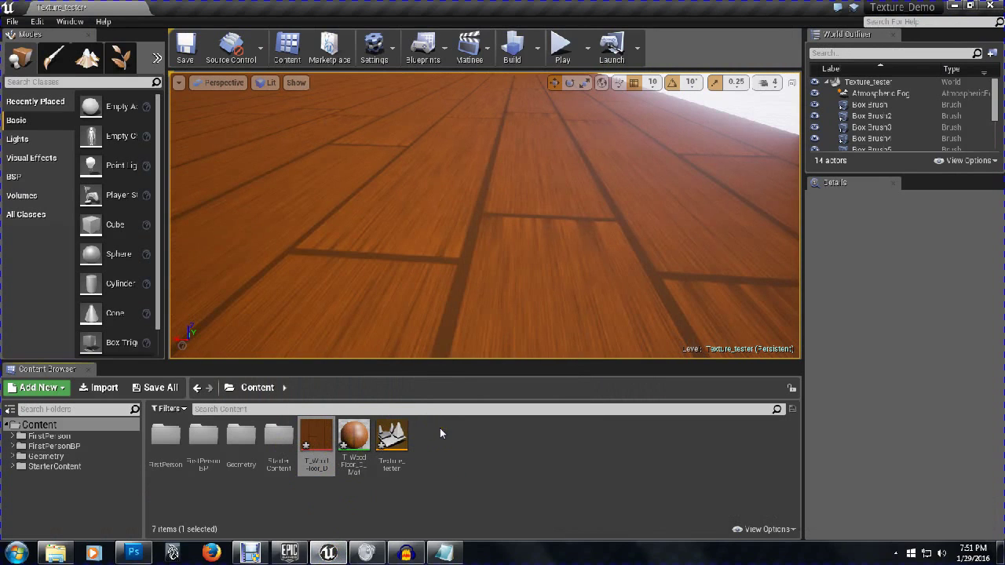
# Step: Examine the updated wood floor in the level from above and up close for seams and tiling repetition
pyautogui.moveTo(484, 255); pyautogui.dragTo(442, 205)
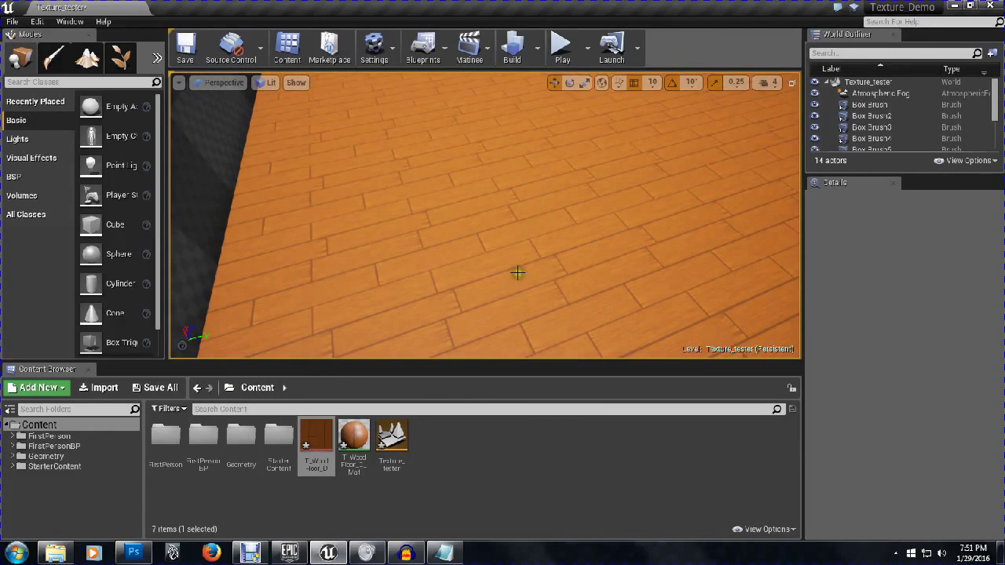
pyautogui.moveTo(473, 272); pyautogui.dragTo(457, 301)
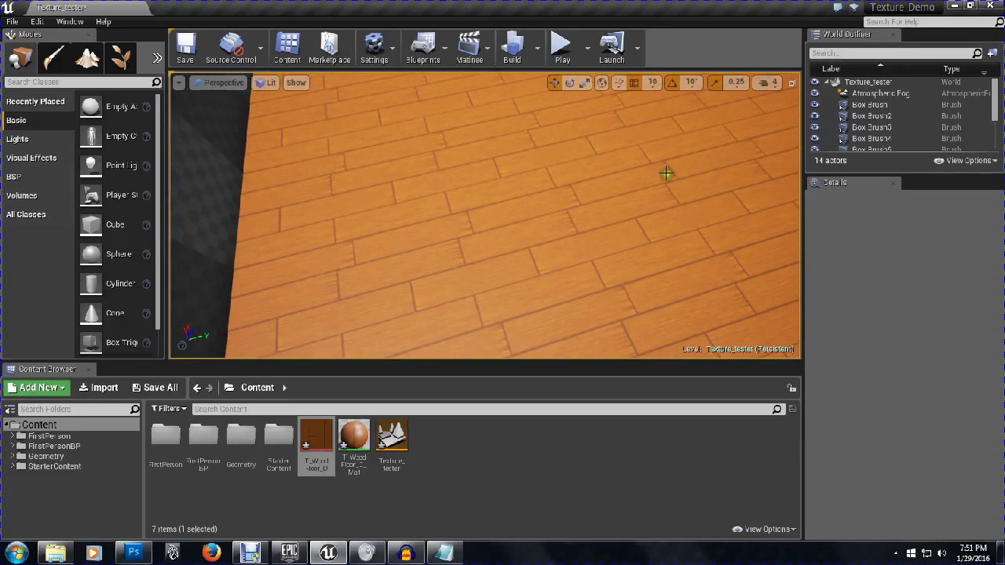
pyautogui.moveTo(606, 196); pyautogui.dragTo(596, 220)
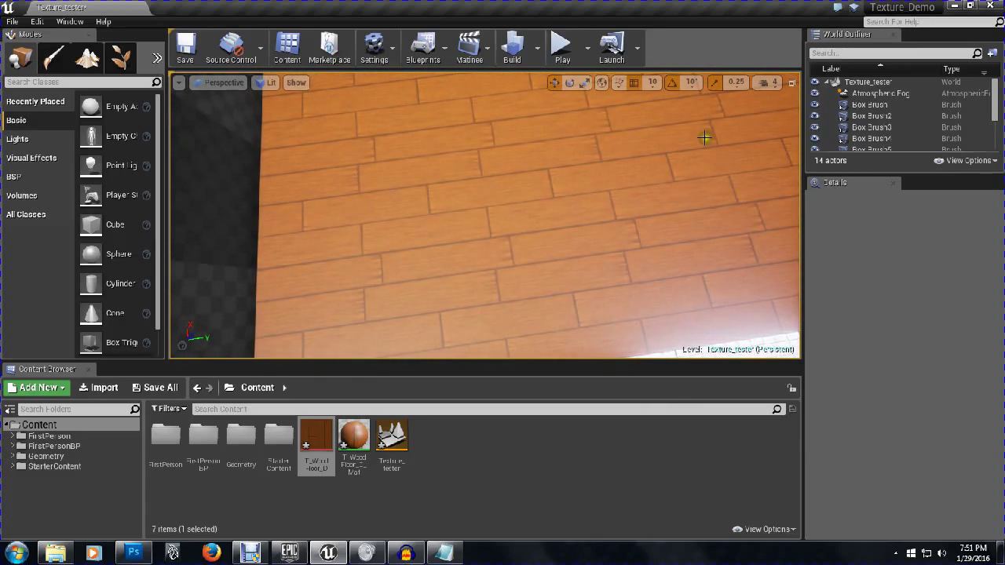
pyautogui.moveTo(626, 166); pyautogui.dragTo(583, 179)
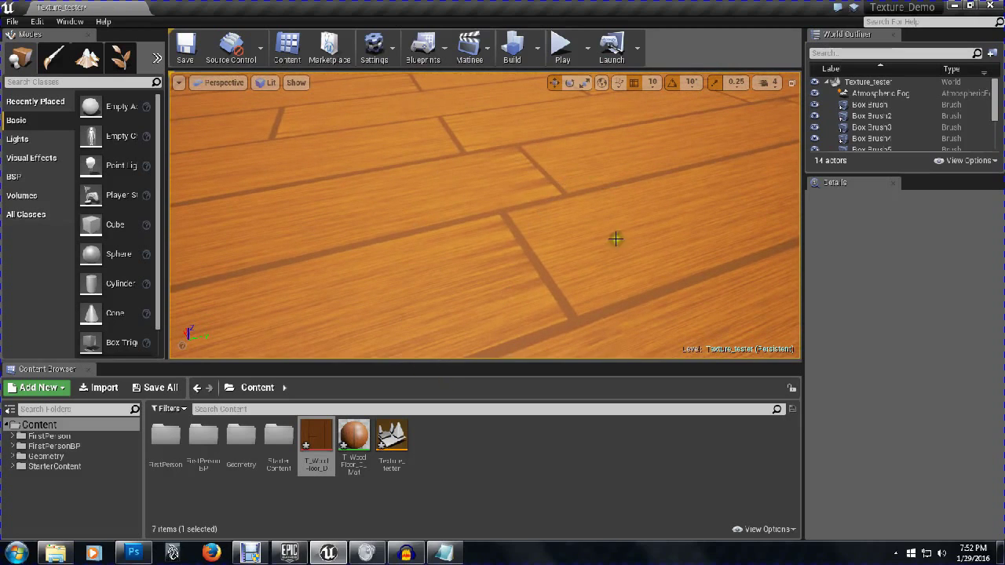
pyautogui.moveTo(602, 247); pyautogui.dragTo(620, 242)
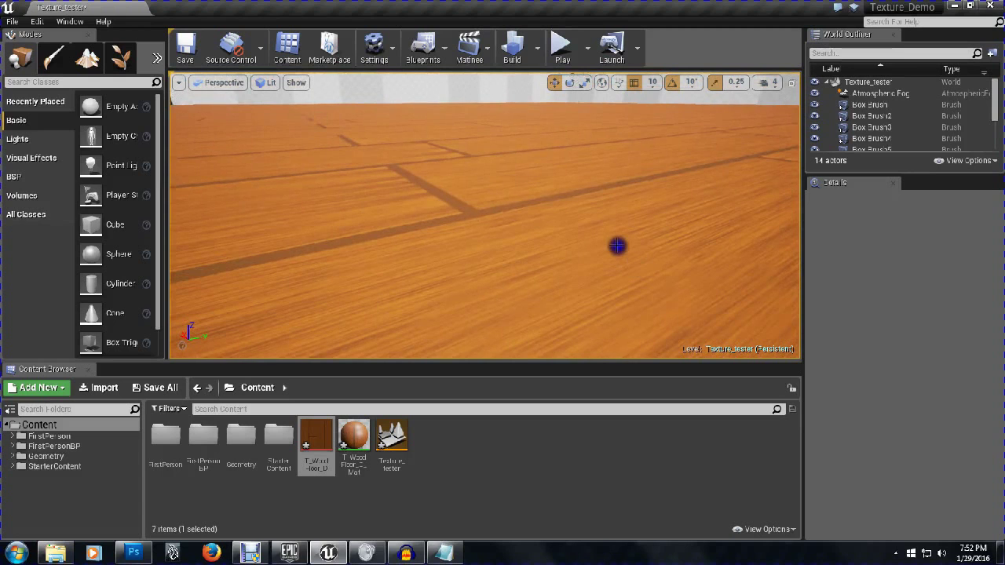
pyautogui.moveTo(439, 195); pyautogui.dragTo(409, 260)
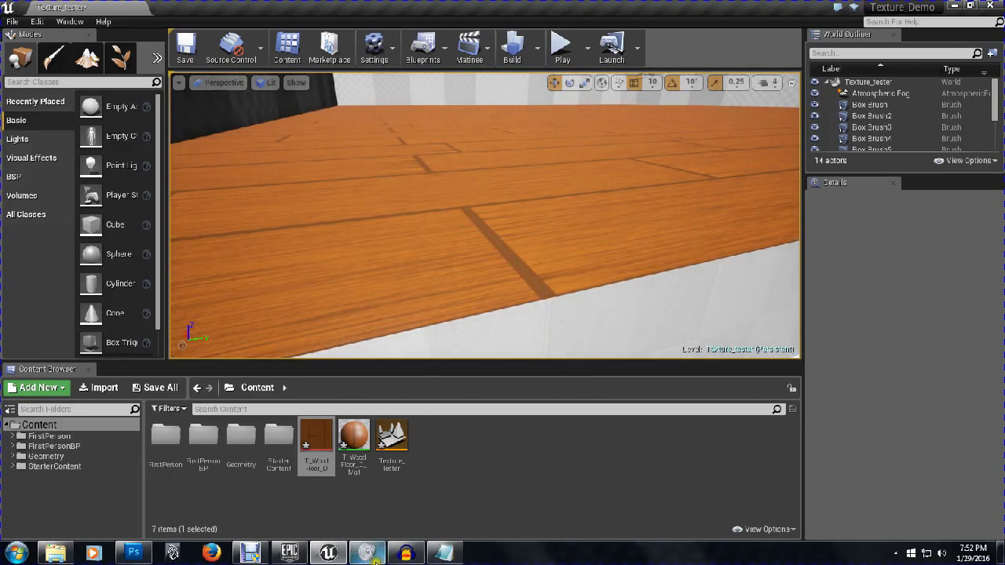
# Step: Switch to Photoshop and rename the wood floor layer as Diffuse
pyautogui.click(133, 552)
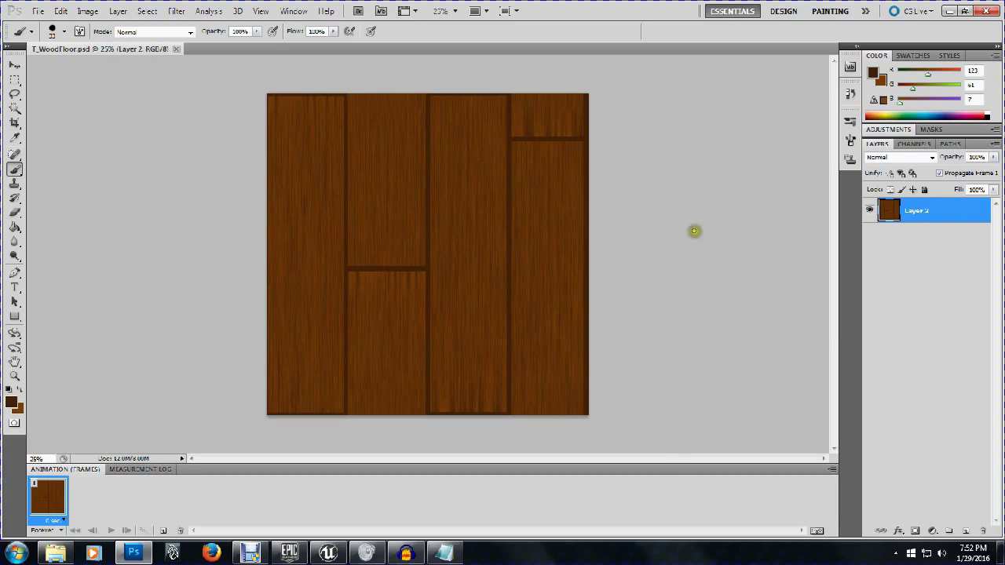
pyautogui.doubleClick(917, 211)
pyautogui.write('Diffuse')
pyautogui.press('Return')
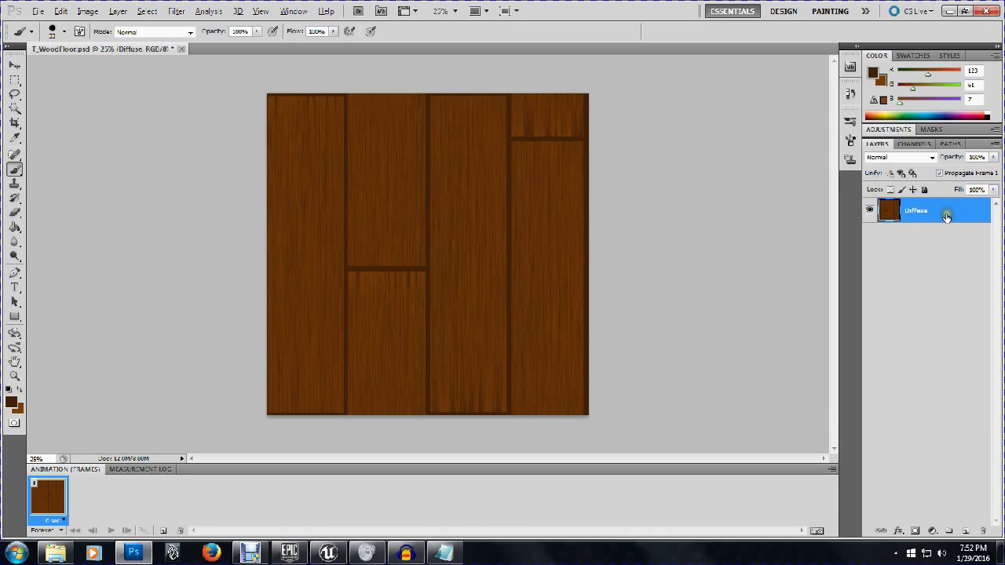
# Step: Duplicate the Diffuse layer beneath the original and name the copy Bump
pyautogui.moveTo(947, 216); pyautogui.dragTo(942, 254)
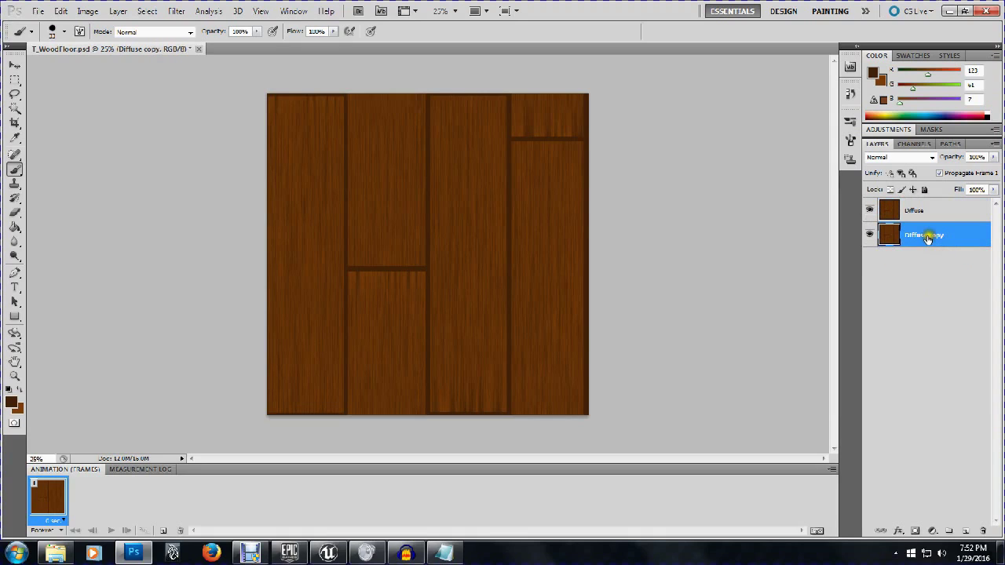
pyautogui.doubleClick(928, 237)
pyautogui.write('Bump')
pyautogui.press('Return')
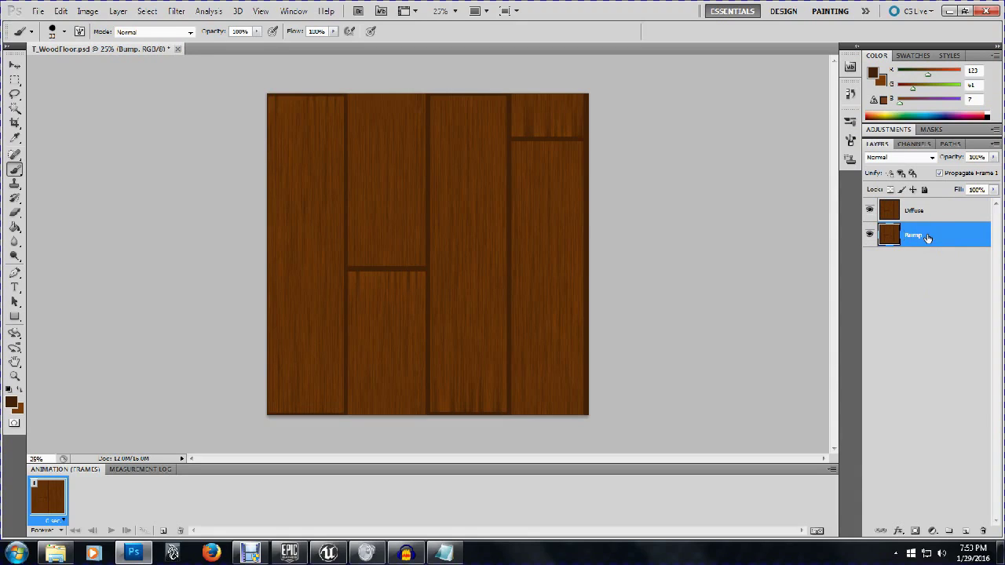
# Step: Hide the Diffuse layer and convert the Bump layer to black and white with the Default preset
pyautogui.click(869, 209)
pyautogui.click(88, 11)
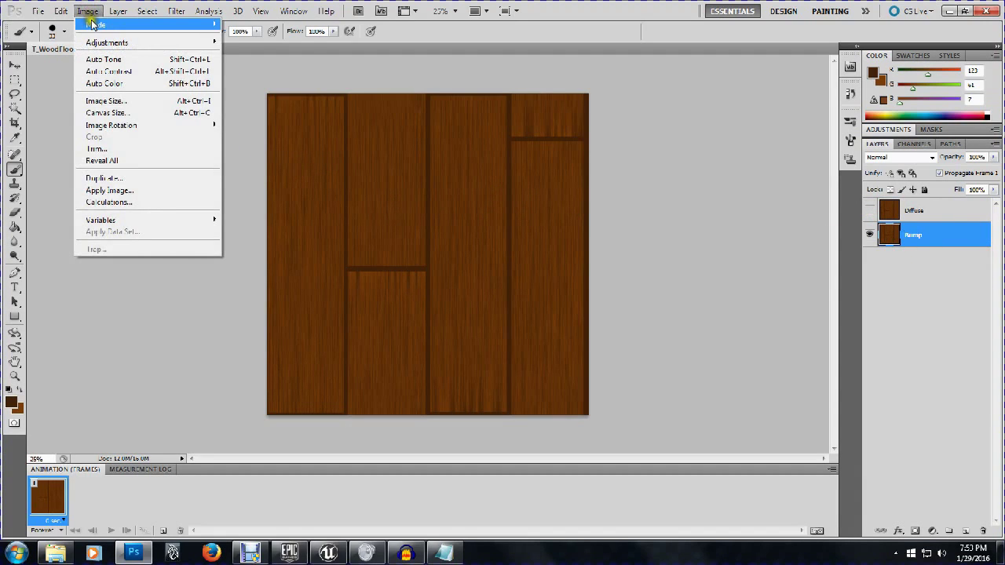
pyautogui.moveTo(92, 25)
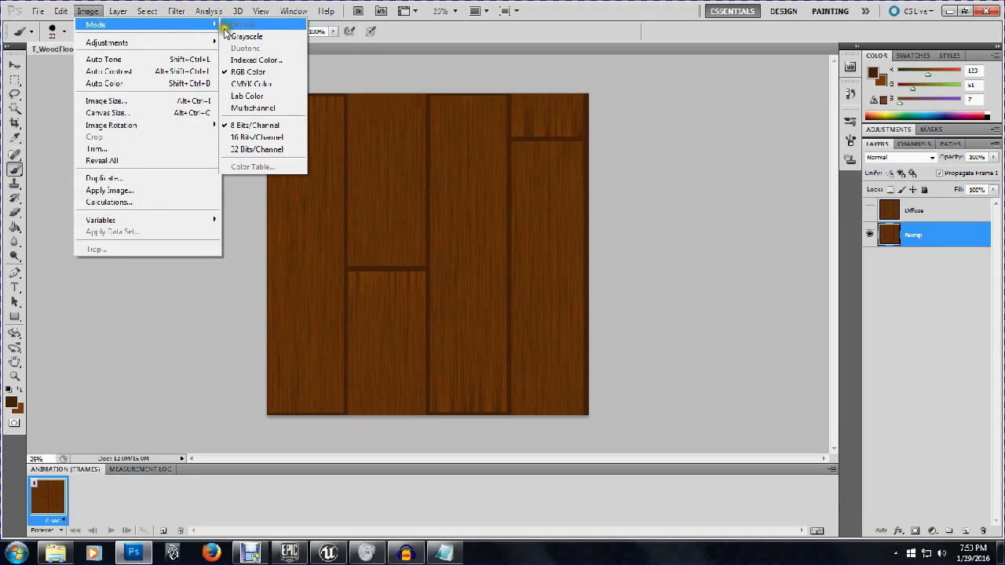
pyautogui.moveTo(187, 42)
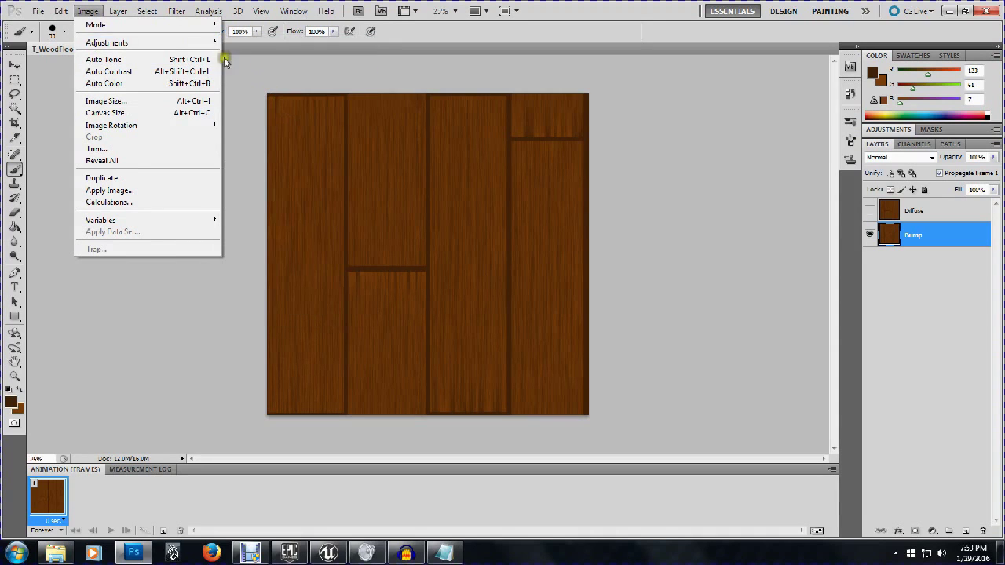
pyautogui.click(201, 42)
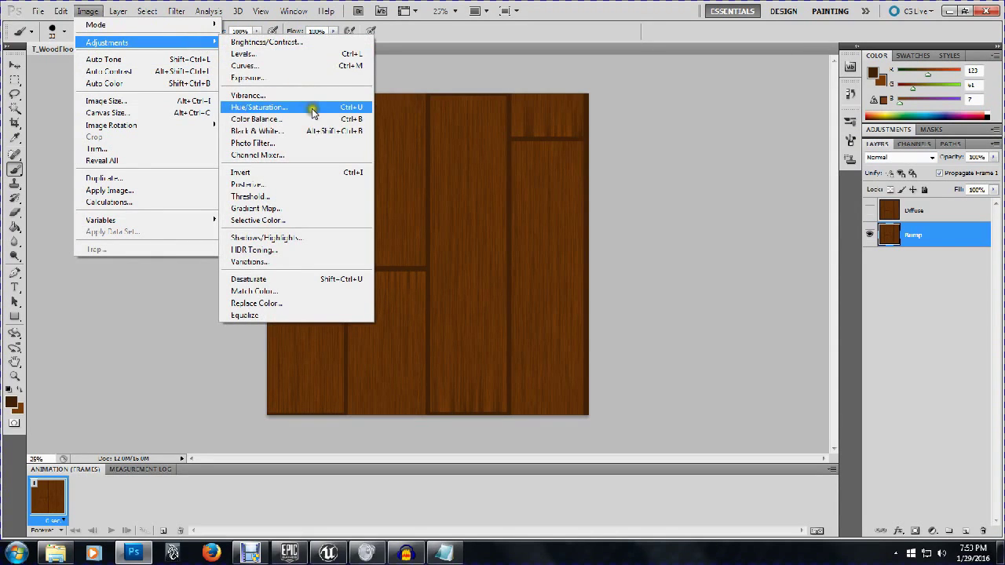
pyautogui.click(323, 131)
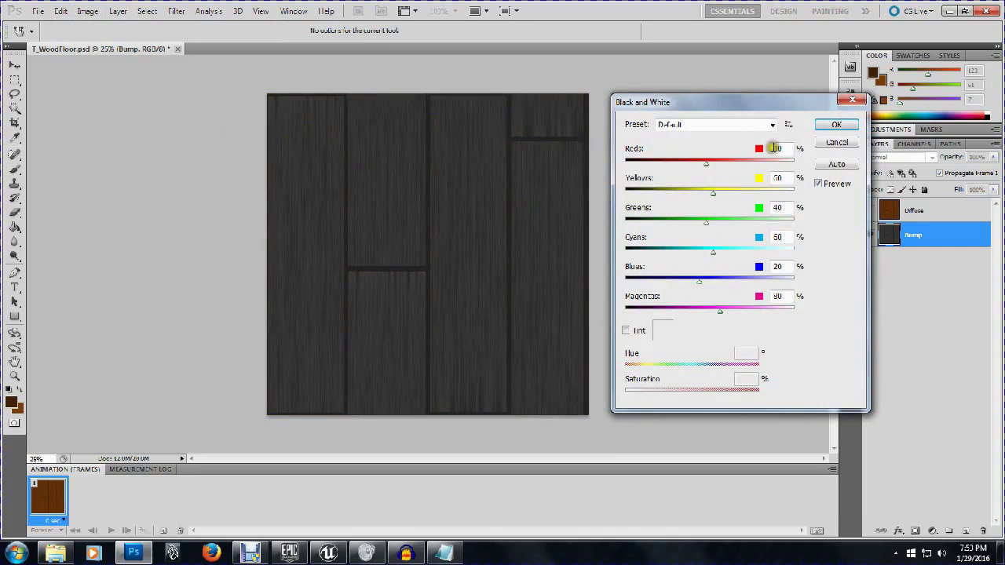
pyautogui.click(831, 127)
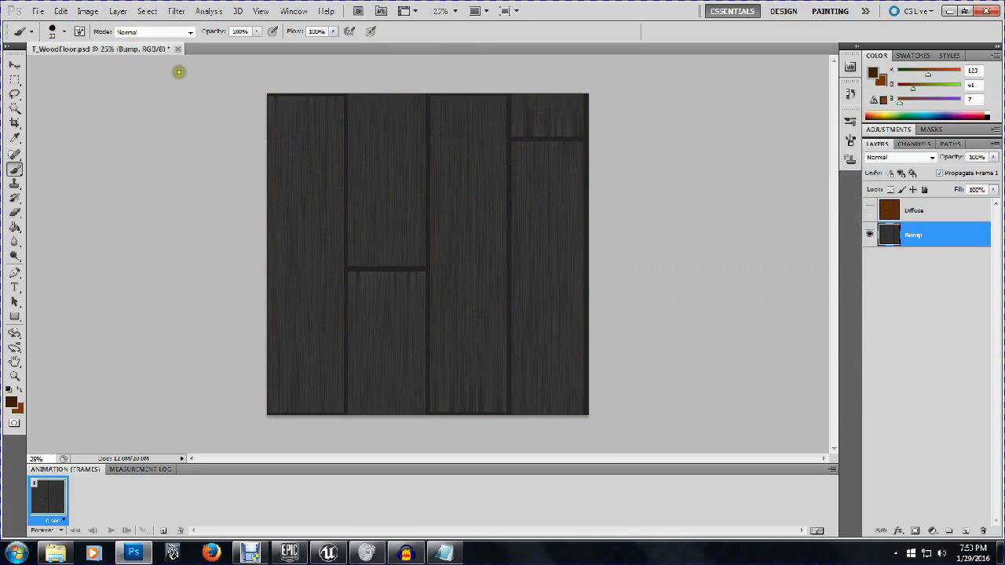
# Step: Apply Brightness/Contrast to the Bump layer with brightness 150 and contrast 100
pyautogui.click(88, 12)
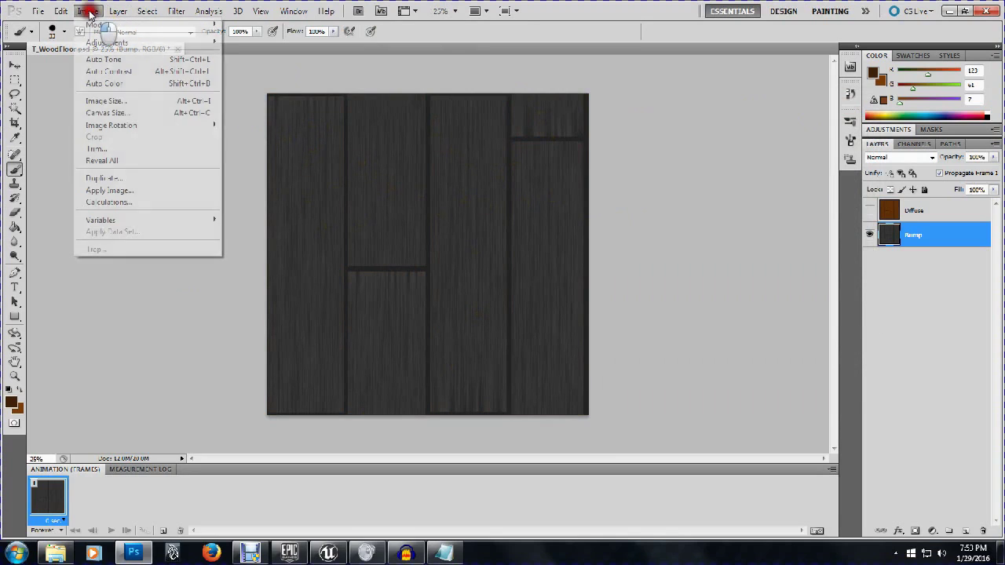
pyautogui.click(88, 11)
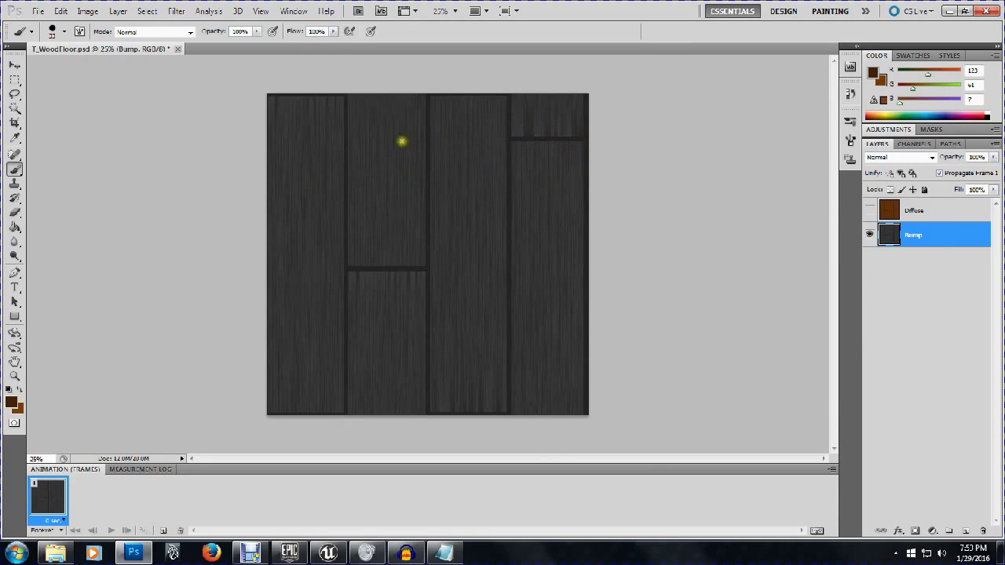
pyautogui.click(83, 12)
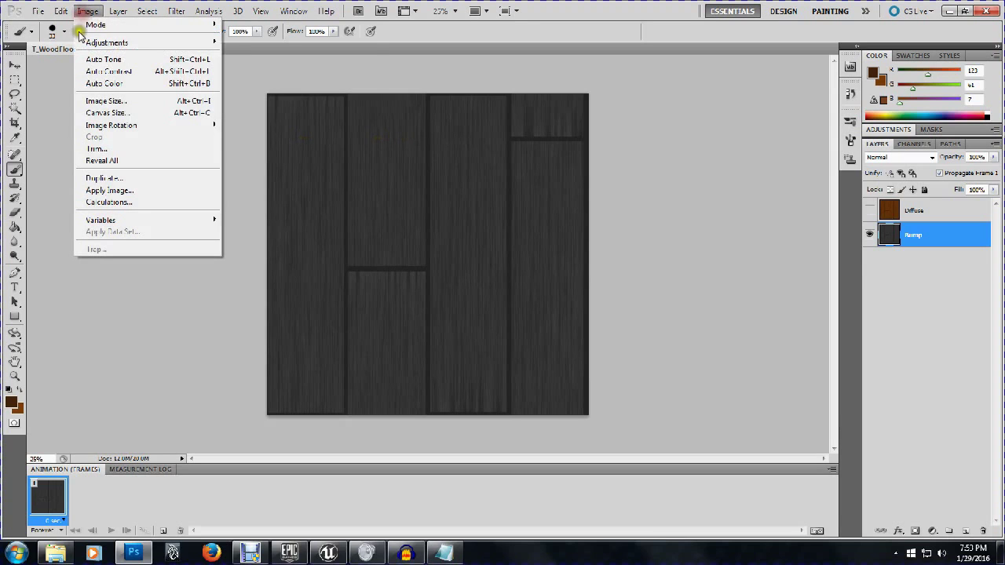
pyautogui.moveTo(83, 42)
pyautogui.click(236, 38)
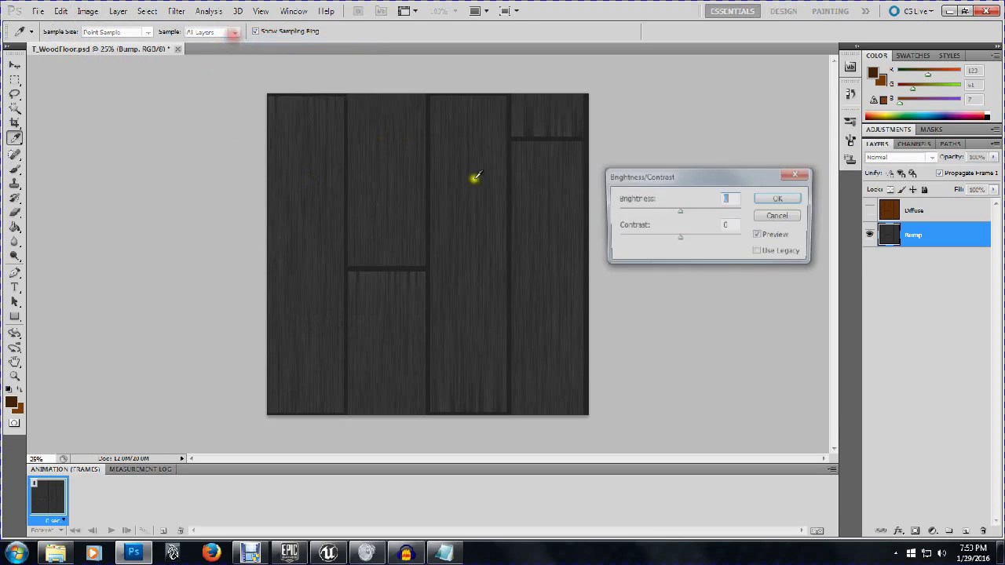
pyautogui.moveTo(679, 212); pyautogui.dragTo(767, 211)
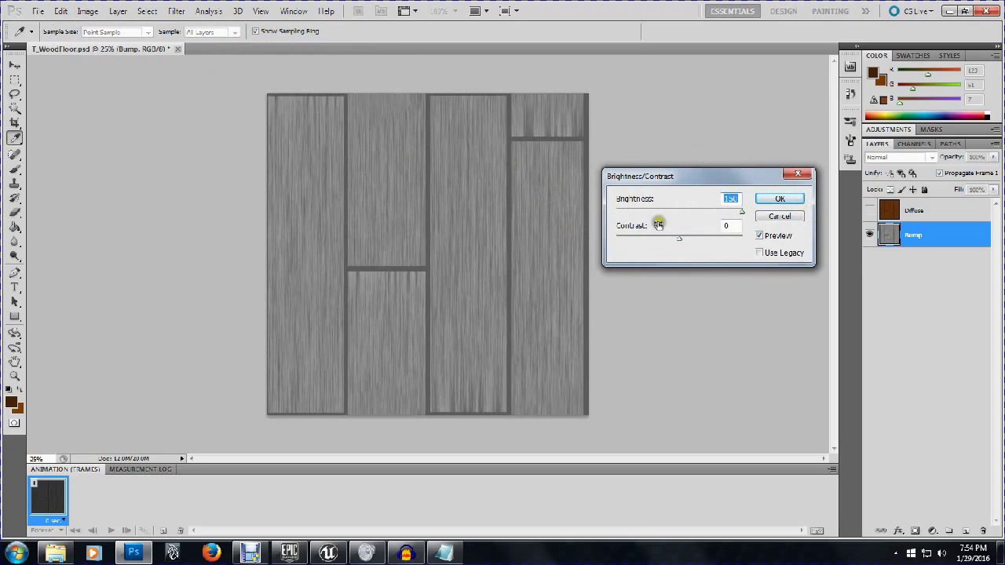
pyautogui.moveTo(678, 238); pyautogui.dragTo(817, 236)
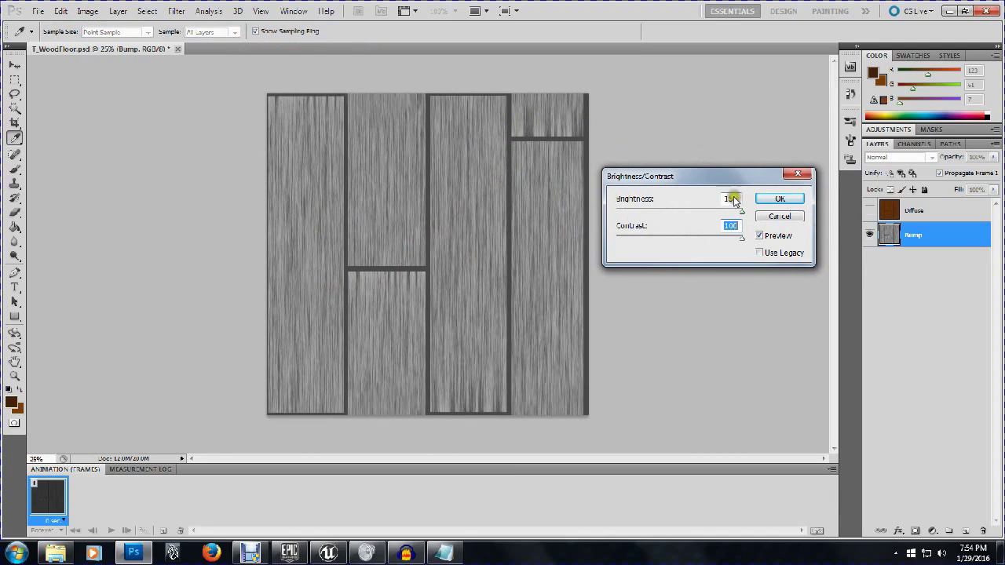
pyautogui.click(766, 203)
pyautogui.press('b')
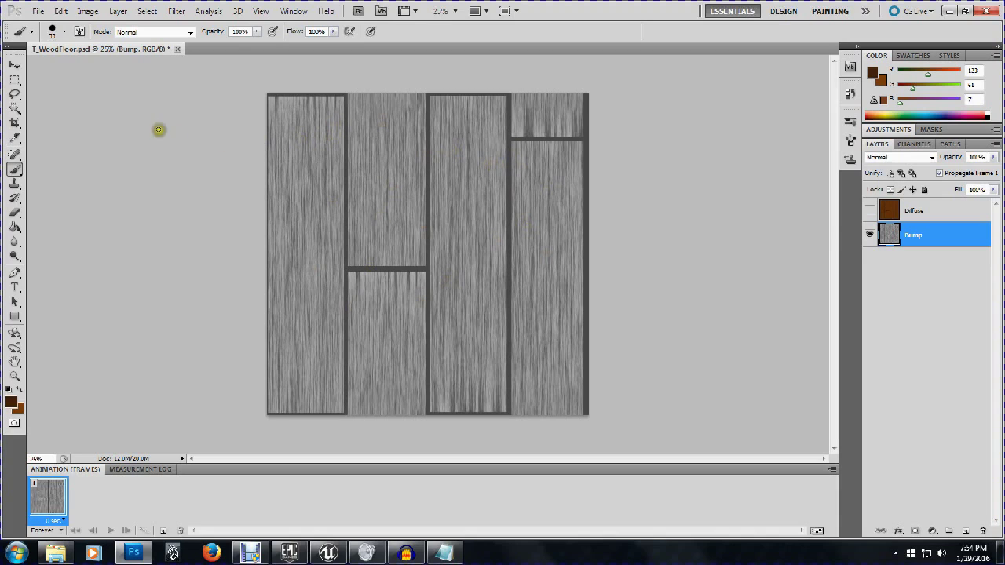
# Step: Apply Levels to the Bump layer with input black 79, midtone about 1.9 and input white 179
pyautogui.click(85, 11)
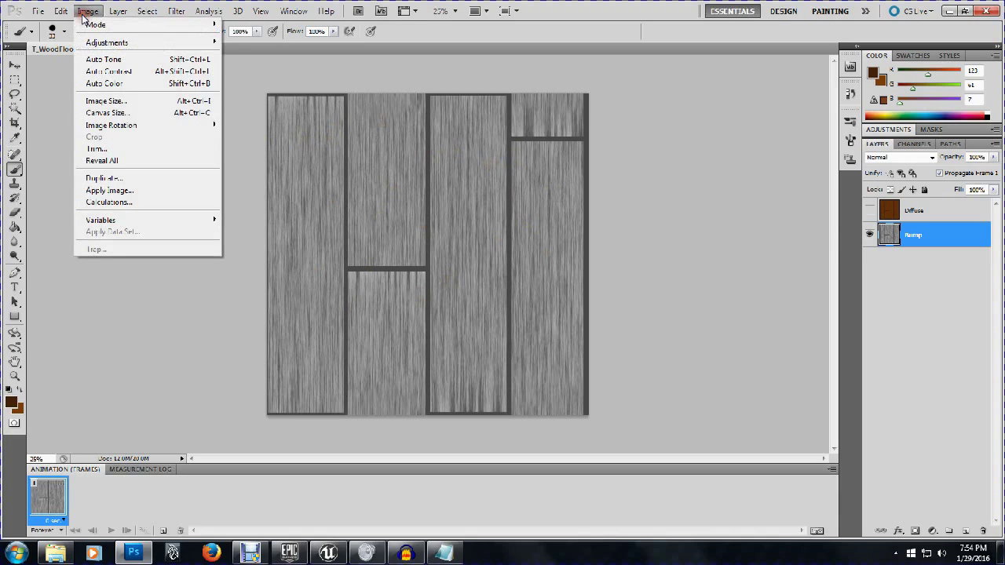
pyautogui.click(85, 40)
pyautogui.click(239, 53)
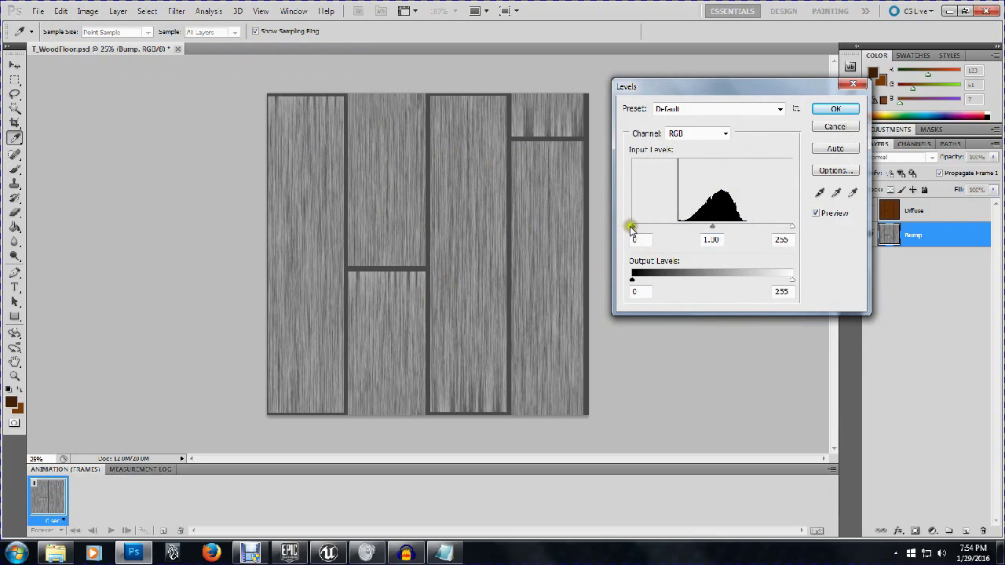
pyautogui.moveTo(631, 227); pyautogui.dragTo(681, 228)
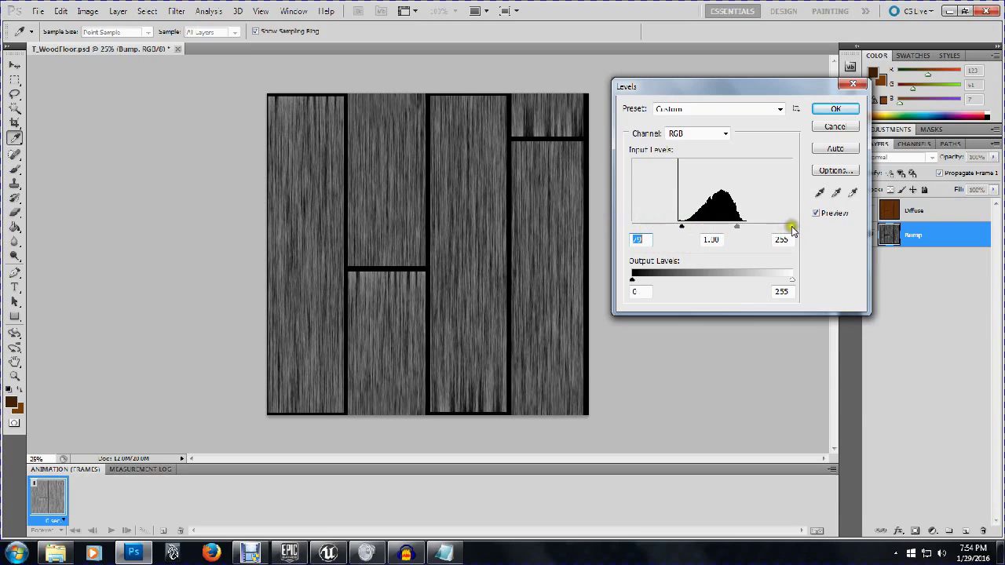
pyautogui.moveTo(791, 228)
pyautogui.mouseDown()
pyautogui.moveTo(689, 226)
pyautogui.moveTo(738, 226)
pyautogui.mouseUp()
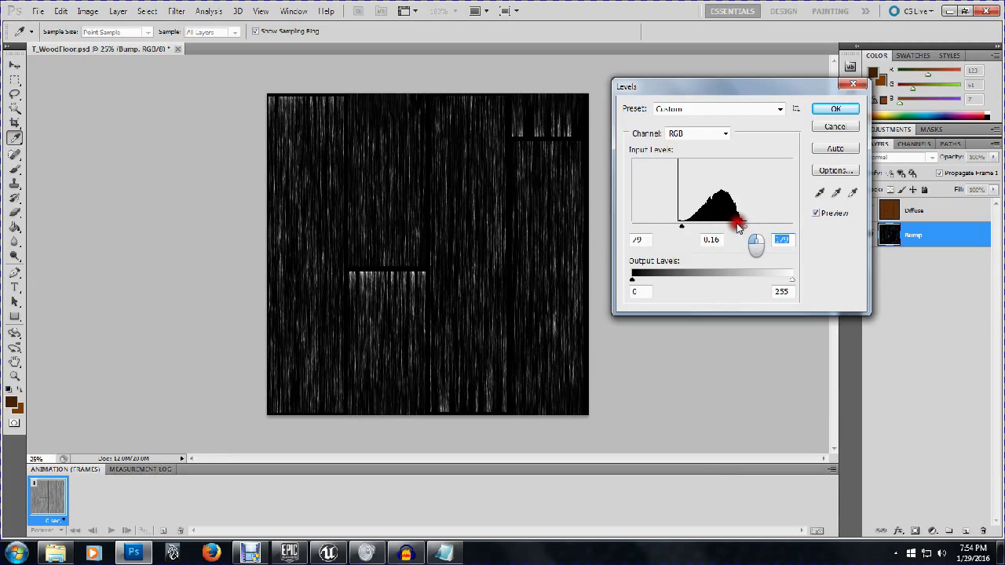
pyautogui.moveTo(739, 225); pyautogui.dragTo(697, 228)
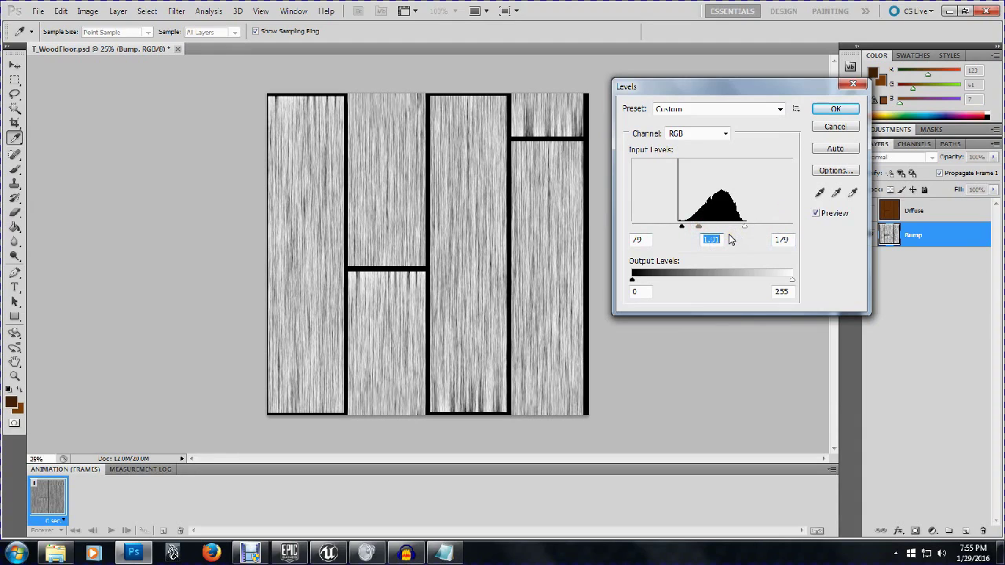
pyautogui.click(832, 111)
pyautogui.press('b')
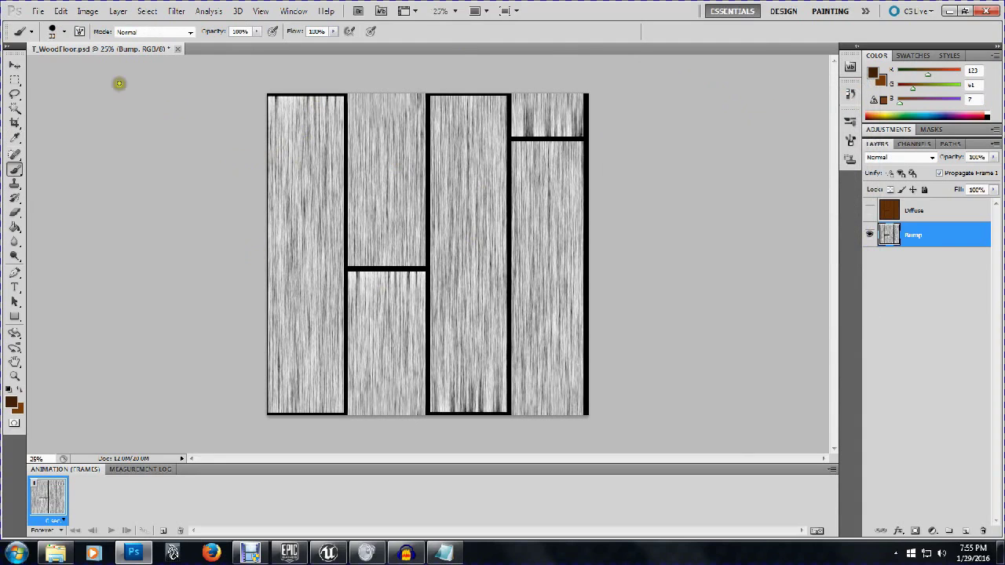
# Step: Save the document and save a Targa copy named T_WoodFloor_B at 24 bits/pixel, replacing the existing file
pyautogui.click(38, 11)
pyautogui.click(79, 190)
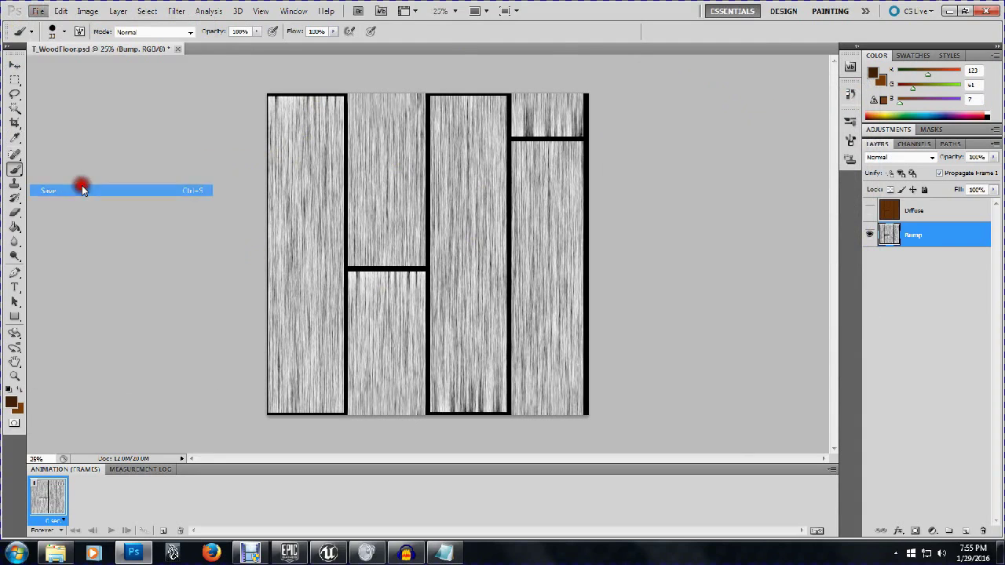
pyautogui.click(37, 11)
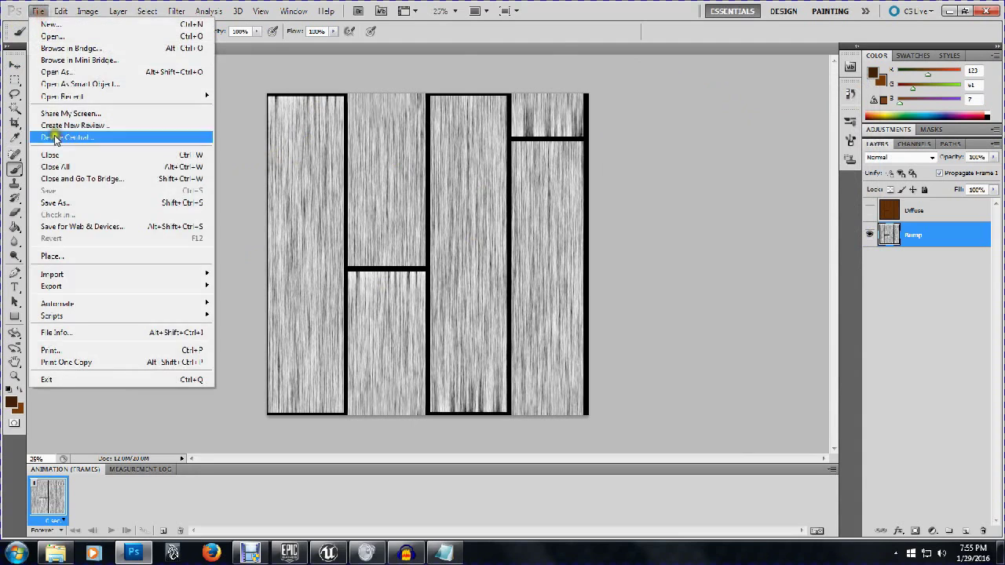
pyautogui.click(56, 203)
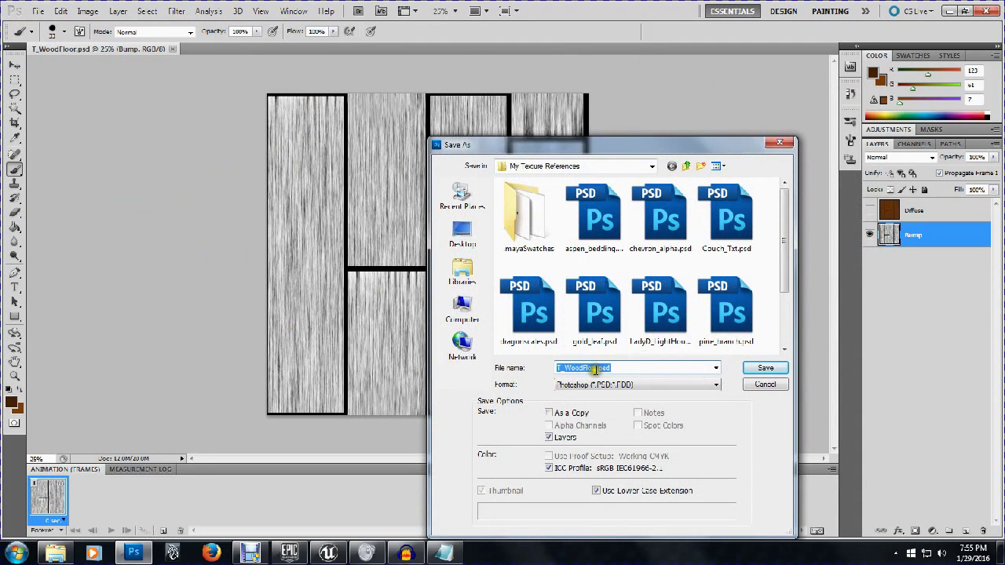
pyautogui.click(629, 363)
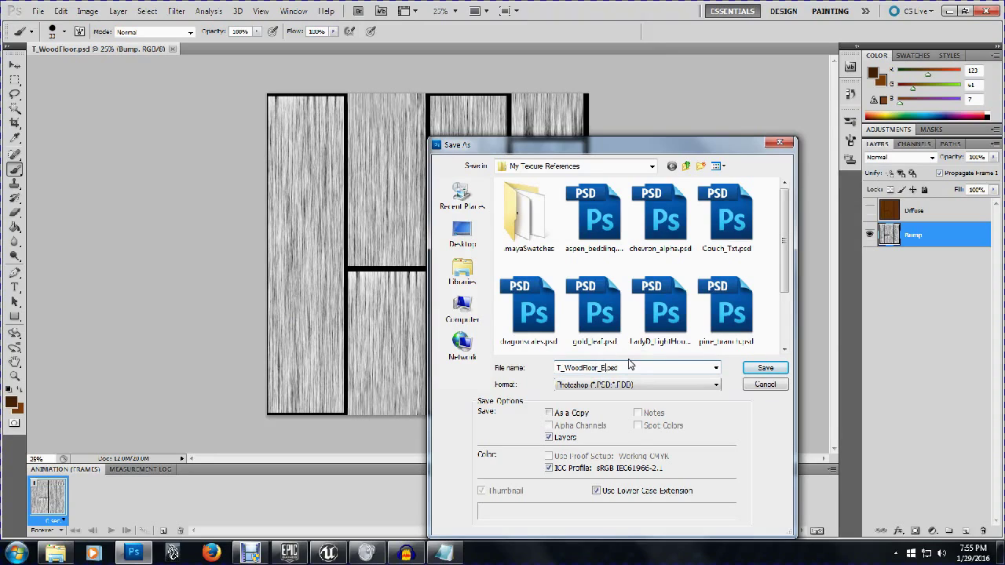
pyautogui.press('Tab')
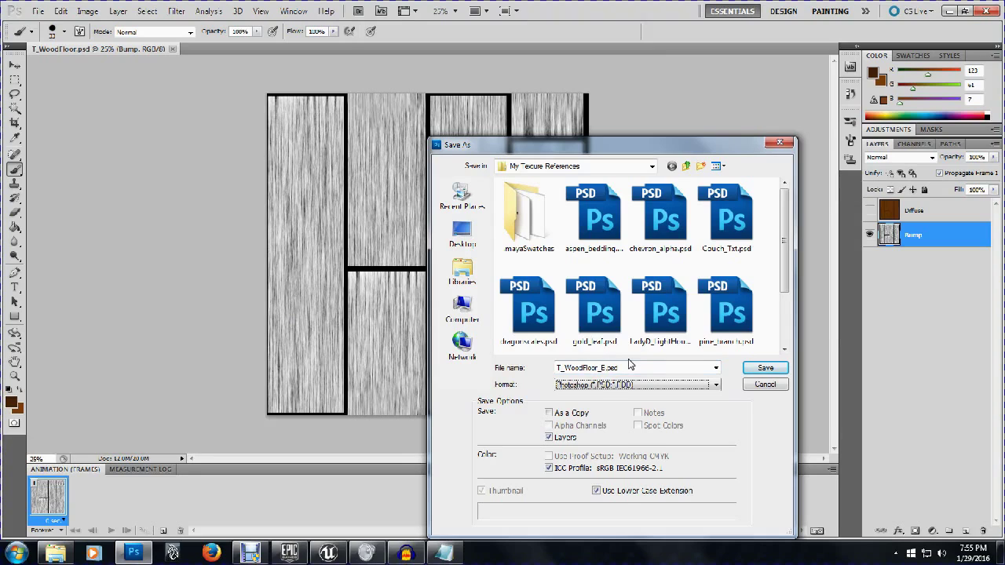
pyautogui.press('t')
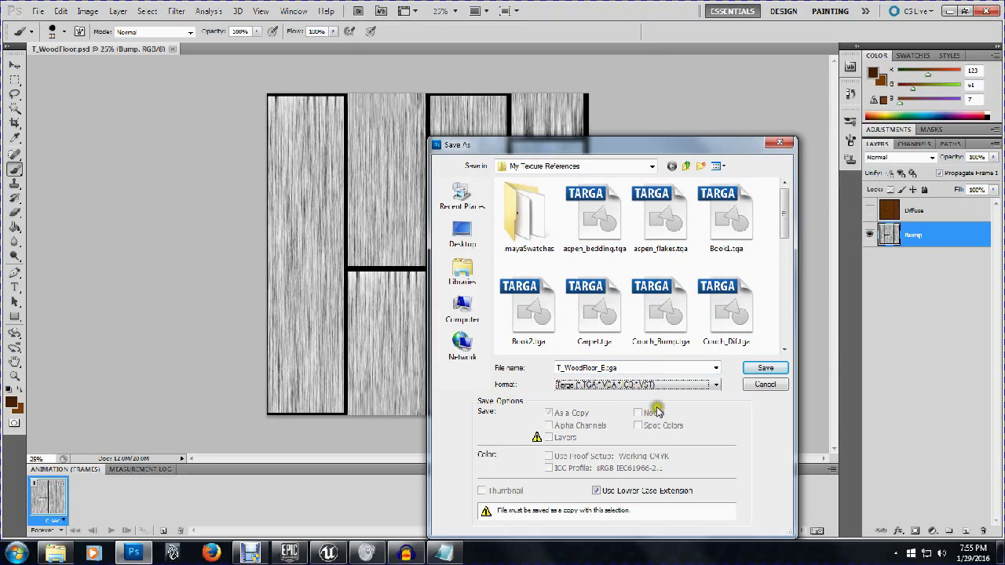
pyautogui.click(756, 367)
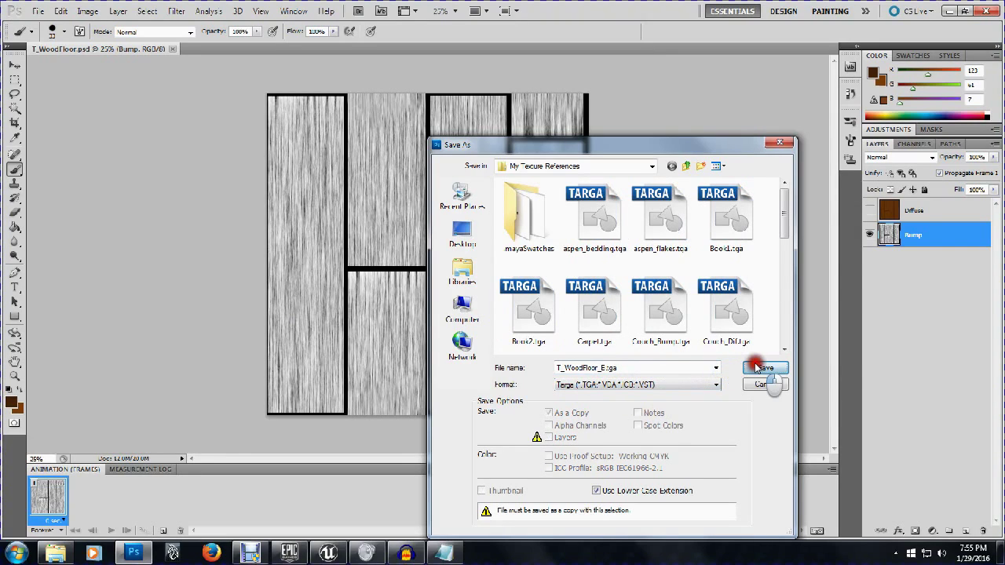
pyautogui.click(666, 134)
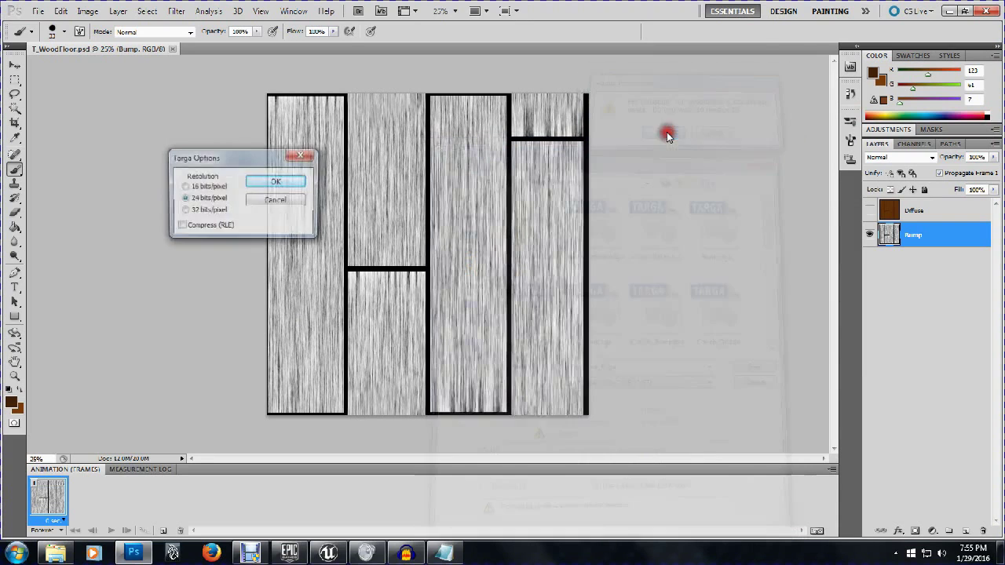
pyautogui.click(254, 181)
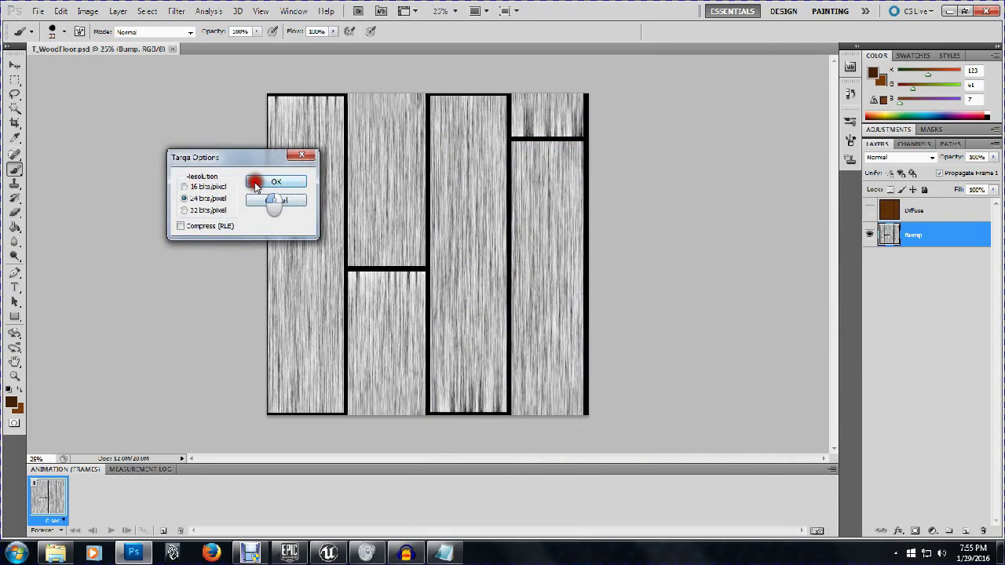
# Step: Switch to Unreal Editor and import T_WoodFloor_B.tga from the My Texture References folder into the Content folder
pyautogui.click(328, 553)
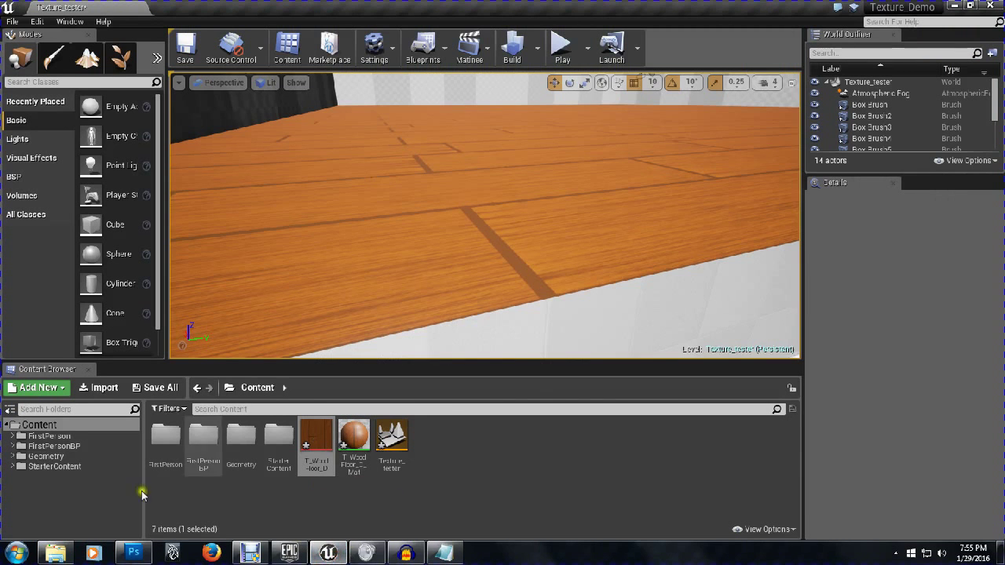
pyautogui.click(55, 553)
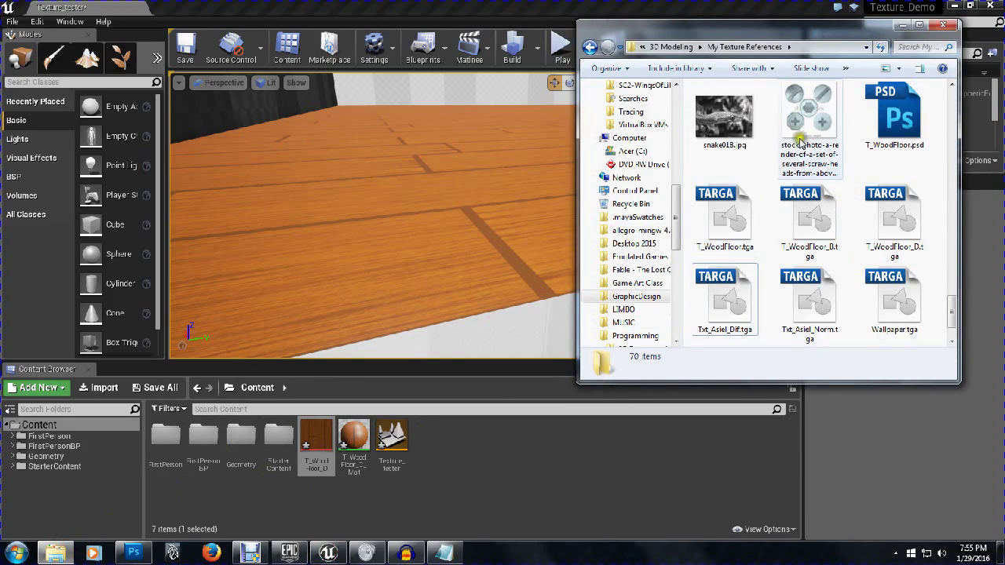
pyautogui.click(819, 230)
pyautogui.moveTo(819, 230); pyautogui.dragTo(478, 474)
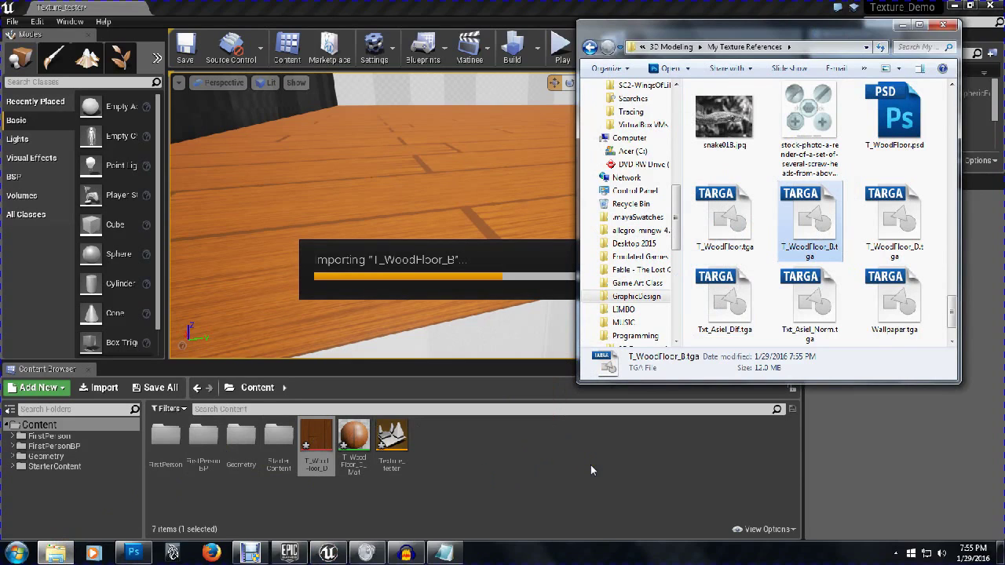
# Step: Open the T_WoodFloor_D_Mat material for editing and reduce its window so the Content folder's textures stay accessible
pyautogui.click(543, 492)
pyautogui.click(316, 443)
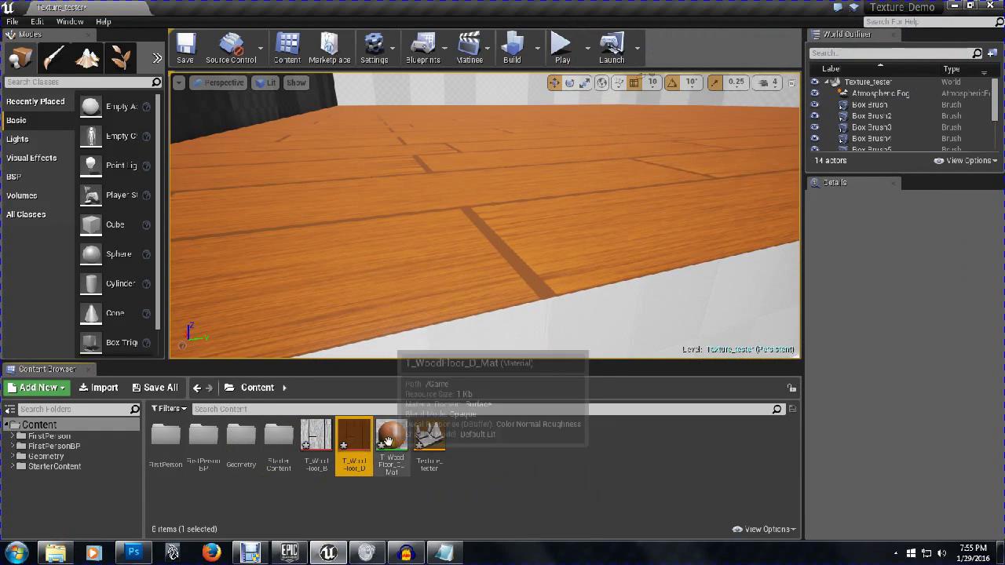
pyautogui.click(316, 442)
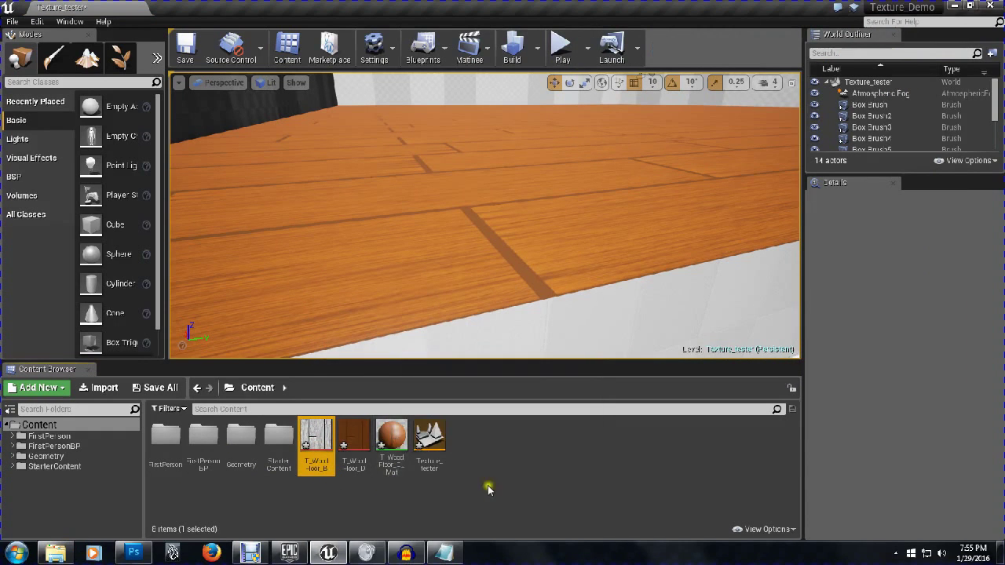
pyautogui.click(390, 438)
pyautogui.doubleClick(390, 439)
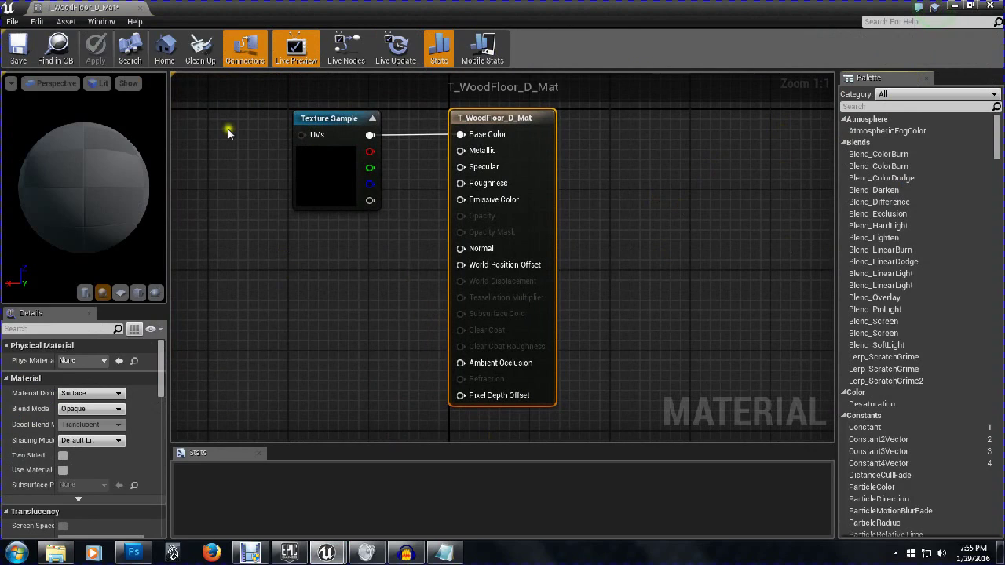
pyautogui.click(92, 43)
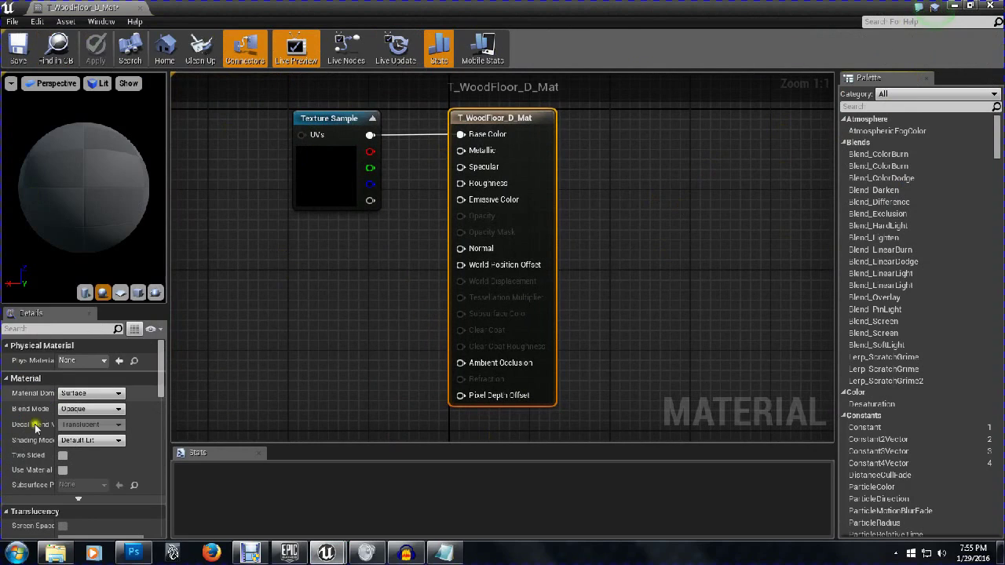
pyautogui.click(971, 7)
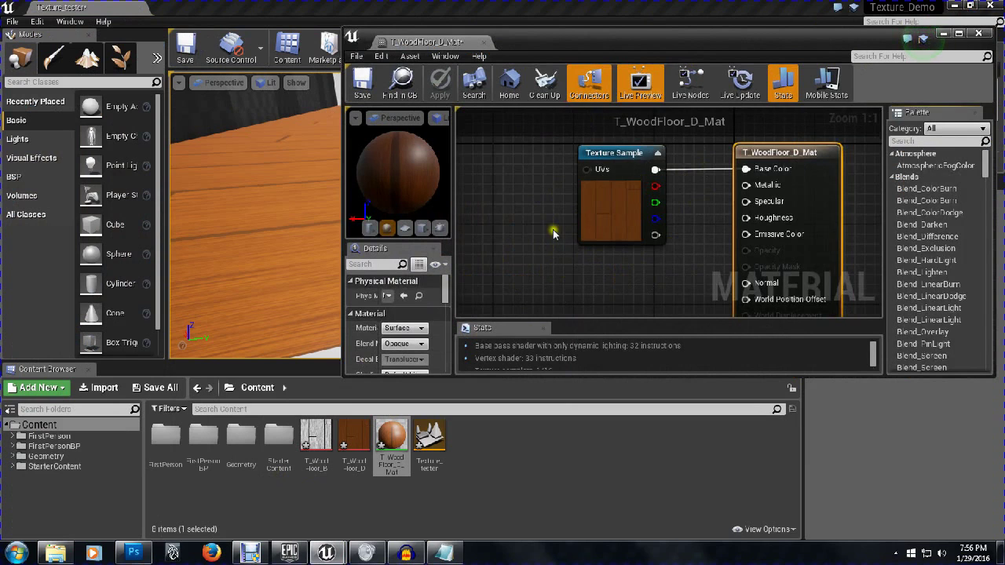
# Step: Add the T_WoodFloor_B texture to the material graph as a Texture Sample node beside the diffuse sample
pyautogui.moveTo(553, 233)
pyautogui.mouseDown()
pyautogui.moveTo(560, 188)
pyautogui.moveTo(471, 254)
pyautogui.moveTo(691, 231)
pyautogui.moveTo(573, 199)
pyautogui.moveTo(556, 238)
pyautogui.mouseUp()
pyautogui.scroll(-1, 545, 210)
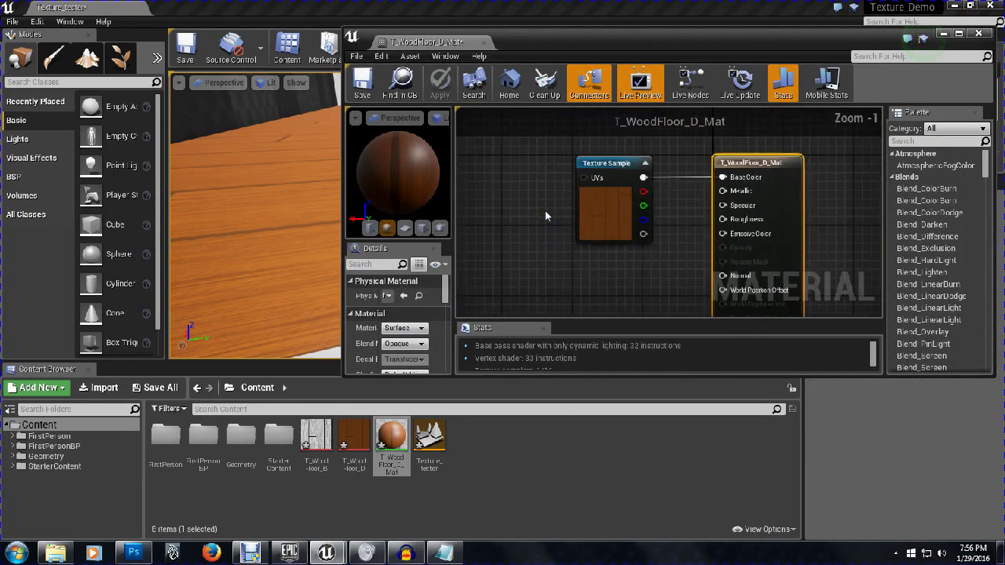
pyautogui.scroll(-5, 545, 211)
pyautogui.scroll(5, 545, 212)
pyautogui.scroll(-3, 545, 213)
pyautogui.scroll(2, 544, 213)
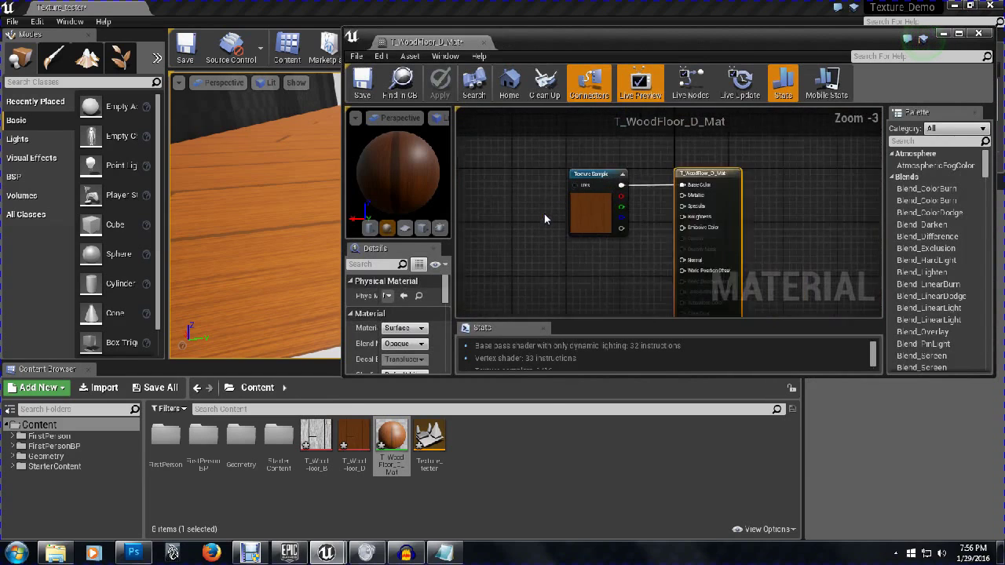
pyautogui.moveTo(467, 157); pyautogui.dragTo(819, 289)
pyautogui.click(533, 242)
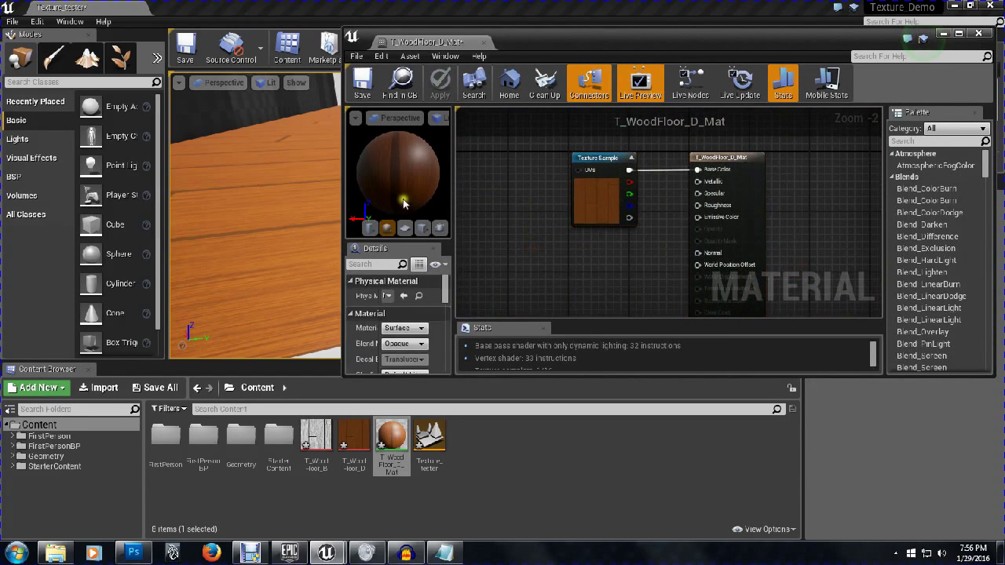
pyautogui.moveTo(317, 440); pyautogui.dragTo(448, 155)
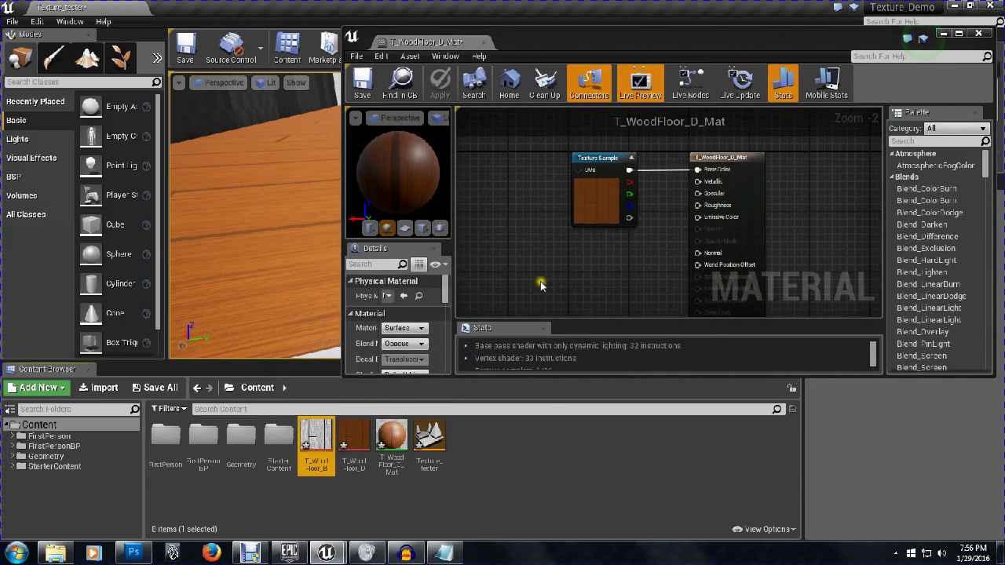
pyautogui.moveTo(521, 235); pyautogui.dragTo(630, 218)
pyautogui.scroll(-3, 613, 240)
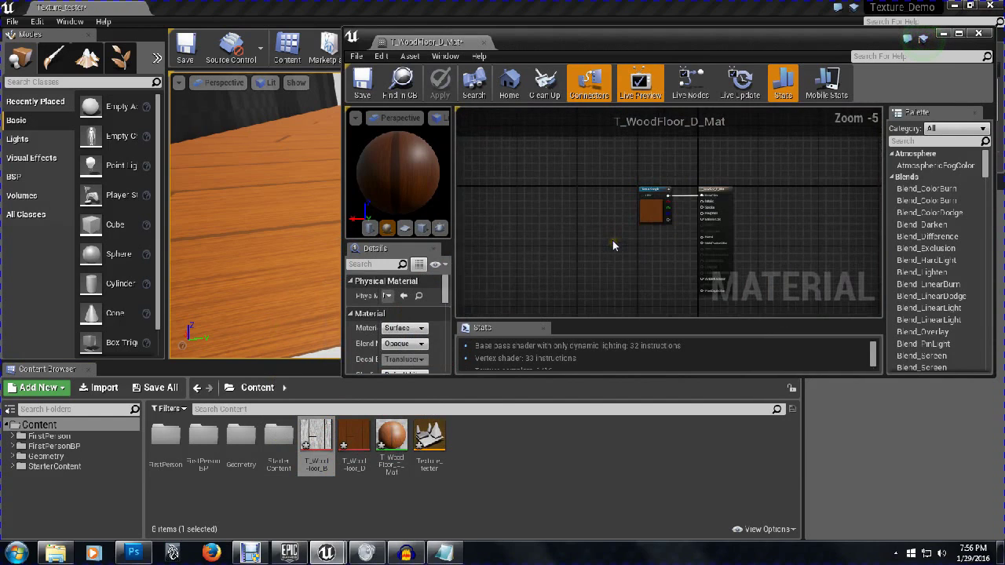
pyautogui.moveTo(314, 444); pyautogui.dragTo(524, 195)
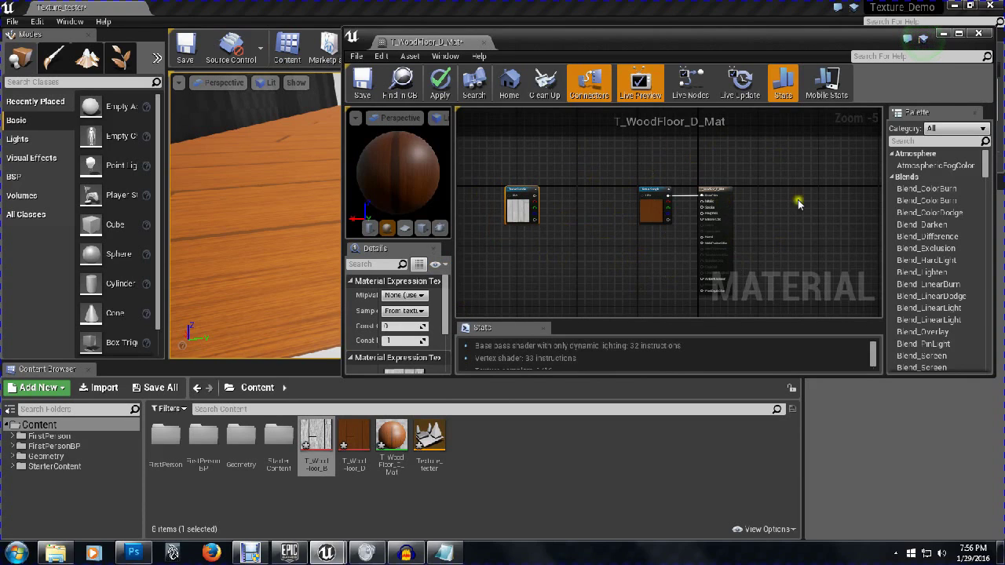
# Step: Find the BumpOffset node and place it between the two Texture Sample nodes in the material graph
pyautogui.moveTo(799, 203); pyautogui.dragTo(795, 230)
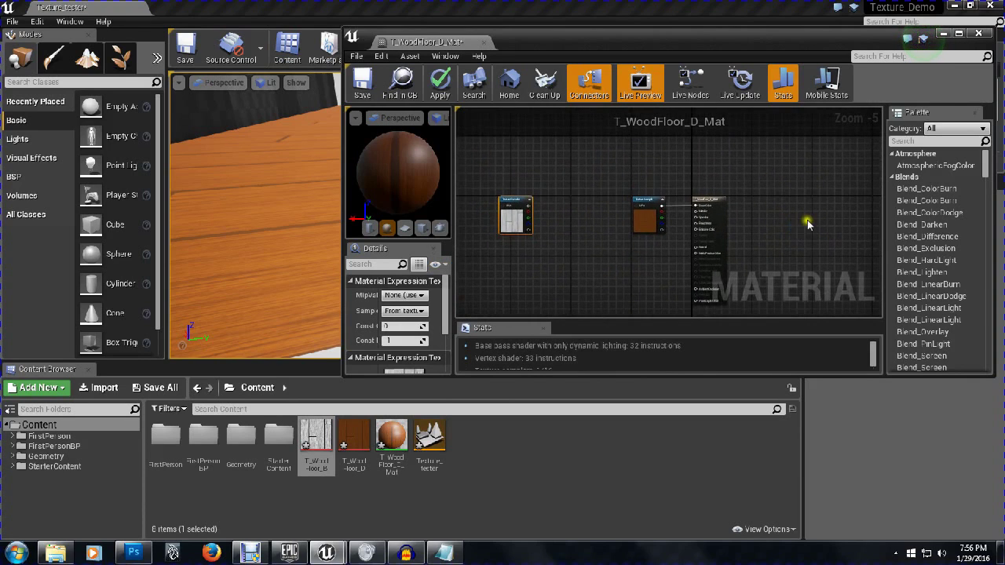
pyautogui.click(936, 140)
pyautogui.write('b')
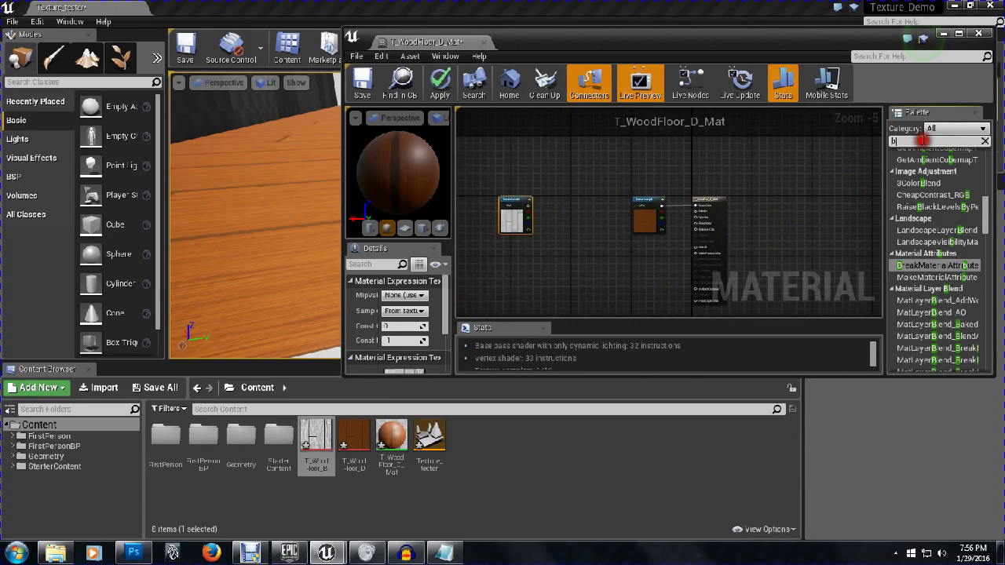
pyautogui.write('umpoff')
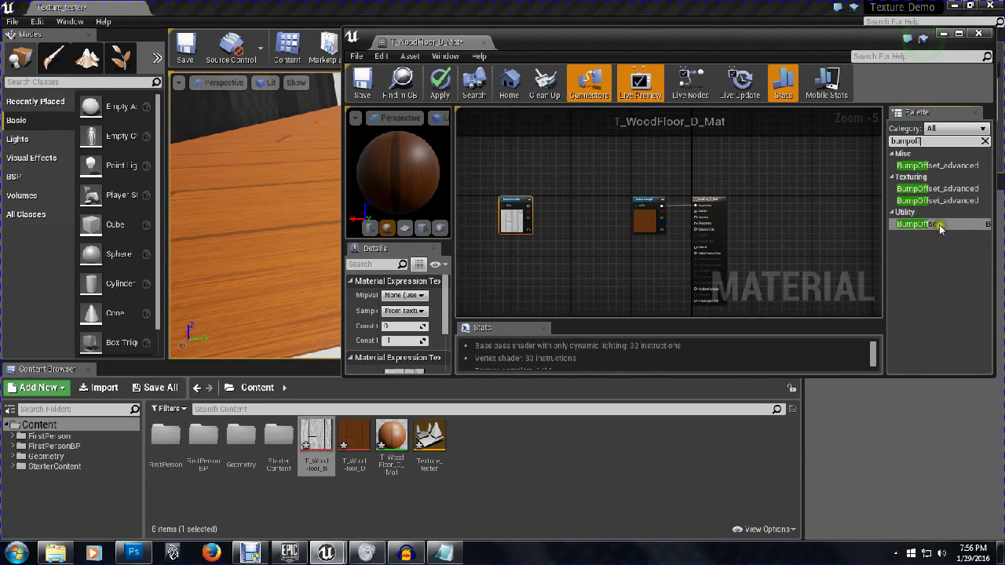
pyautogui.moveTo(940, 226); pyautogui.dragTo(552, 200)
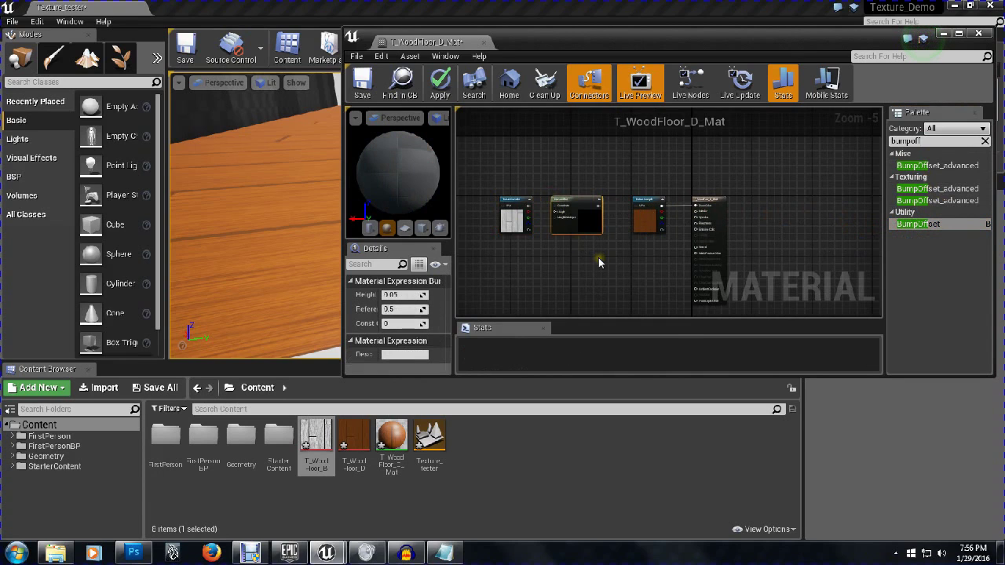
# Step: Maximize the material editor and connect the BumpOffset output to the UVs input of the diffuse Texture Sample
pyautogui.scroll(3, 599, 263)
pyautogui.scroll(-1, 600, 244)
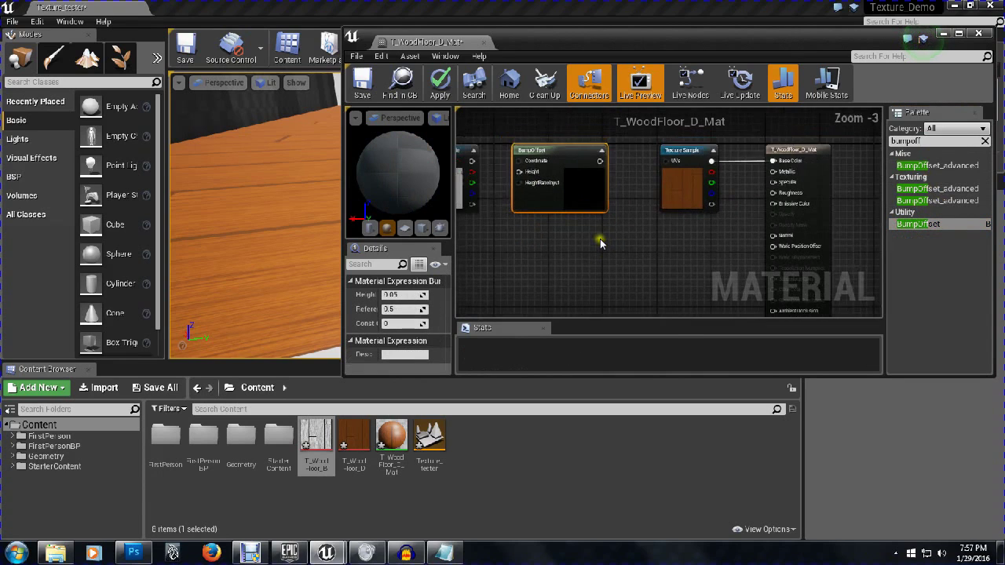
pyautogui.click(959, 33)
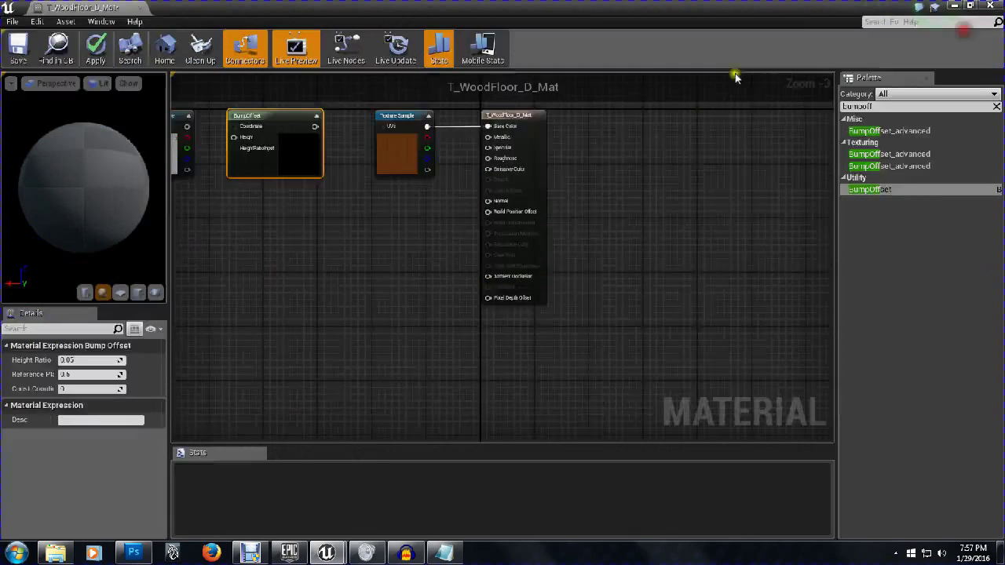
pyautogui.moveTo(289, 236); pyautogui.dragTo(378, 303)
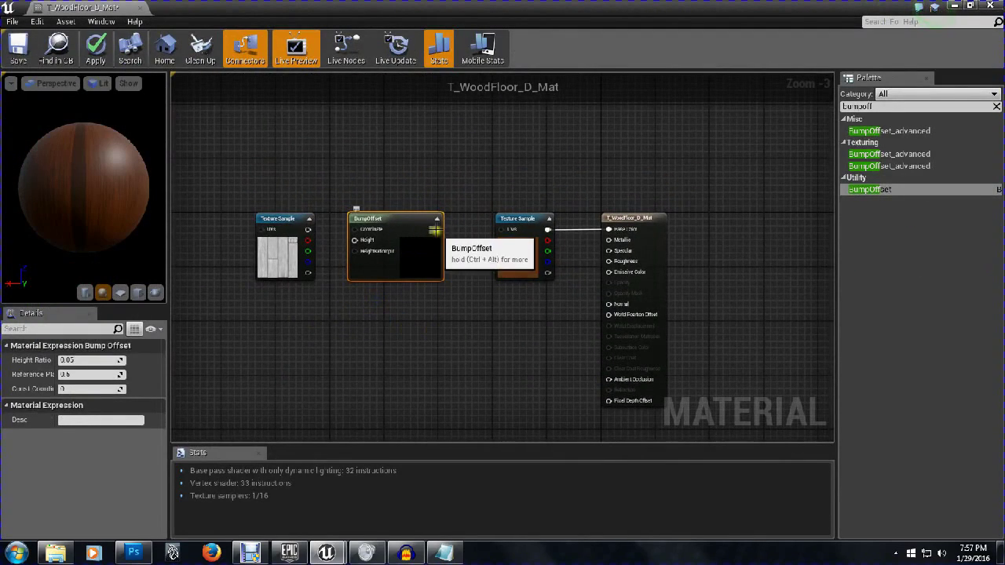
pyautogui.moveTo(434, 229); pyautogui.dragTo(504, 234)
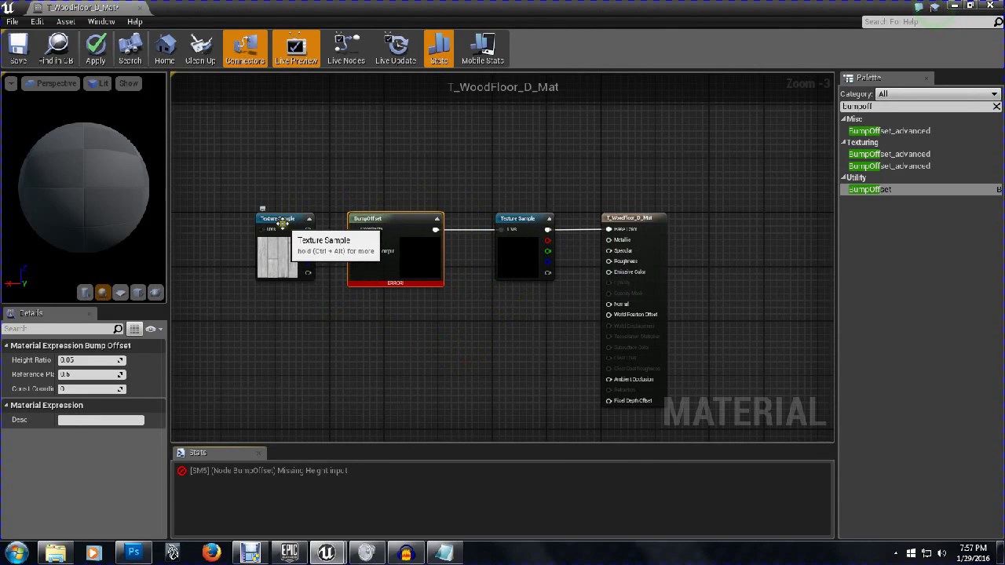
# Step: Connect the red channel of the bump Texture Sample to the Height input of the BumpOffset node
pyautogui.moveTo(290, 226); pyautogui.dragTo(333, 139)
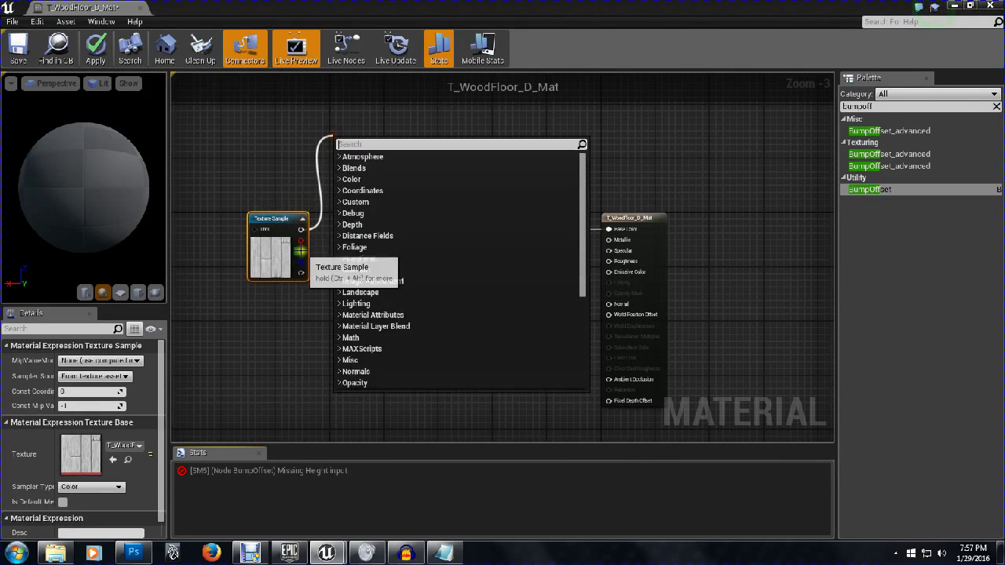
pyautogui.click(279, 221)
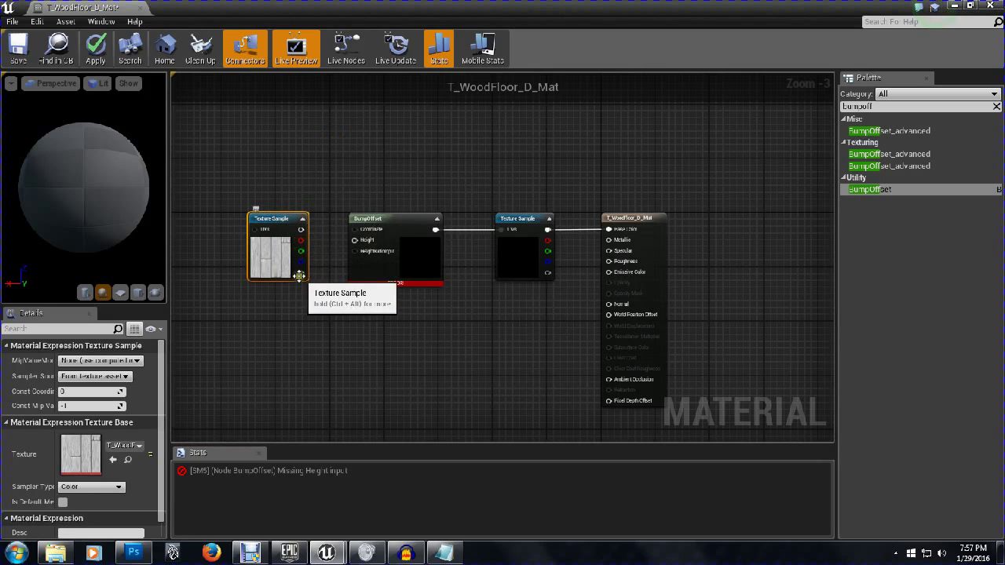
pyautogui.moveTo(301, 242); pyautogui.dragTo(358, 240)
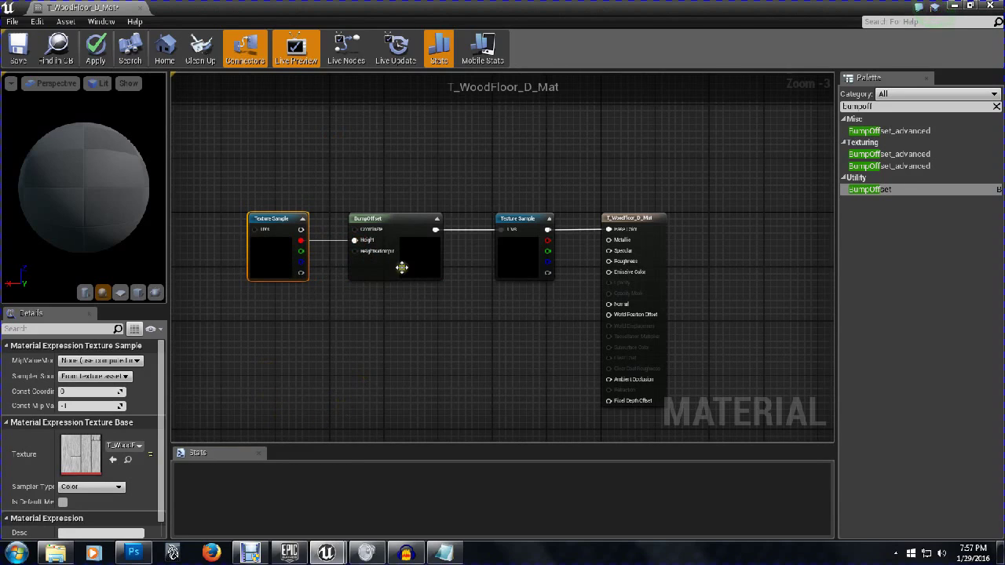
pyautogui.click(401, 268)
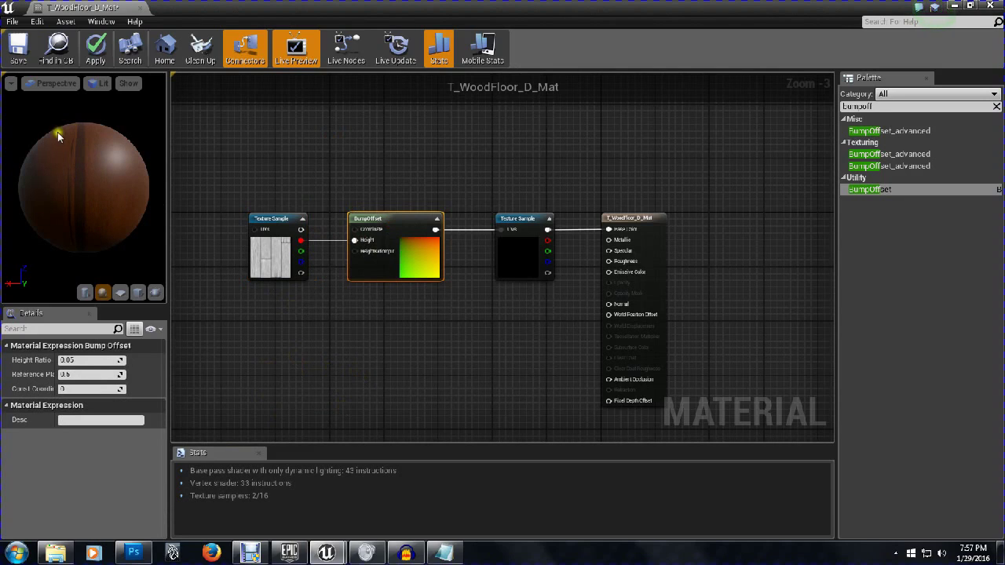
# Step: Preview the material on a cube and examine the bump effect on the wood planks from several angles
pyautogui.moveTo(77, 152); pyautogui.dragTo(42, 206)
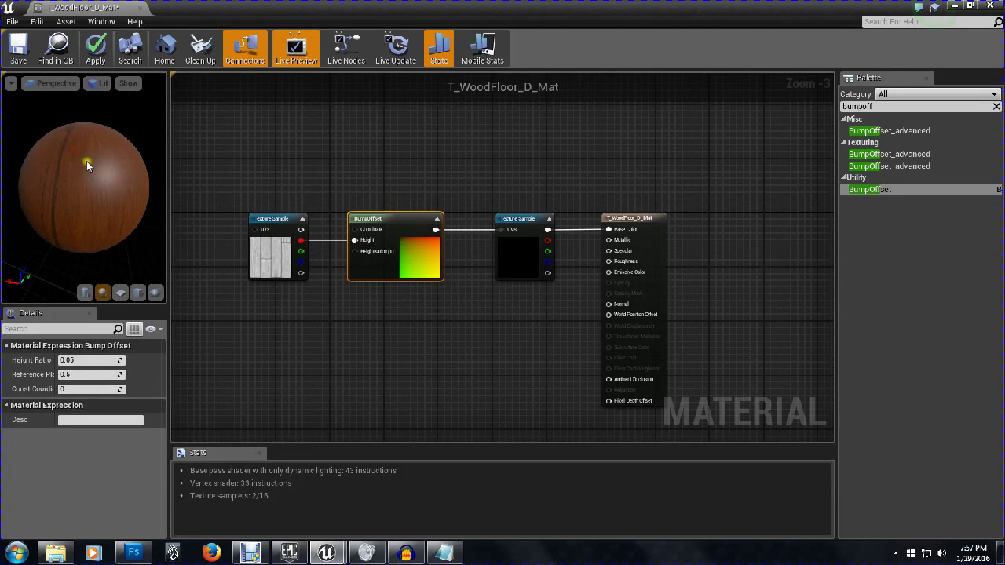
pyautogui.click(138, 294)
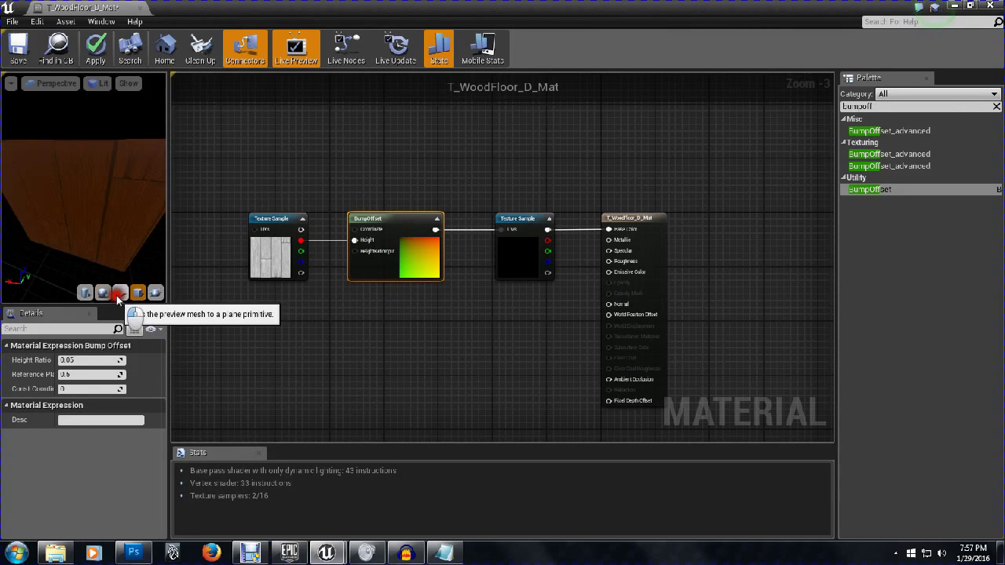
pyautogui.click(120, 292)
pyautogui.click(137, 292)
pyautogui.moveTo(135, 235); pyautogui.dragTo(155, 222)
pyautogui.moveTo(79, 185); pyautogui.dragTo(183, 166)
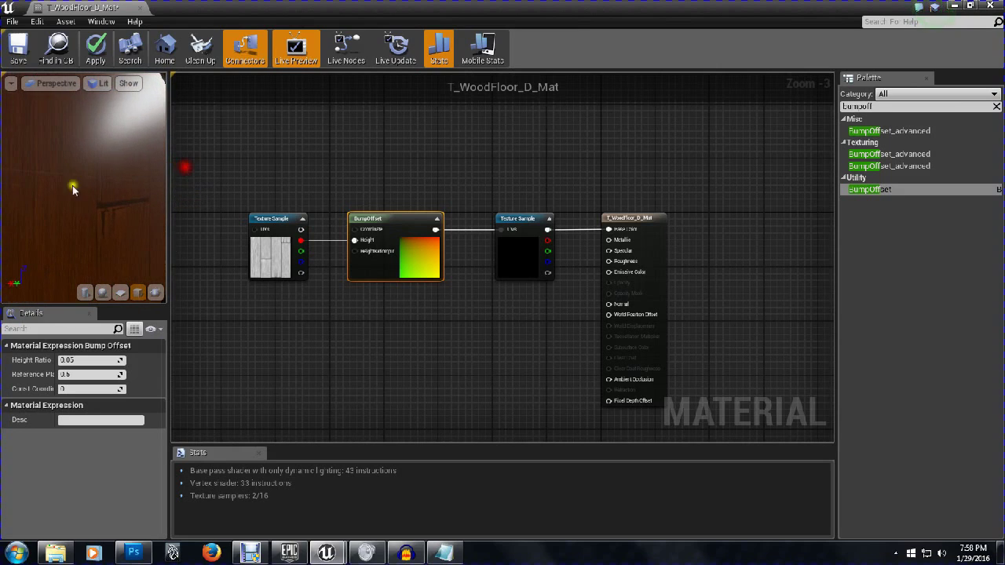
pyautogui.moveTo(91, 217)
pyautogui.mouseDown()
pyautogui.moveTo(88, 236)
pyautogui.moveTo(101, 225)
pyautogui.moveTo(80, 205)
pyautogui.mouseUp()
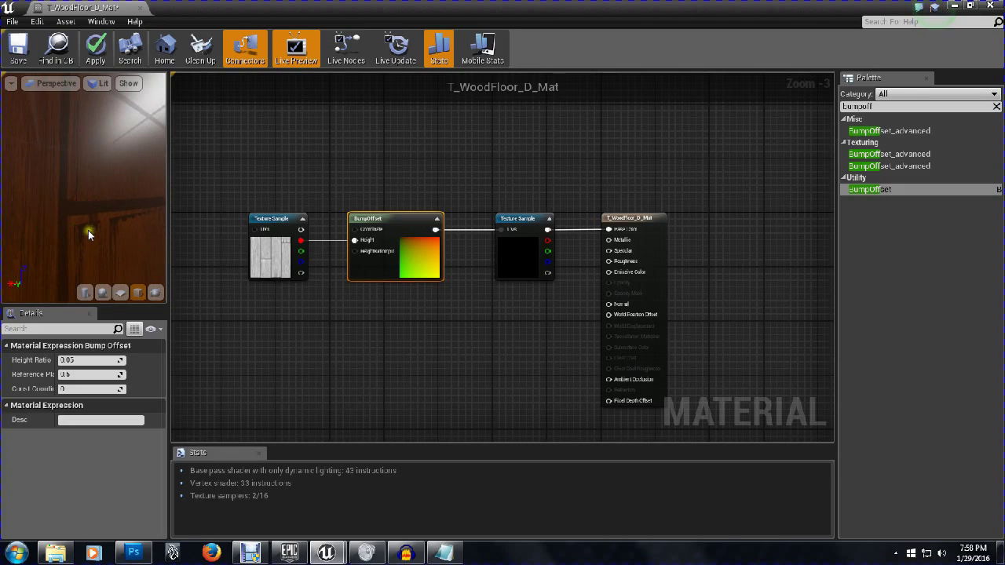
pyautogui.moveTo(88, 230); pyautogui.dragTo(53, 185)
pyautogui.rightClick(123, 217)
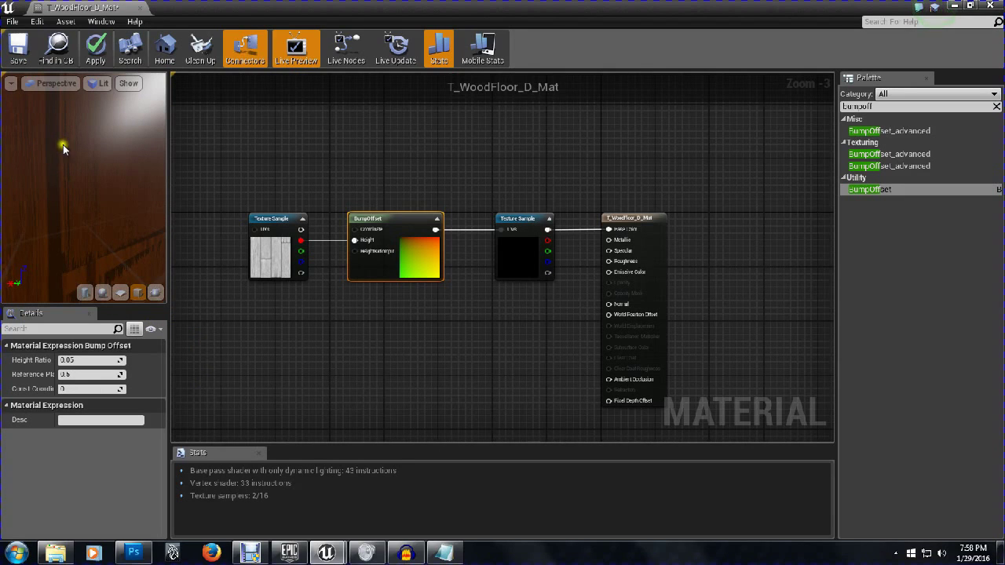
# Step: Switch to Photoshop and apply a Gaussian Blur with a radius of about 10 pixels to the Bump layer
pyautogui.click(138, 556)
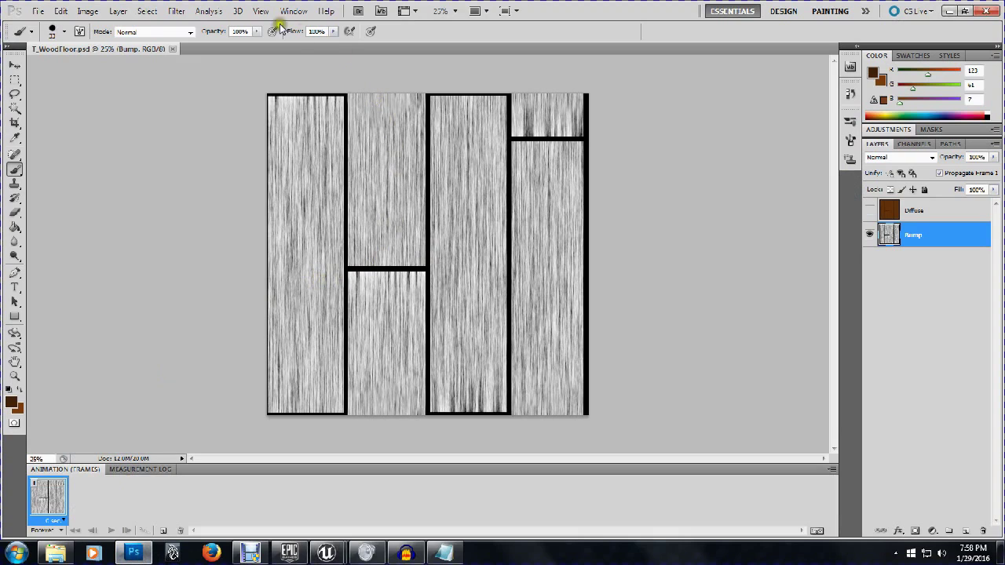
pyautogui.click(173, 11)
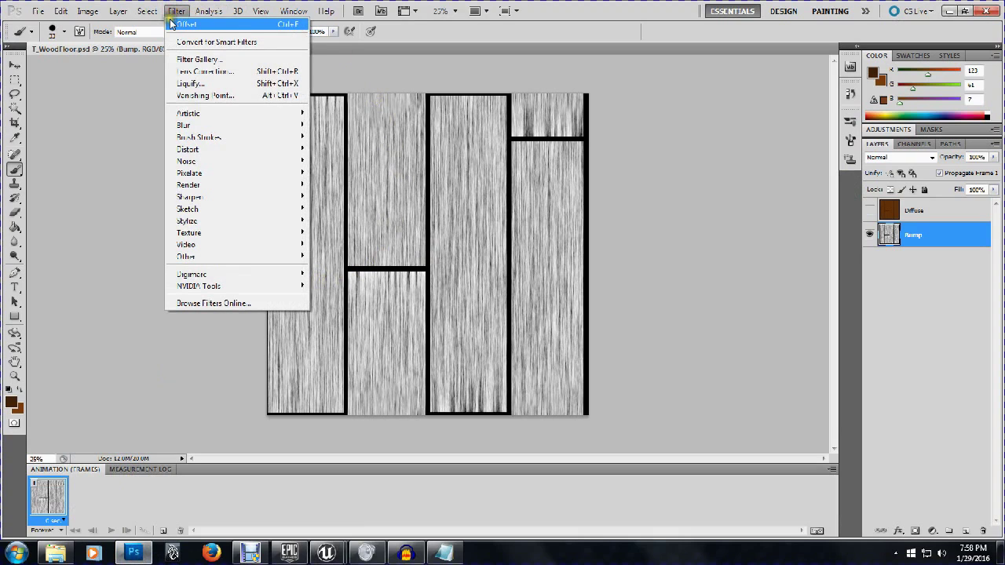
pyautogui.moveTo(203, 127)
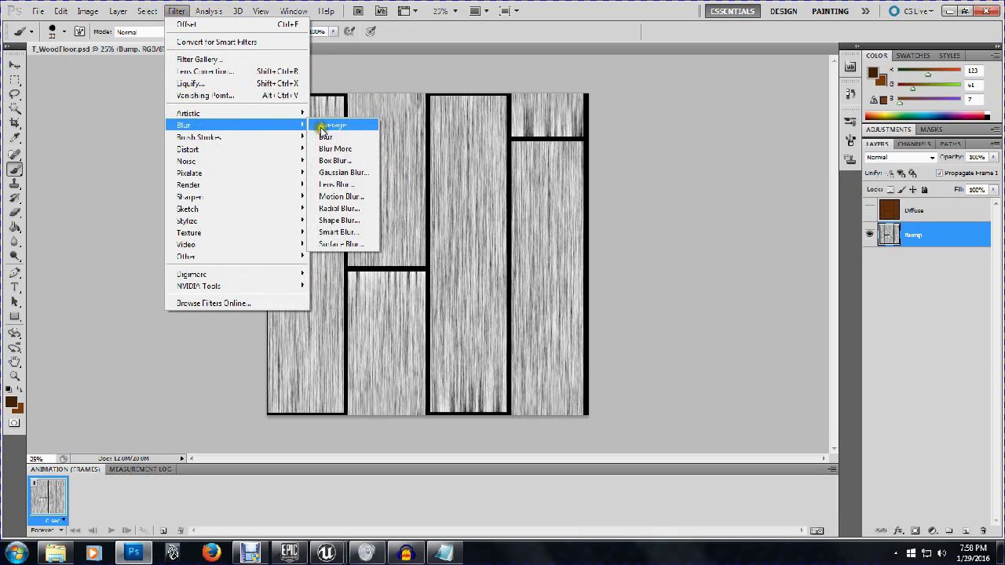
pyautogui.click(362, 176)
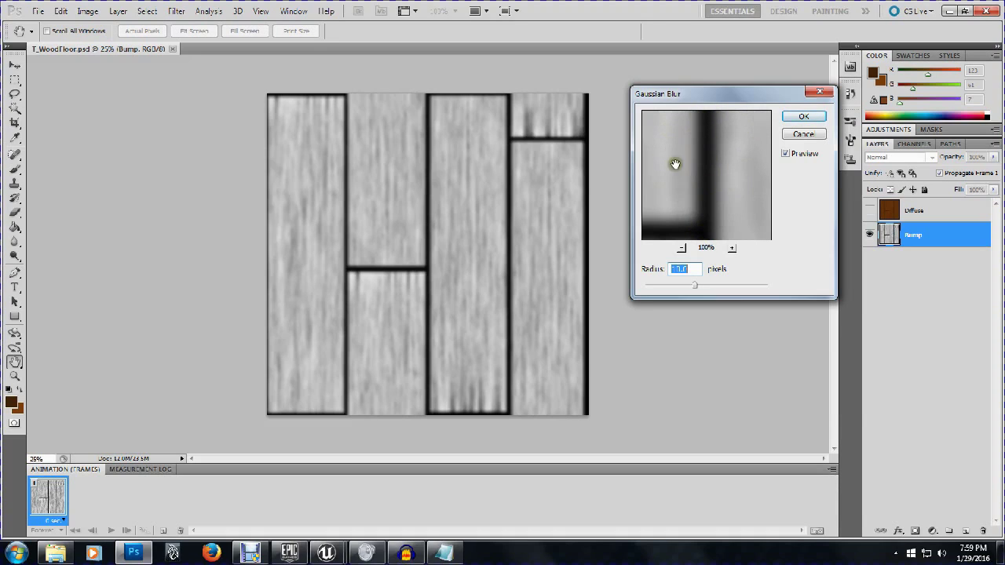
pyautogui.click(794, 117)
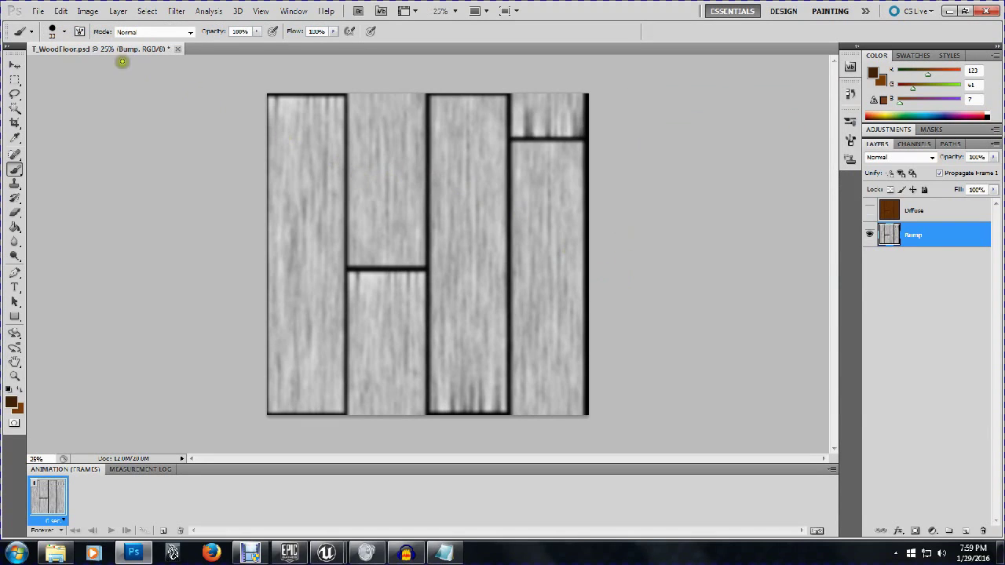
# Step: Save the PSD document and name a separate copy of the bump texture T_WoodFloor_B.tga
pyautogui.click(36, 14)
pyautogui.click(67, 191)
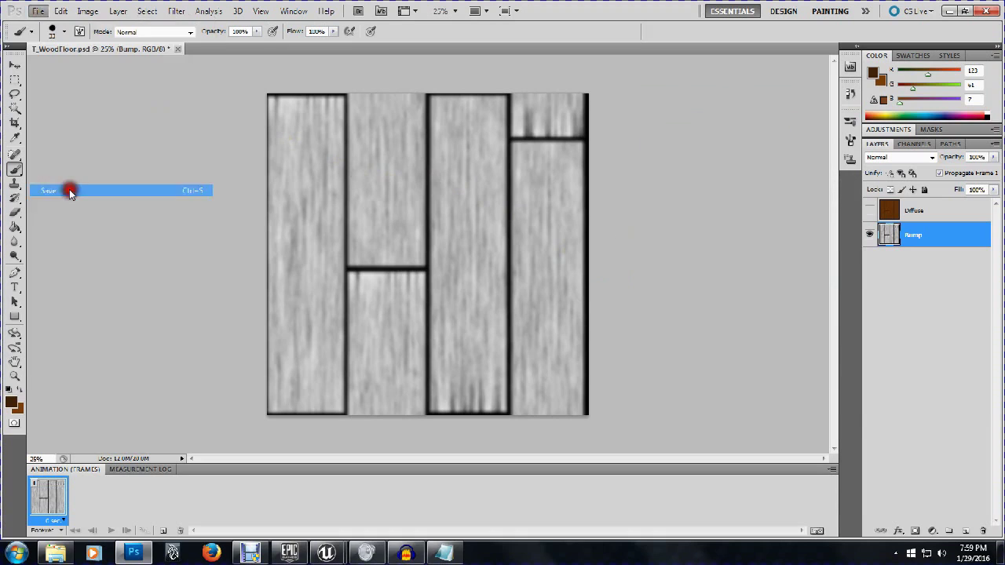
pyautogui.click(38, 12)
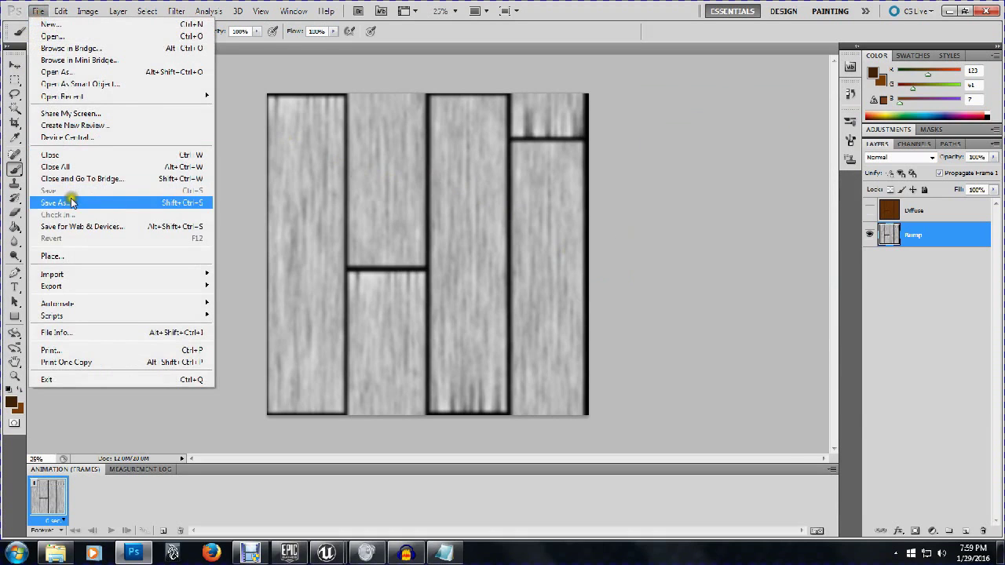
pyautogui.click(71, 198)
pyautogui.click(626, 368)
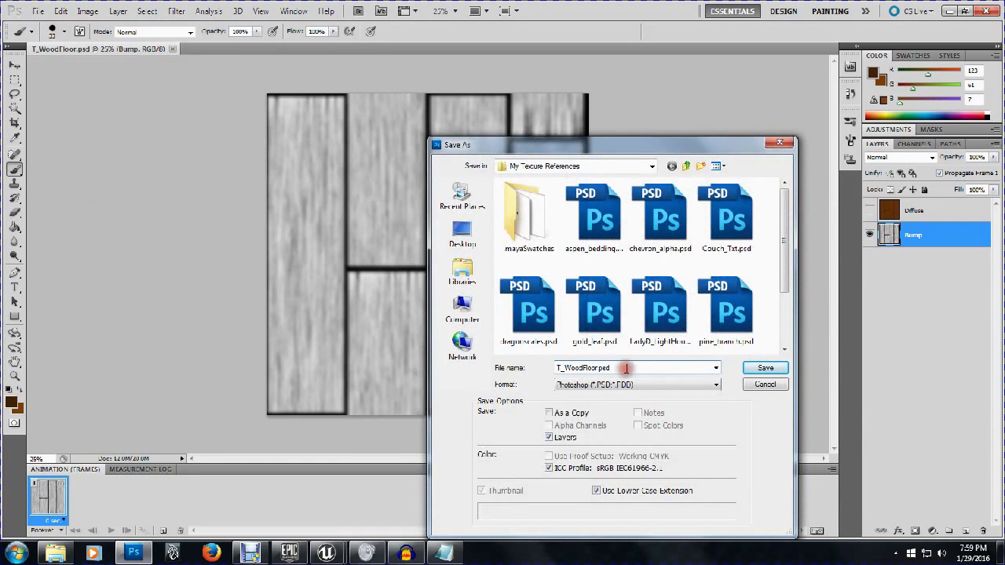
pyautogui.press('BackSpace')
pyautogui.press('BackSpace')
pyautogui.press('BackSpace')
pyautogui.press('BackSpace')
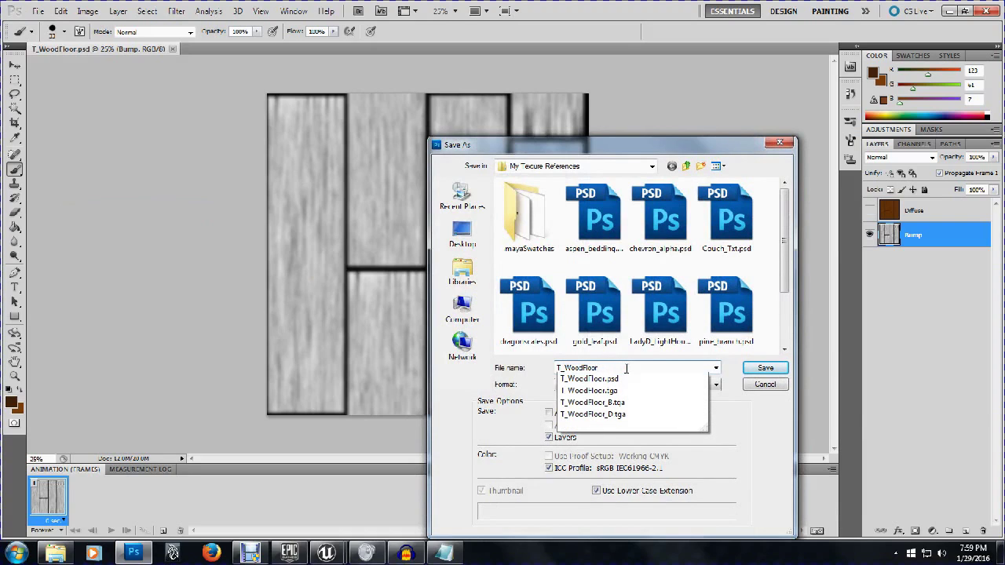
pyautogui.click(595, 403)
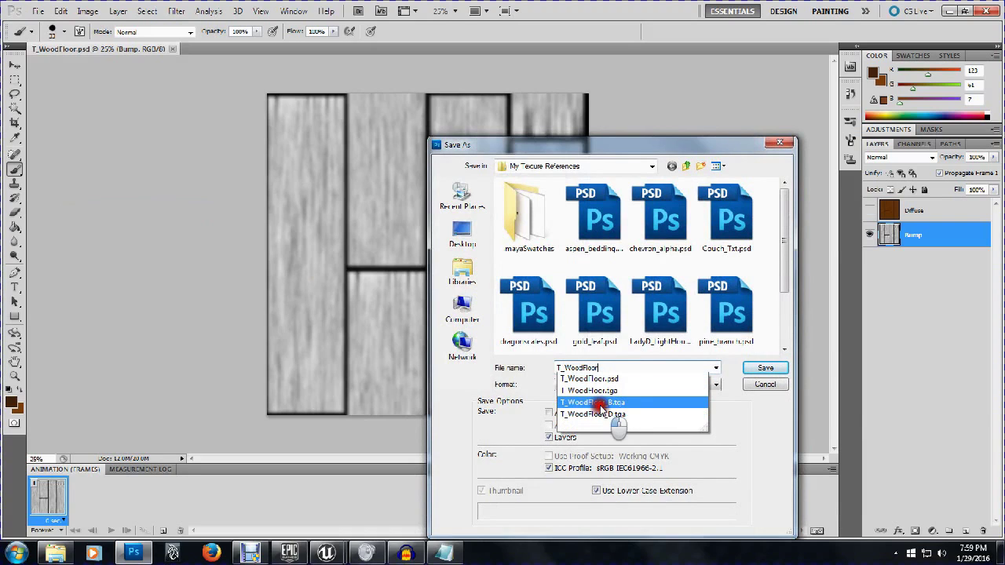
# Step: Save the bump copy in Targa format, replacing the existing T_WoodFloor_B.tga file
pyautogui.click(622, 384)
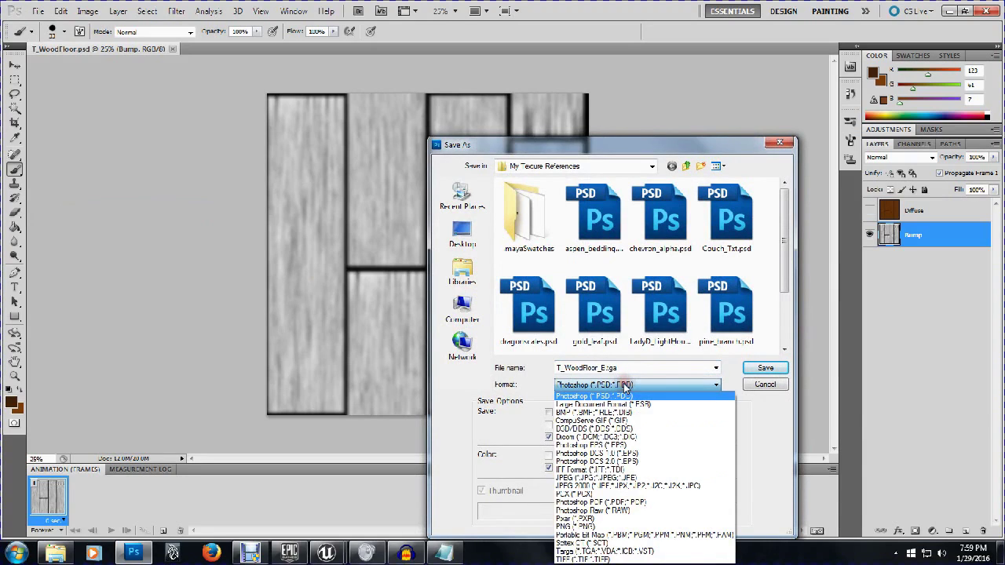
pyautogui.click(608, 552)
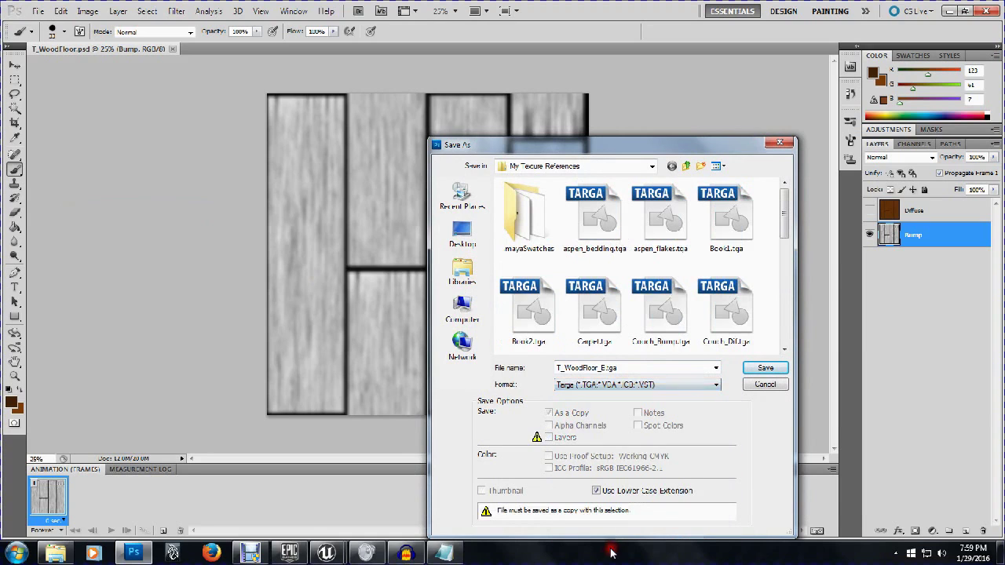
pyautogui.click(753, 370)
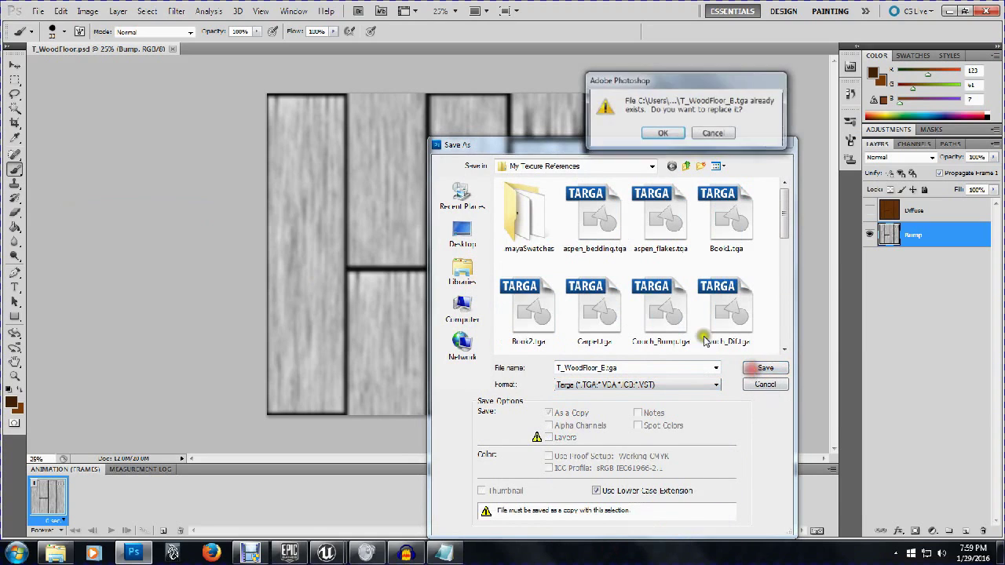
pyautogui.click(669, 131)
pyautogui.click(303, 184)
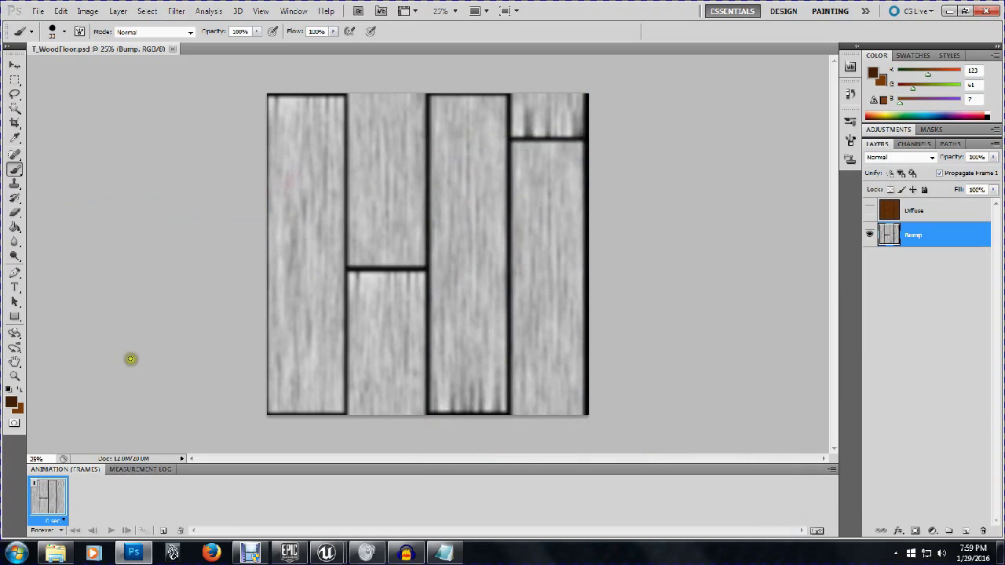
# Step: Switch to the Unreal Editor level window and reimport the T_WoodFloor_B texture
pyautogui.moveTo(328, 555)
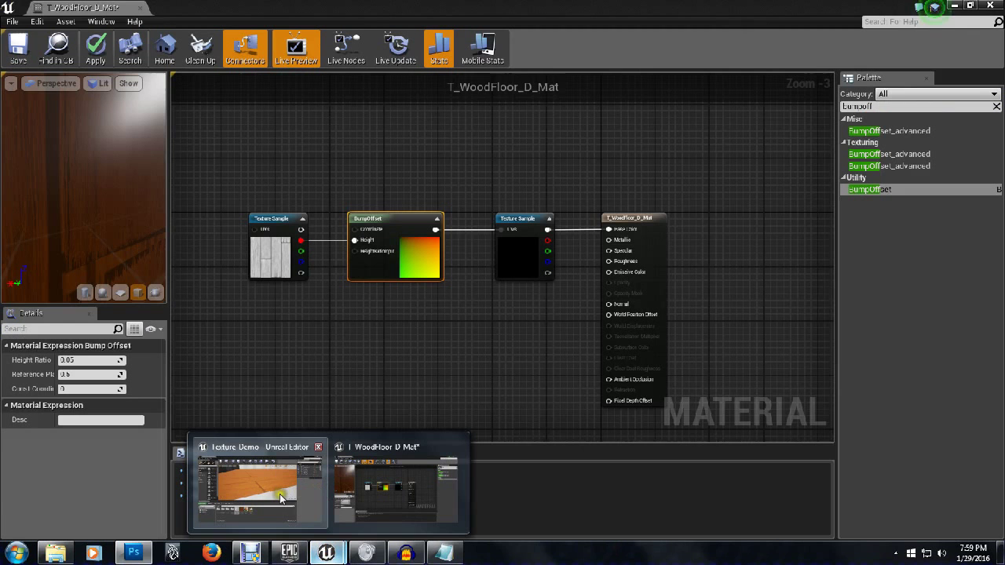
pyautogui.click(283, 498)
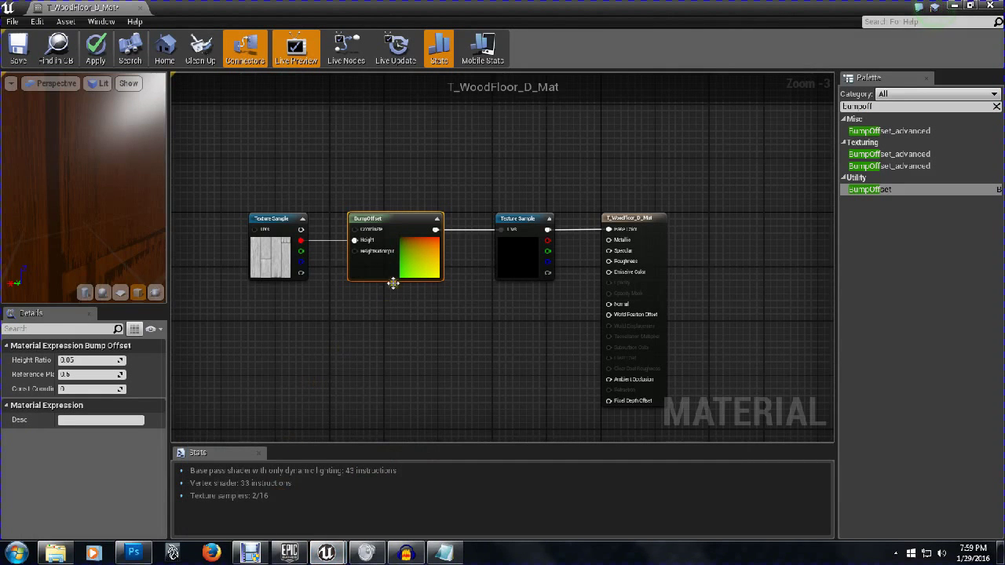
pyautogui.click(952, 6)
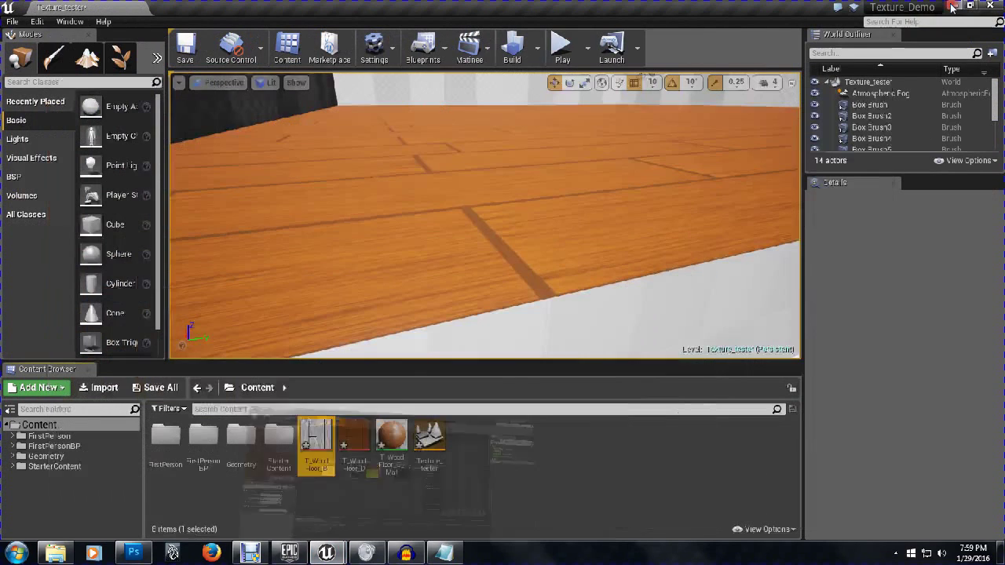
pyautogui.rightClick(318, 434)
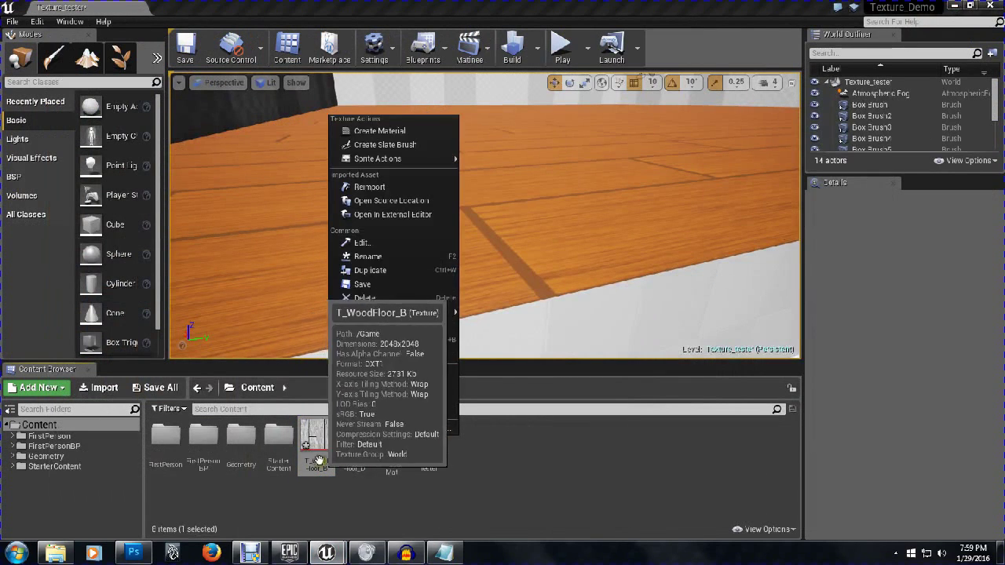
pyautogui.click(390, 188)
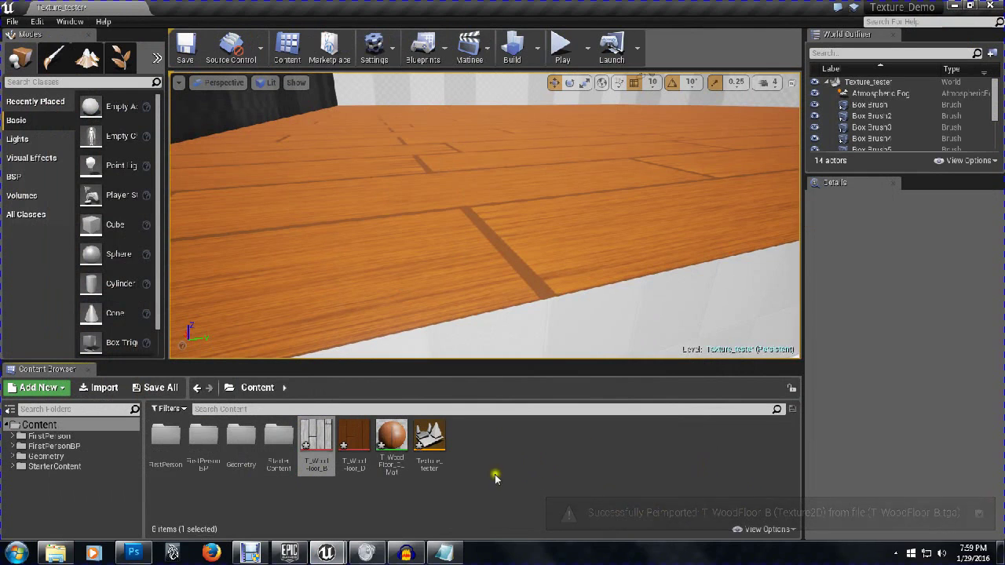
# Step: Open the T_WoodFloor_D_Mat material and examine the blurred bump's effect on the preview cube from several angles
pyautogui.doubleClick(391, 438)
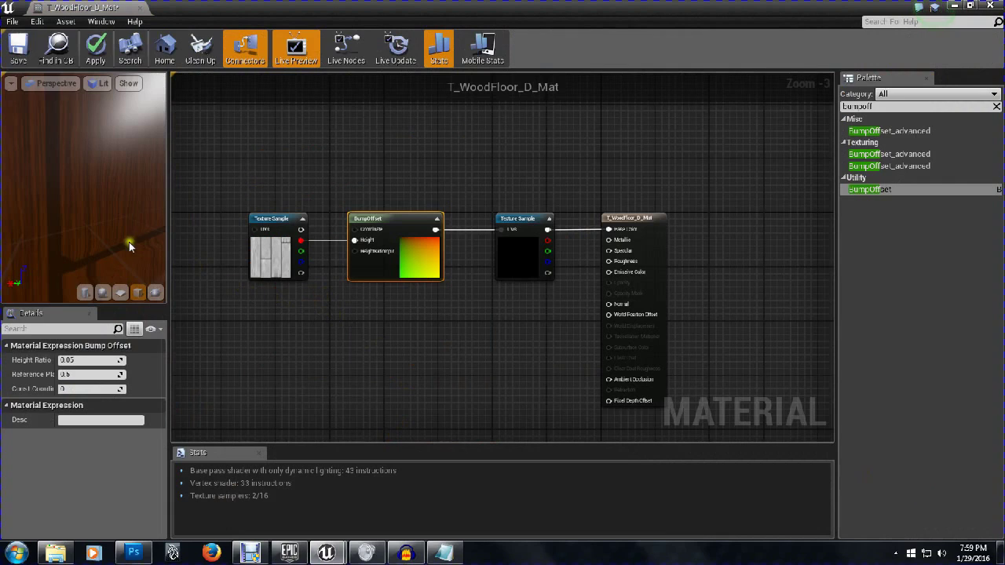
pyautogui.moveTo(107, 239)
pyautogui.mouseDown()
pyautogui.moveTo(107, 221)
pyautogui.moveTo(116, 227)
pyautogui.moveTo(104, 228)
pyautogui.moveTo(109, 242)
pyautogui.mouseUp()
pyautogui.moveTo(121, 207); pyautogui.dragTo(120, 222)
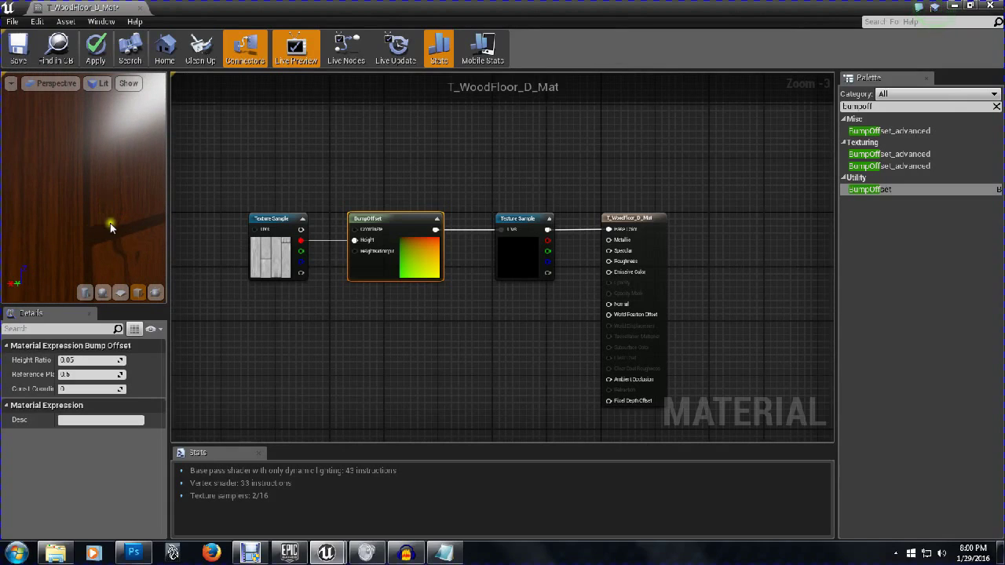
pyautogui.moveTo(107, 229); pyautogui.dragTo(157, 216)
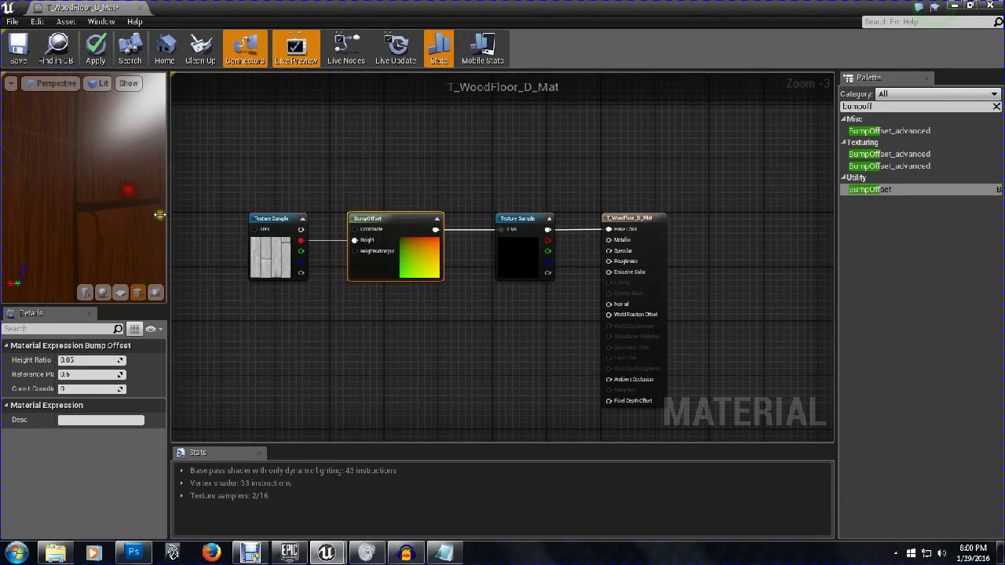
pyautogui.click(86, 360)
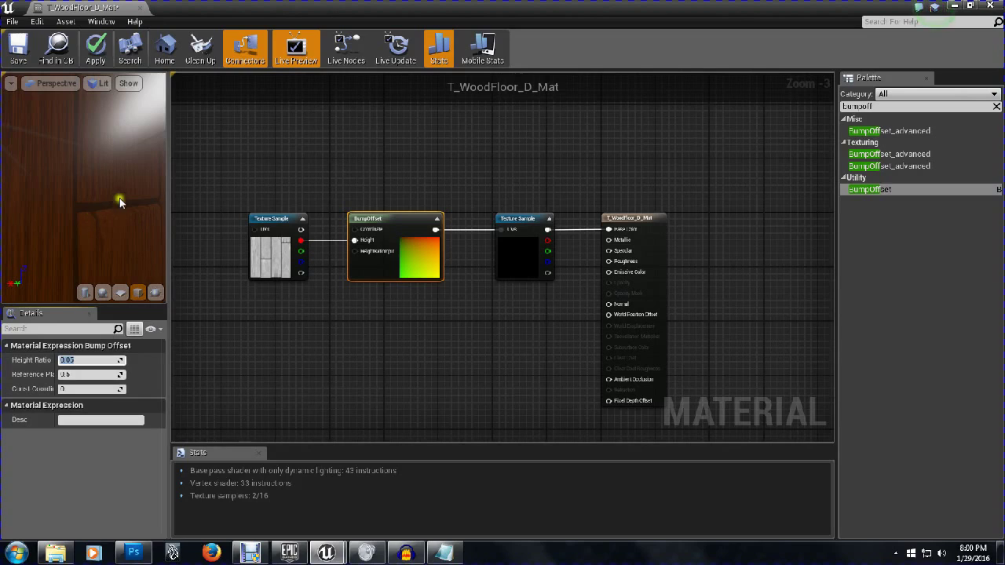
pyautogui.moveTo(85, 198); pyautogui.dragTo(175, 202)
# Step: Try BumpOffset Height Ratio values of 0.03 and 0.04 and compare the plank gaps on the preview cube
pyautogui.click(89, 360)
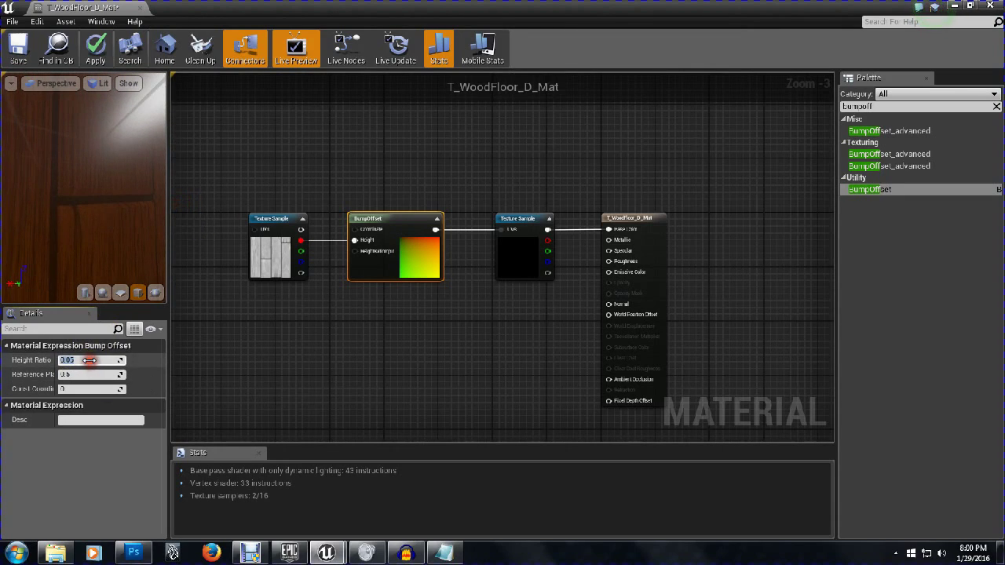
pyautogui.write('0.03')
pyautogui.press('Return')
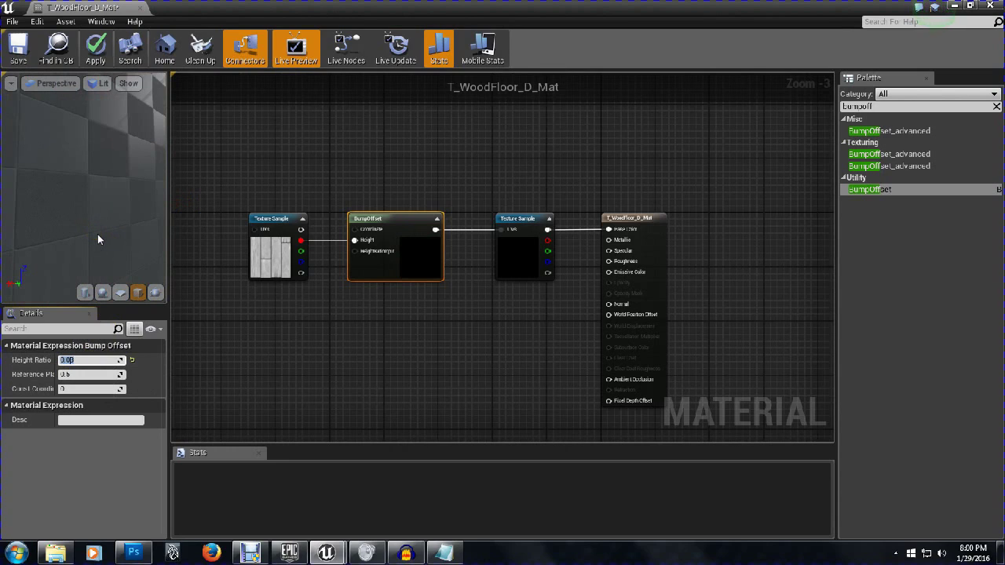
pyautogui.moveTo(99, 229); pyautogui.dragTo(69, 209)
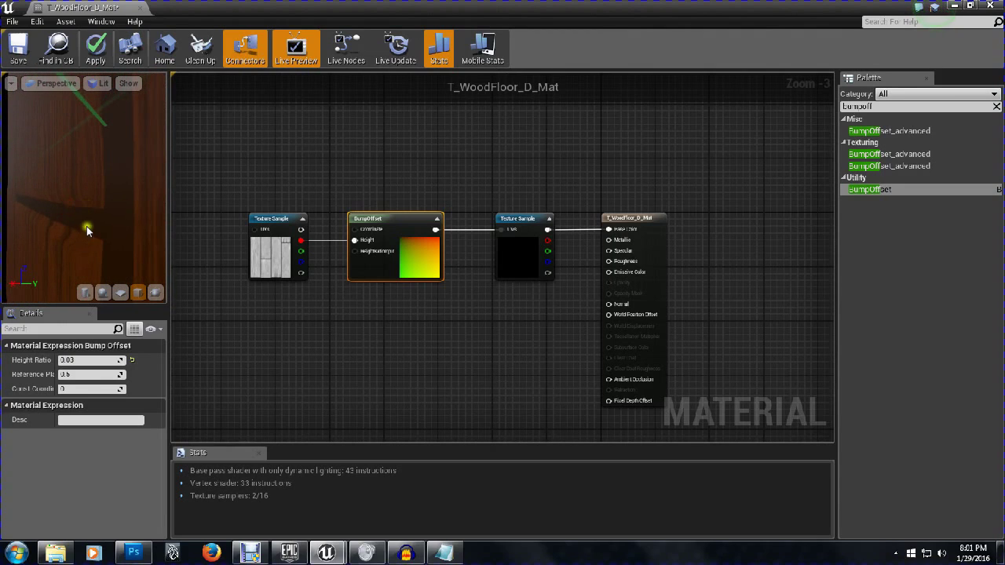
pyautogui.click(90, 360)
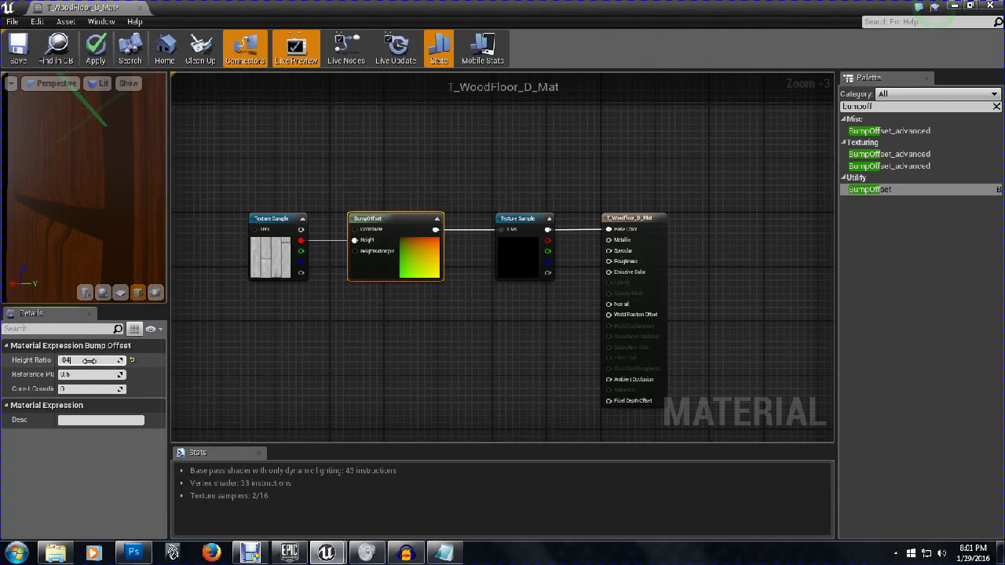
pyautogui.write('0.04')
pyautogui.press('Return')
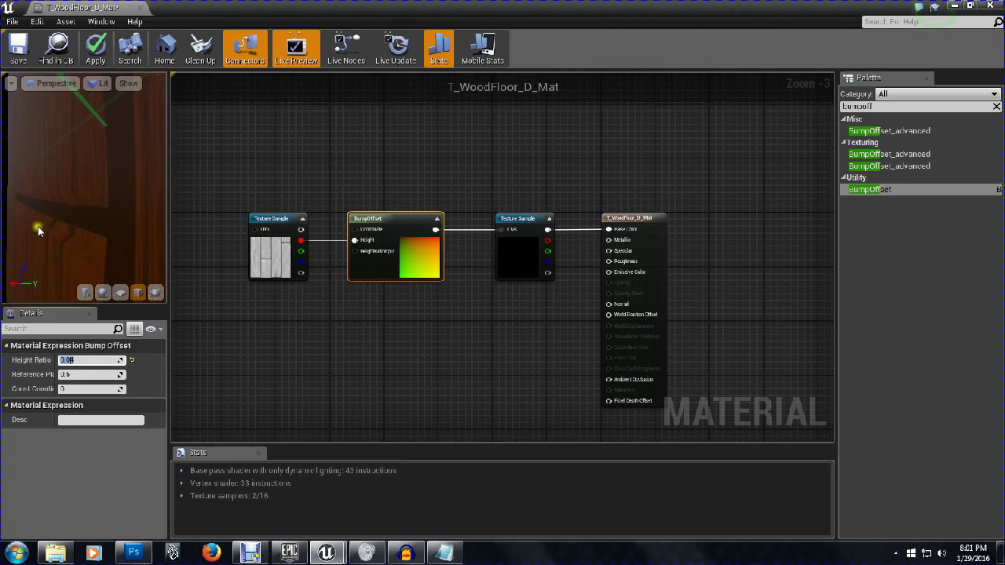
# Step: Set the BumpOffset Height Ratio to 0.05, apply the material and return to the level editor
pyautogui.click(90, 360)
pyautogui.click(95, 48)
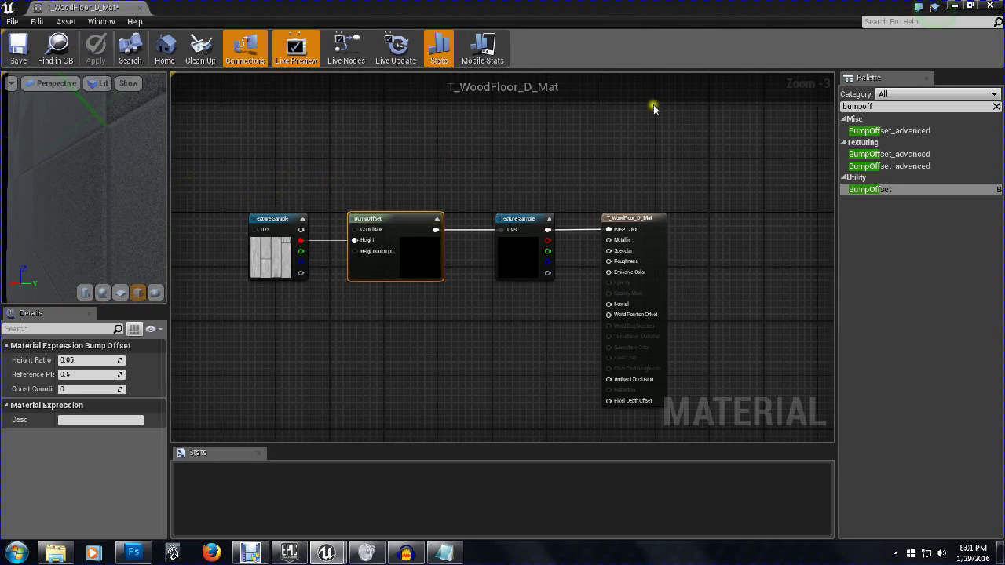
pyautogui.click(953, 7)
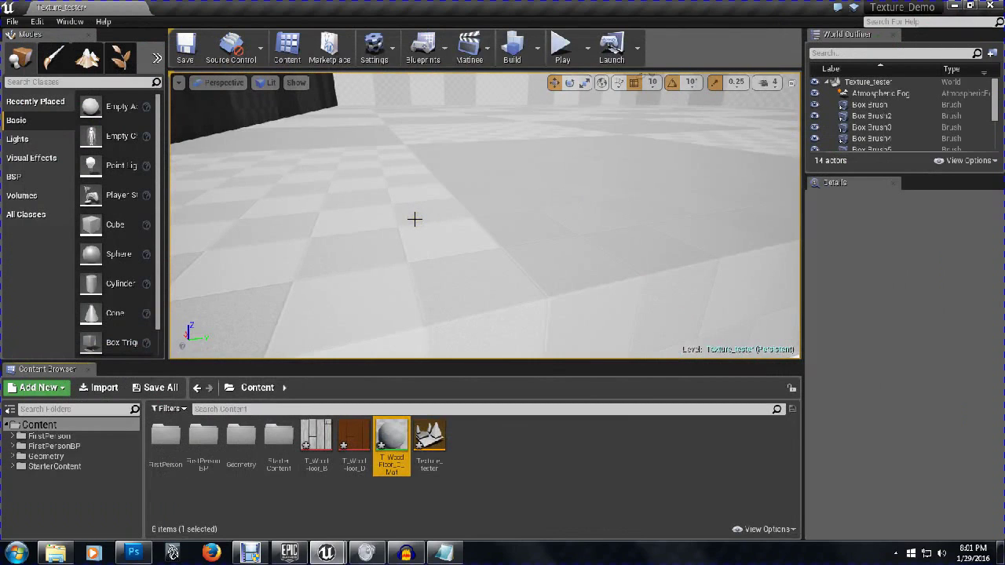
# Step: Examine the wood floor's bump effect up close from different angles in the level viewport
pyautogui.moveTo(415, 219)
pyautogui.mouseDown()
pyautogui.moveTo(458, 215)
pyautogui.moveTo(399, 212)
pyautogui.moveTo(419, 238)
pyautogui.mouseUp()
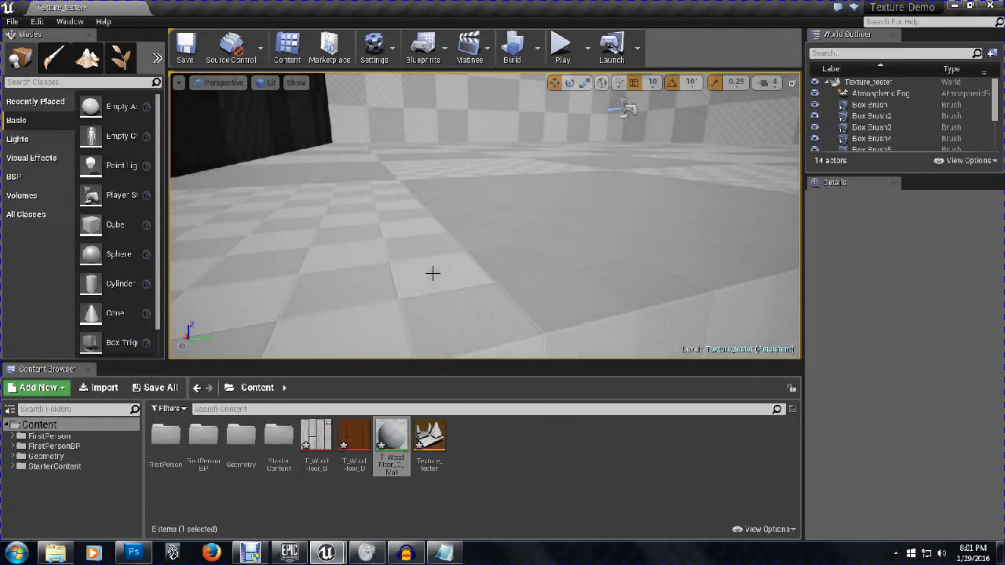
pyautogui.moveTo(432, 273); pyautogui.dragTo(453, 233)
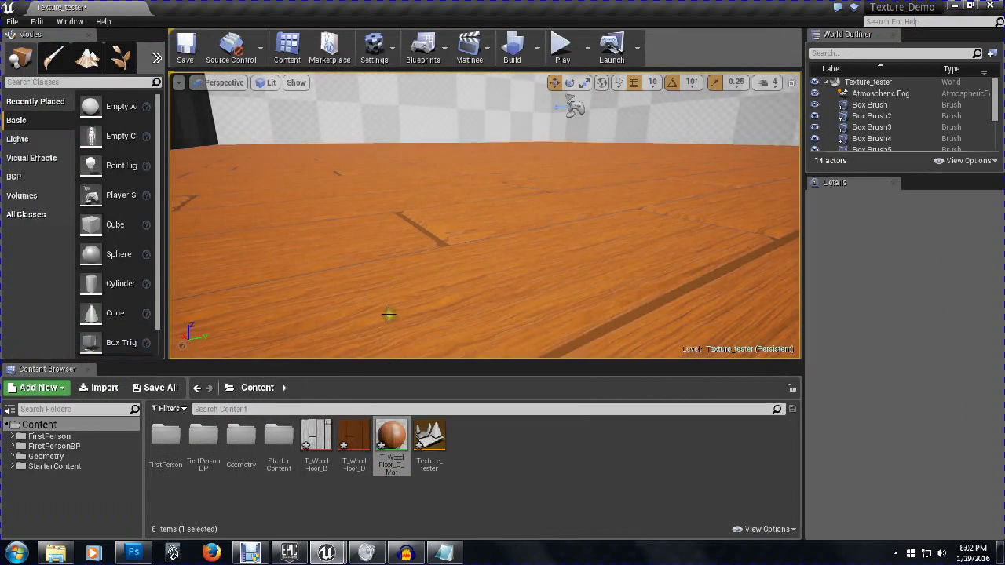
pyautogui.moveTo(395, 307); pyautogui.dragTo(216, 313)
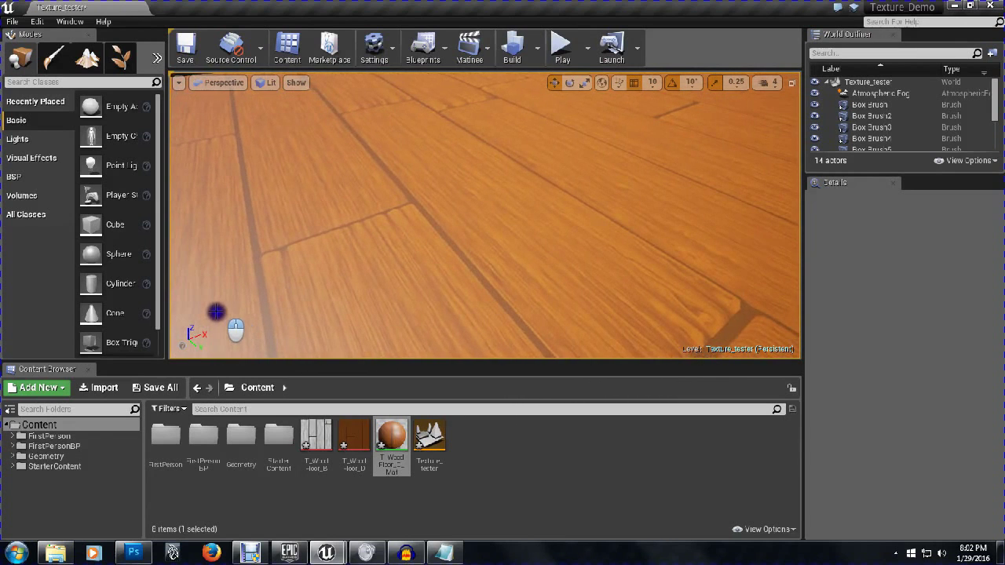
# Step: Play the level and look around the wood floor to check the bump effect in game
pyautogui.click(563, 54)
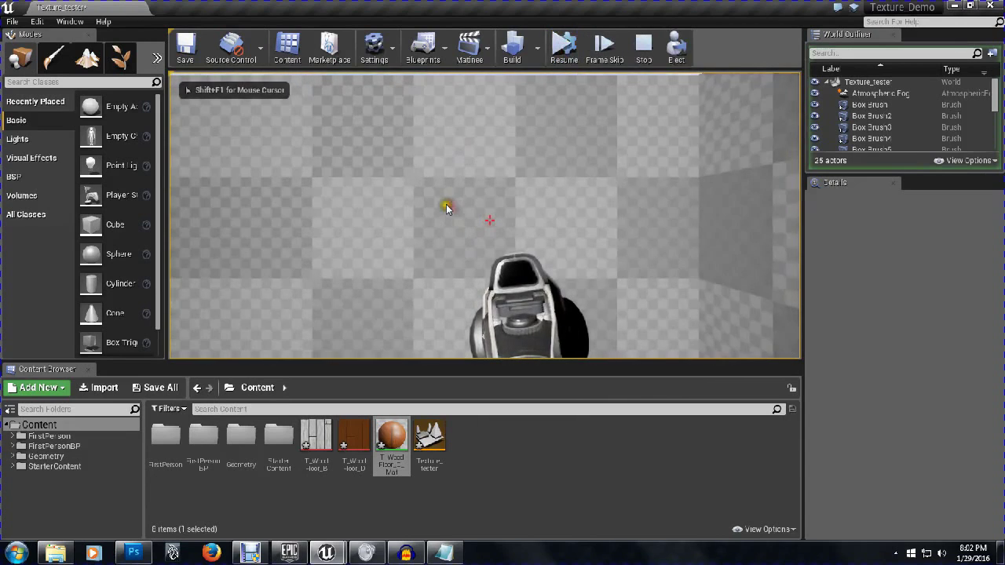
pyautogui.press('Escape')
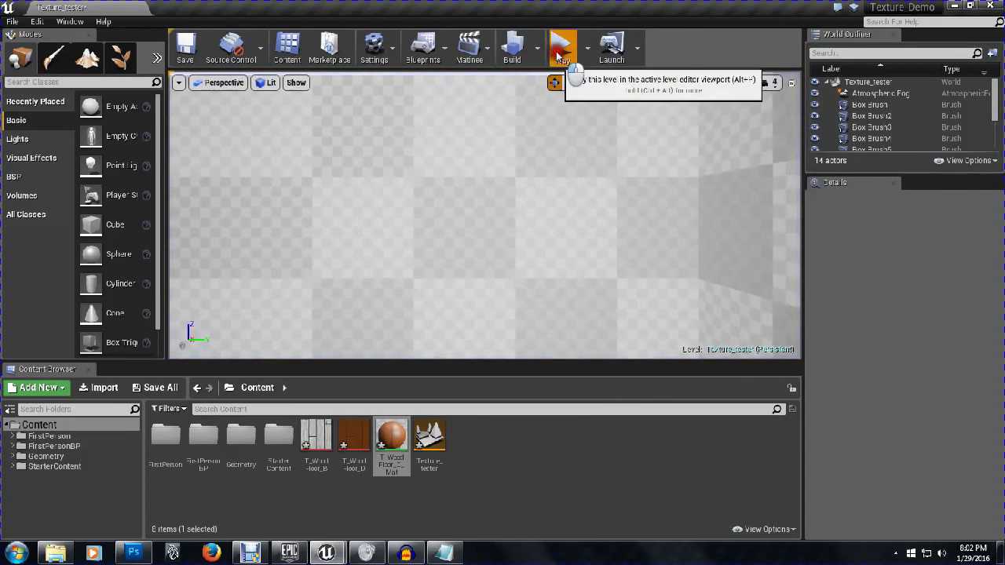
pyautogui.click(570, 53)
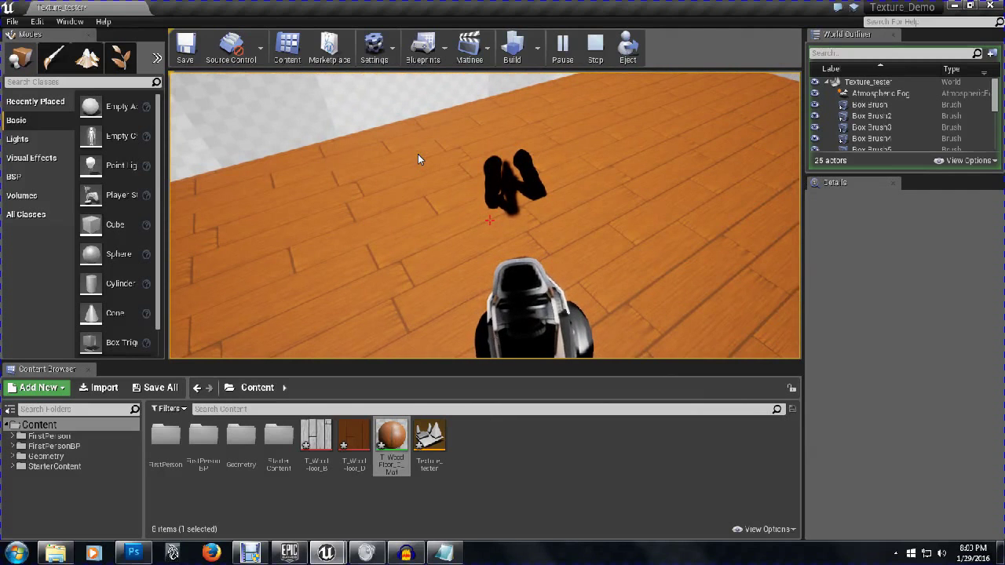
pyautogui.moveTo(418, 154)
pyautogui.mouseDown()
pyautogui.moveTo(591, 123)
pyautogui.moveTo(553, 126)
pyautogui.moveTo(622, 72)
pyautogui.moveTo(307, 72)
pyautogui.moveTo(196, 93)
pyautogui.moveTo(773, 106)
pyautogui.mouseUp()
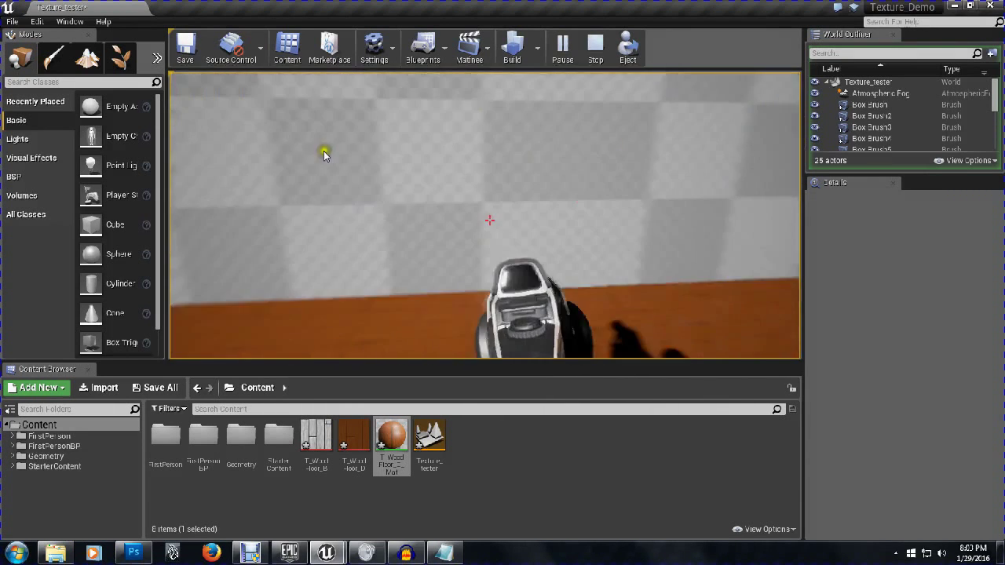